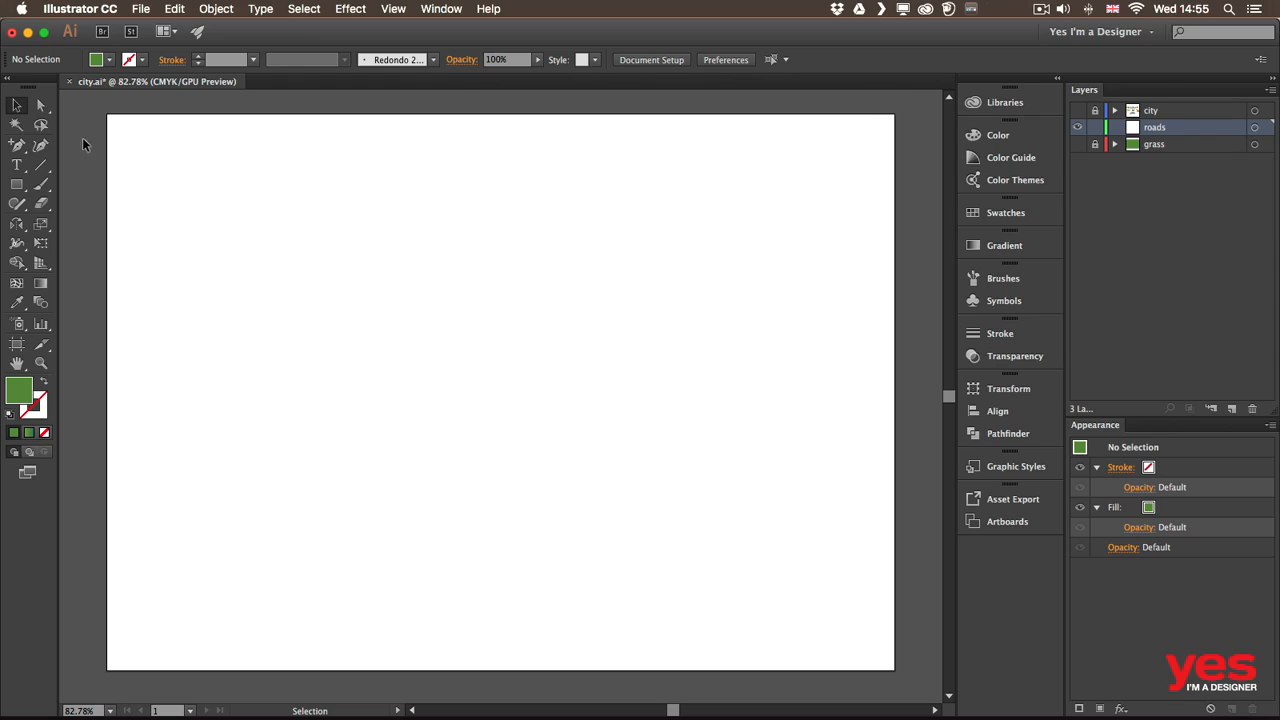
Step: Draw a rectangle about 81 by 97 mm on the roads layer and fill it with light blue
{"action": "left_click", "coordinate": [17, 184]}
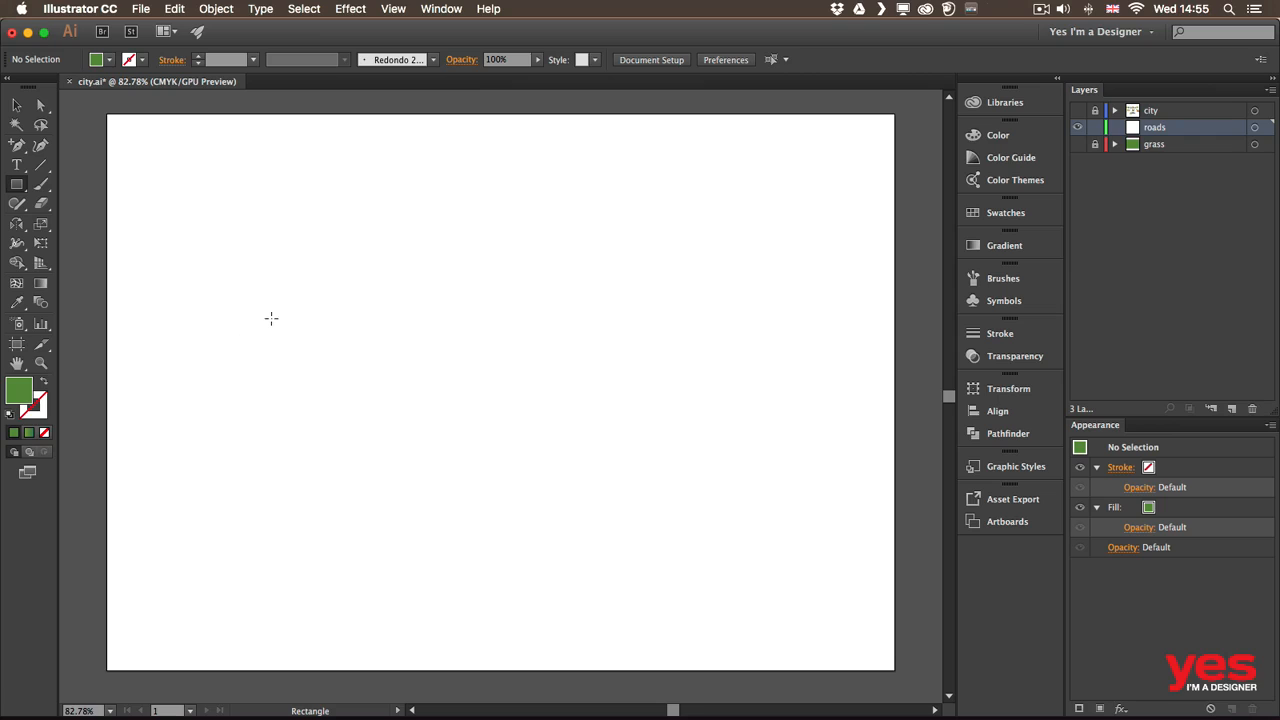
{"action": "left_click_drag", "start_coordinate": [292, 269], "coordinate": [445, 451]}
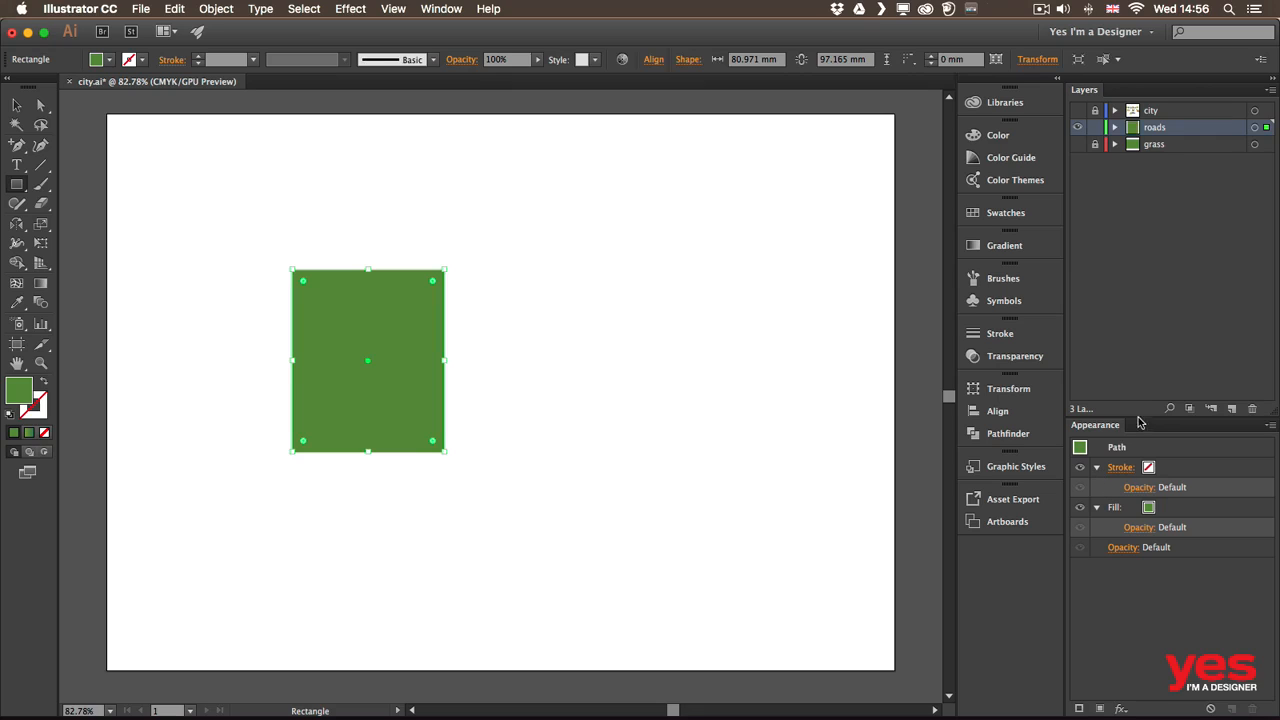
{"action": "left_click_drag", "start_coordinate": [1138, 420], "coordinate": [1140, 290]}
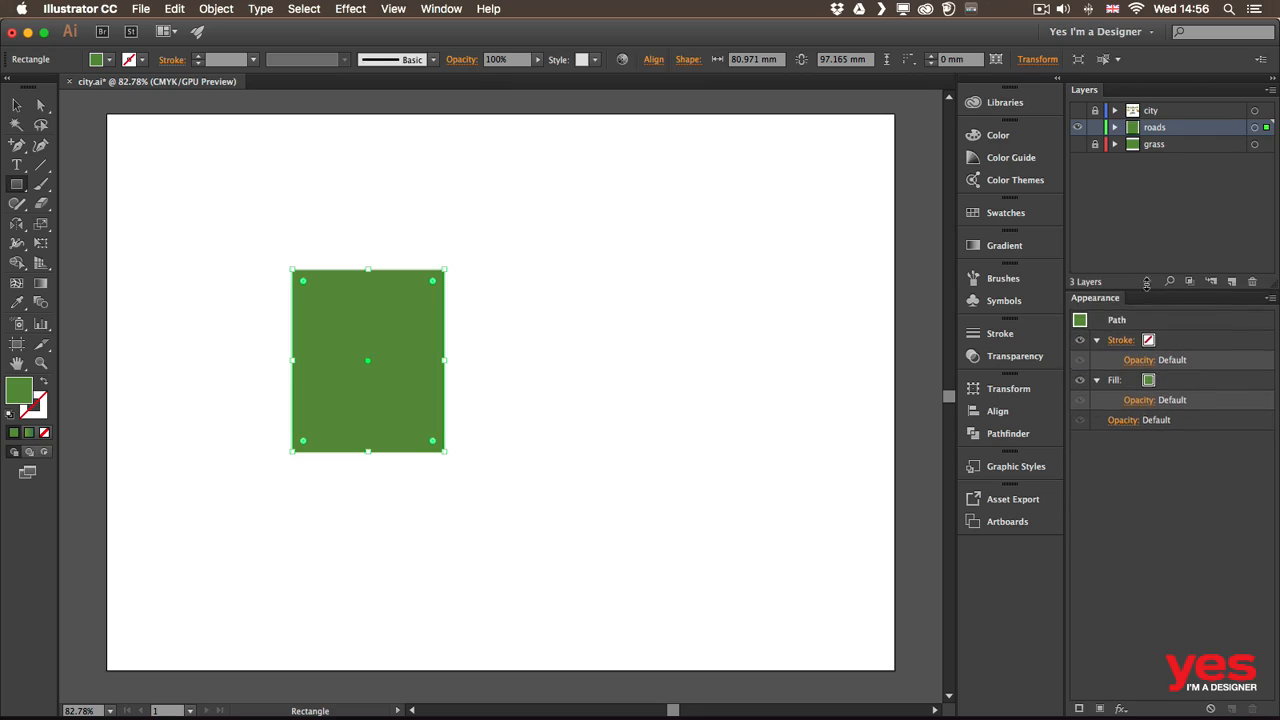
{"action": "left_click", "coordinate": [1149, 385]}
{"action": "left_click", "coordinate": [1152, 386]}
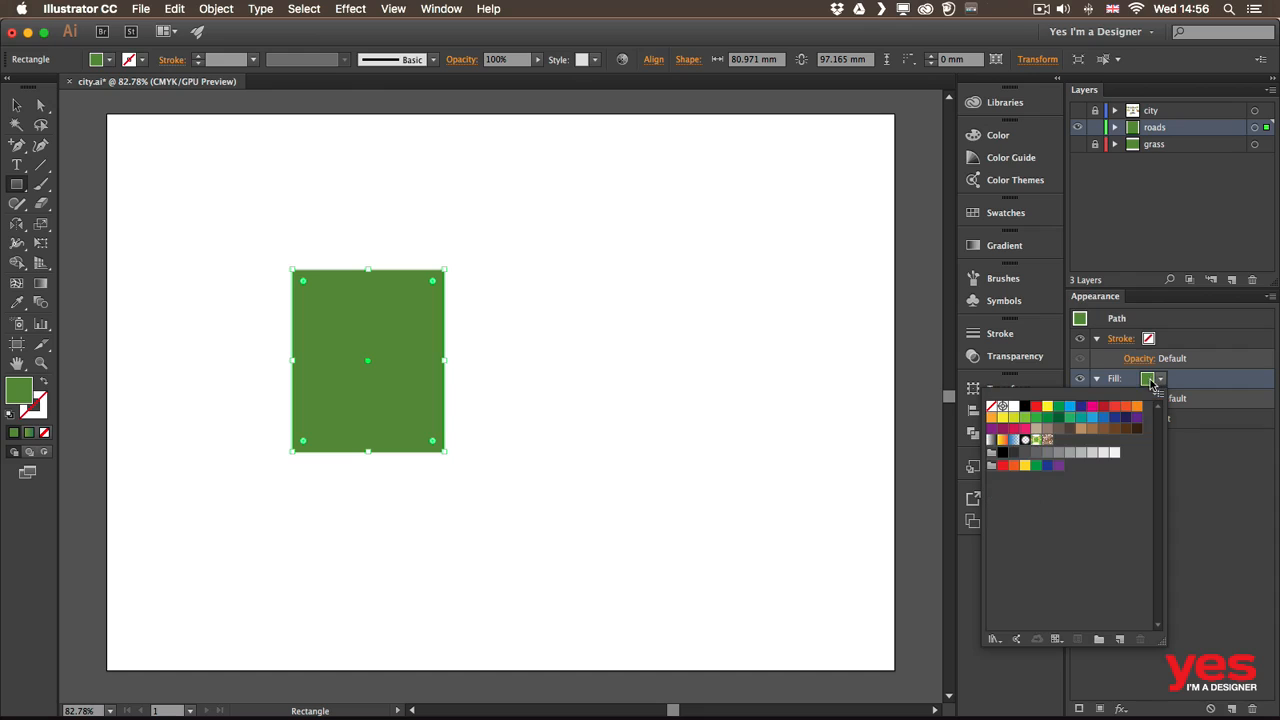
{"action": "left_click", "coordinate": [1068, 408]}
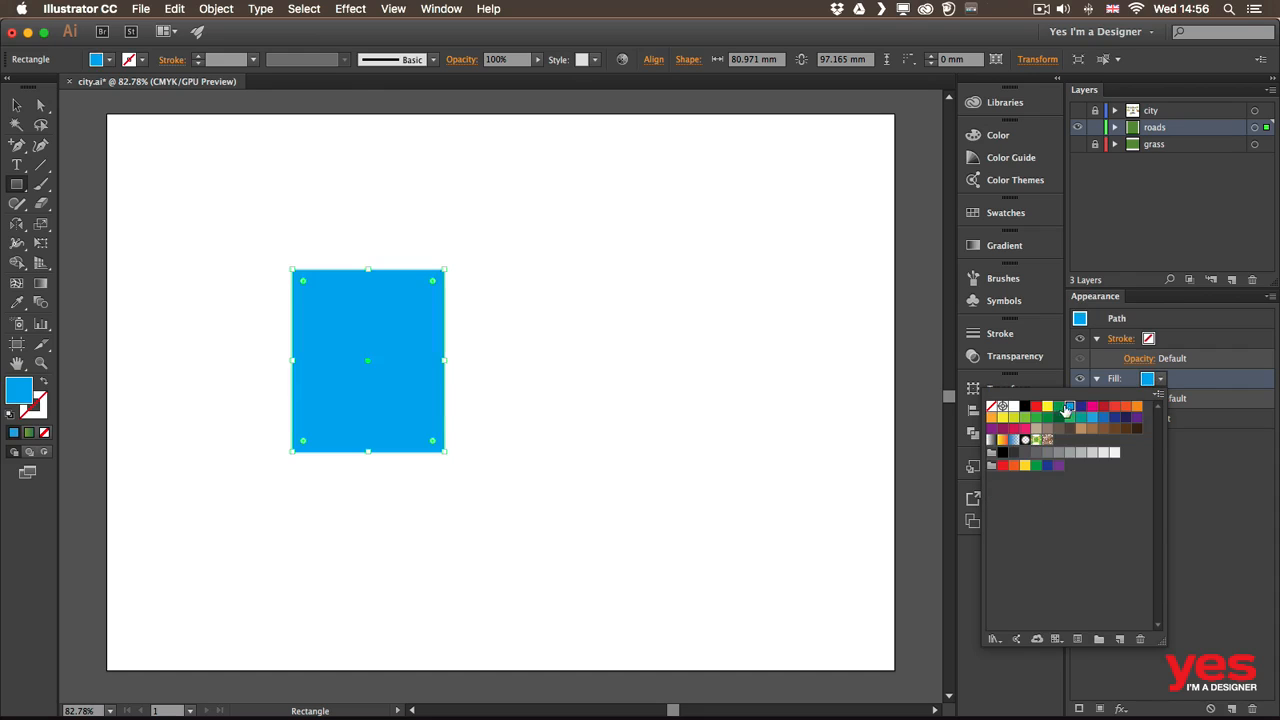
Step: Give the blue rectangle a red stroke with a weight of 10 pt
{"action": "left_click", "coordinate": [1149, 340]}
{"action": "left_click", "coordinate": [1148, 340]}
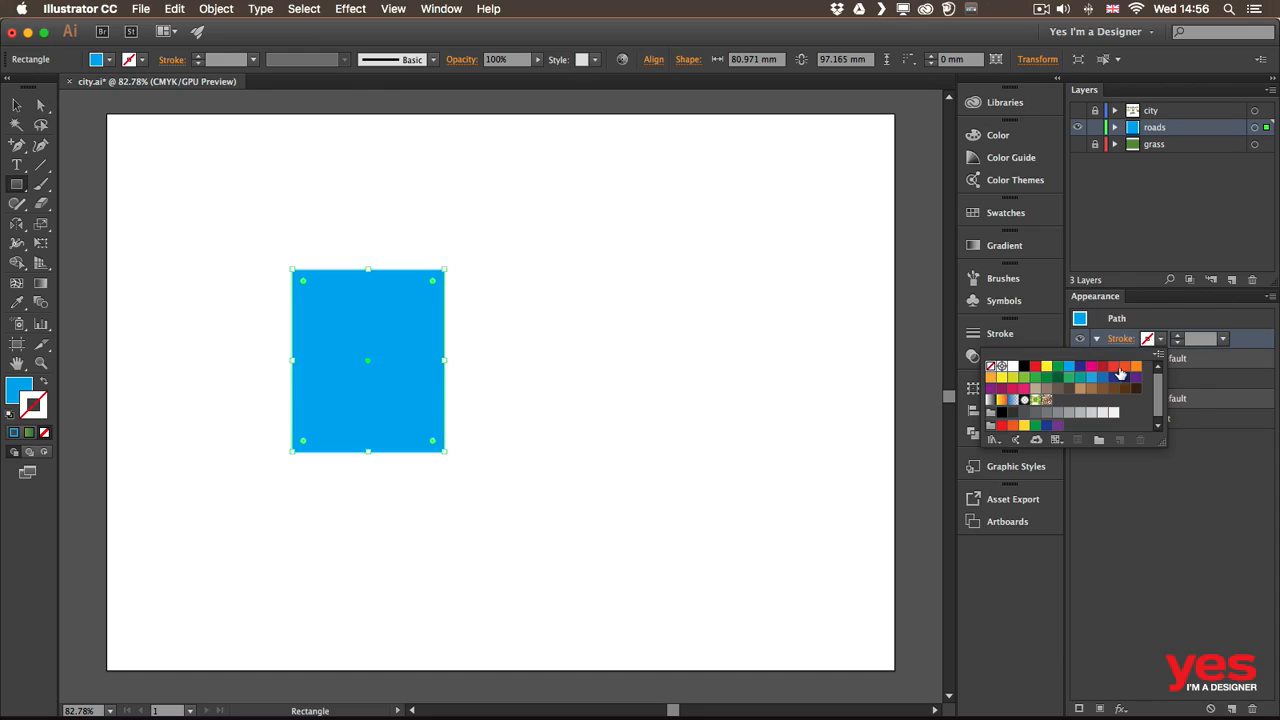
{"action": "left_click", "coordinate": [1114, 367]}
{"action": "left_click", "coordinate": [1177, 335]}
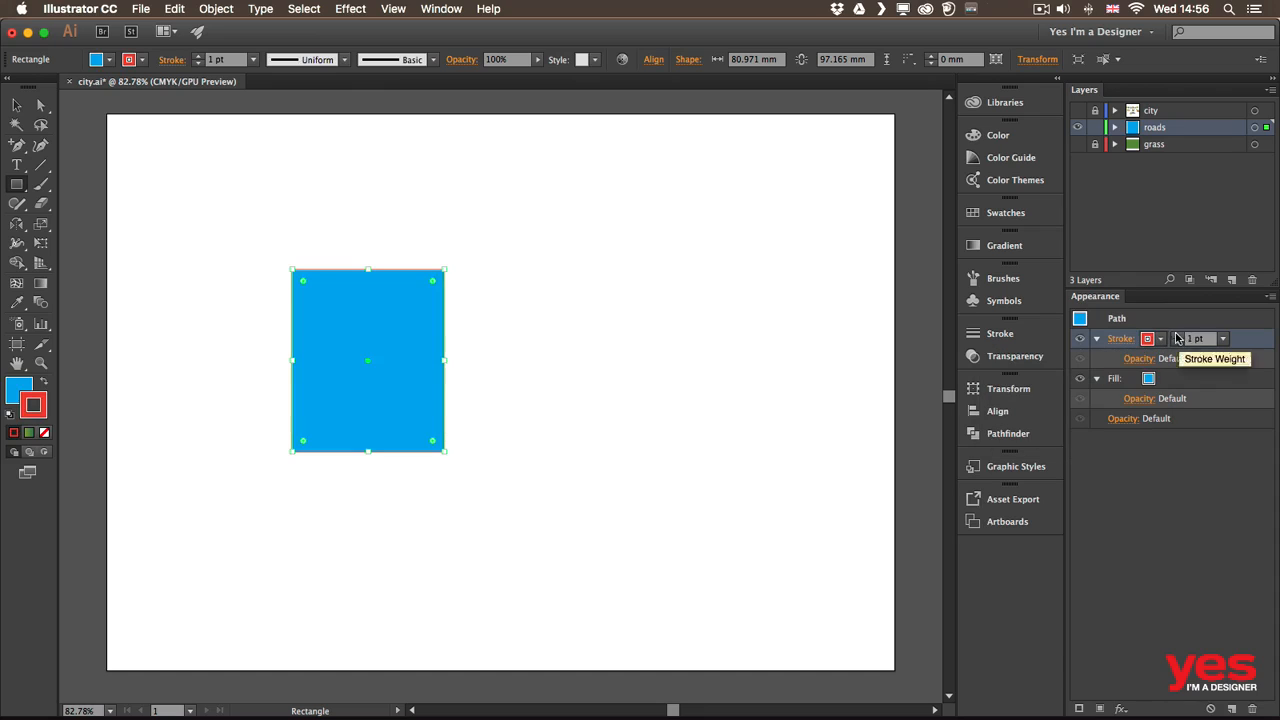
{"action": "left_click", "coordinate": [1176, 335]}
{"action": "left_click", "coordinate": [1175, 335]}
{"action": "left_click", "coordinate": [1175, 335]}
{"action": "left_click", "coordinate": [1175, 335]}
{"action": "left_click", "coordinate": [1175, 335]}
{"action": "left_click", "coordinate": [1175, 335]}
{"action": "left_click", "coordinate": [1175, 335]}
{"action": "left_click", "coordinate": [1175, 335]}
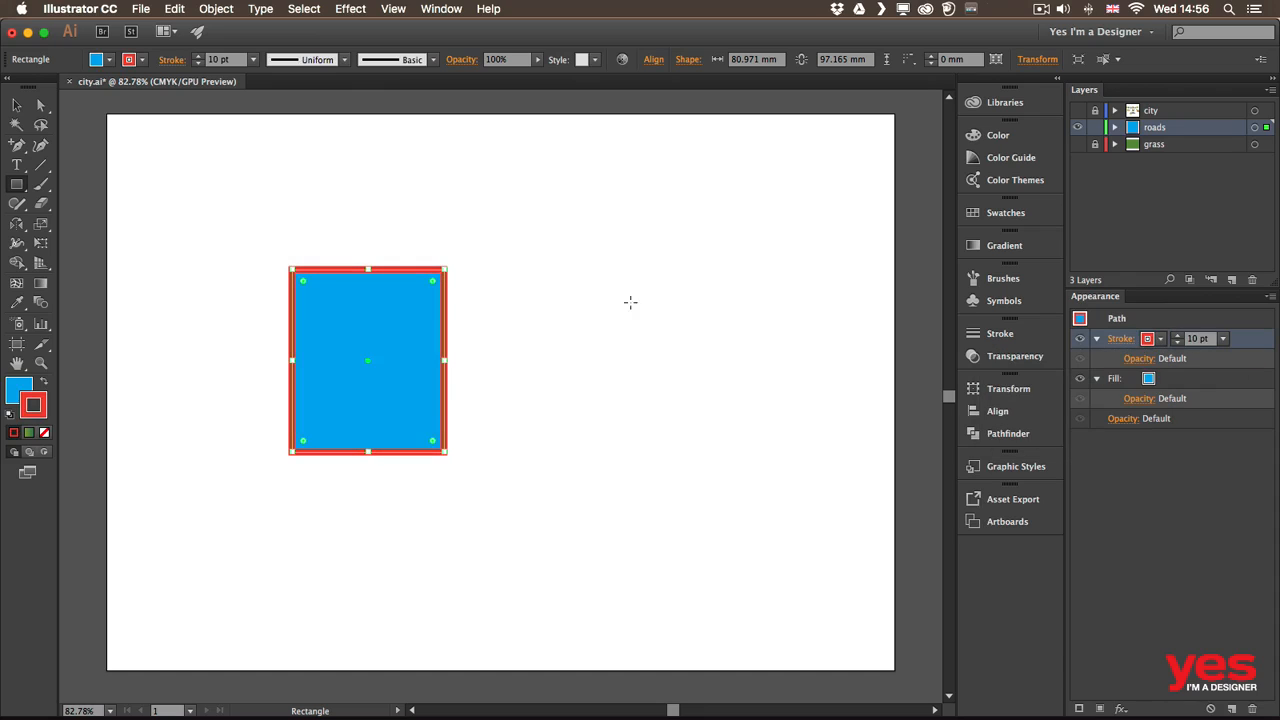
Step: Move the rectangle to the right side of the artboard
{"action": "left_click", "coordinate": [16, 104]}
{"action": "left_click_drag", "start_coordinate": [341, 309], "coordinate": [768, 345]}
{"action": "left_click_drag", "start_coordinate": [846, 347], "coordinate": [830, 342]}
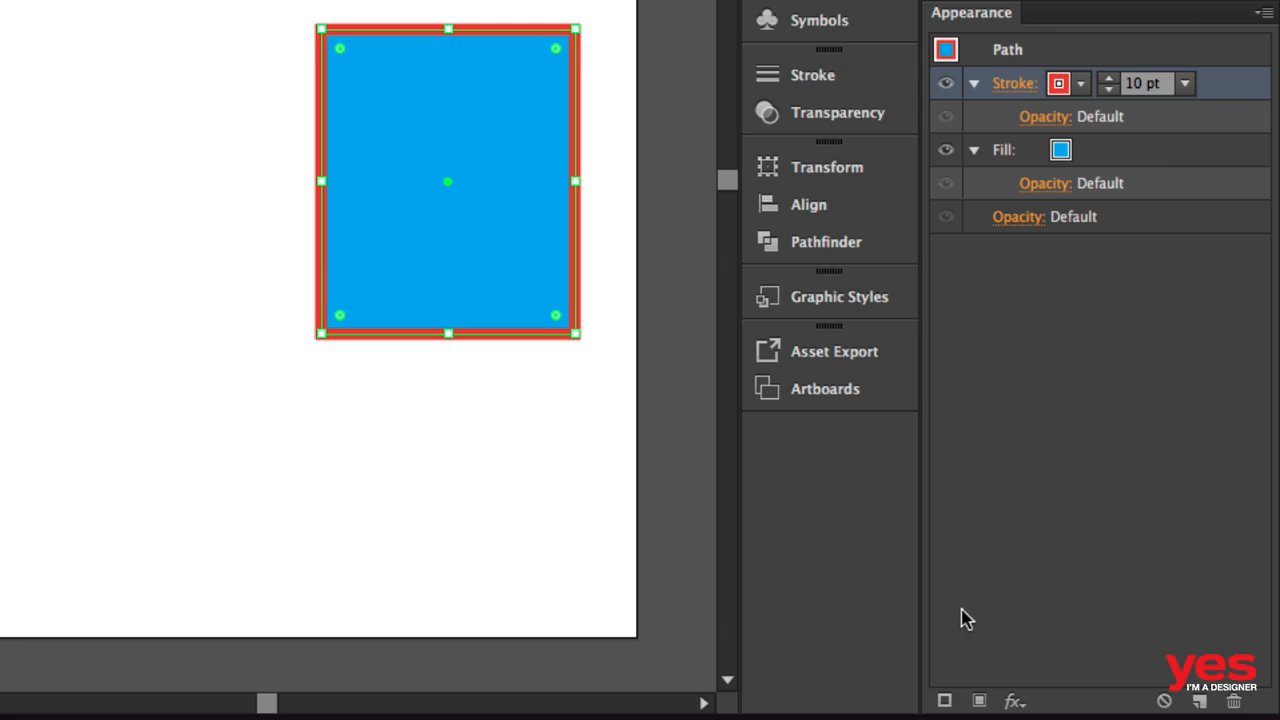
Step: Add a second stroke to the rectangle, coloured yellow with a weight of 19 pt
{"action": "left_click", "coordinate": [945, 701]}
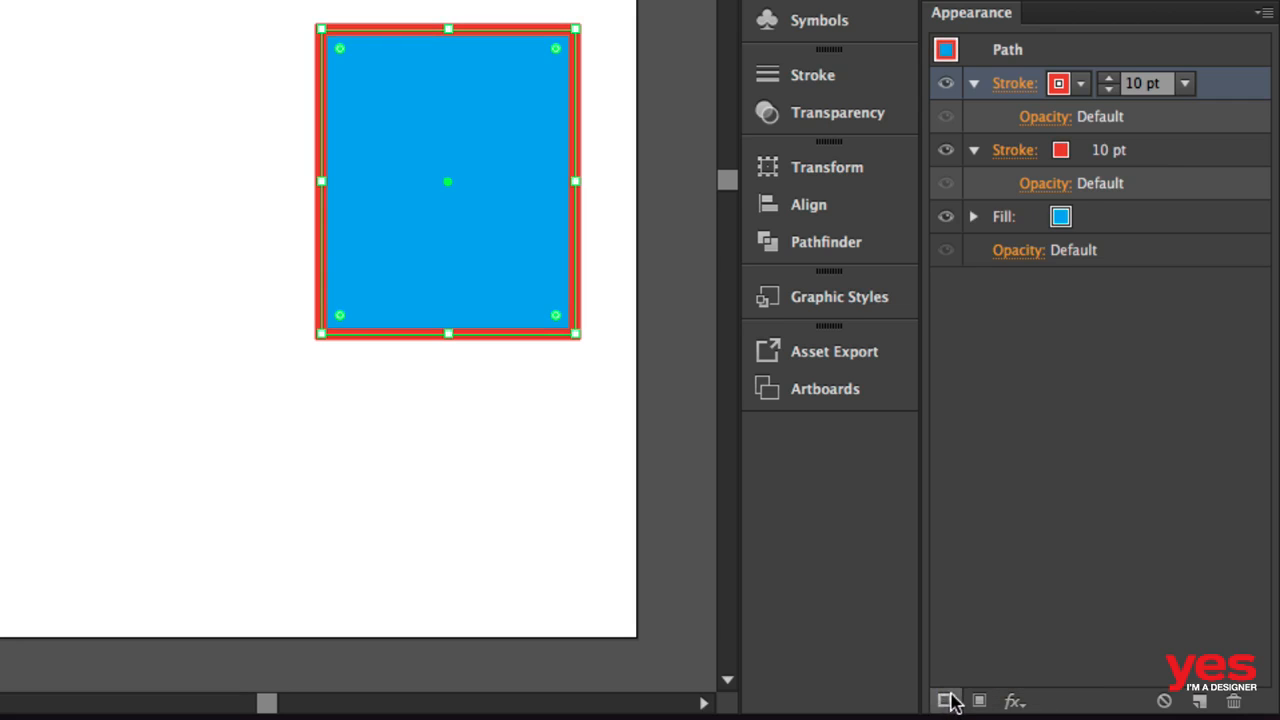
{"action": "left_click", "coordinate": [1081, 84]}
{"action": "left_click", "coordinate": [889, 131]}
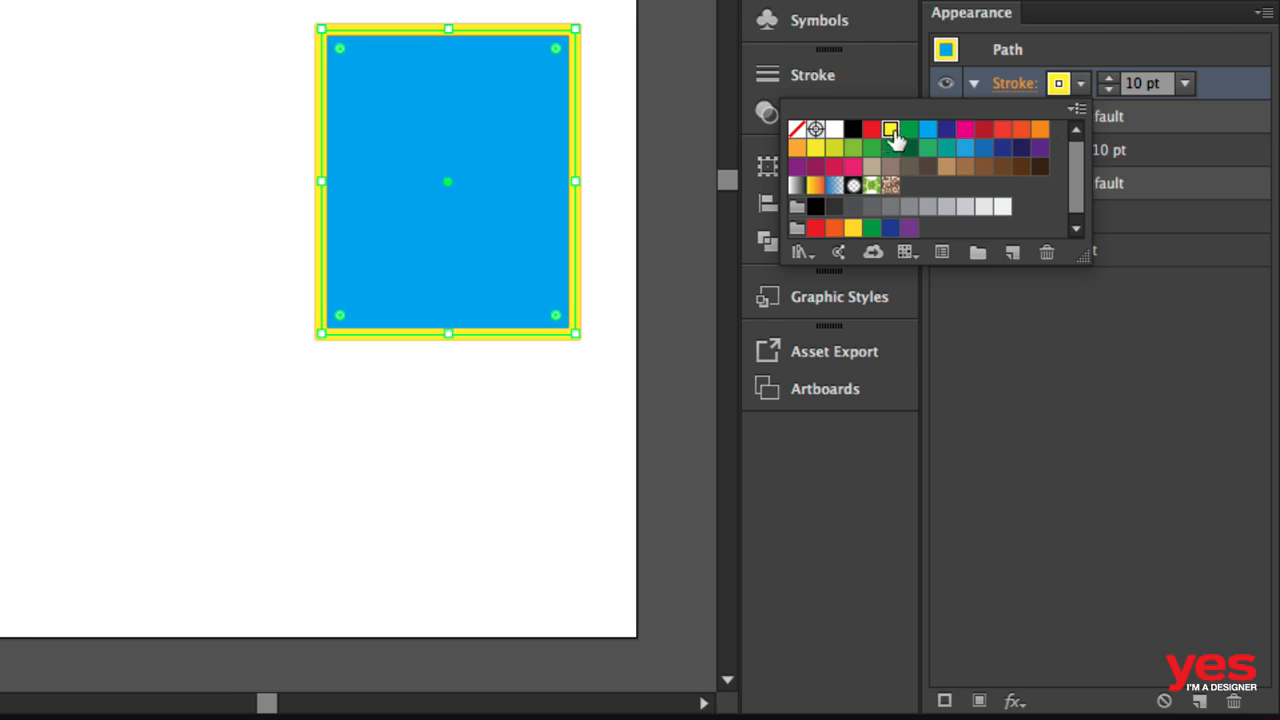
{"action": "left_click", "coordinate": [1107, 78]}
{"action": "left_click", "coordinate": [1107, 78]}
{"action": "left_click", "coordinate": [1107, 78]}
{"action": "left_click", "coordinate": [1107, 78]}
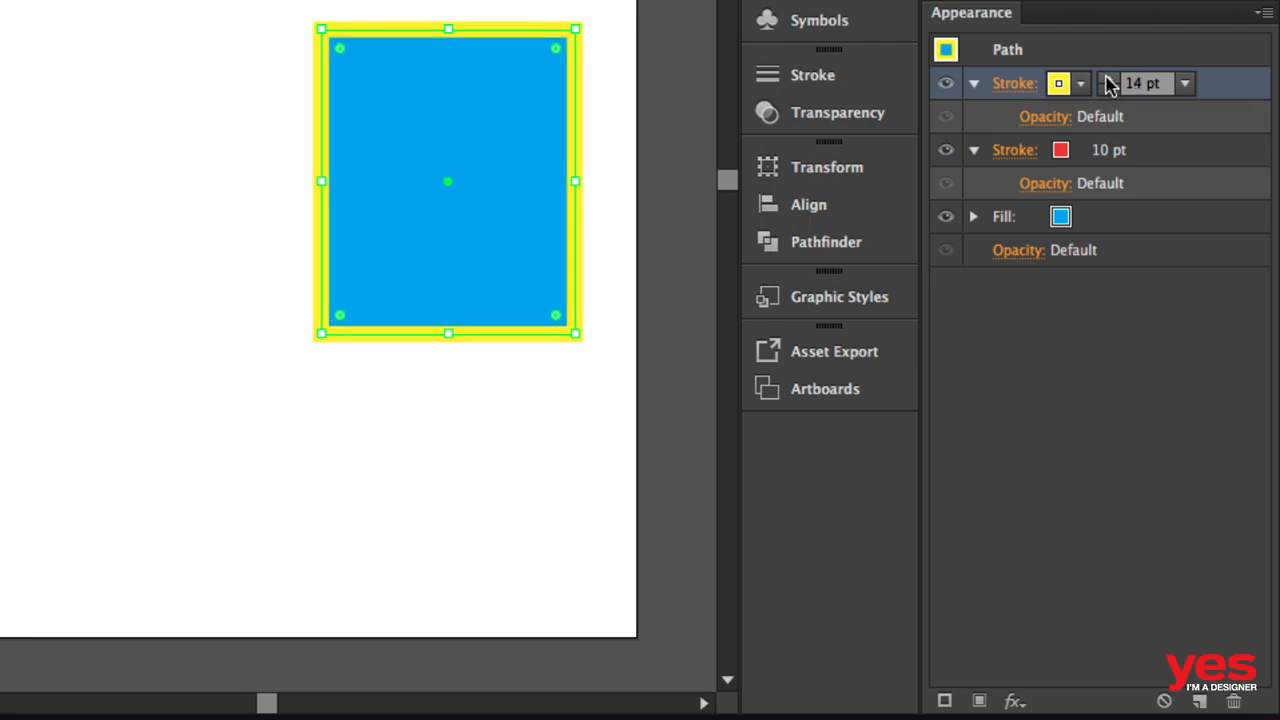
{"action": "left_click", "coordinate": [1107, 78]}
{"action": "left_click", "coordinate": [1107, 78]}
{"action": "left_click", "coordinate": [1107, 78]}
{"action": "left_click", "coordinate": [1107, 78]}
{"action": "left_click", "coordinate": [1107, 78]}
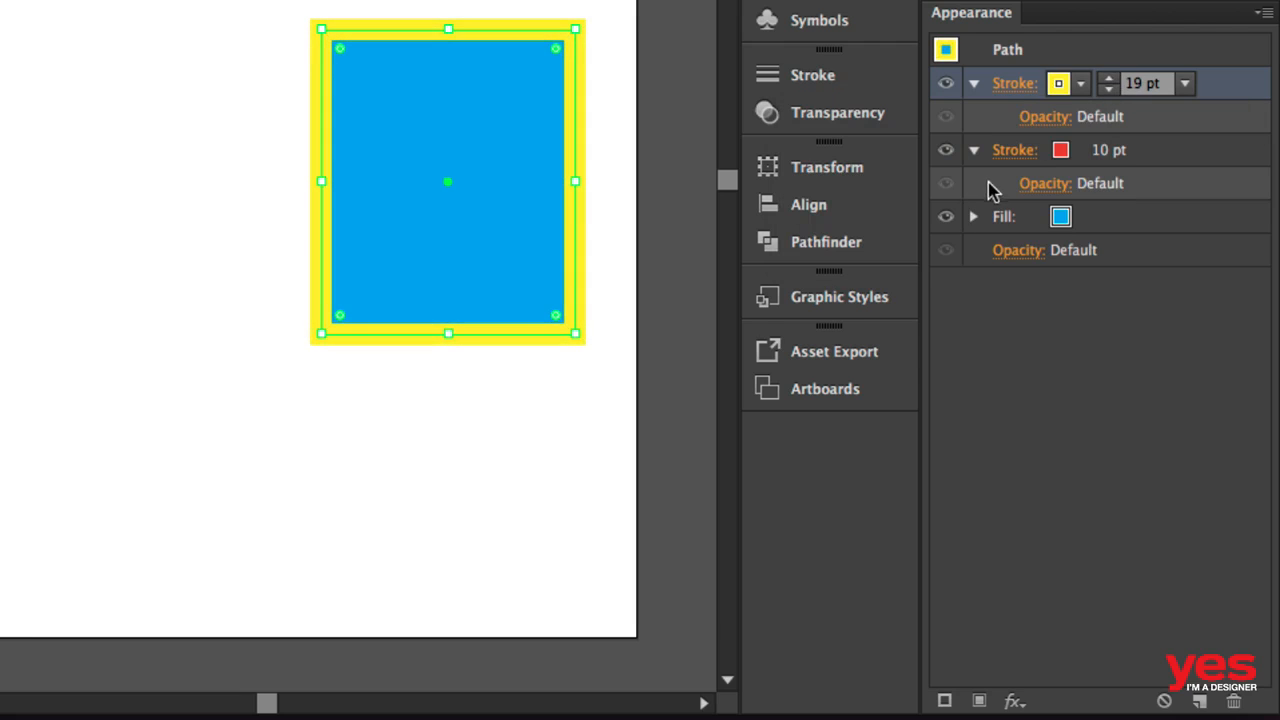
Step: Recolour the yellow stroke light green and place it below the red stroke in the appearance order
{"action": "left_click", "coordinate": [1080, 85]}
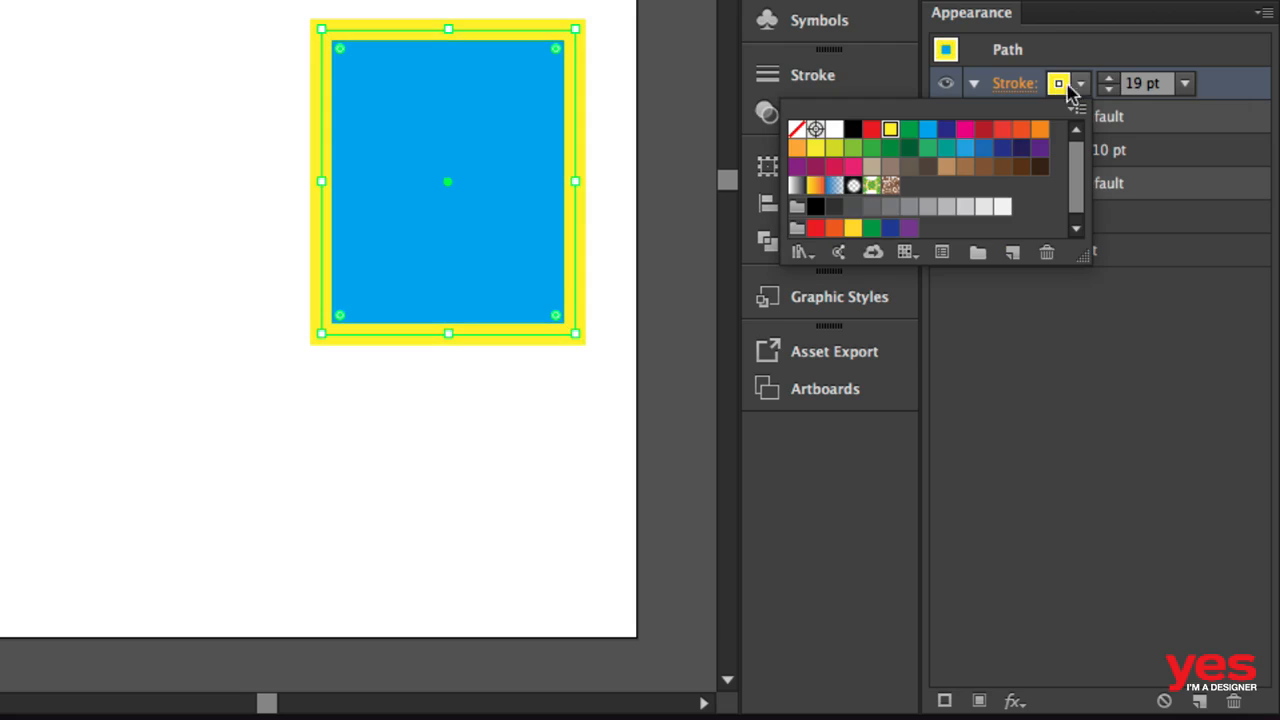
{"action": "left_click", "coordinate": [966, 148]}
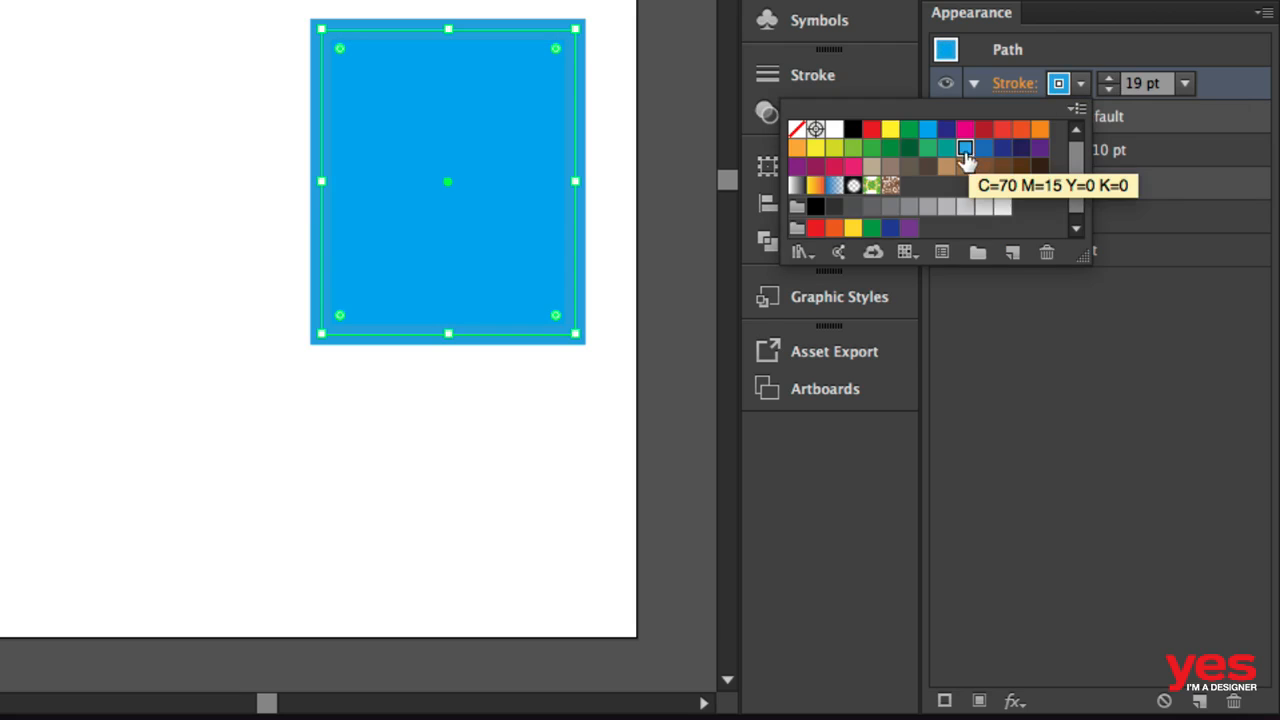
{"action": "left_click", "coordinate": [852, 150]}
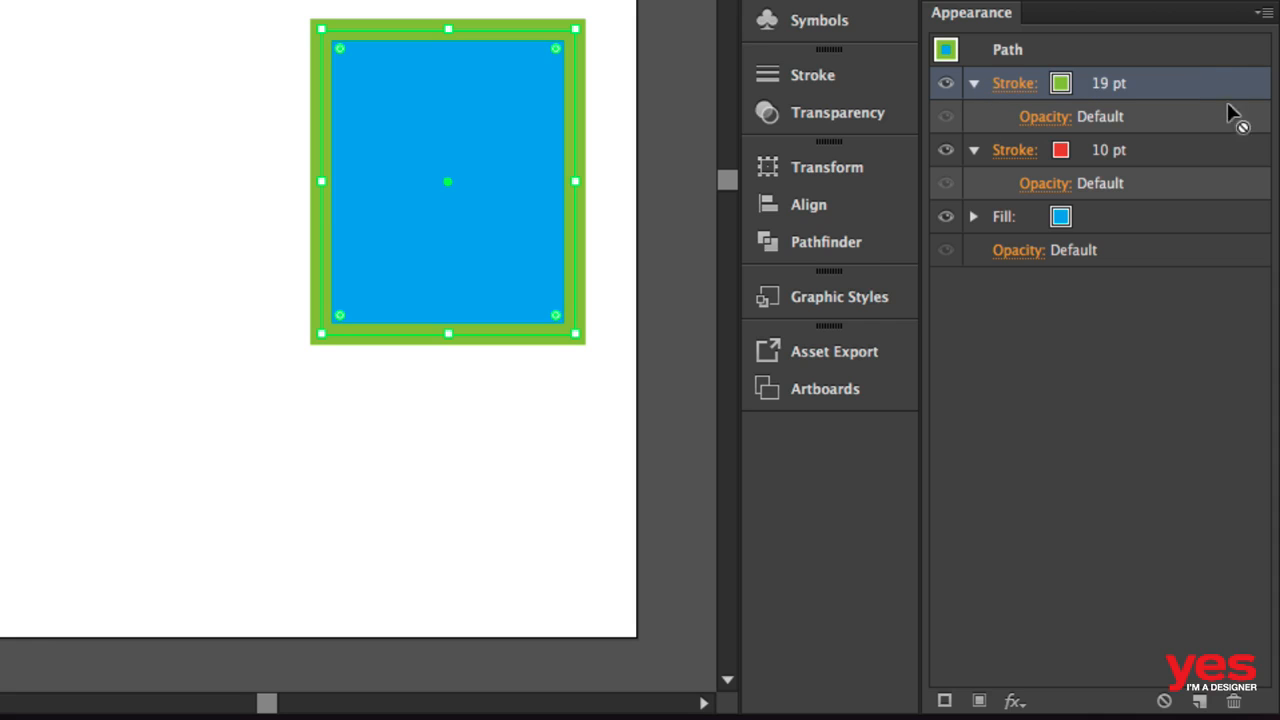
{"action": "mouse_move", "coordinate": [1174, 98]}
{"action": "left_mouse_down"}
{"action": "mouse_move", "coordinate": [1126, 200]}
{"action": "mouse_move", "coordinate": [1129, 189]}
{"action": "left_mouse_up"}
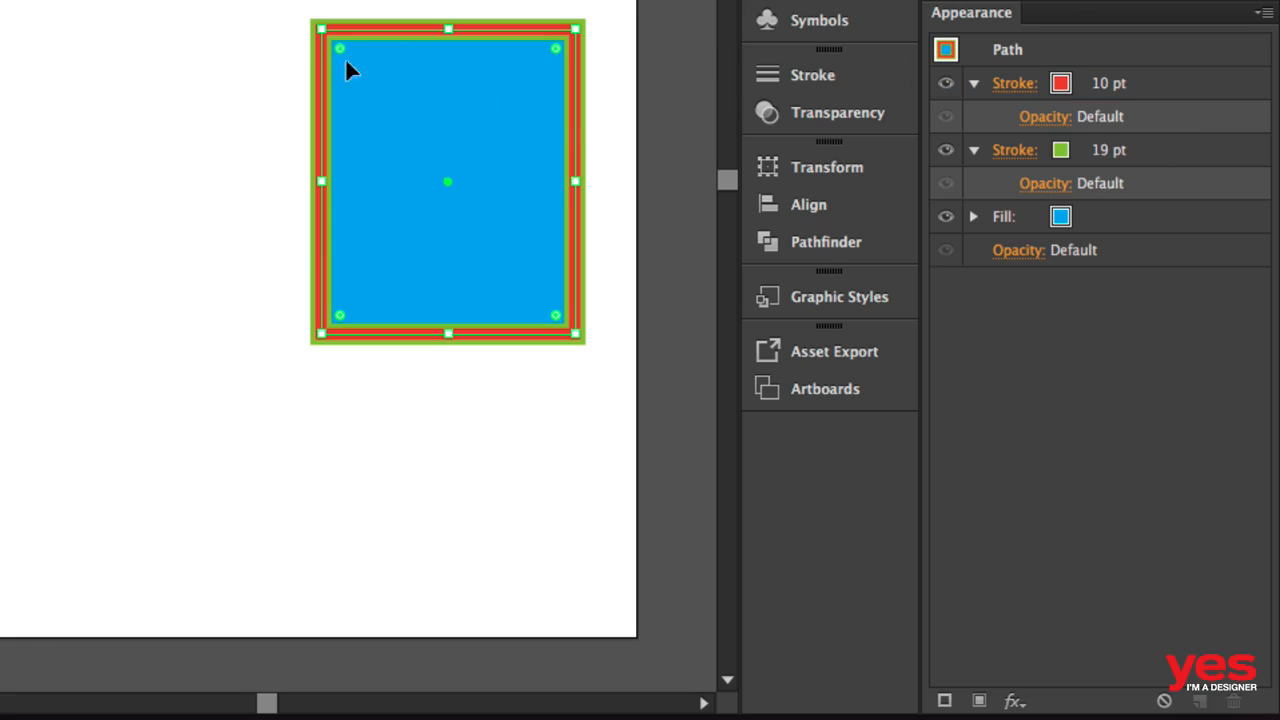
Step: Set the light green stroke's weight to 26 pt
{"action": "left_click", "coordinate": [1060, 150]}
{"action": "left_click", "coordinate": [1105, 146]}
{"action": "left_click", "coordinate": [1107, 145]}
{"action": "left_click", "coordinate": [1107, 145]}
{"action": "left_click", "coordinate": [1107, 145]}
{"action": "left_click", "coordinate": [1107, 145]}
{"action": "left_click", "coordinate": [1107, 145]}
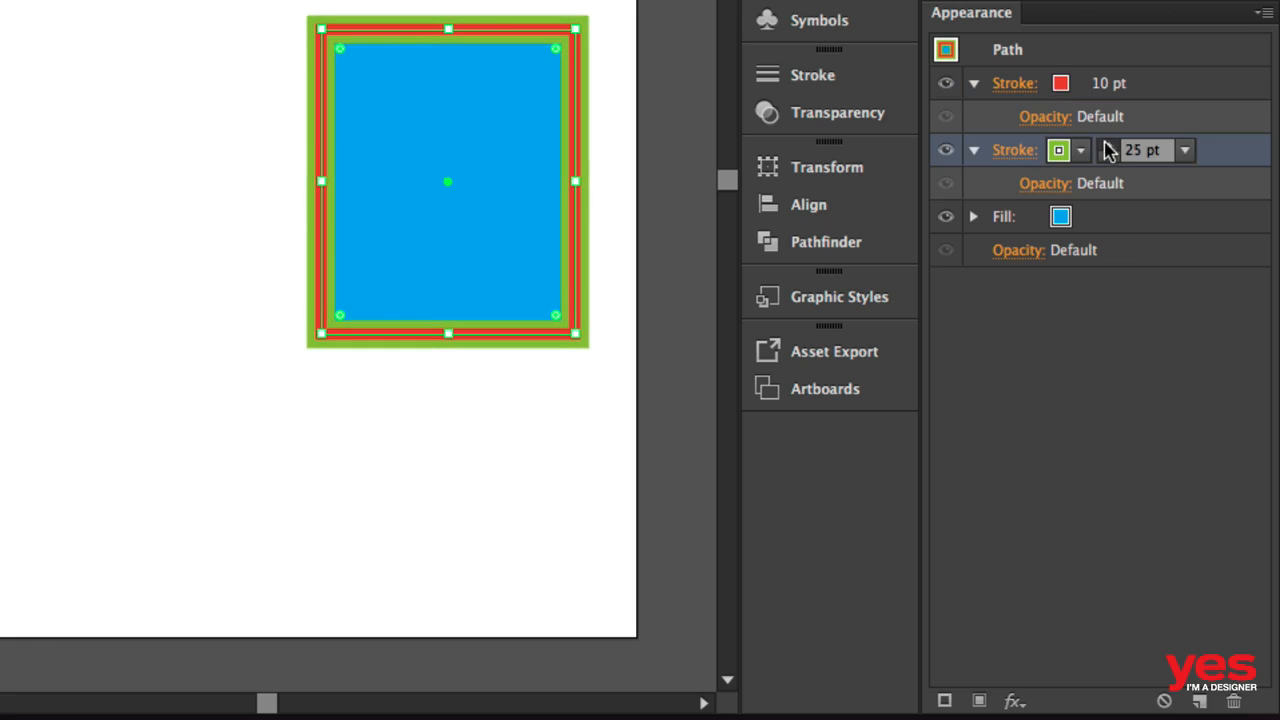
{"action": "left_click", "coordinate": [1107, 145]}
Step: Change the green stroke's colour to black and deselect the rectangle
{"action": "left_click", "coordinate": [1058, 150]}
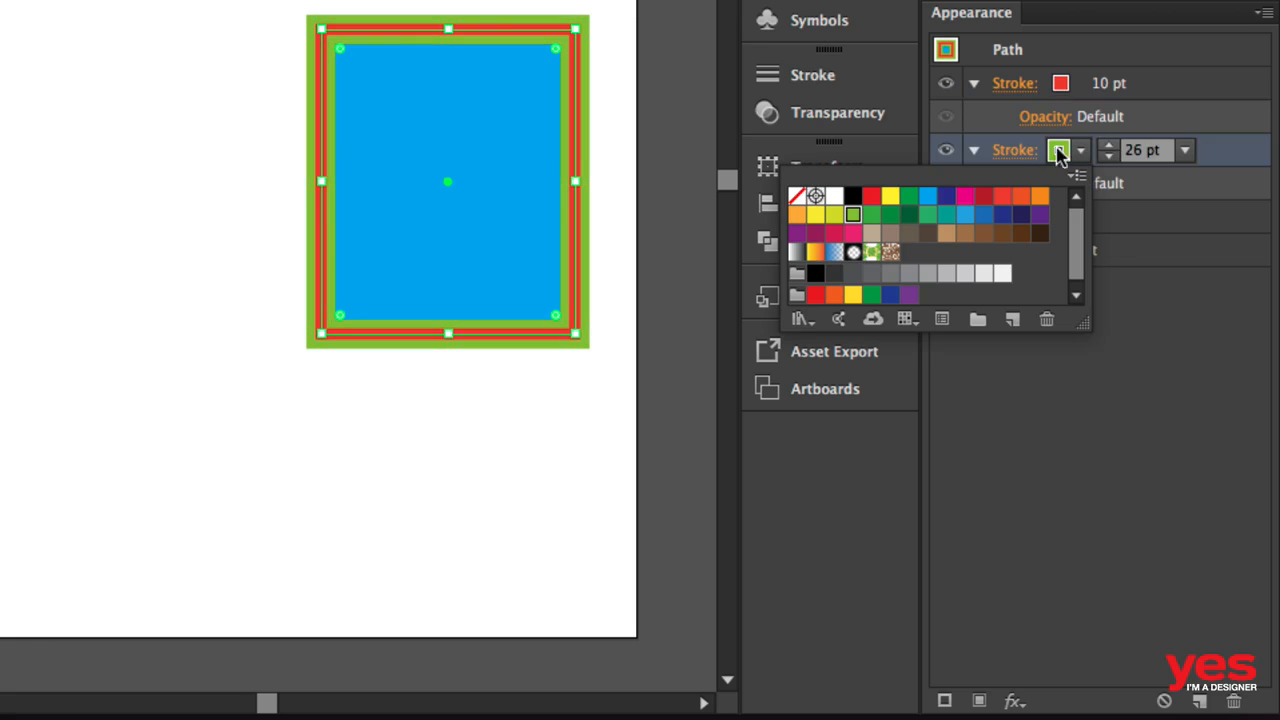
{"action": "left_click", "coordinate": [852, 197]}
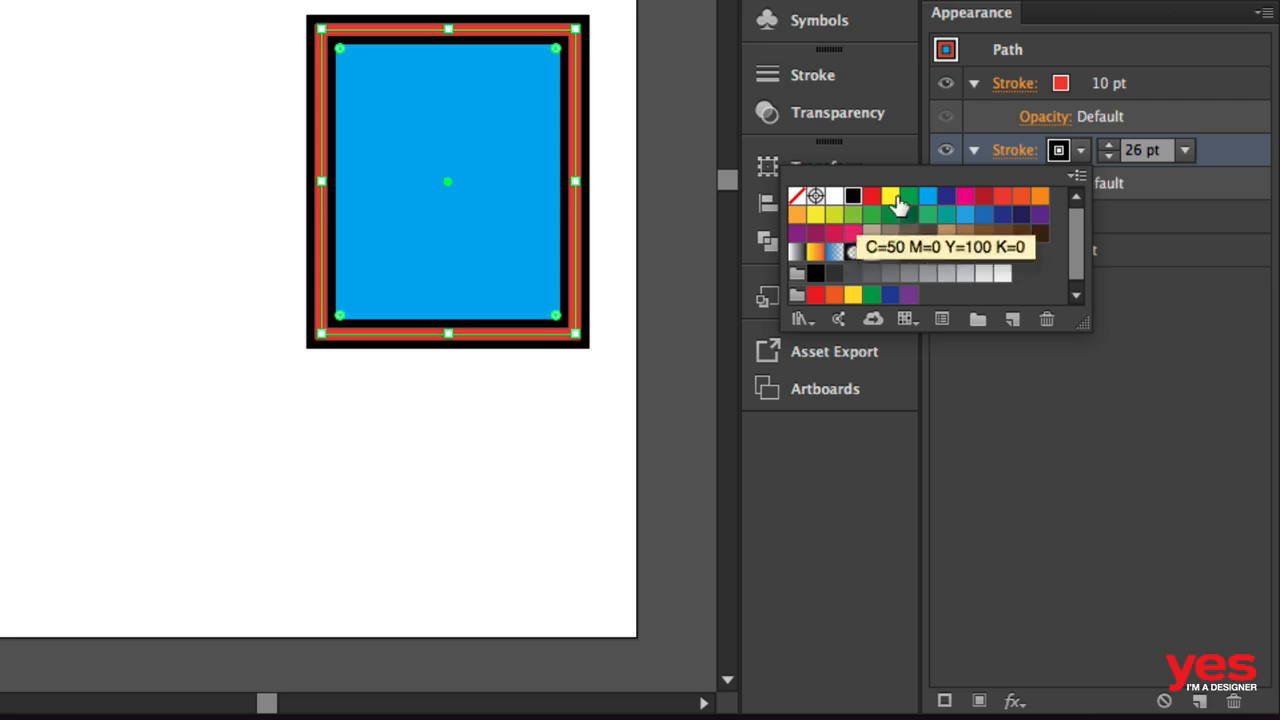
{"action": "left_click", "coordinate": [646, 186]}
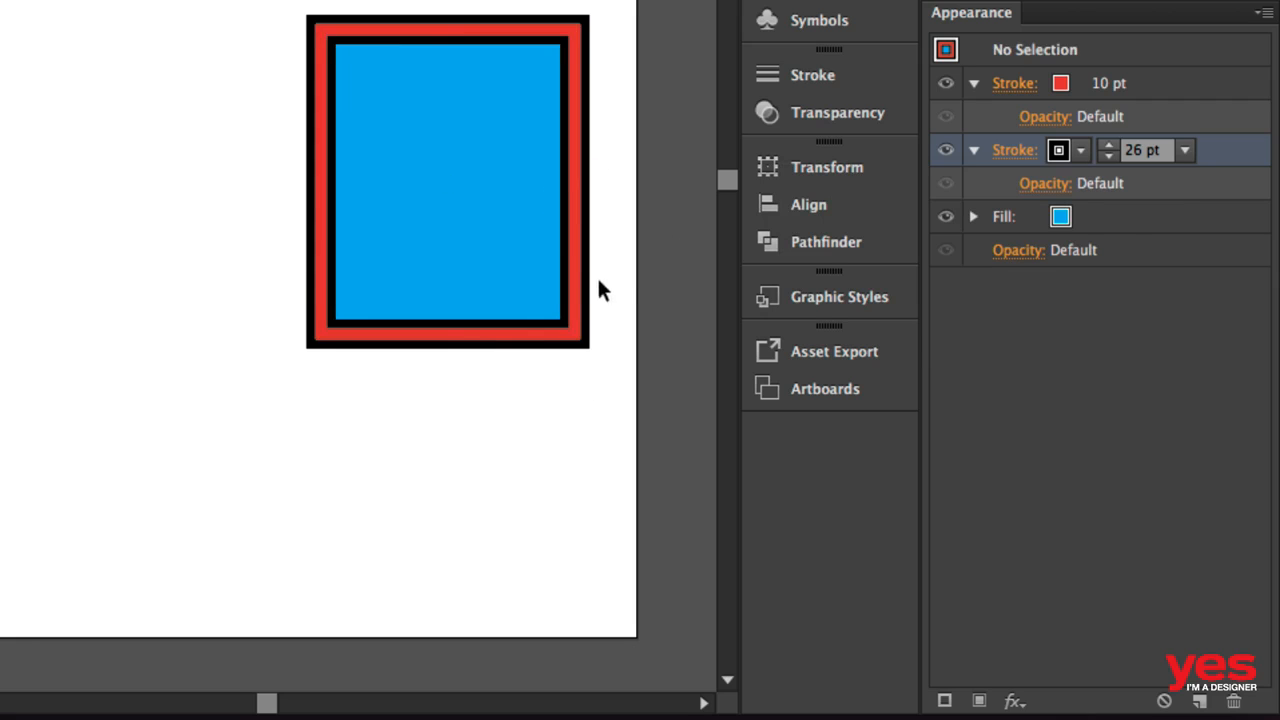
Step: Add a third stroke to the rectangle between the red and black ones and colour it white
{"action": "left_click", "coordinate": [512, 215]}
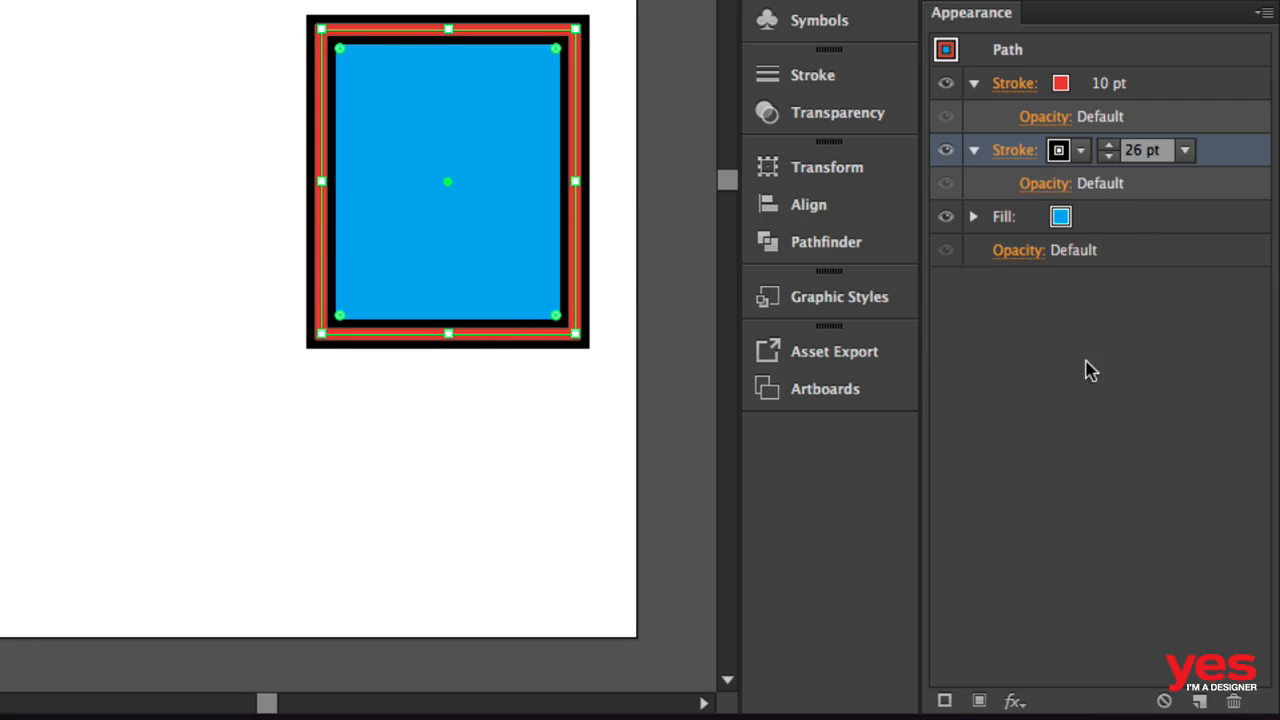
{"action": "left_click", "coordinate": [944, 703]}
{"action": "left_click", "coordinate": [1080, 151]}
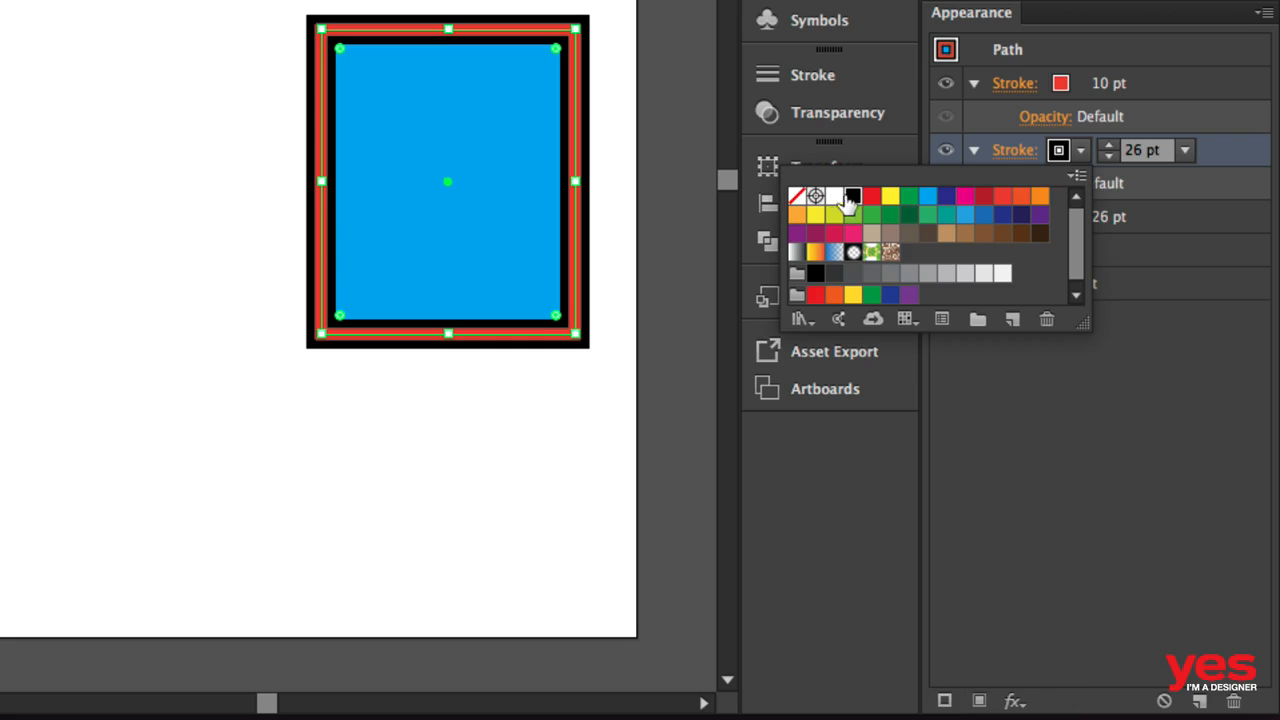
{"action": "left_click", "coordinate": [836, 197]}
Step: Reduce the white stroke's weight to 16 pt and deselect the rectangle
{"action": "left_click", "coordinate": [1110, 157]}
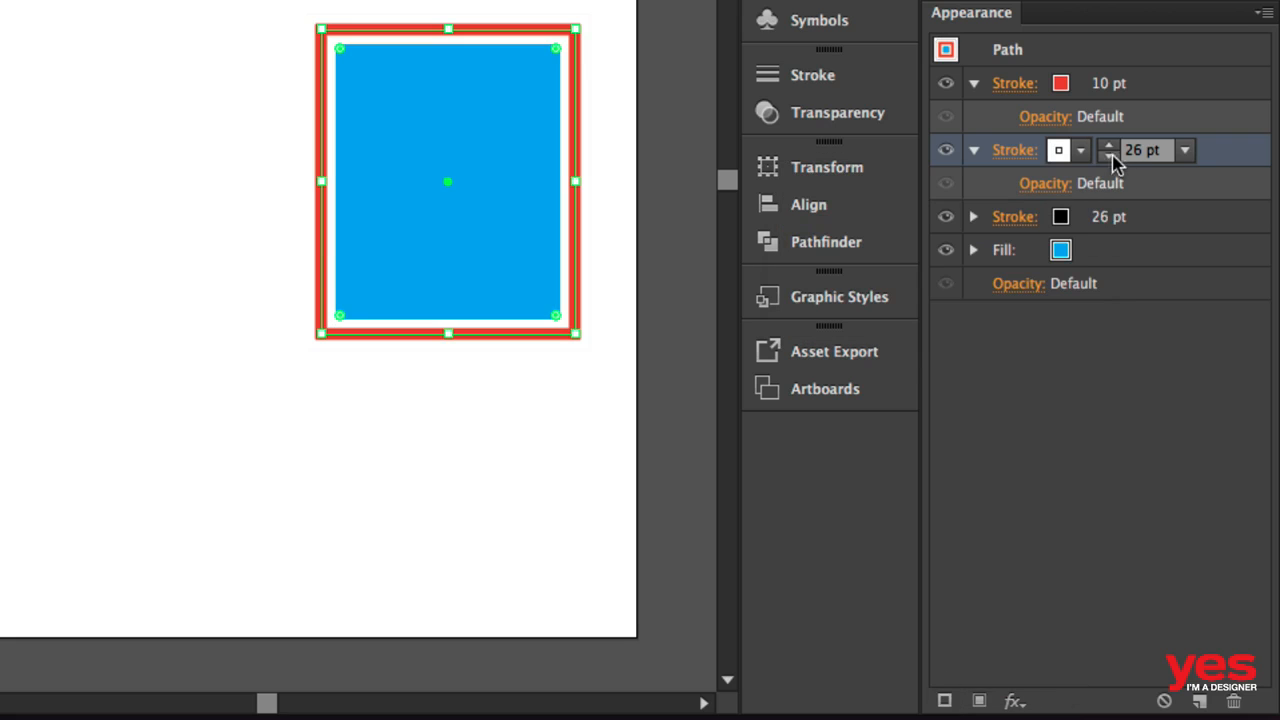
{"action": "left_click", "coordinate": [1110, 157]}
{"action": "left_click", "coordinate": [1110, 157]}
{"action": "left_click", "coordinate": [1110, 157]}
{"action": "left_click", "coordinate": [1110, 157]}
{"action": "left_click", "coordinate": [1110, 157]}
{"action": "left_click", "coordinate": [1110, 157]}
{"action": "left_click", "coordinate": [1110, 157]}
{"action": "left_click", "coordinate": [1110, 157]}
{"action": "left_click", "coordinate": [1110, 157]}
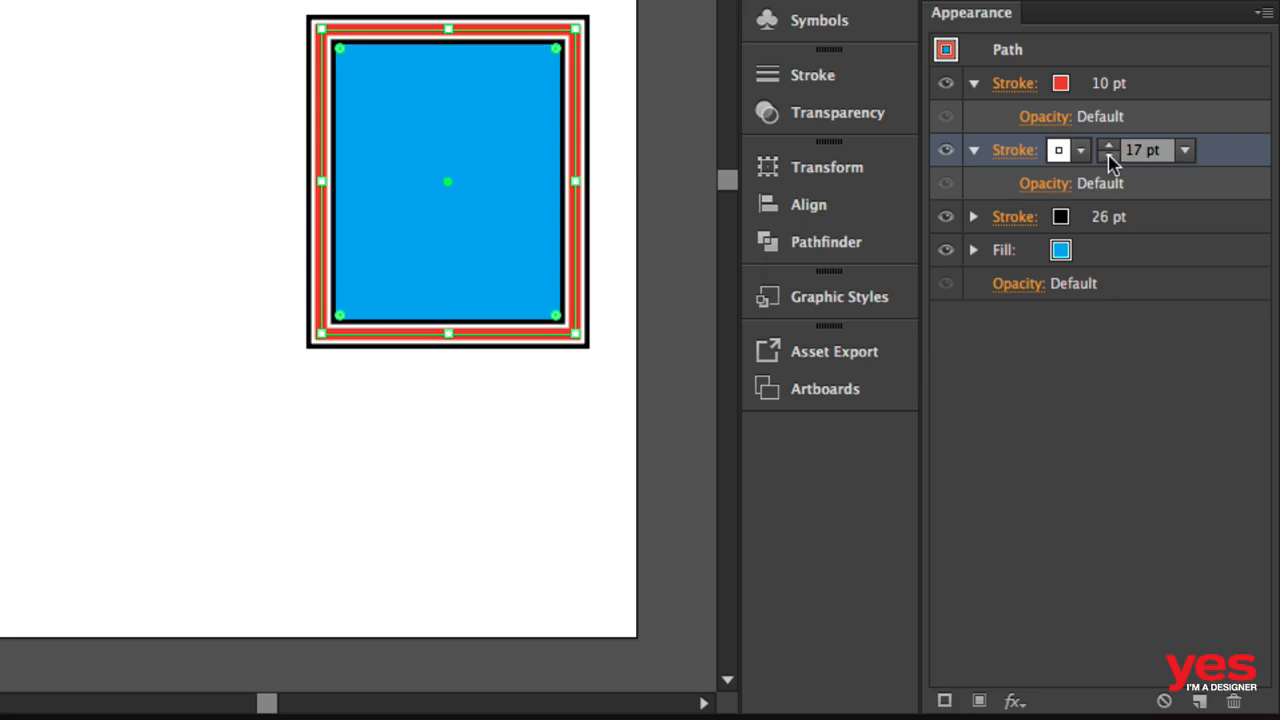
{"action": "left_click", "coordinate": [1110, 157]}
{"action": "left_click", "coordinate": [630, 148]}
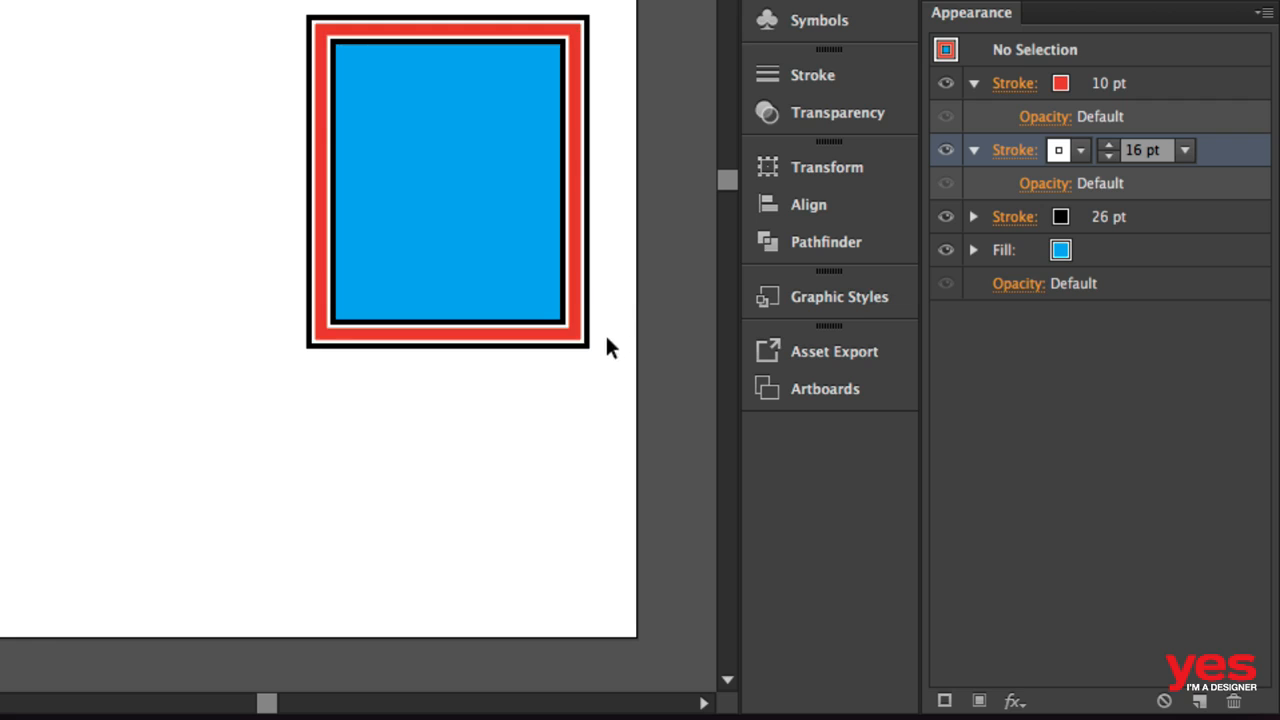
Step: Add a second fill above the rectangle's blue fill and apply the white-to-black gradient swatch to it
{"action": "left_click", "coordinate": [524, 228]}
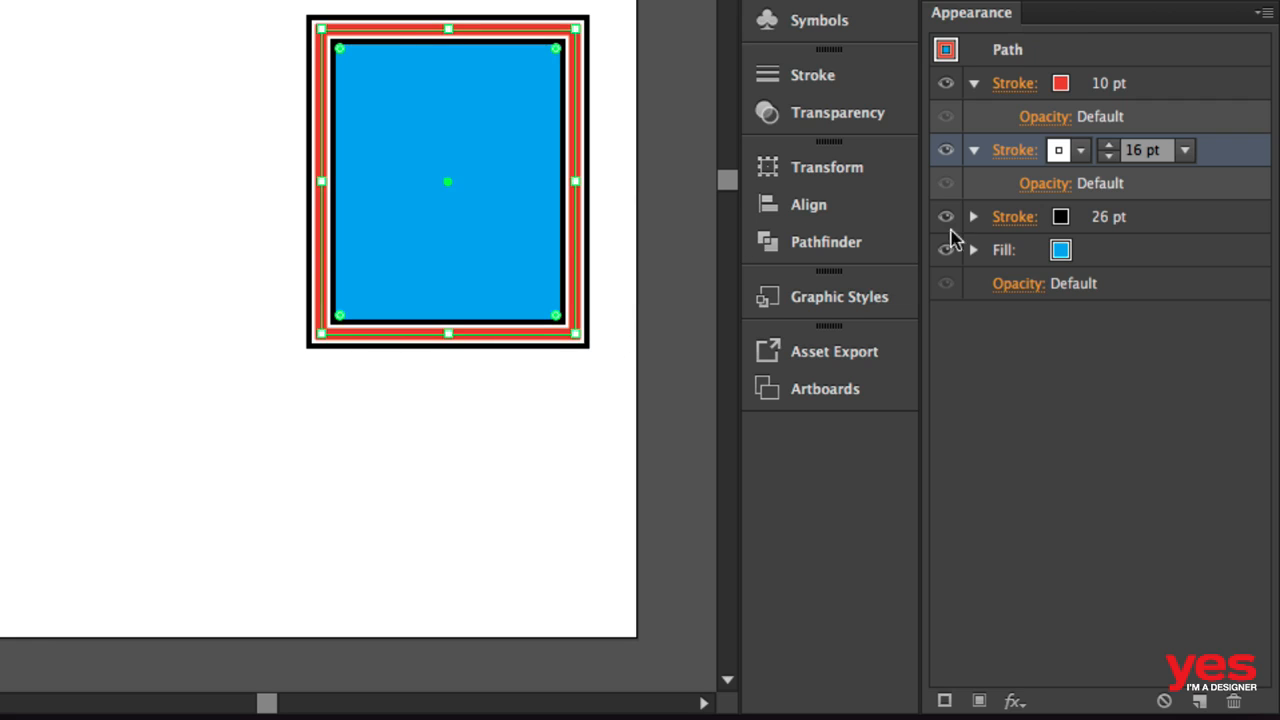
{"action": "left_click", "coordinate": [1133, 258]}
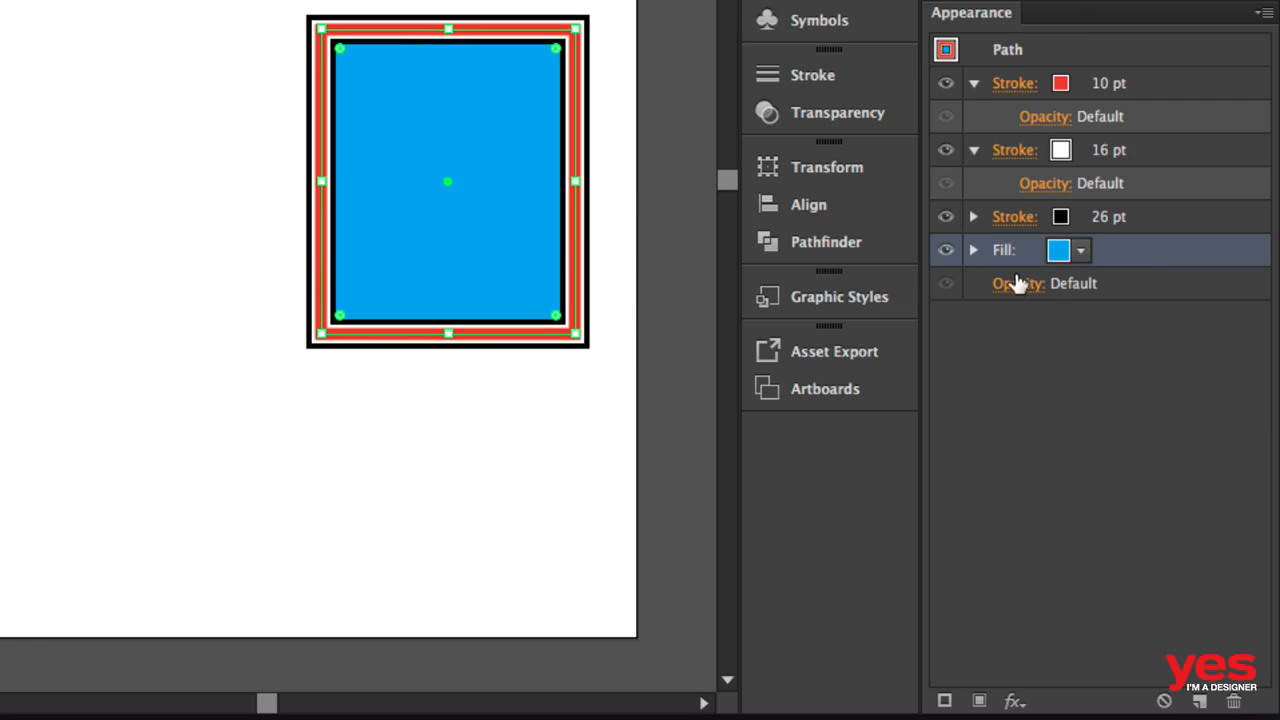
{"action": "left_click", "coordinate": [980, 702]}
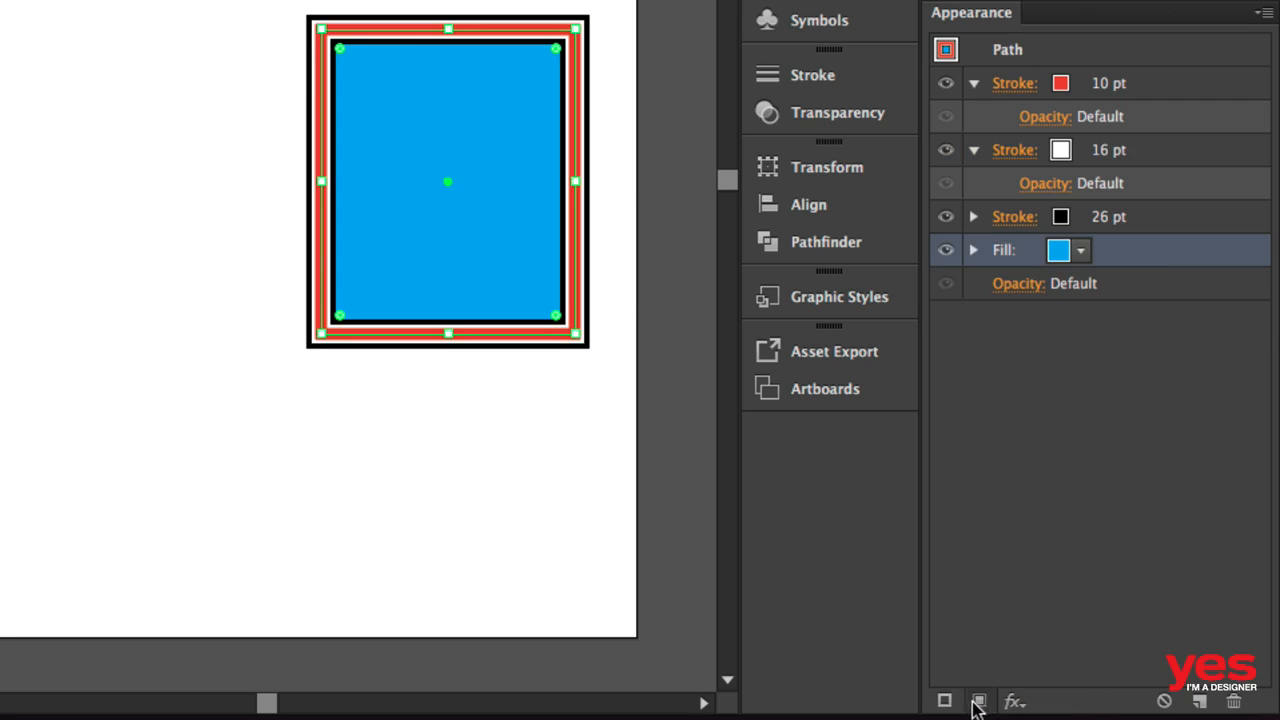
{"action": "left_click", "coordinate": [1084, 254]}
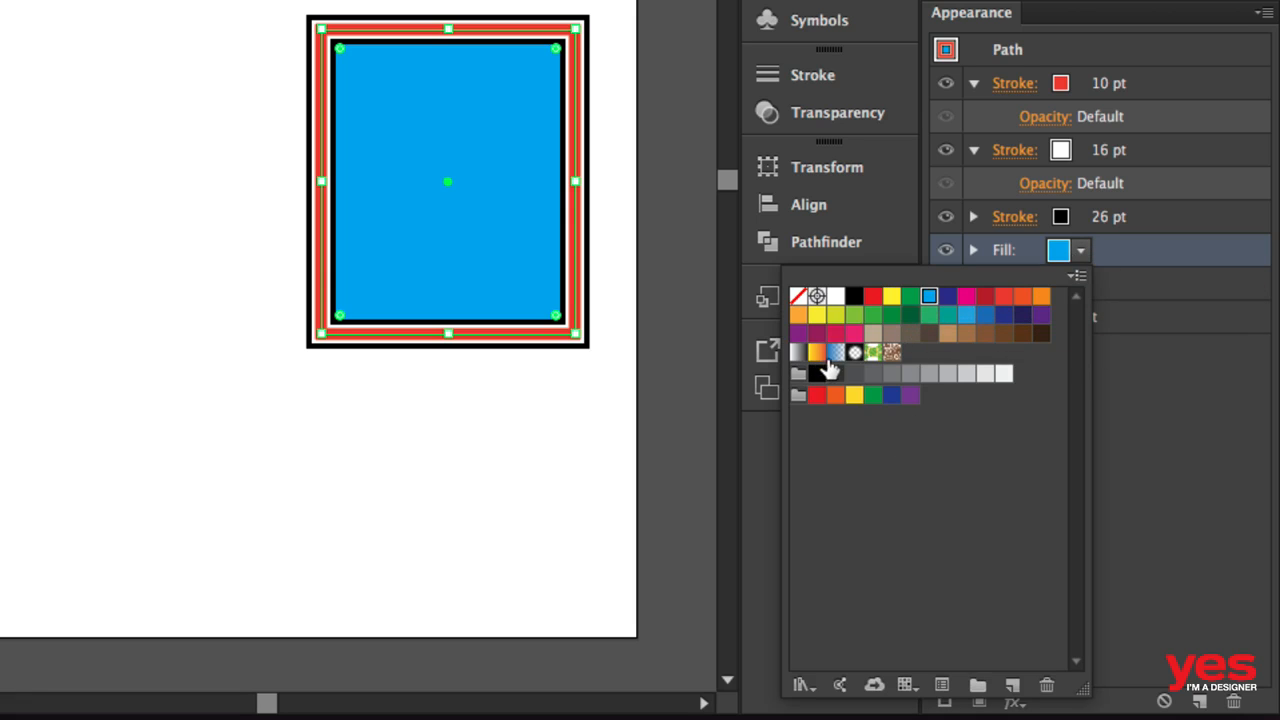
{"action": "left_click", "coordinate": [798, 353]}
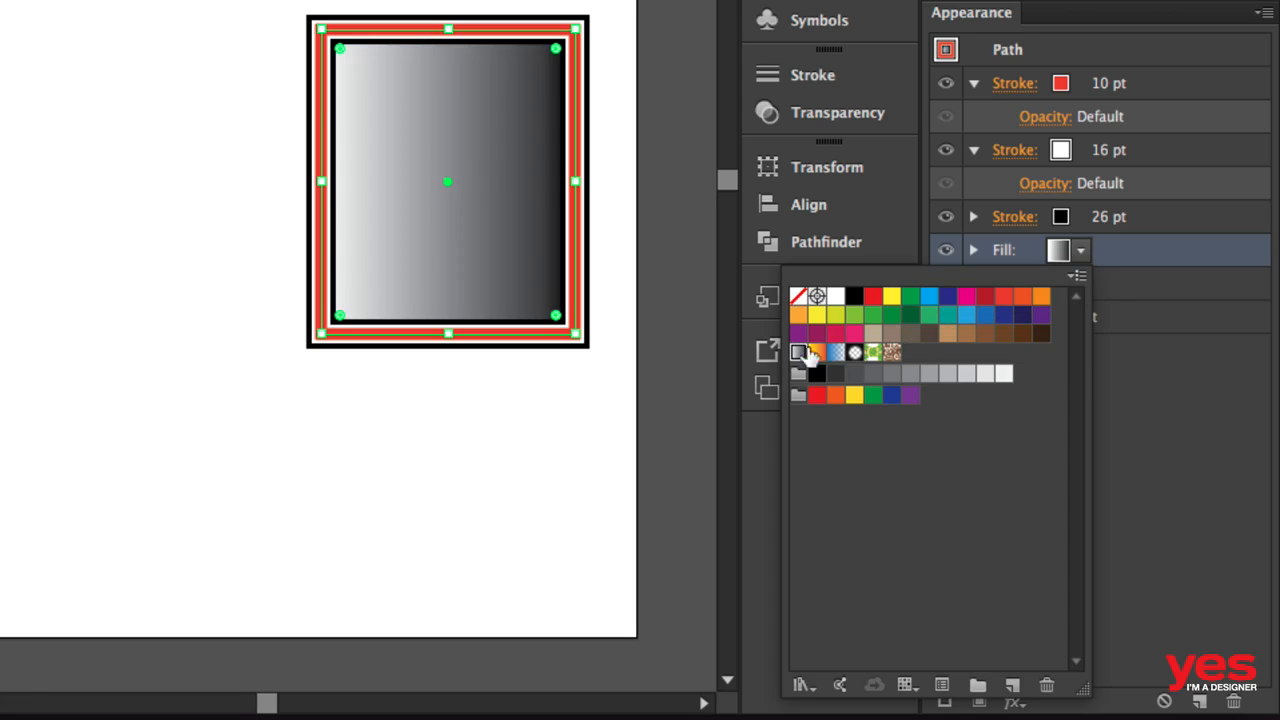
{"action": "left_click", "coordinate": [1158, 405]}
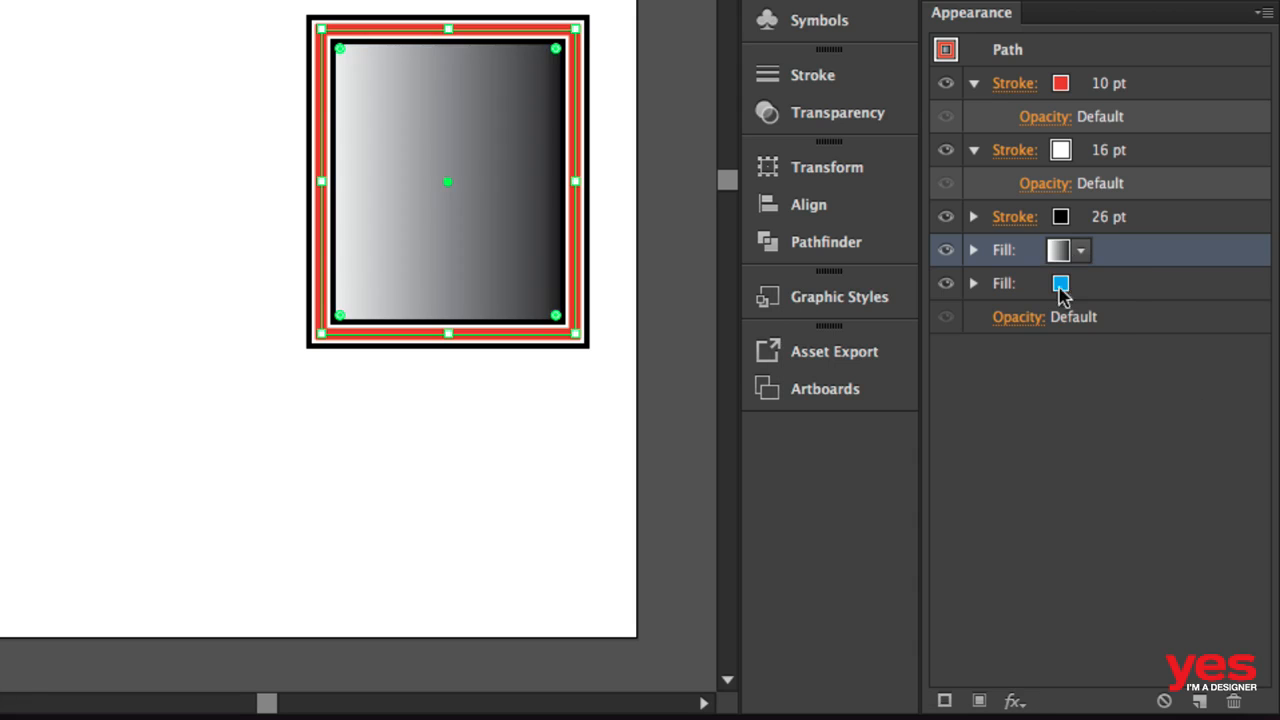
Step: Set the blending mode of the rectangle's gradient fill to Multiply, keeping its opacity at 100%
{"action": "left_click", "coordinate": [972, 250]}
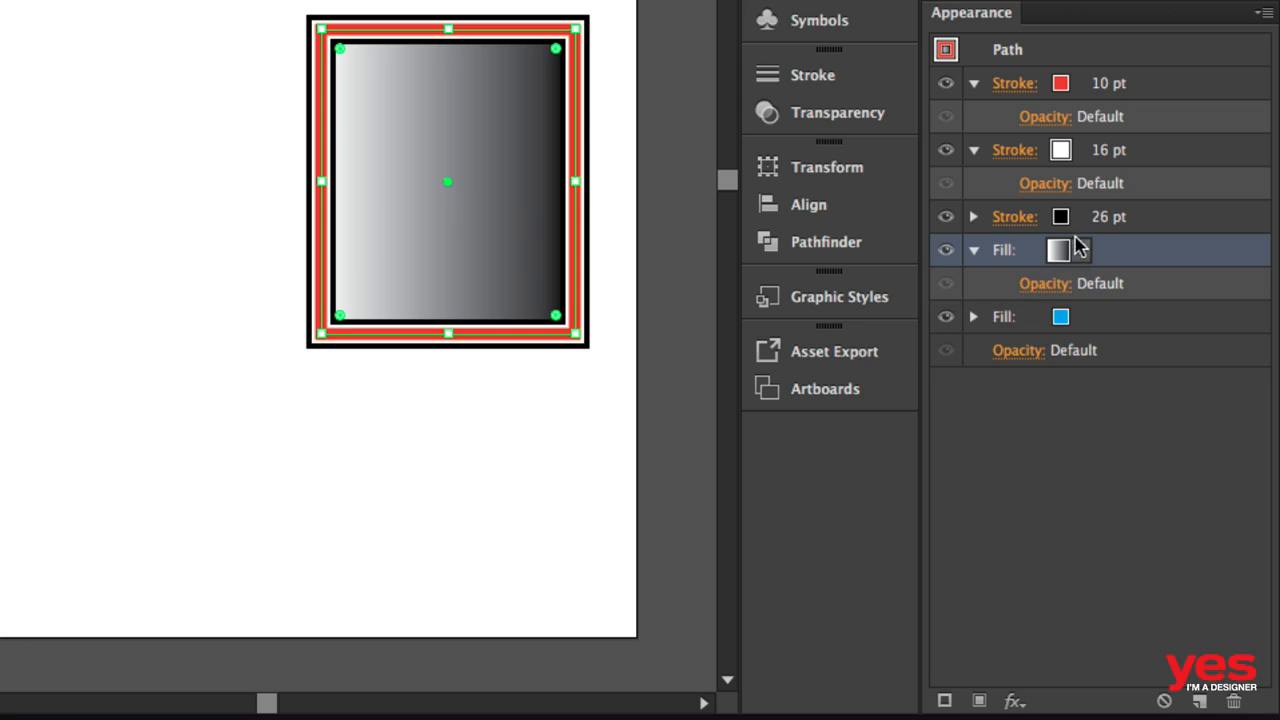
{"action": "left_click", "coordinate": [1045, 287]}
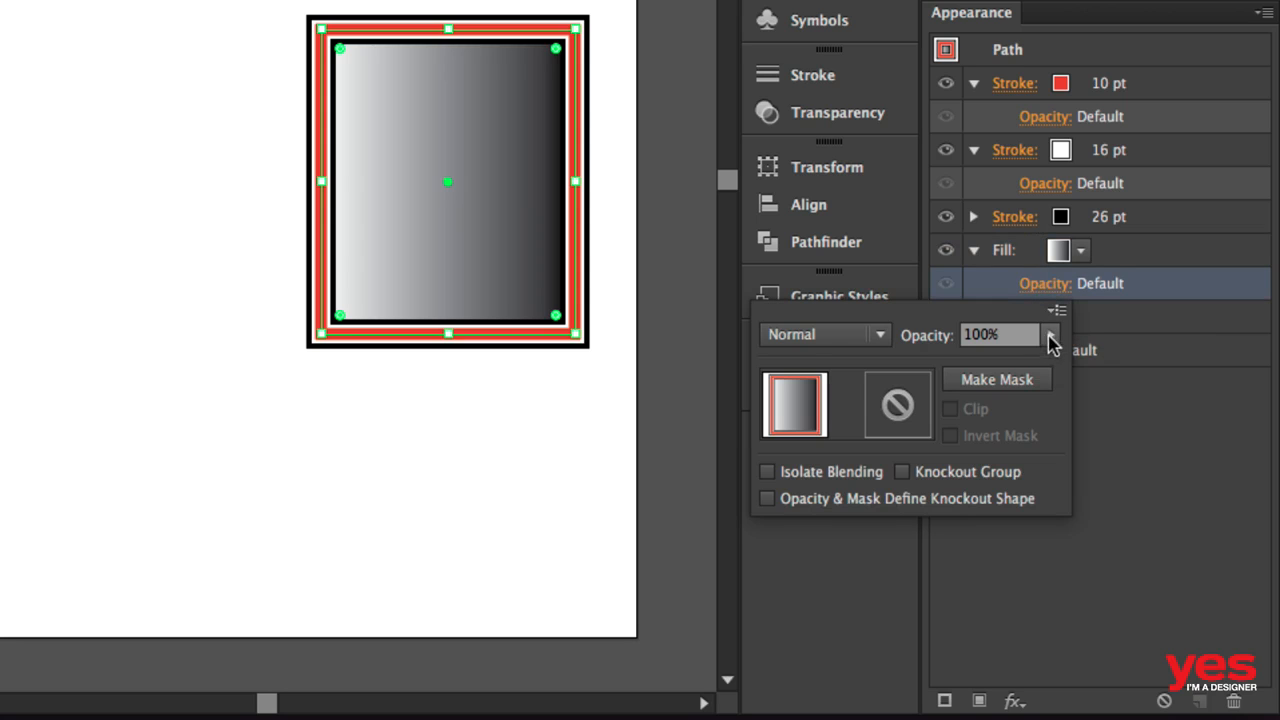
{"action": "left_click", "coordinate": [1050, 334]}
{"action": "left_click_drag", "start_coordinate": [1014, 357], "coordinate": [1055, 366]}
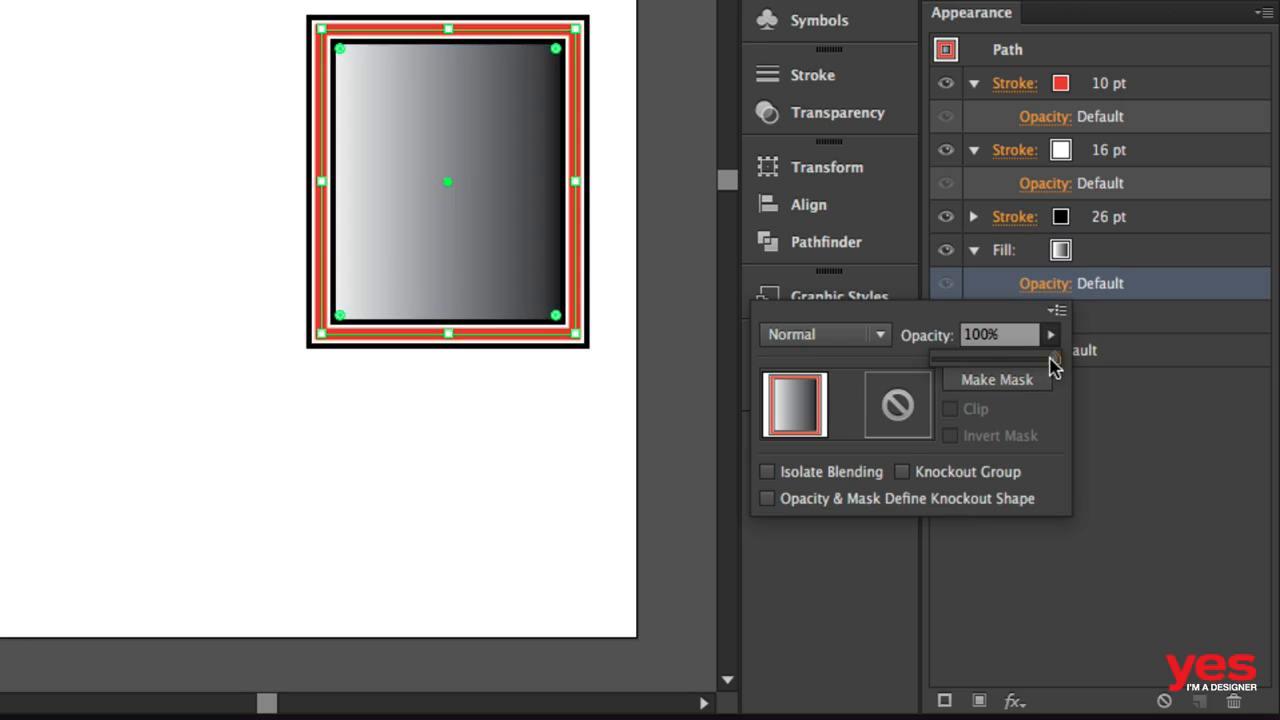
{"action": "left_click", "coordinate": [877, 338]}
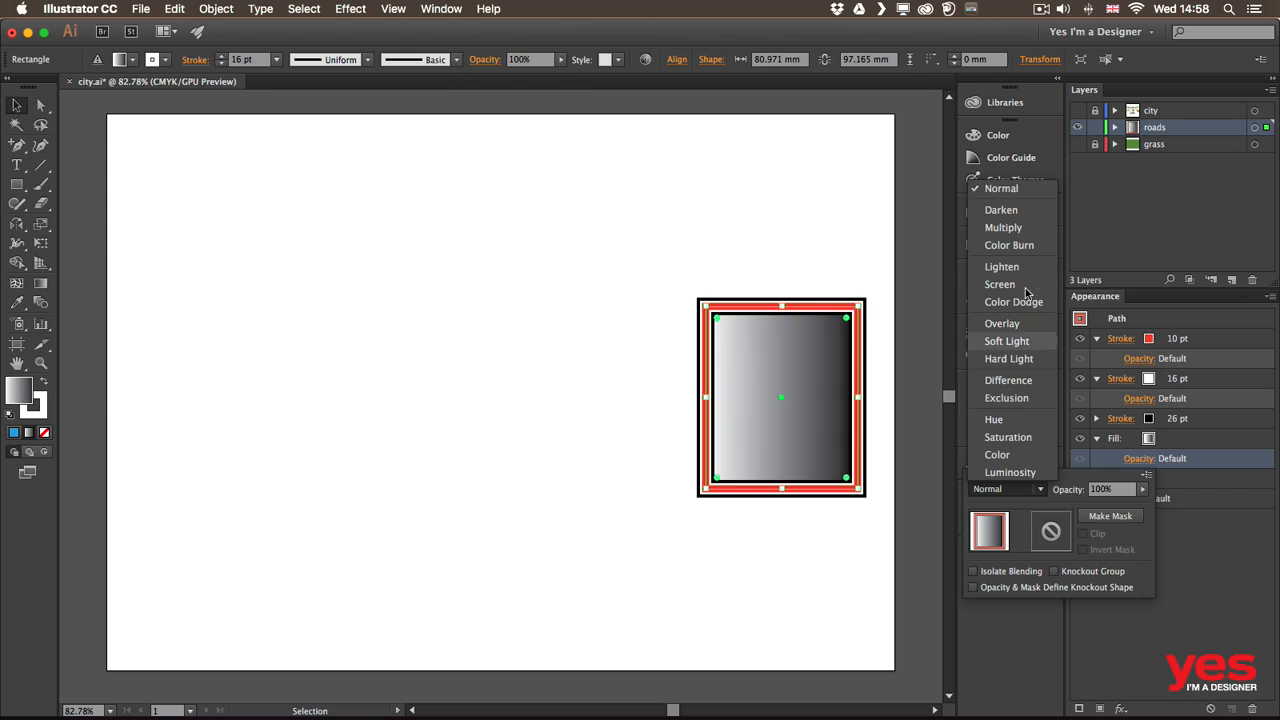
{"action": "left_click", "coordinate": [1017, 226]}
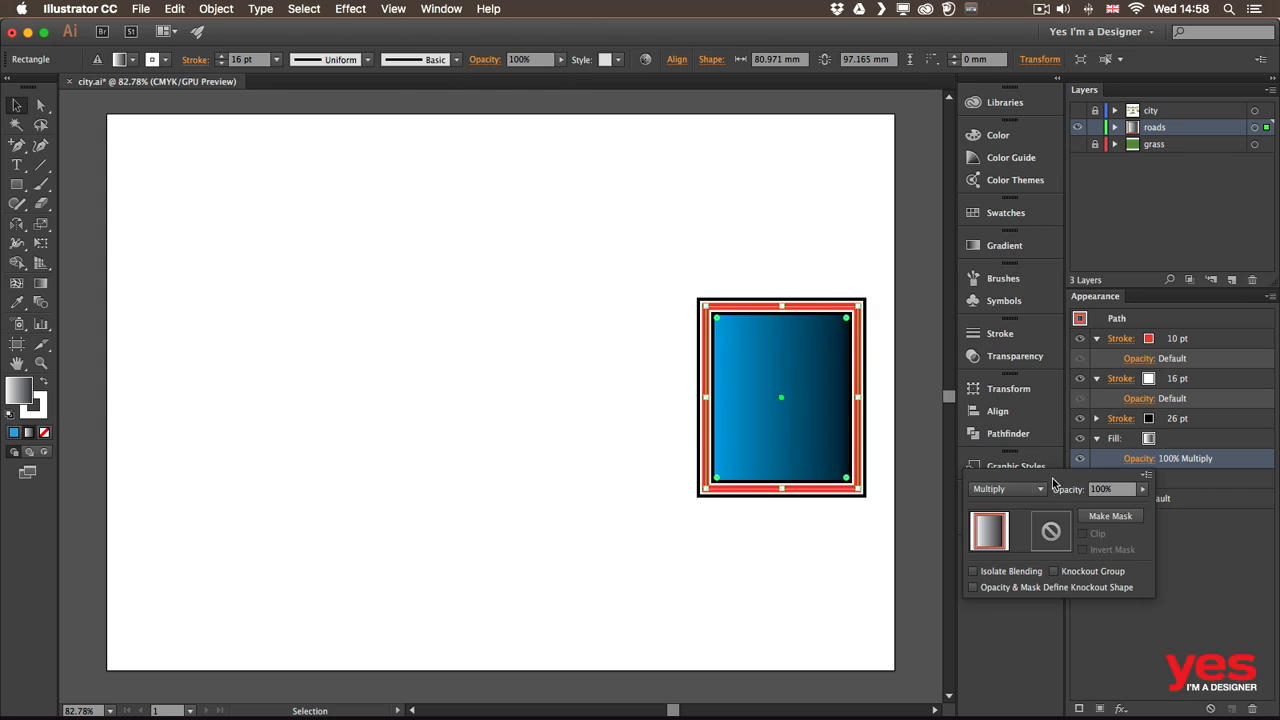
{"action": "left_click", "coordinate": [1184, 446]}
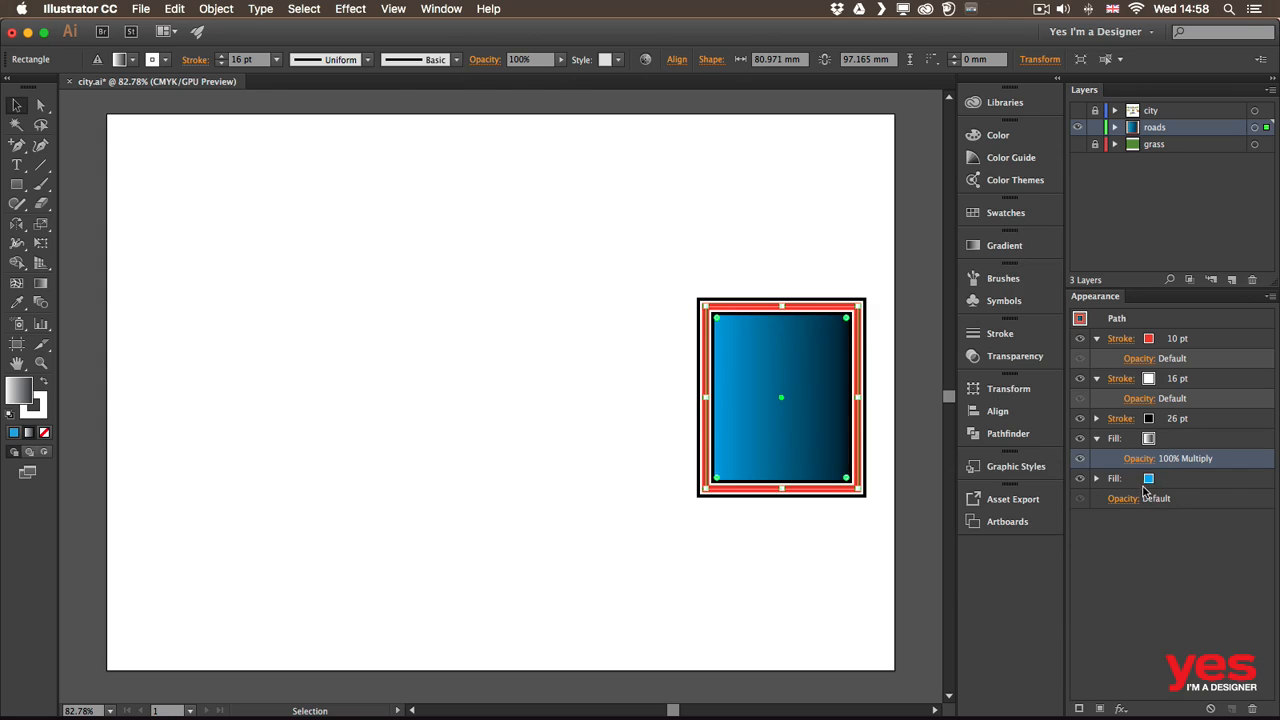
Step: Select the blue fill and collapse the expanded gradient fill, white stroke and red stroke entries
{"action": "left_click", "coordinate": [1155, 481]}
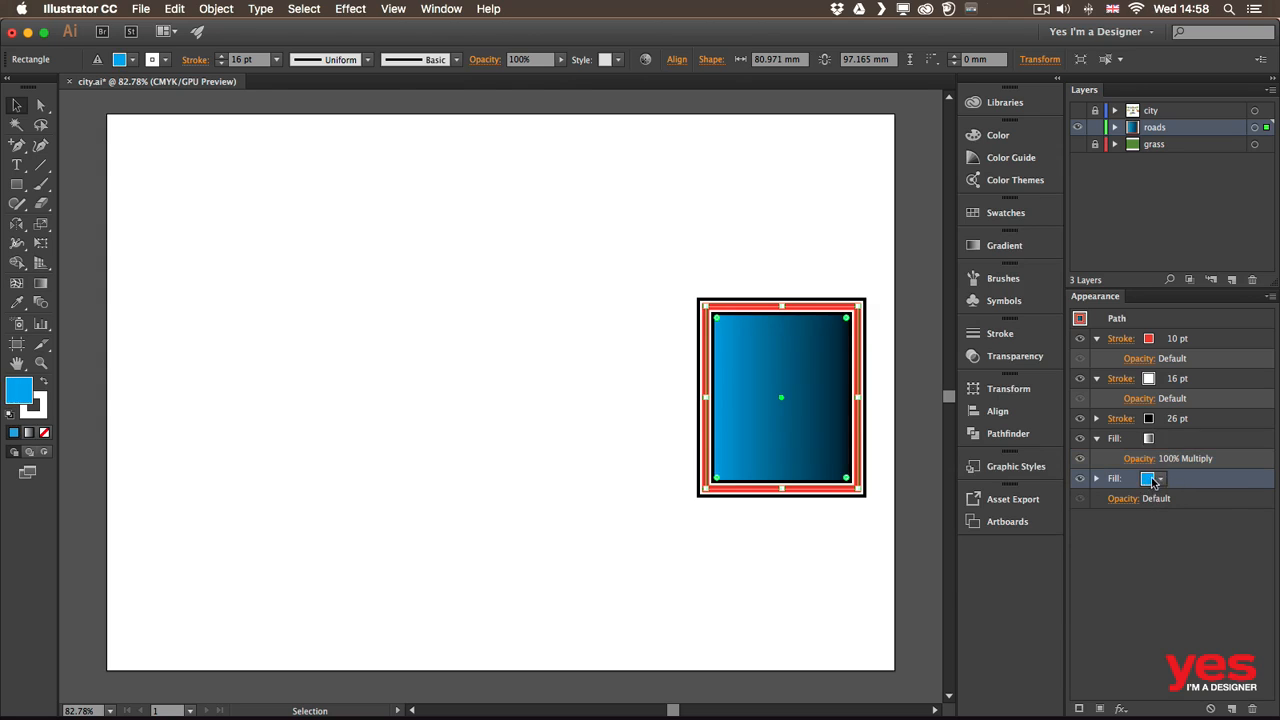
{"action": "left_click", "coordinate": [1096, 439]}
{"action": "left_click", "coordinate": [1096, 379]}
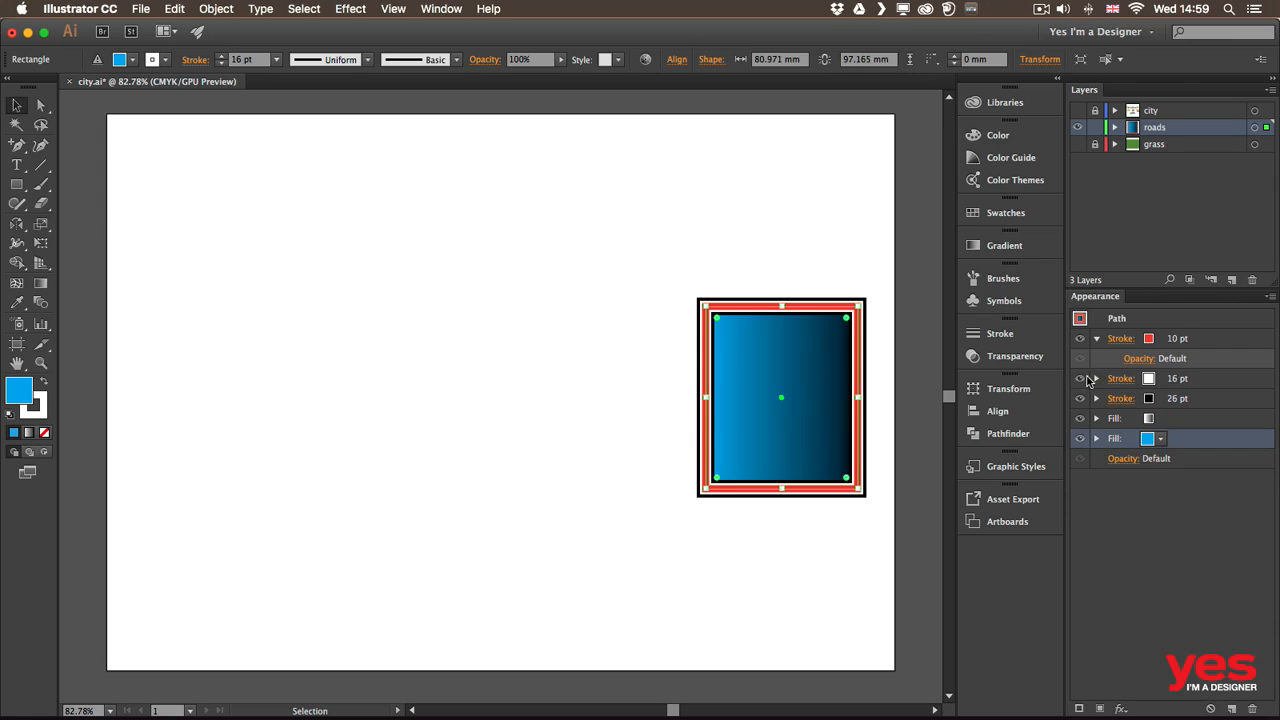
{"action": "left_click", "coordinate": [1097, 339]}
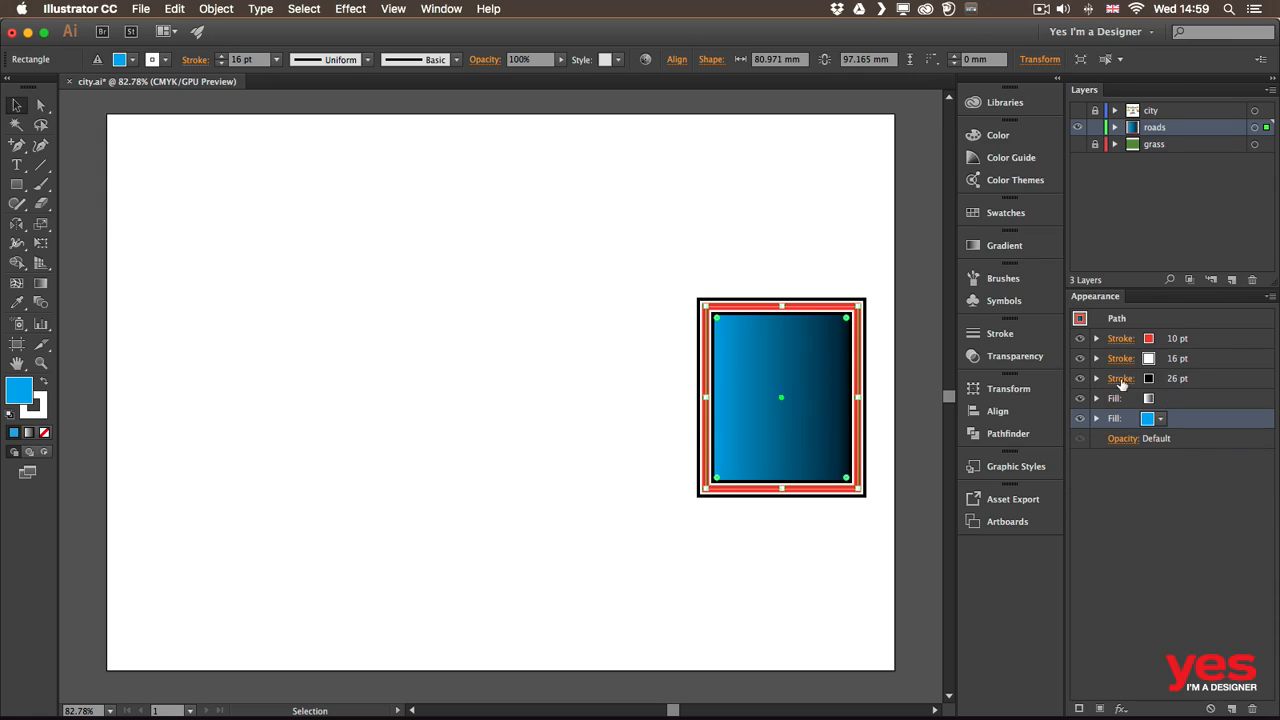
Step: Hide the rectangle's red, white and black strokes and both of its fills one by one
{"action": "left_click", "coordinate": [1080, 340]}
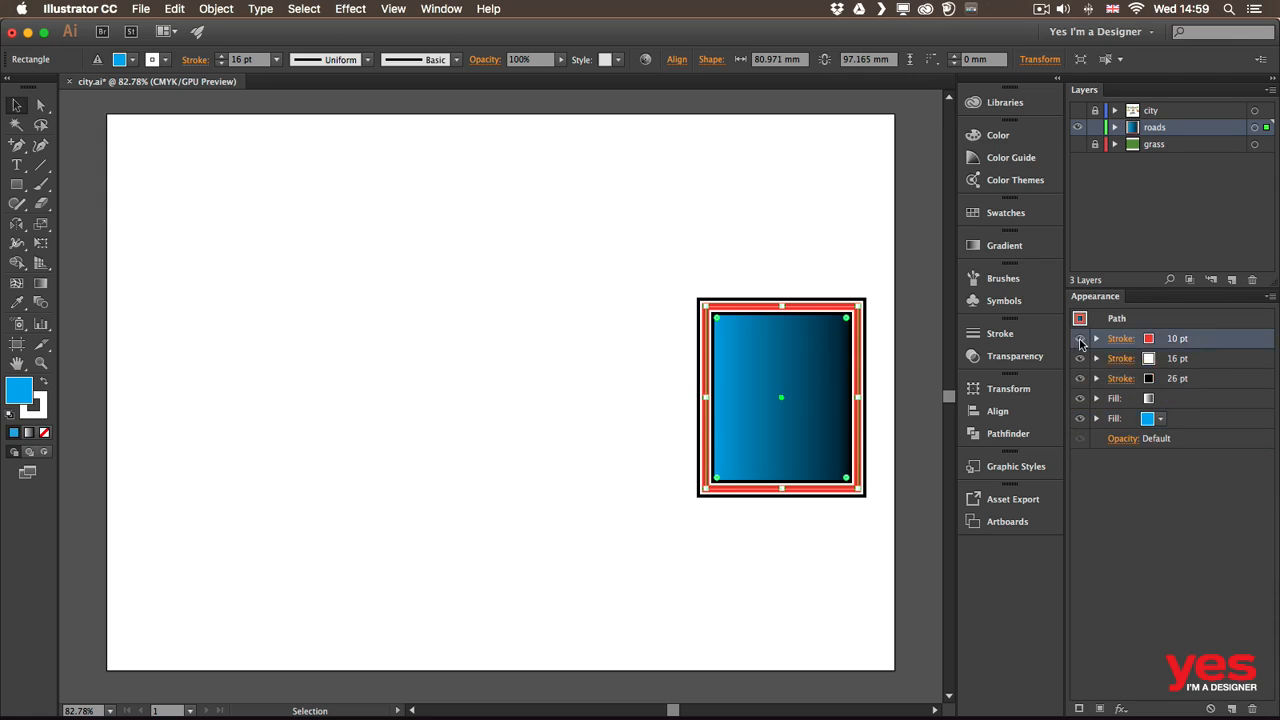
{"action": "left_click", "coordinate": [1080, 358]}
{"action": "left_click", "coordinate": [1079, 379]}
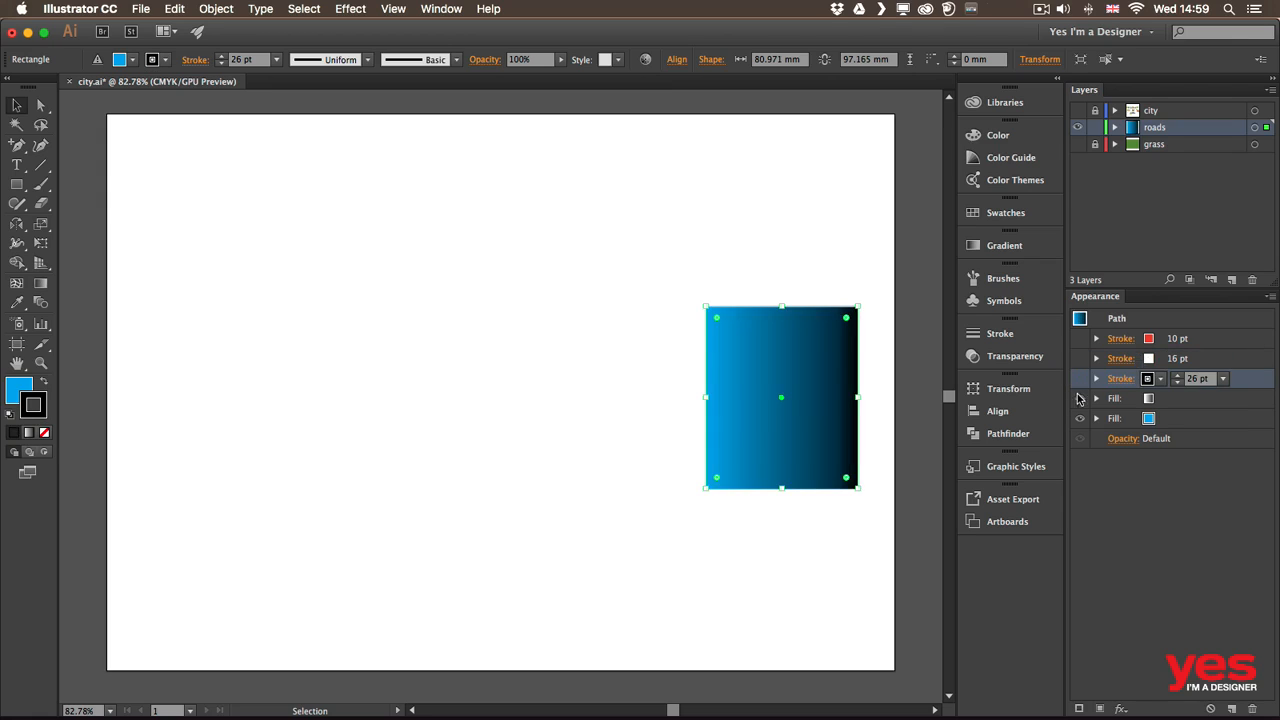
{"action": "left_click", "coordinate": [1080, 398]}
{"action": "left_click", "coordinate": [1080, 418]}
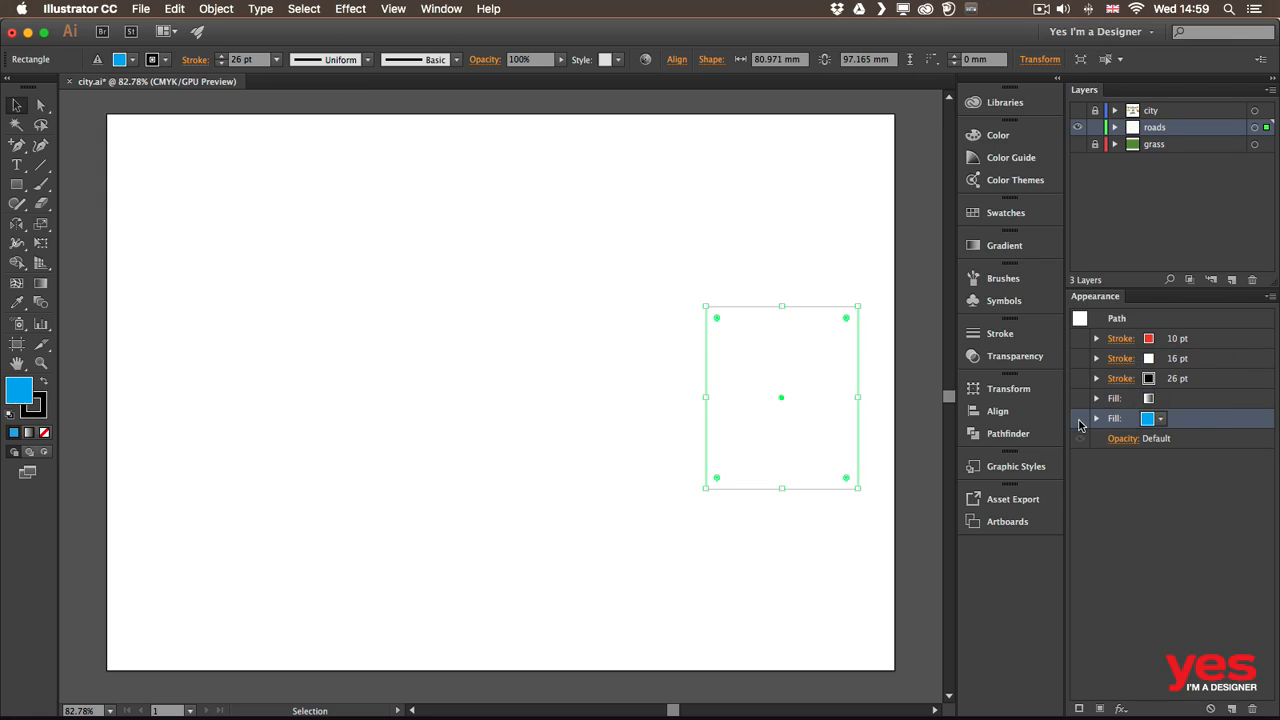
Step: Show the rectangle's two fills and three strokes again one by one, from the blue fill up to the red stroke
{"action": "left_click", "coordinate": [1080, 418]}
{"action": "left_click", "coordinate": [1080, 398]}
{"action": "left_click", "coordinate": [1079, 378]}
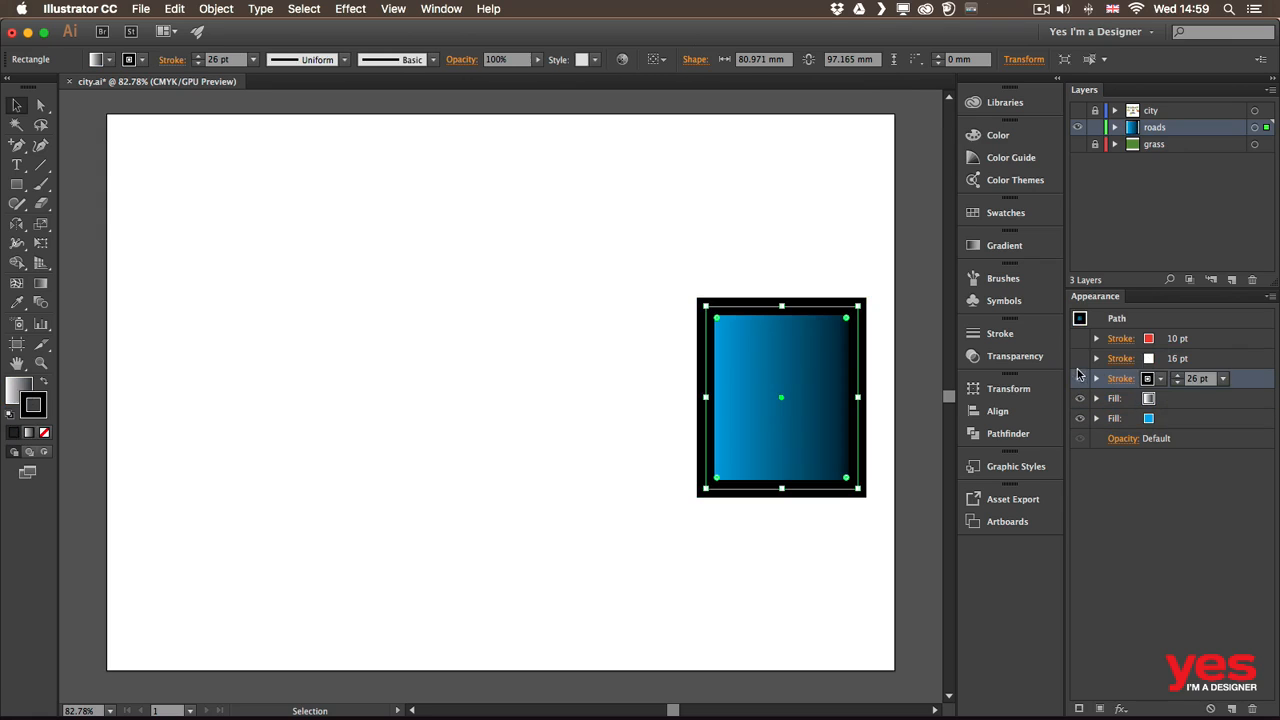
{"action": "left_click", "coordinate": [1079, 358]}
{"action": "left_click", "coordinate": [1080, 338]}
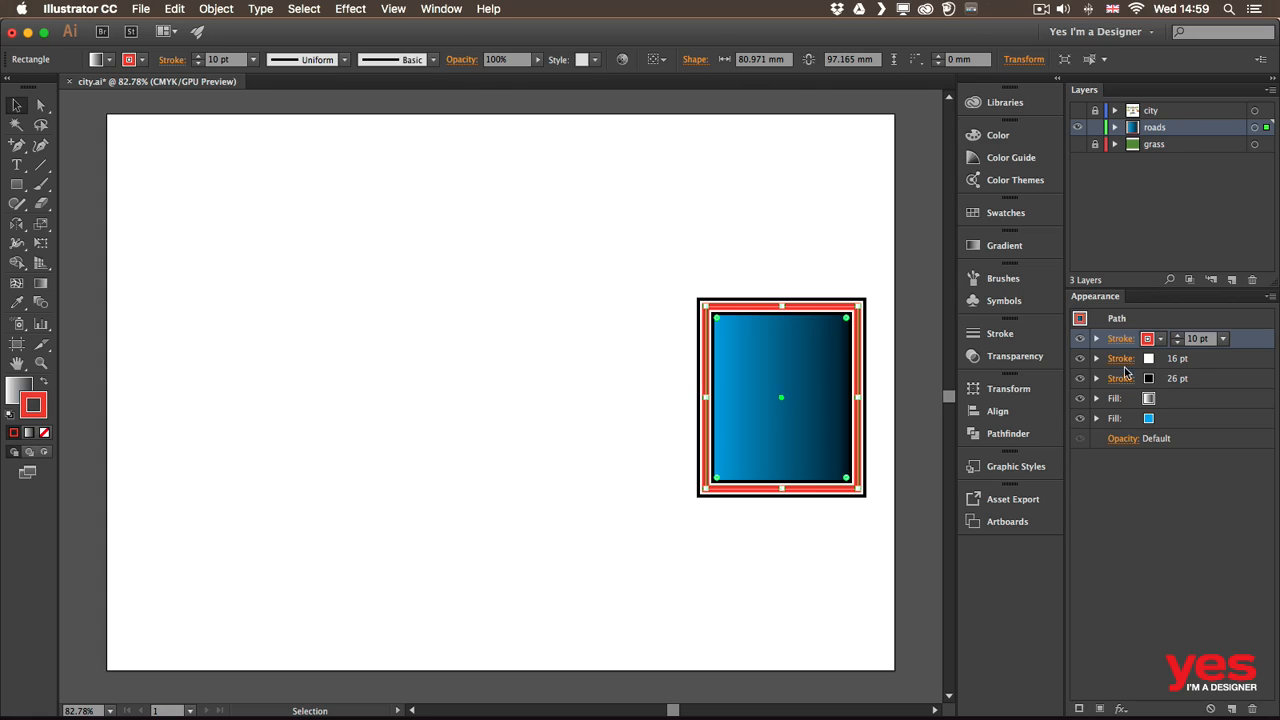
Step: Move the black stroke above the red one, reduce its weight to 3 pt and deselect the rectangle
{"action": "mouse_move", "coordinate": [1207, 376]}
{"action": "left_mouse_down"}
{"action": "mouse_move", "coordinate": [1222, 368]}
{"action": "mouse_move", "coordinate": [1195, 327]}
{"action": "left_mouse_up"}
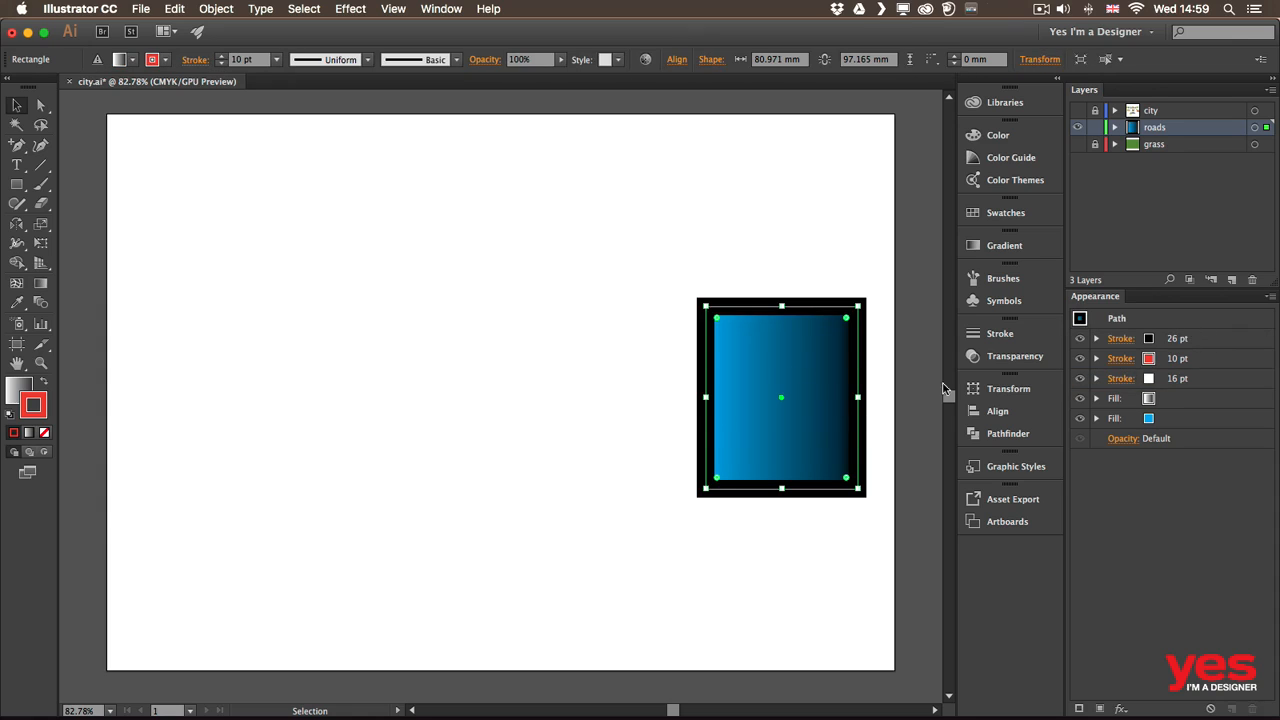
{"action": "left_click", "coordinate": [1155, 343]}
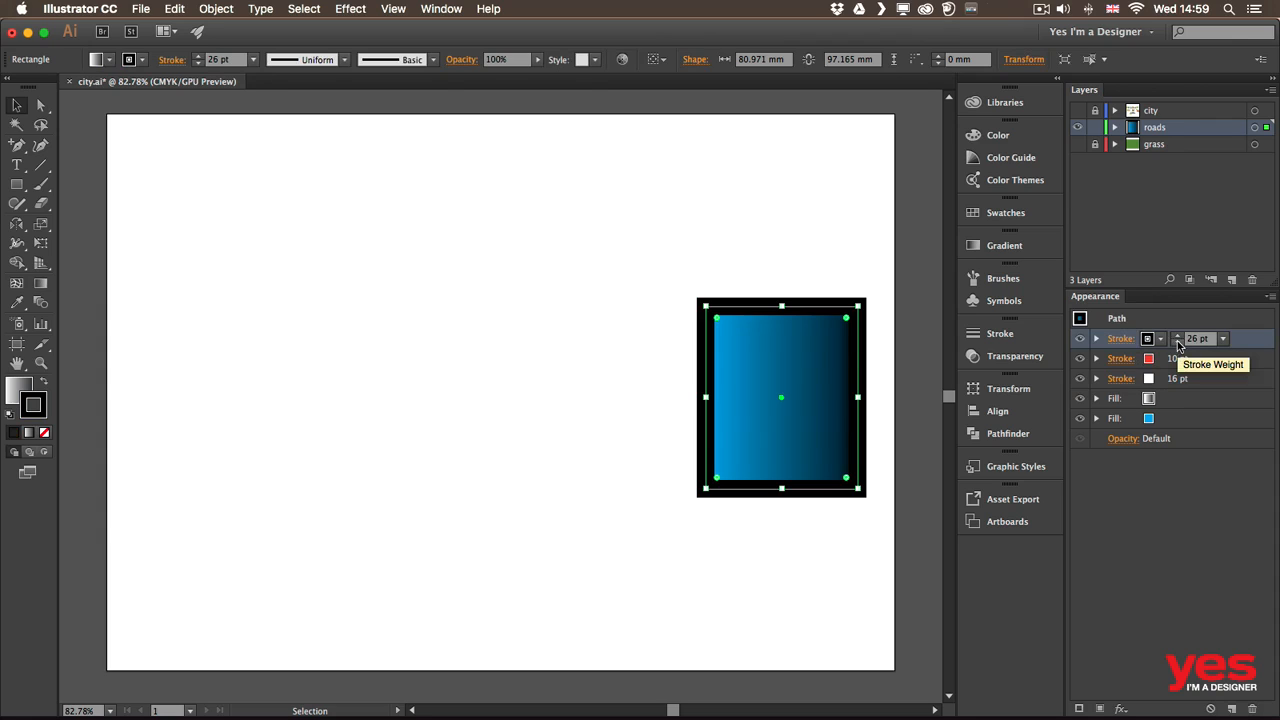
{"action": "left_click", "coordinate": [1177, 342]}
{"action": "left_click", "coordinate": [1177, 342]}
{"action": "left_click", "coordinate": [1222, 338]}
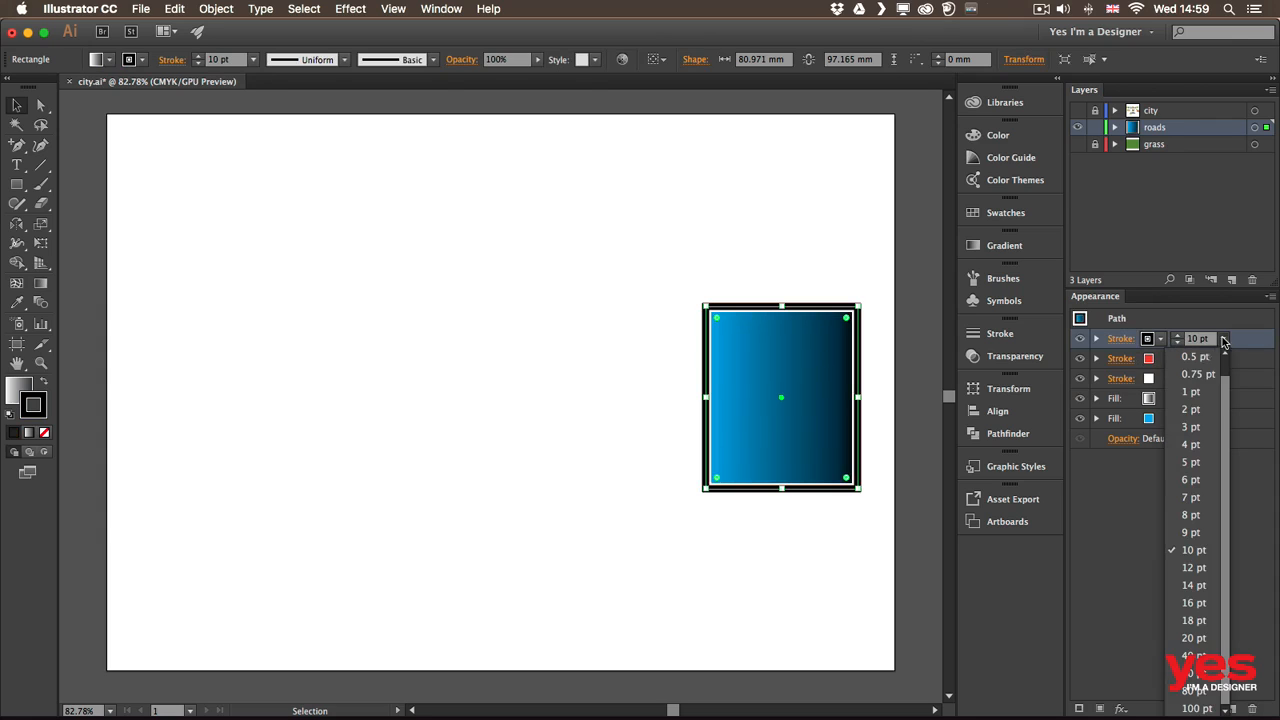
{"action": "left_click", "coordinate": [1188, 432]}
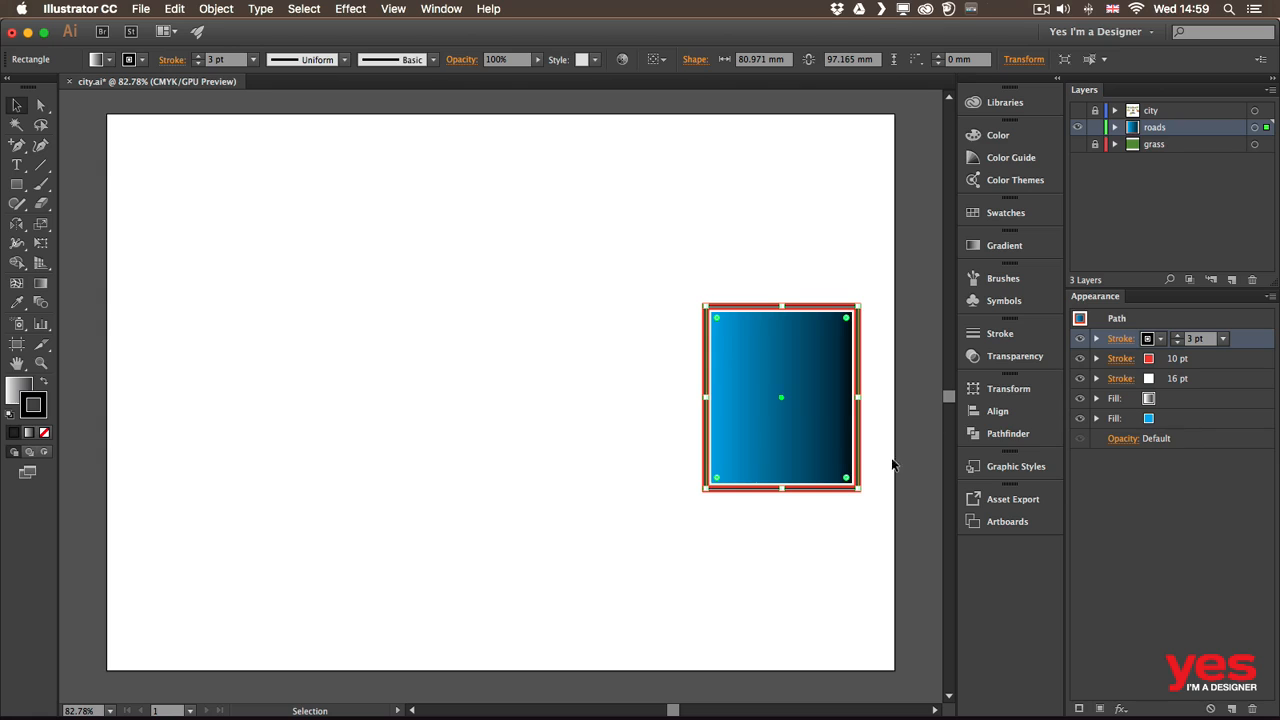
{"action": "left_click", "coordinate": [880, 425]}
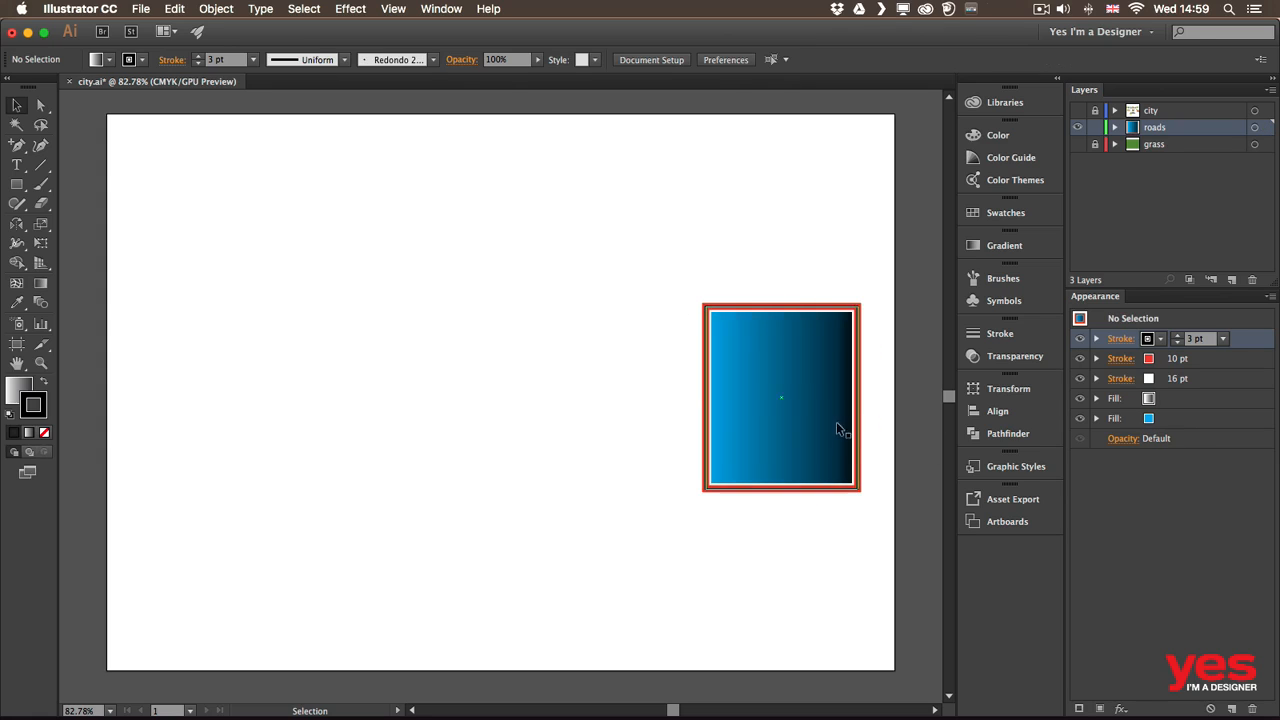
{"action": "left_click", "coordinate": [840, 338]}
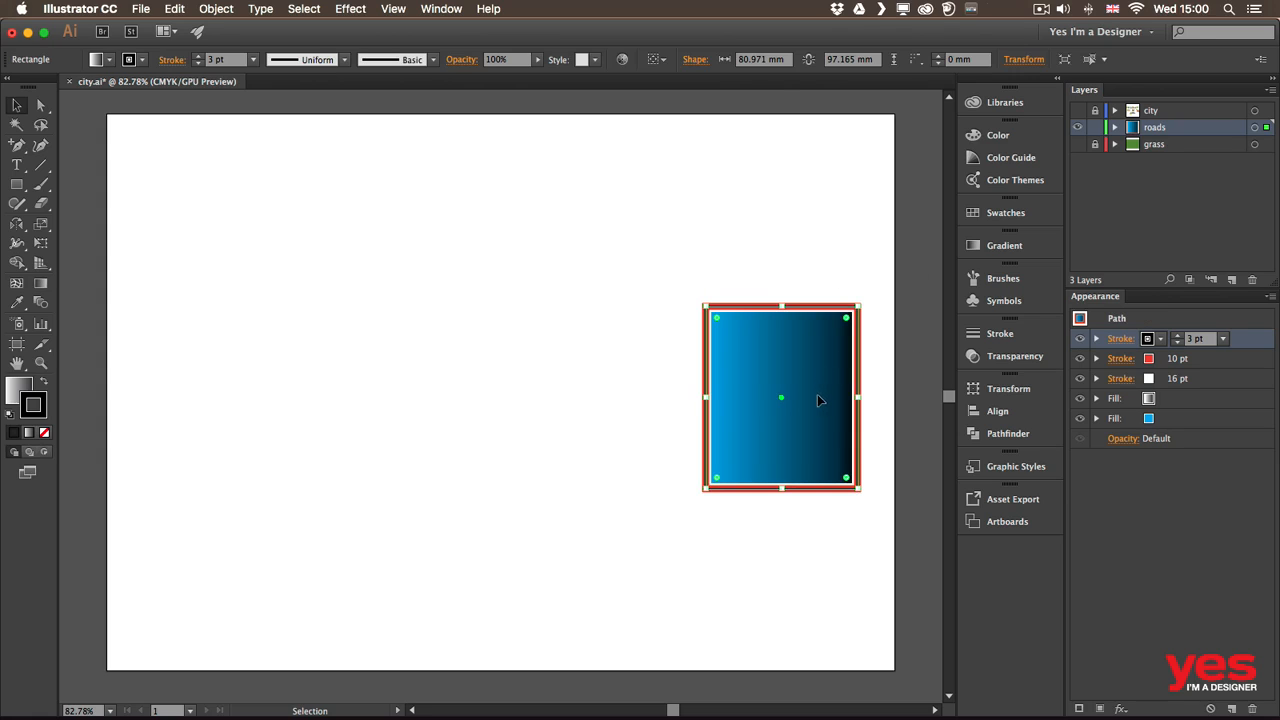
{"action": "left_click", "coordinate": [895, 357]}
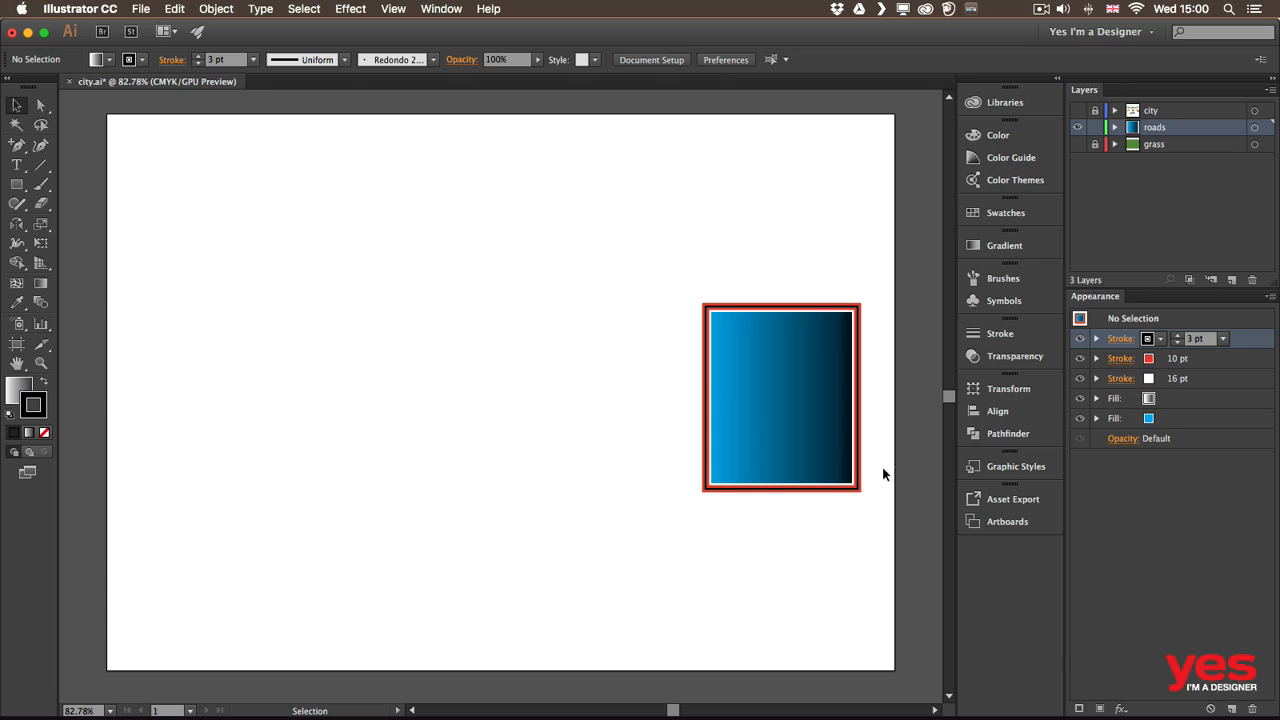
Step: Reselect the rectangle and switch its gradient fill's blending mode to Normal
{"action": "left_click", "coordinate": [842, 358]}
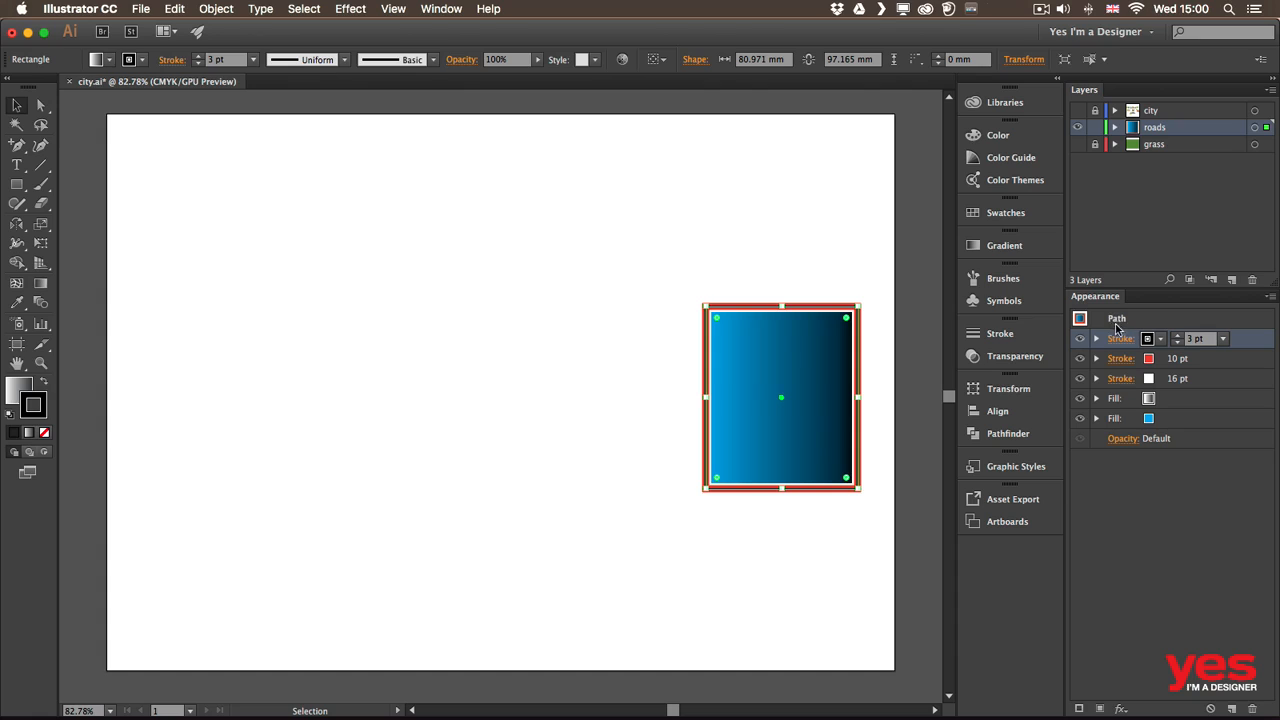
{"action": "left_click", "coordinate": [1096, 399]}
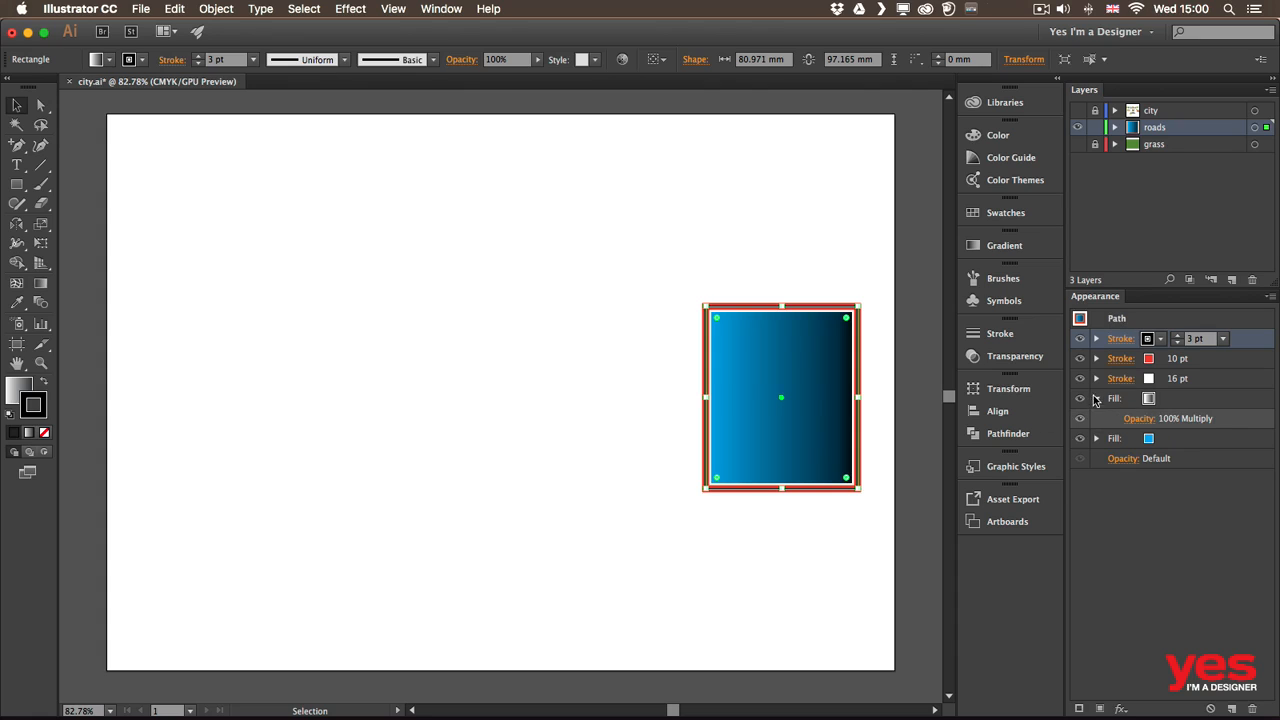
{"action": "left_click", "coordinate": [1097, 399]}
{"action": "left_click", "coordinate": [1097, 399]}
{"action": "left_click", "coordinate": [1139, 422]}
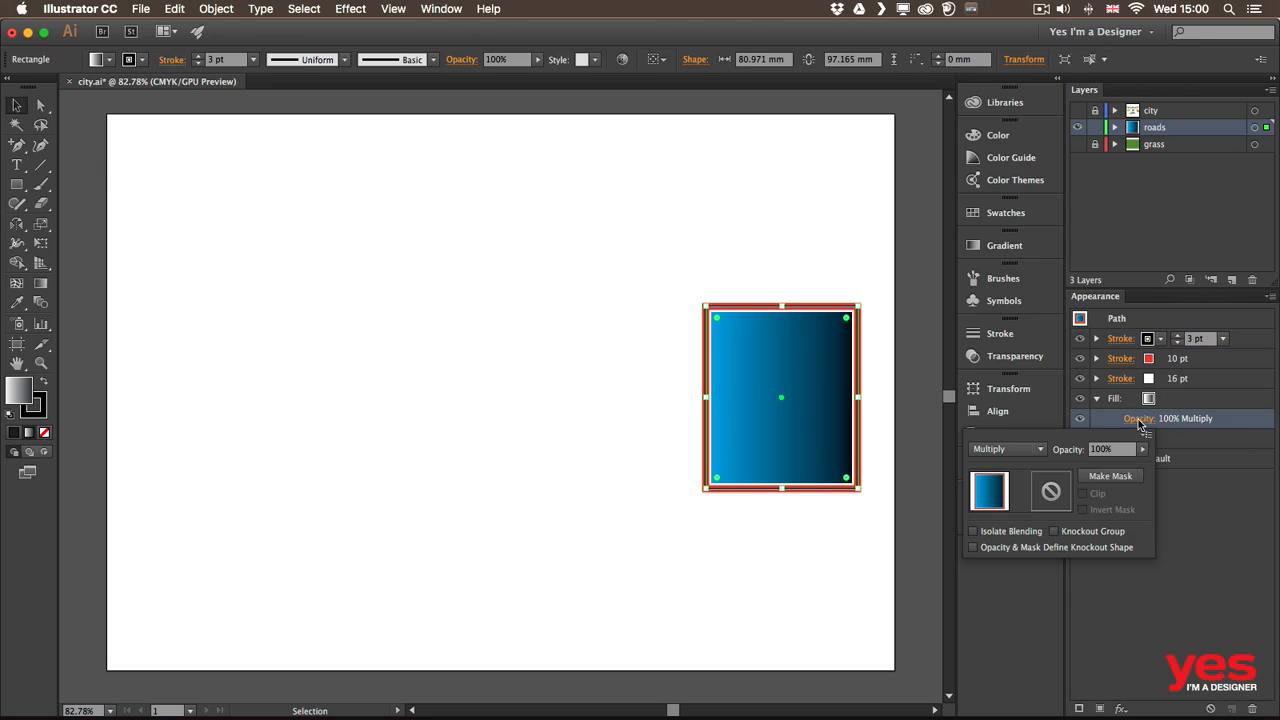
{"action": "left_click", "coordinate": [1038, 451]}
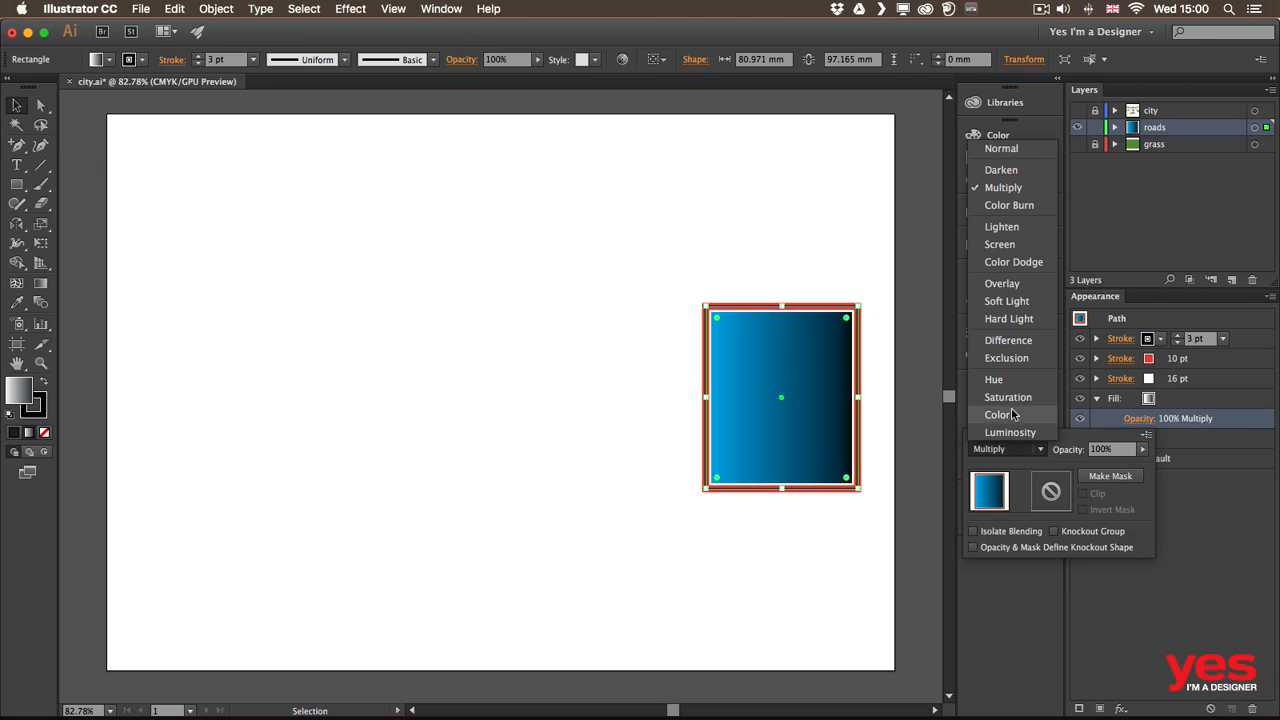
{"action": "left_click", "coordinate": [1008, 150]}
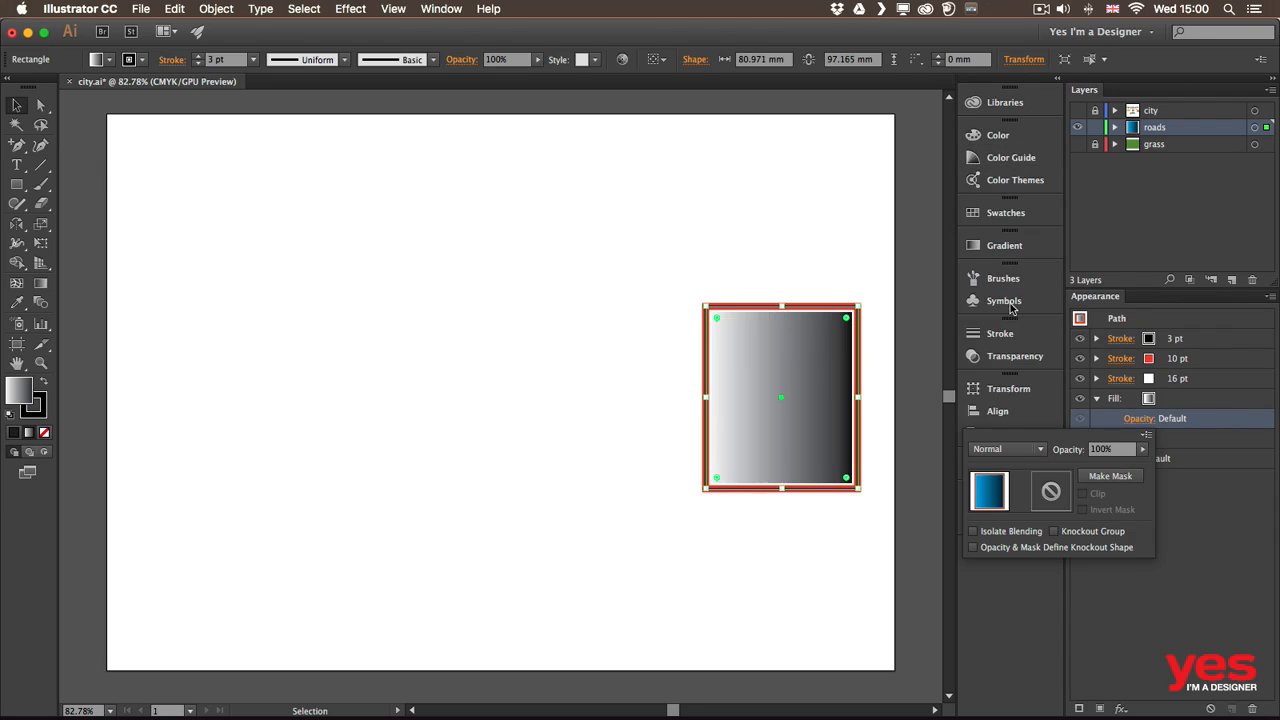
Step: Return the gradient fill's blending mode to Multiply and close its opacity settings
{"action": "left_click", "coordinate": [1038, 451]}
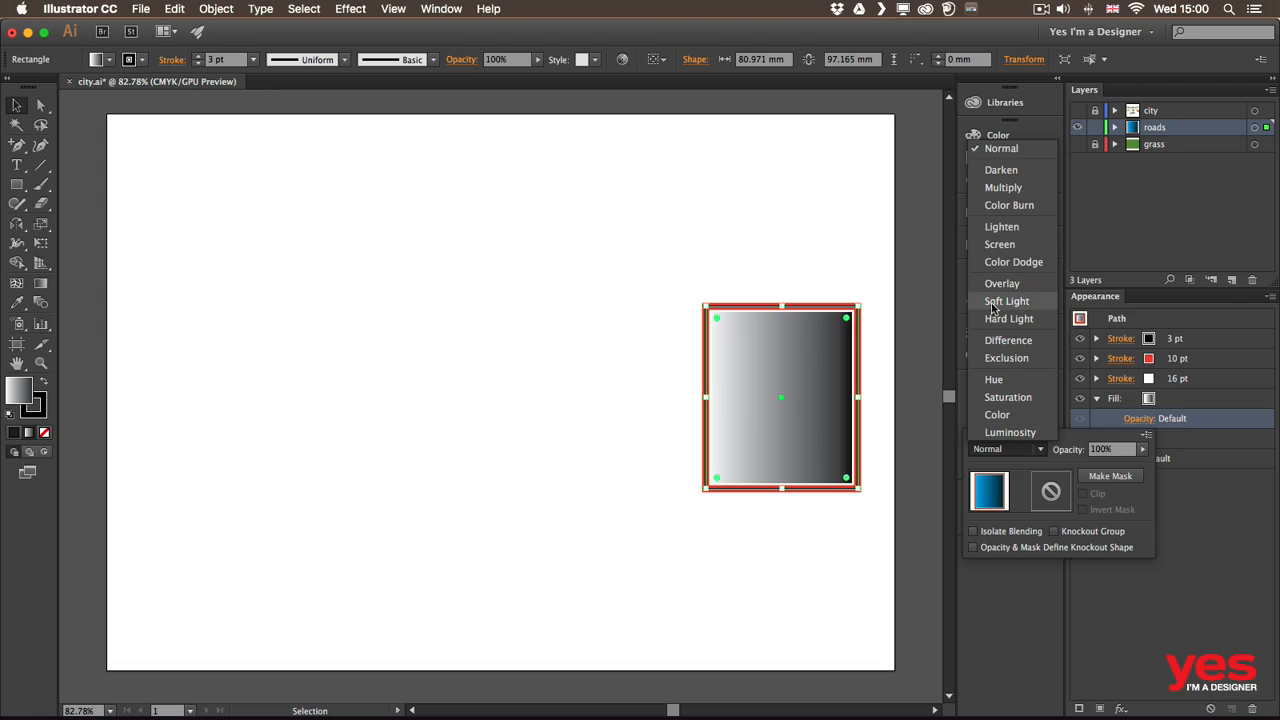
{"action": "left_click", "coordinate": [1003, 189]}
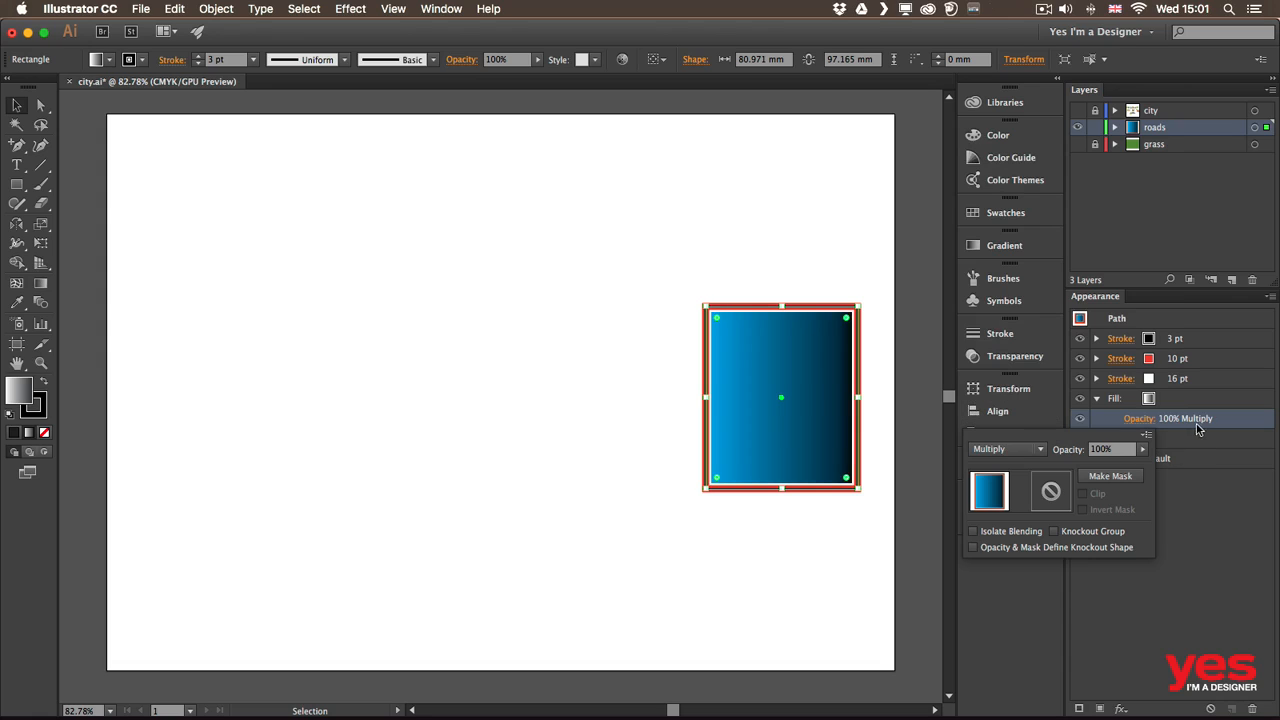
{"action": "left_click", "coordinate": [1204, 493]}
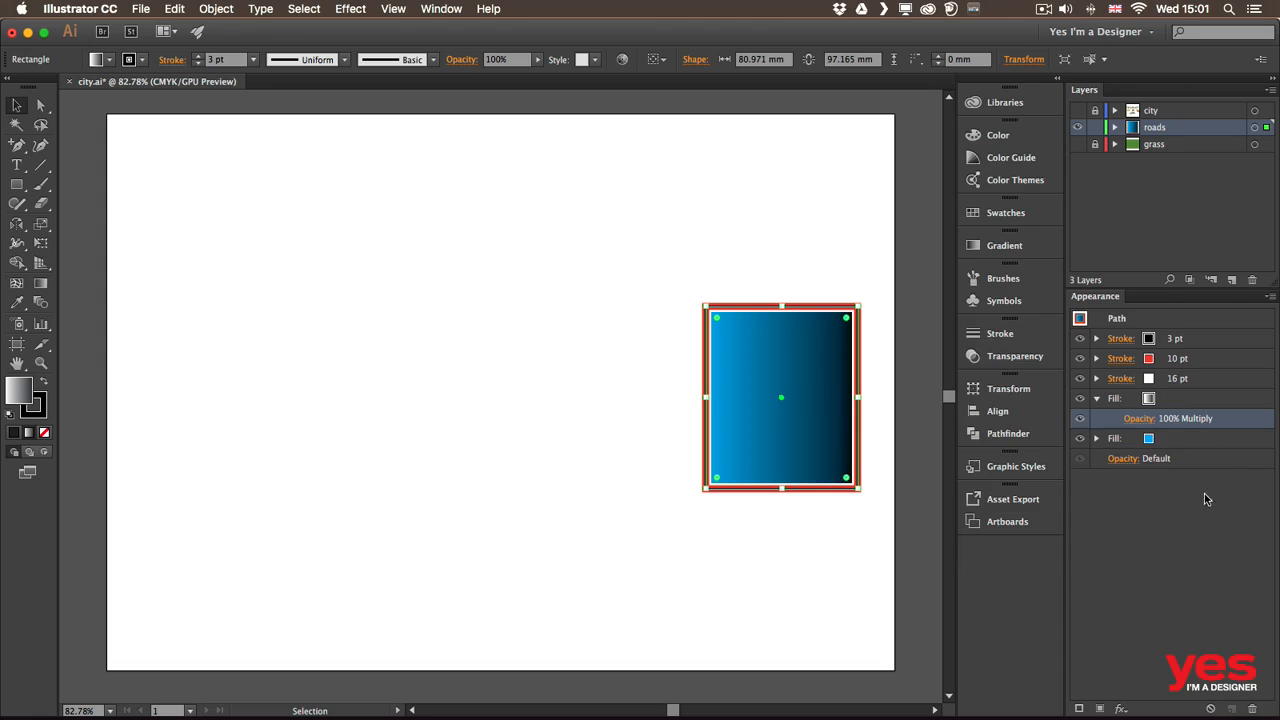
Step: Try the green swatch on the rectangle's blue fill, settle on red, and collapse the gradient fill's entry
{"action": "left_click", "coordinate": [1150, 440]}
{"action": "left_click", "coordinate": [1148, 439]}
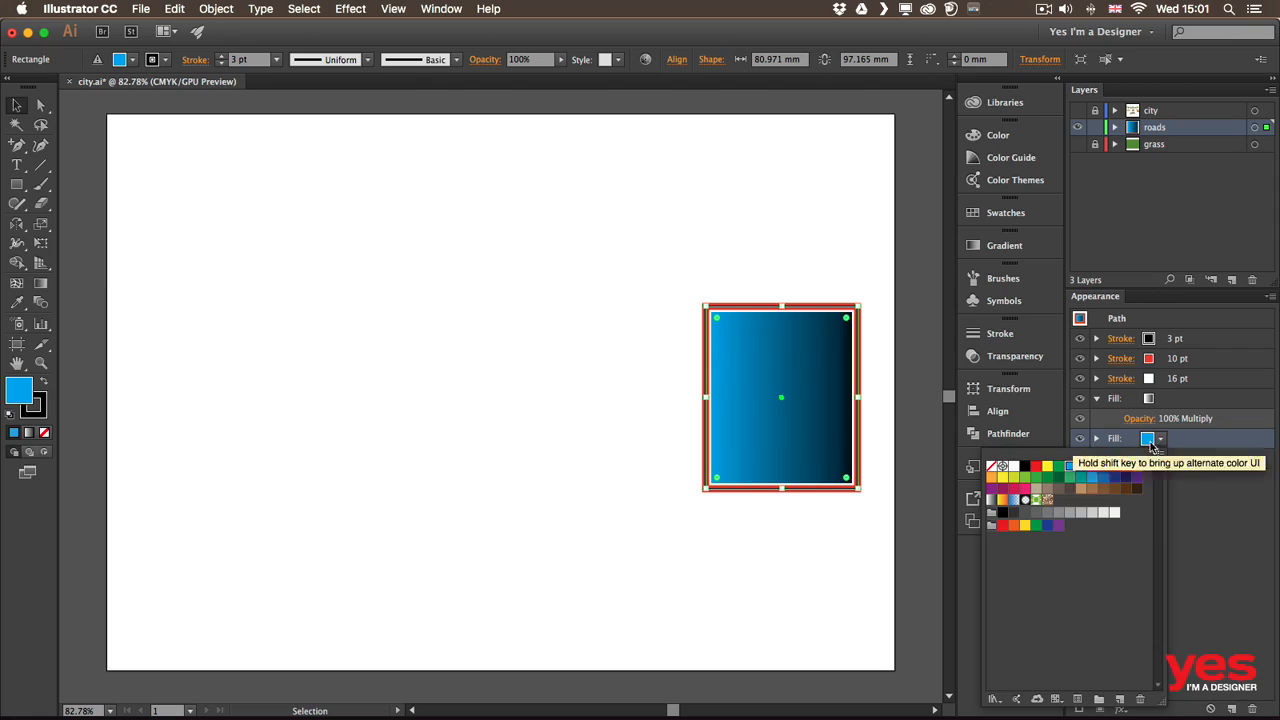
{"action": "left_click", "coordinate": [1057, 468]}
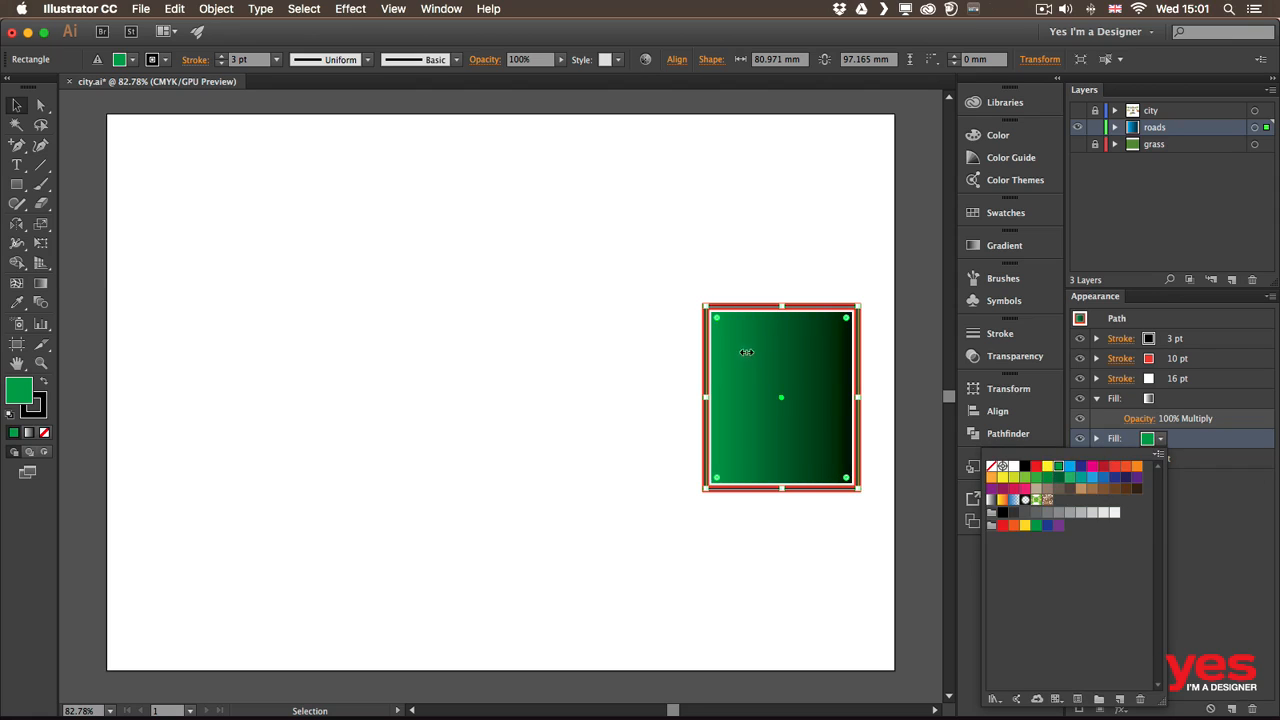
{"action": "left_click", "coordinate": [1033, 468]}
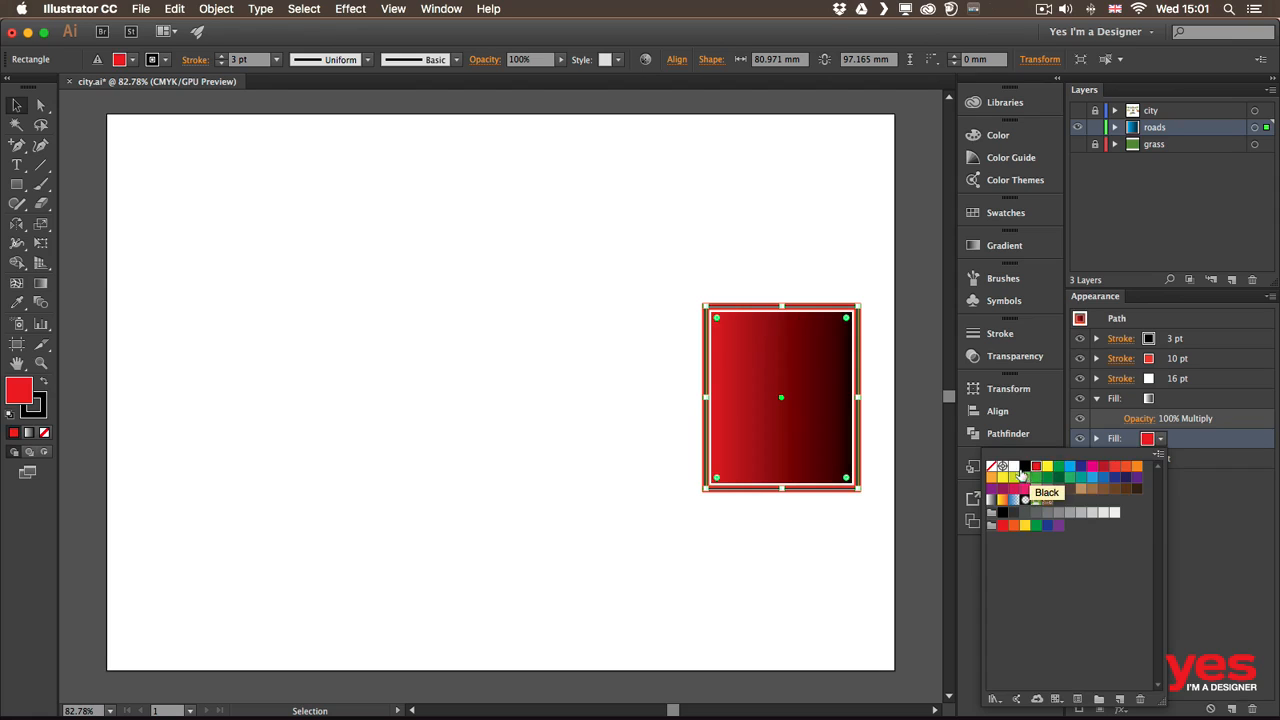
{"action": "left_click", "coordinate": [1127, 428]}
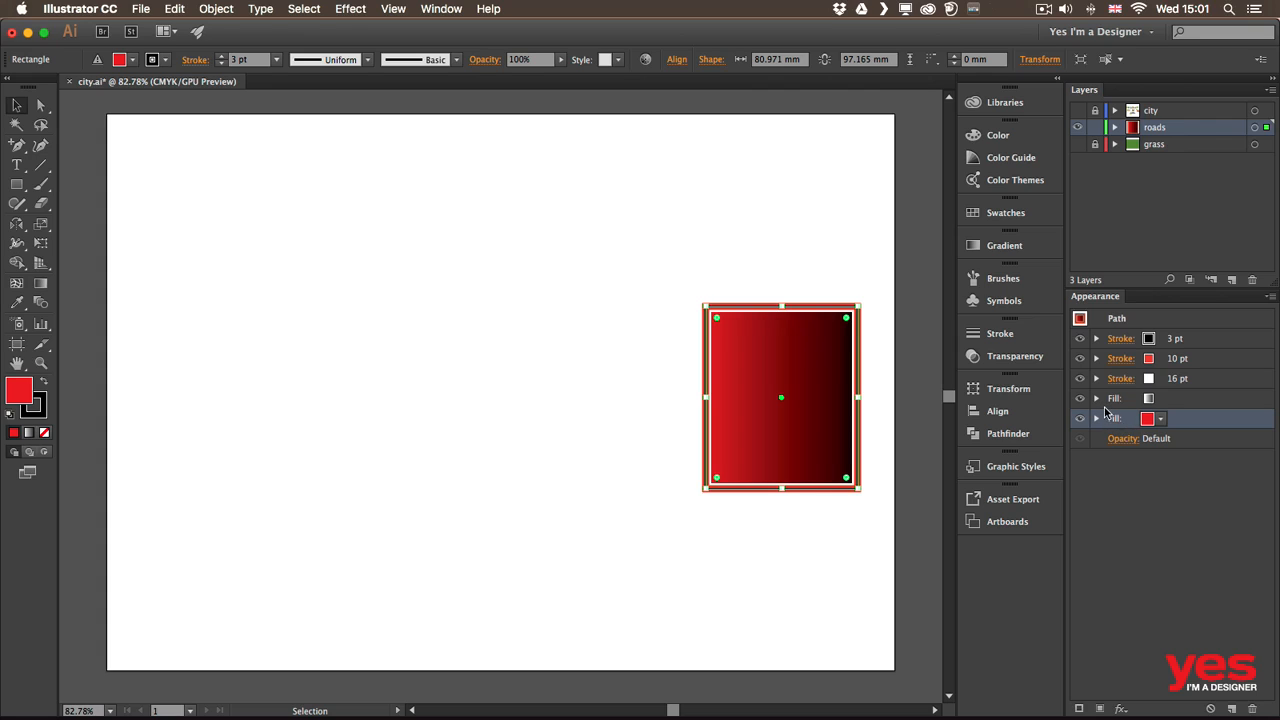
Step: Save the selected rectangle's combined strokes and fills as a new graphic style
{"action": "left_click", "coordinate": [1050, 466]}
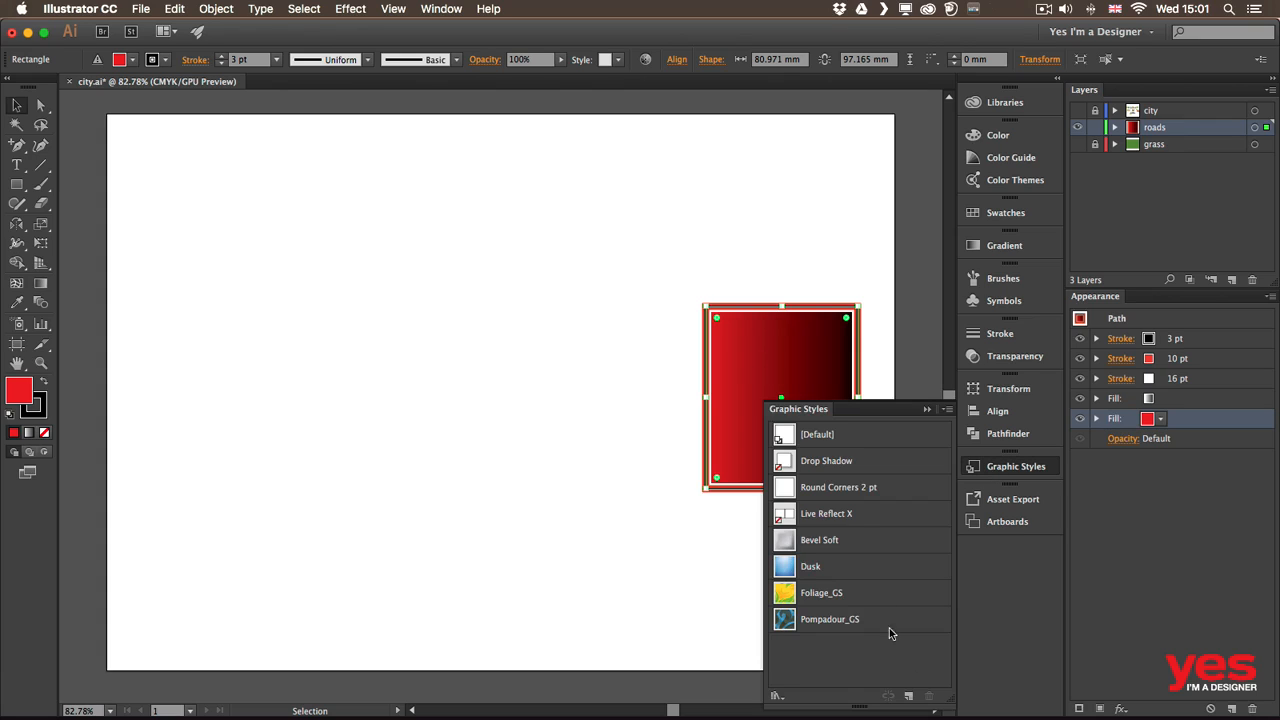
{"action": "left_click", "coordinate": [907, 698]}
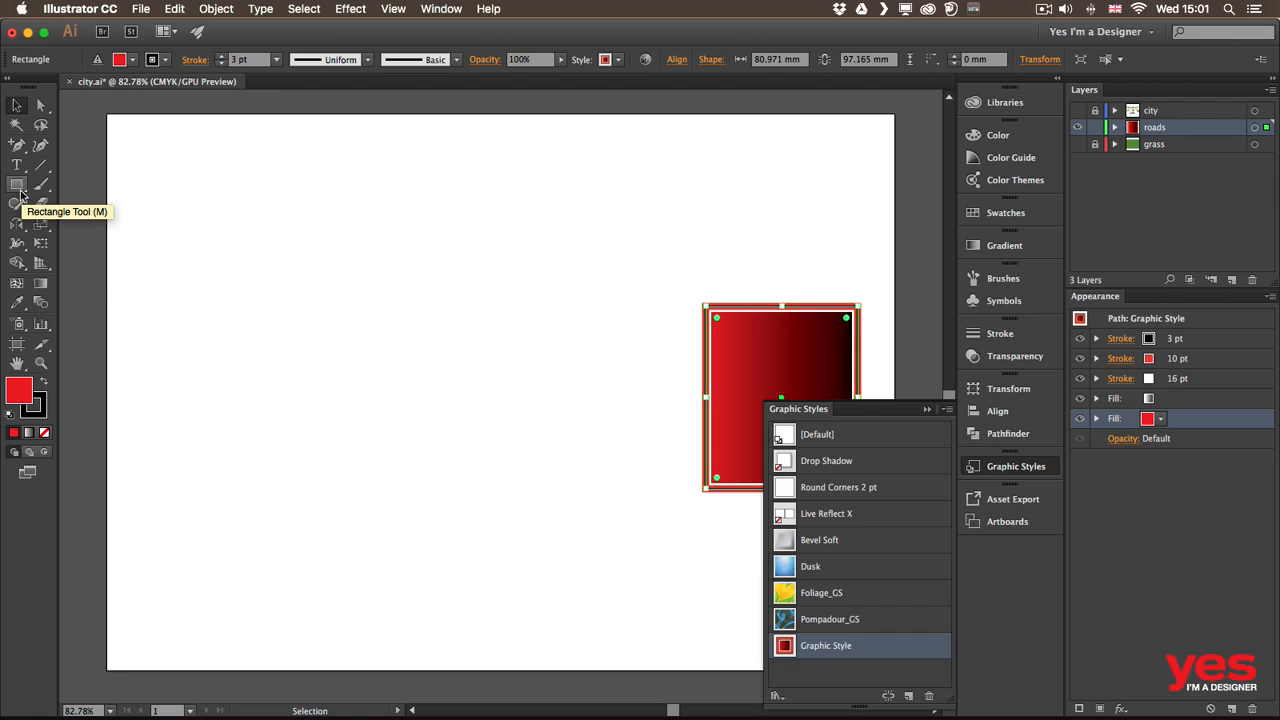
Step: Draw a star about 75 by 72 mm left of the rectangle, apply the newly saved graphic style to it, and deselect it
{"action": "left_click_drag", "start_coordinate": [18, 188], "coordinate": [86, 262]}
{"action": "left_click_drag", "start_coordinate": [392, 306], "coordinate": [445, 372]}
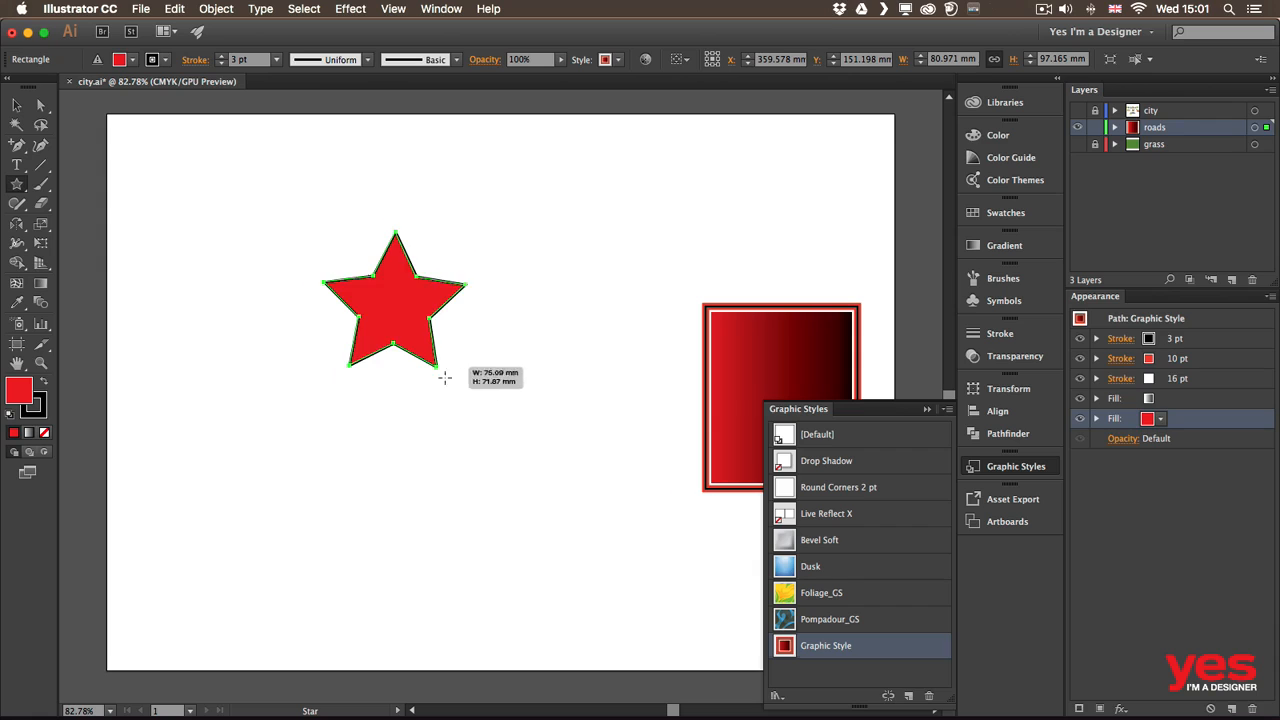
{"action": "left_click", "coordinate": [864, 648]}
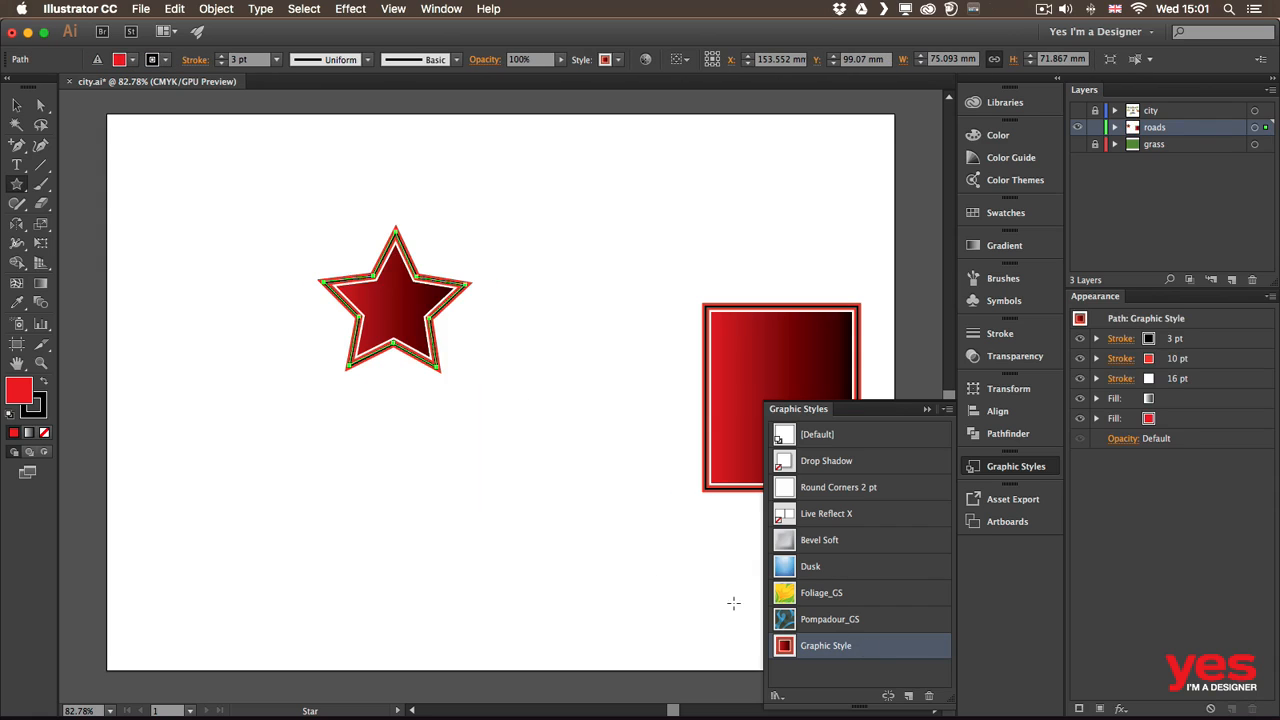
{"action": "left_click", "coordinate": [16, 105]}
{"action": "left_click", "coordinate": [254, 393]}
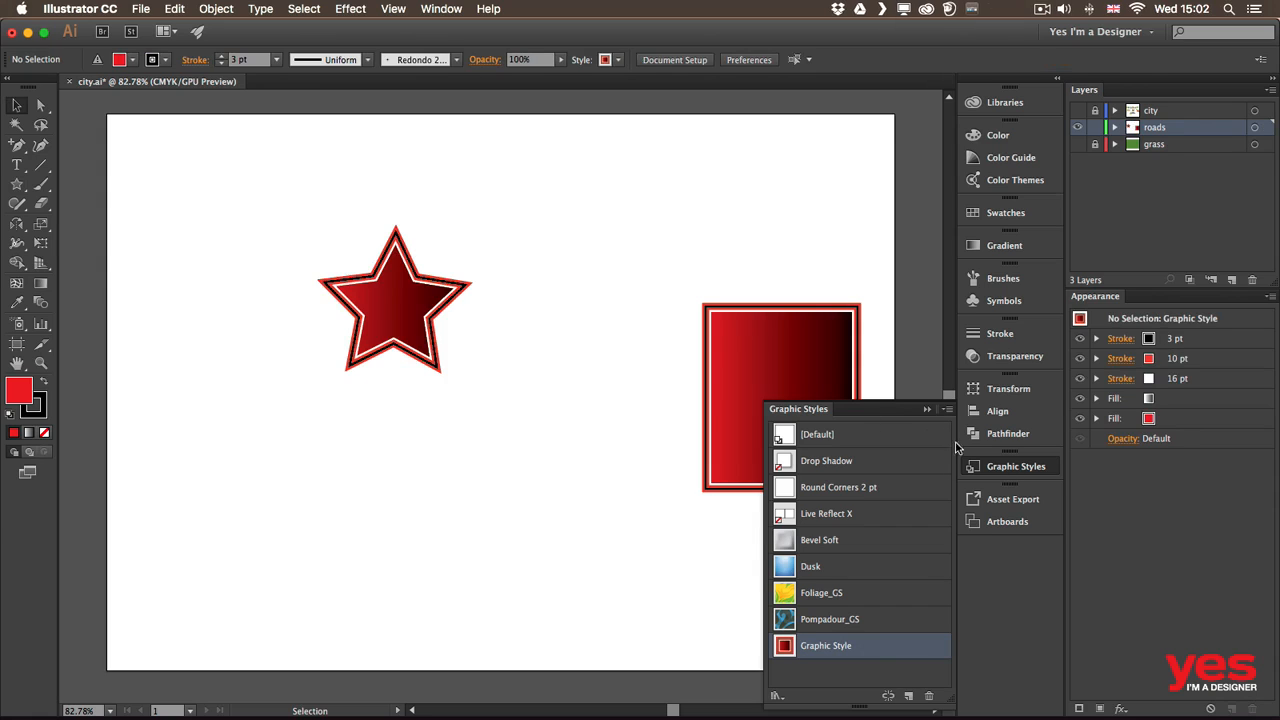
Step: Move the list of graphic styles next to the star and apply the Bevel Soft style to the star
{"action": "left_click_drag", "start_coordinate": [806, 412], "coordinate": [539, 164]}
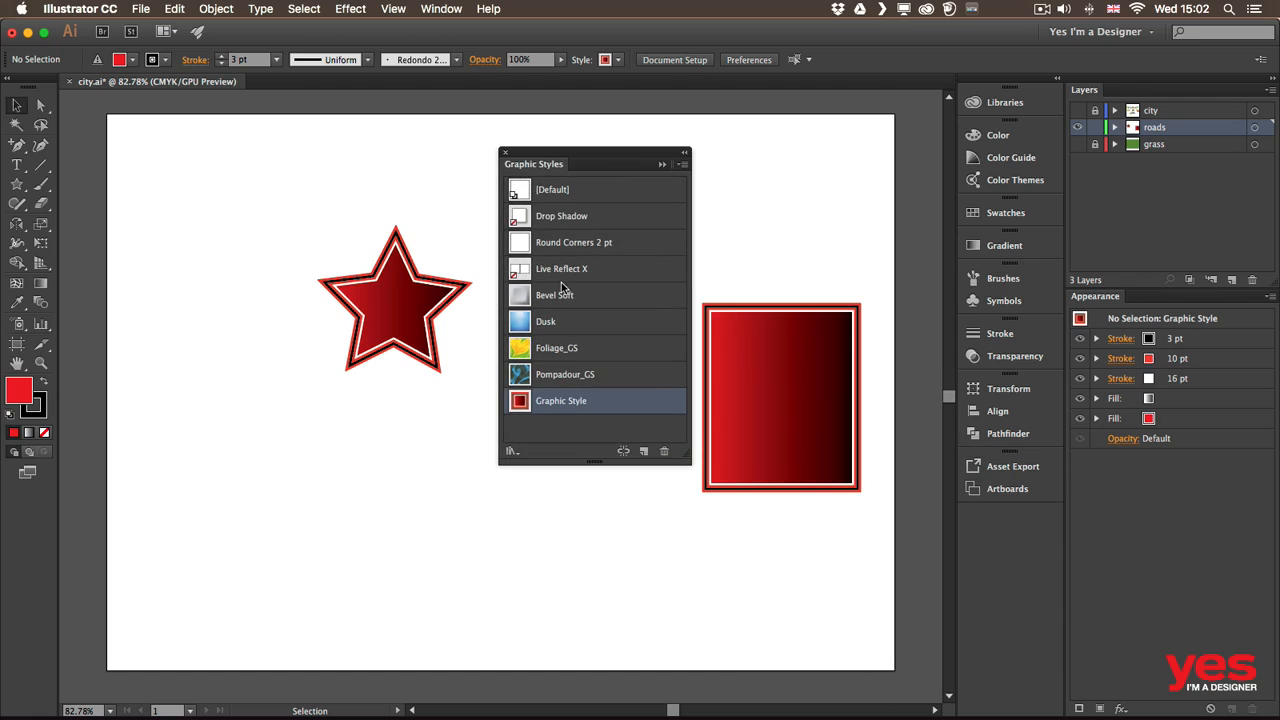
{"action": "left_click", "coordinate": [400, 310]}
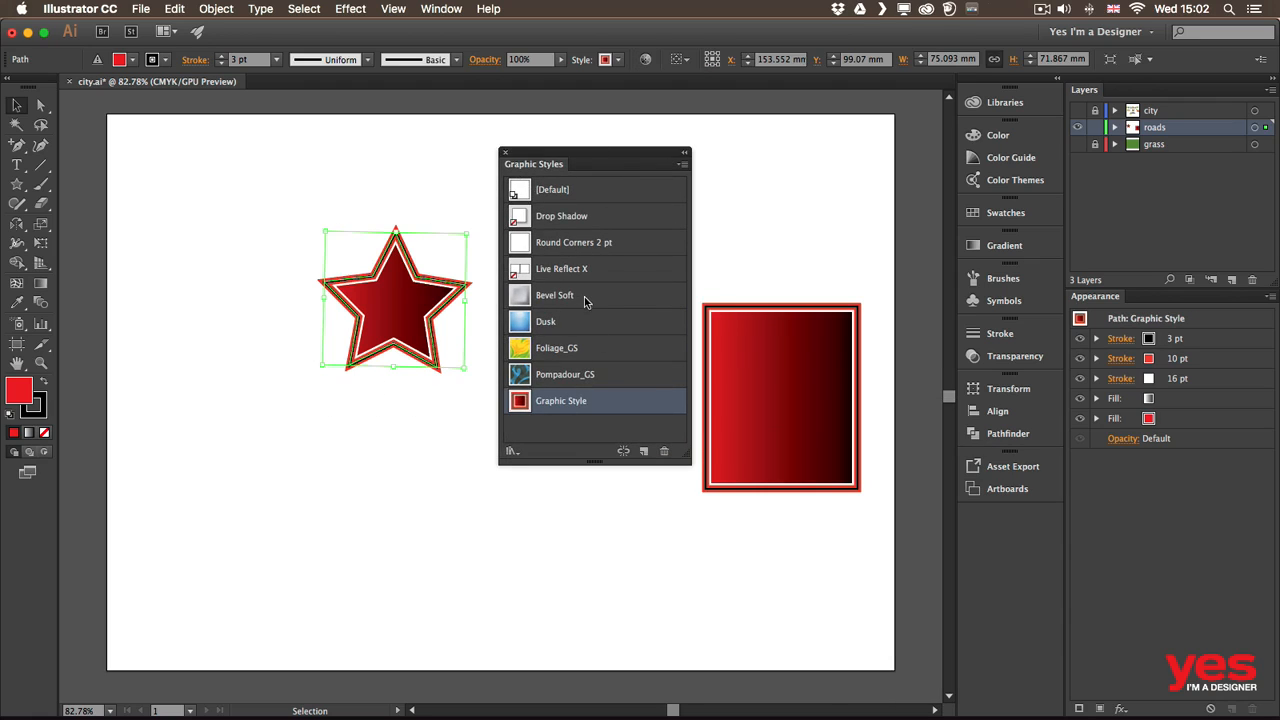
{"action": "left_click", "coordinate": [583, 296]}
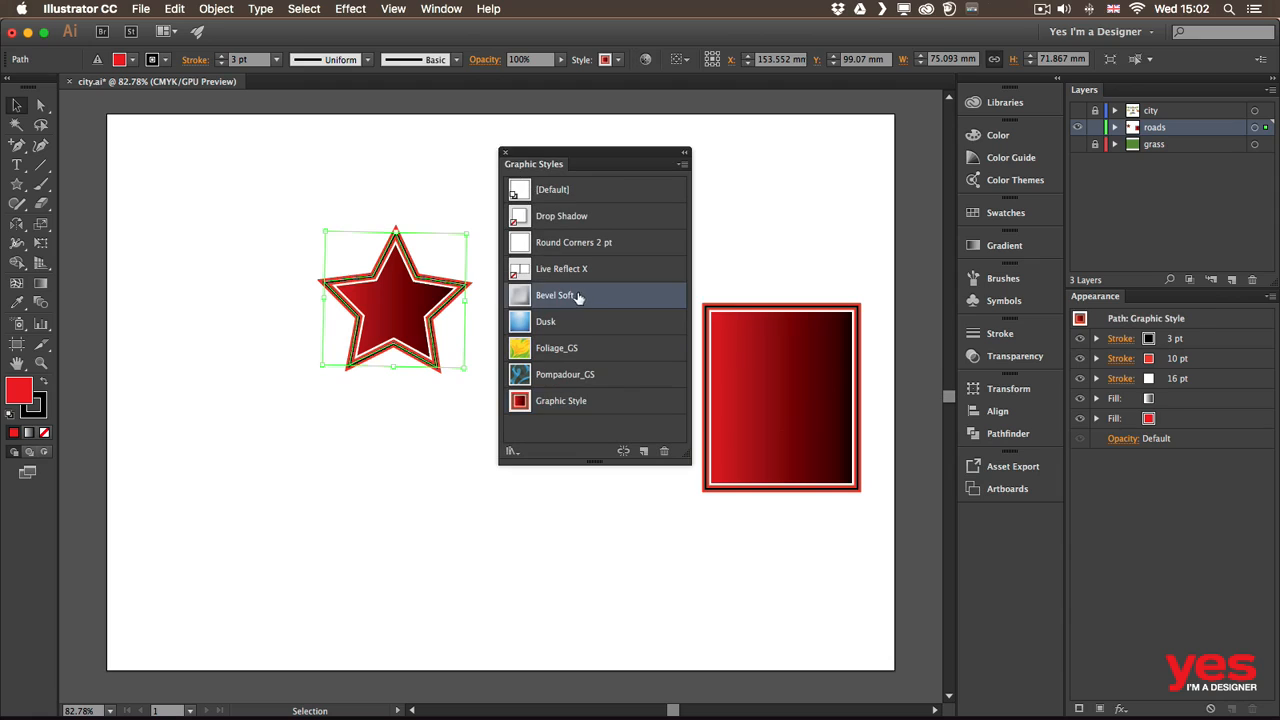
{"action": "left_click", "coordinate": [433, 395]}
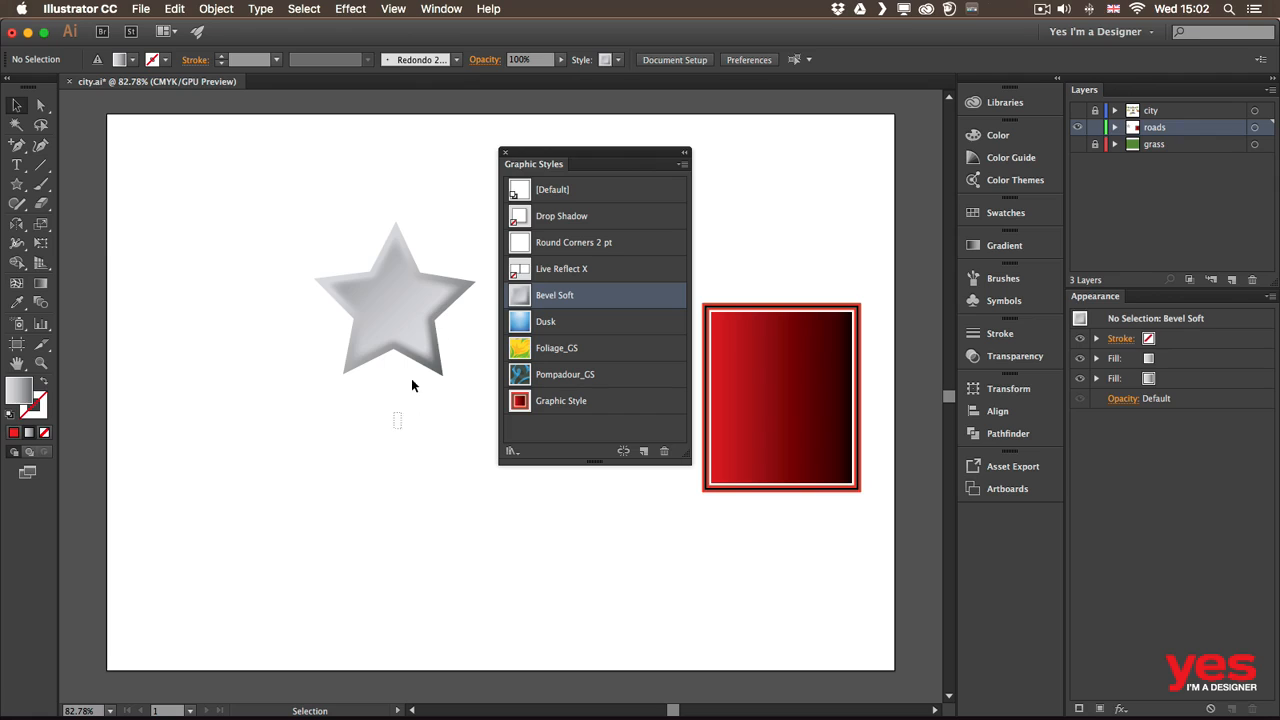
Step: Try the Dusk, Foliage_GS and Pompadour_GS graphic styles in turn on the star
{"action": "left_click", "coordinate": [440, 368]}
{"action": "left_click", "coordinate": [585, 322]}
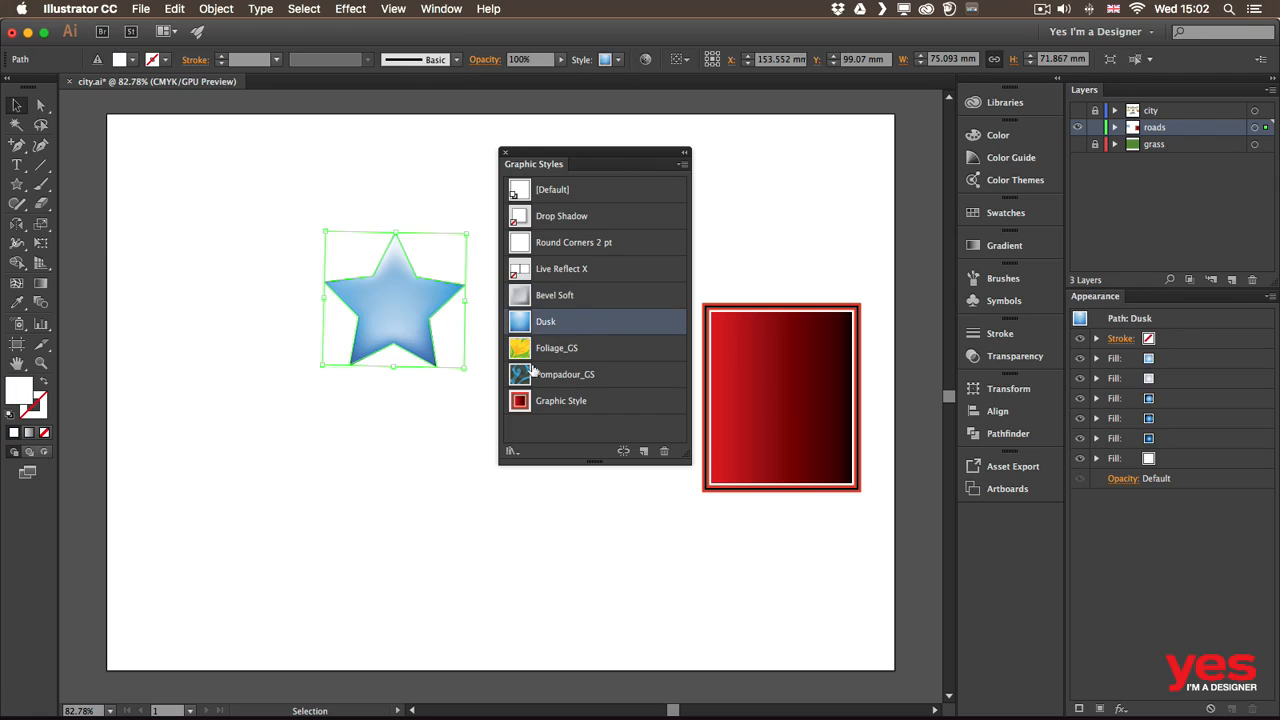
{"action": "left_click", "coordinate": [403, 435]}
{"action": "left_click", "coordinate": [440, 360]}
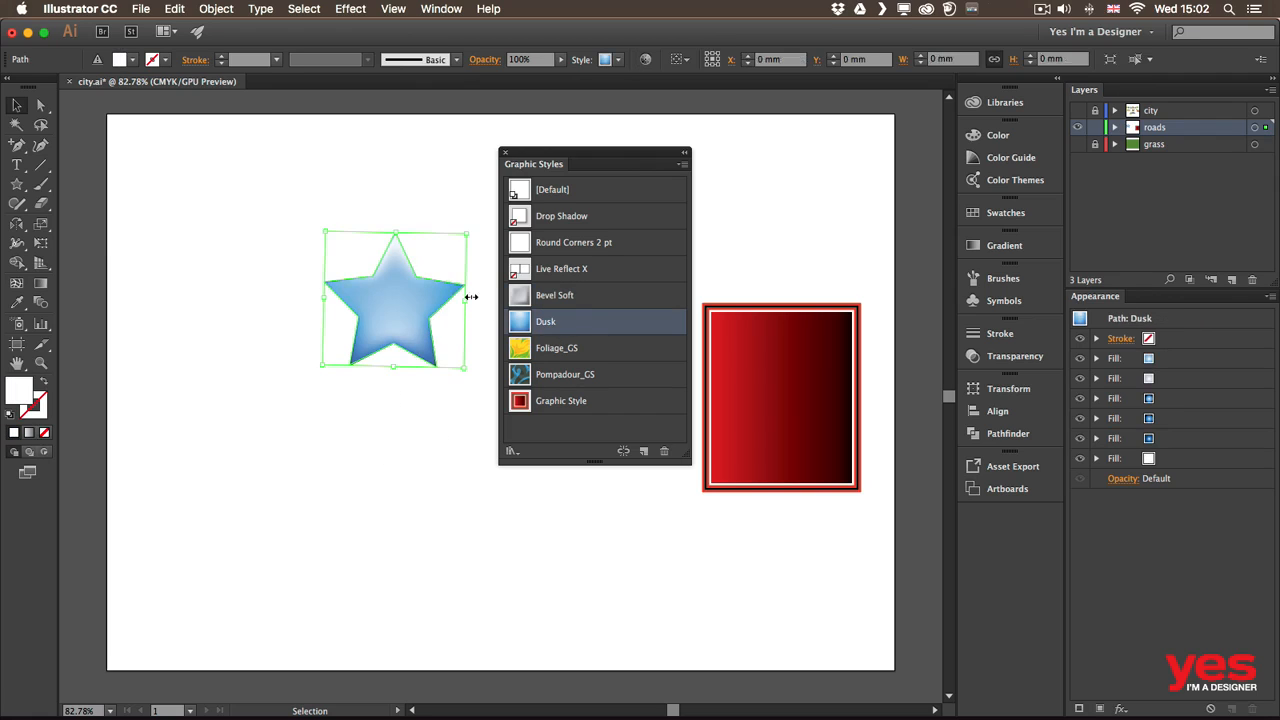
{"action": "left_click", "coordinate": [562, 356]}
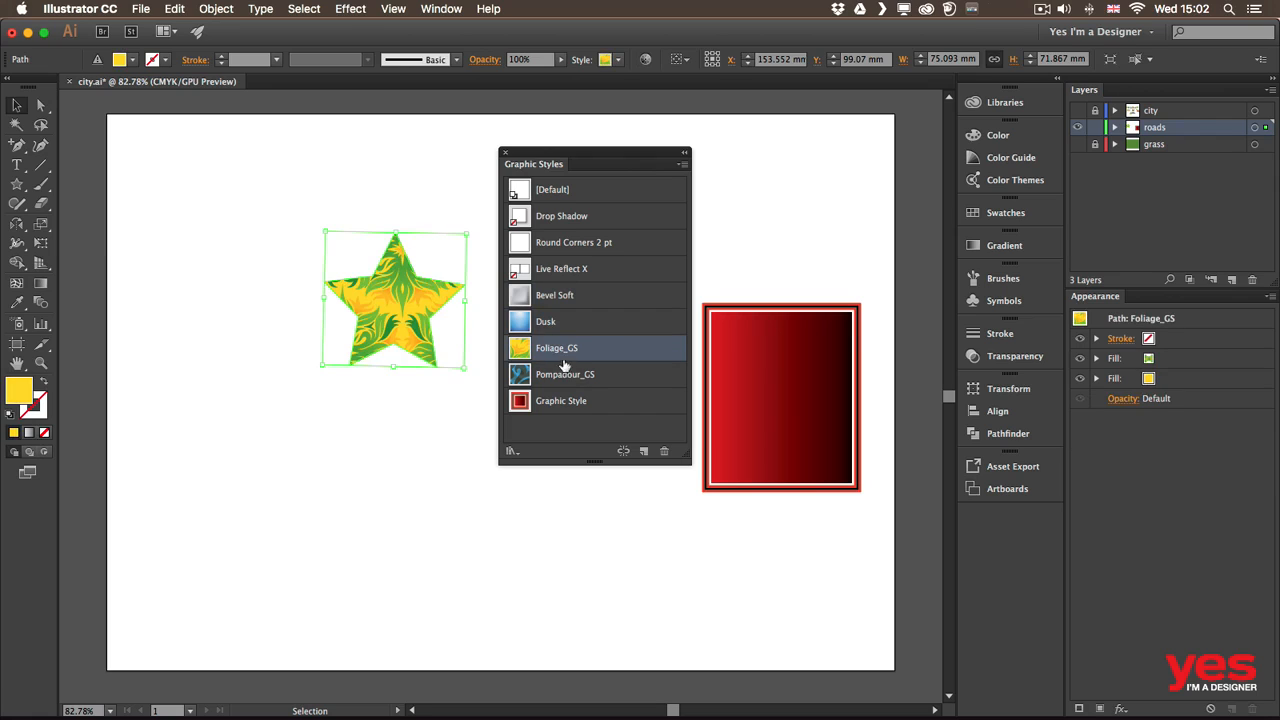
{"action": "double_click", "coordinate": [617, 376]}
{"action": "key", "text": "Escape"}
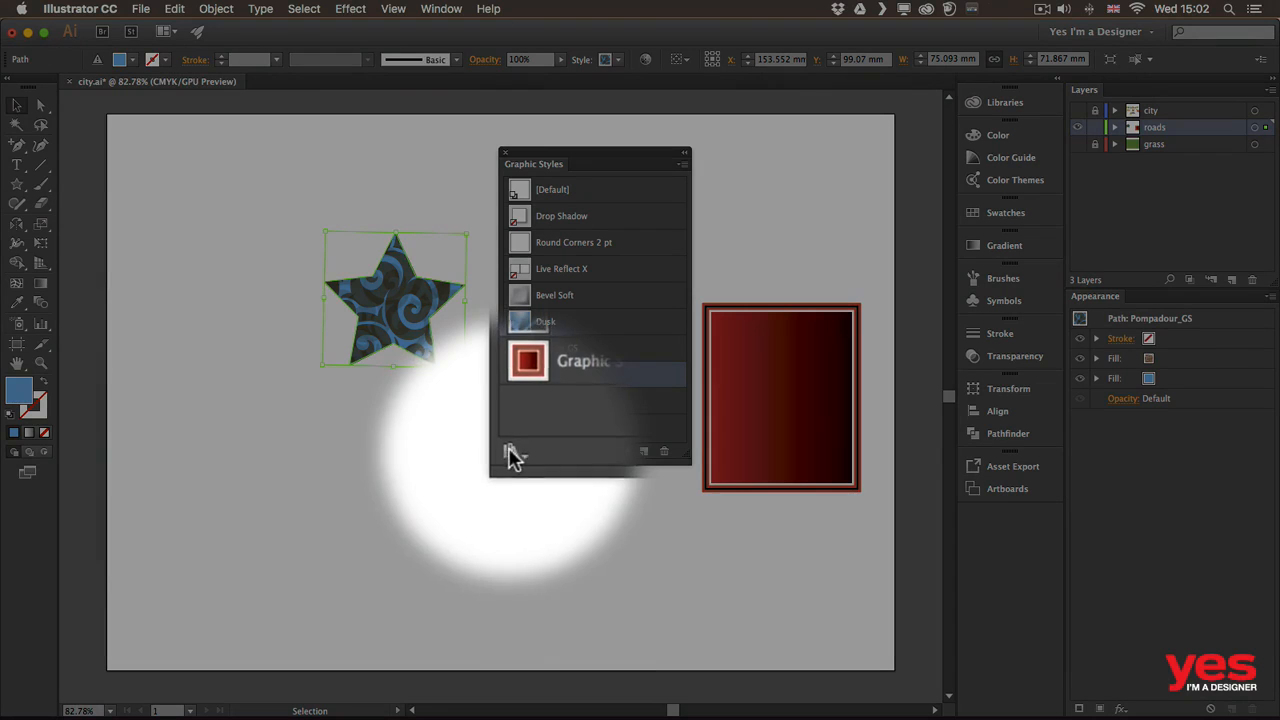
Step: Load the Illuminate Styles library, apply its Silver Ribbon and Light Copper Highlight styles in turn to the star, and close the library
{"action": "left_click", "coordinate": [511, 451]}
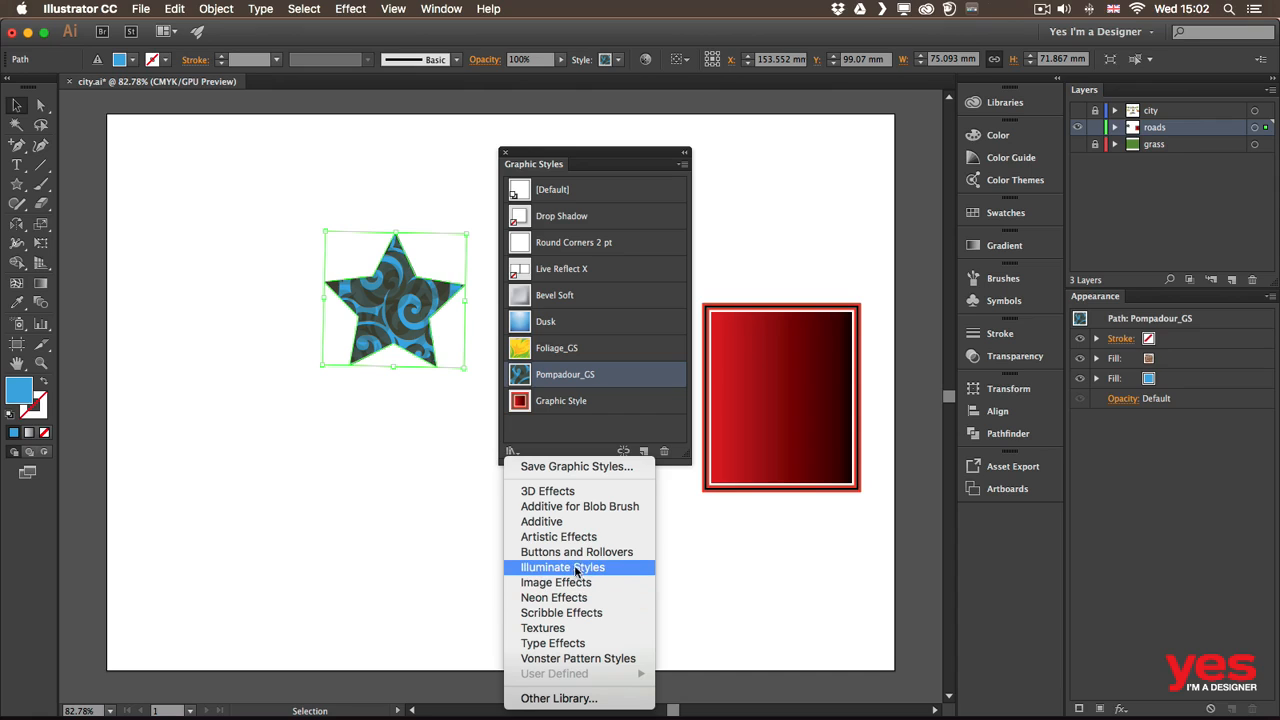
{"action": "left_click", "coordinate": [575, 569]}
{"action": "left_click", "coordinate": [588, 374]}
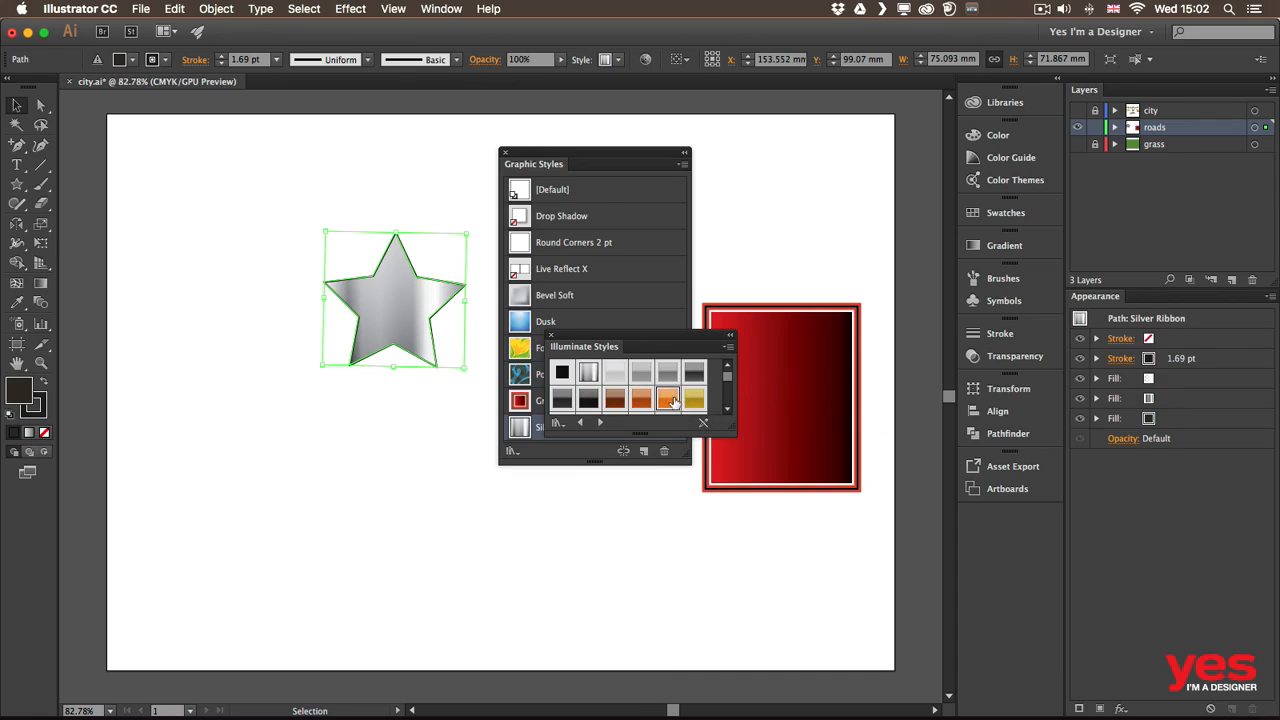
{"action": "left_click", "coordinate": [668, 399]}
{"action": "left_click_drag", "start_coordinate": [612, 342], "coordinate": [526, 522]}
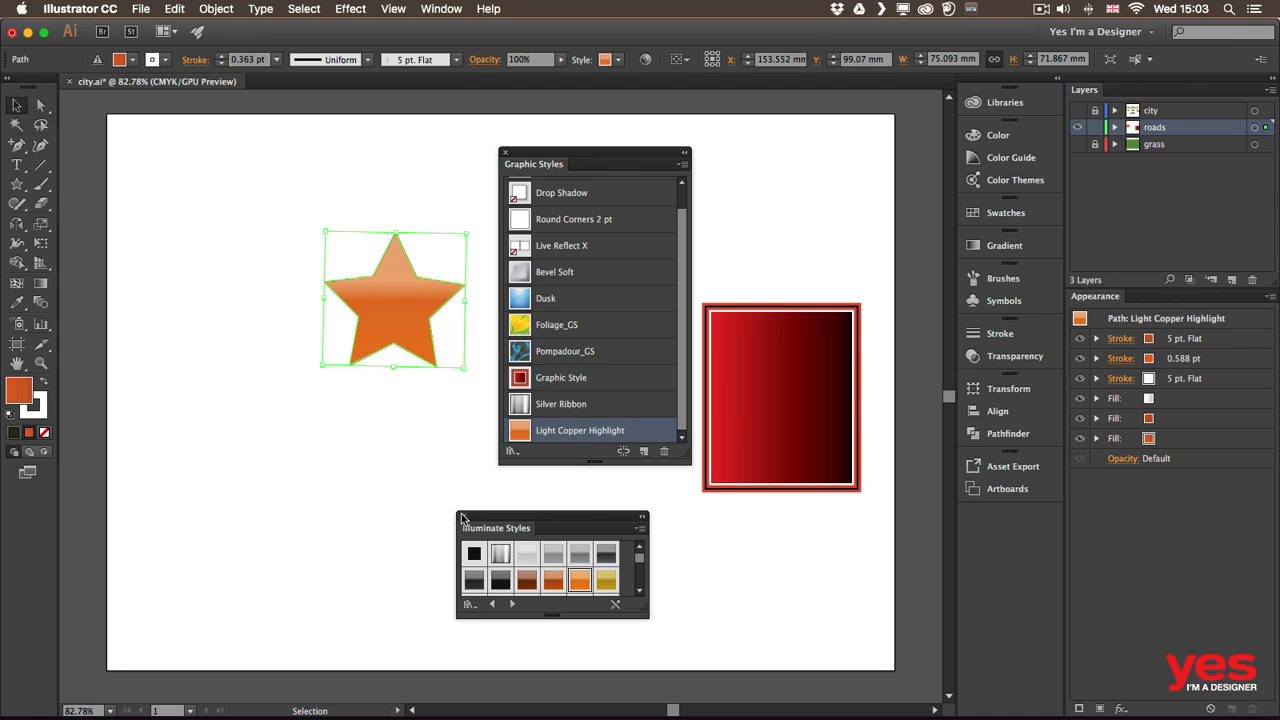
{"action": "left_click", "coordinate": [462, 516]}
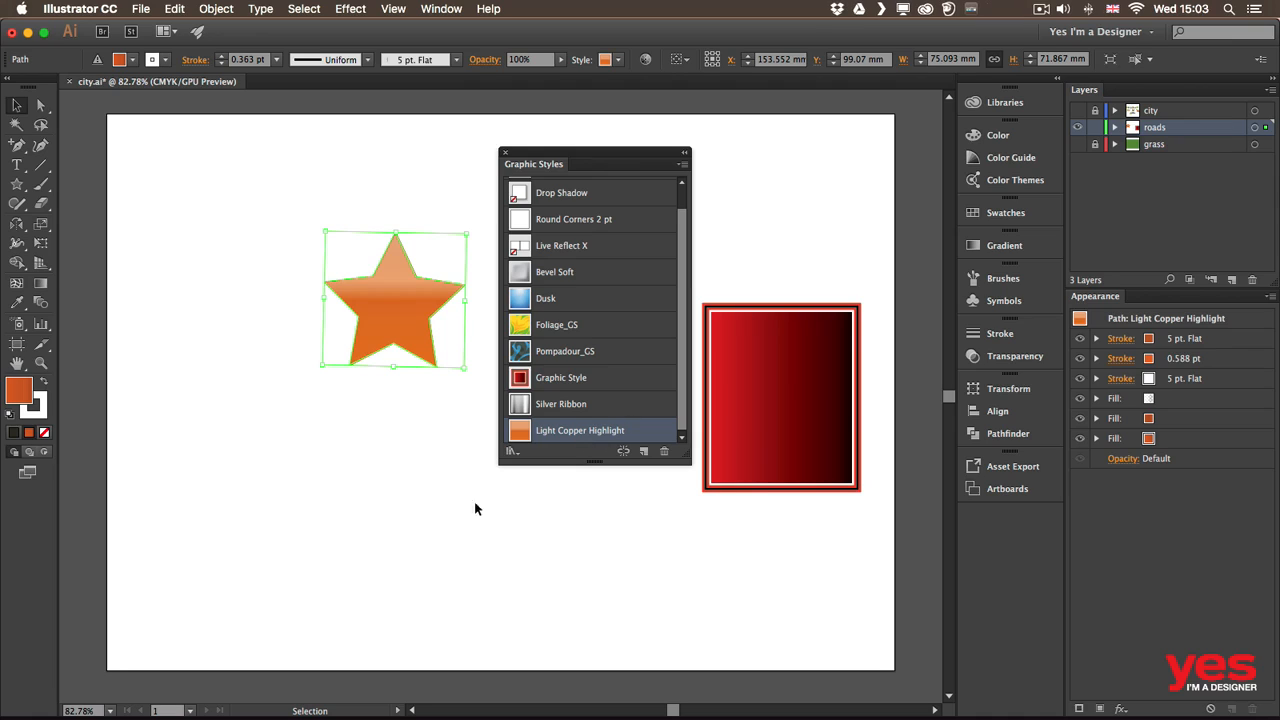
Step: Apply the Dusk style to the star and inspect its stacked fills, toggling the uppermost fill's visibility and expanding the third fill
{"action": "left_click", "coordinate": [577, 303]}
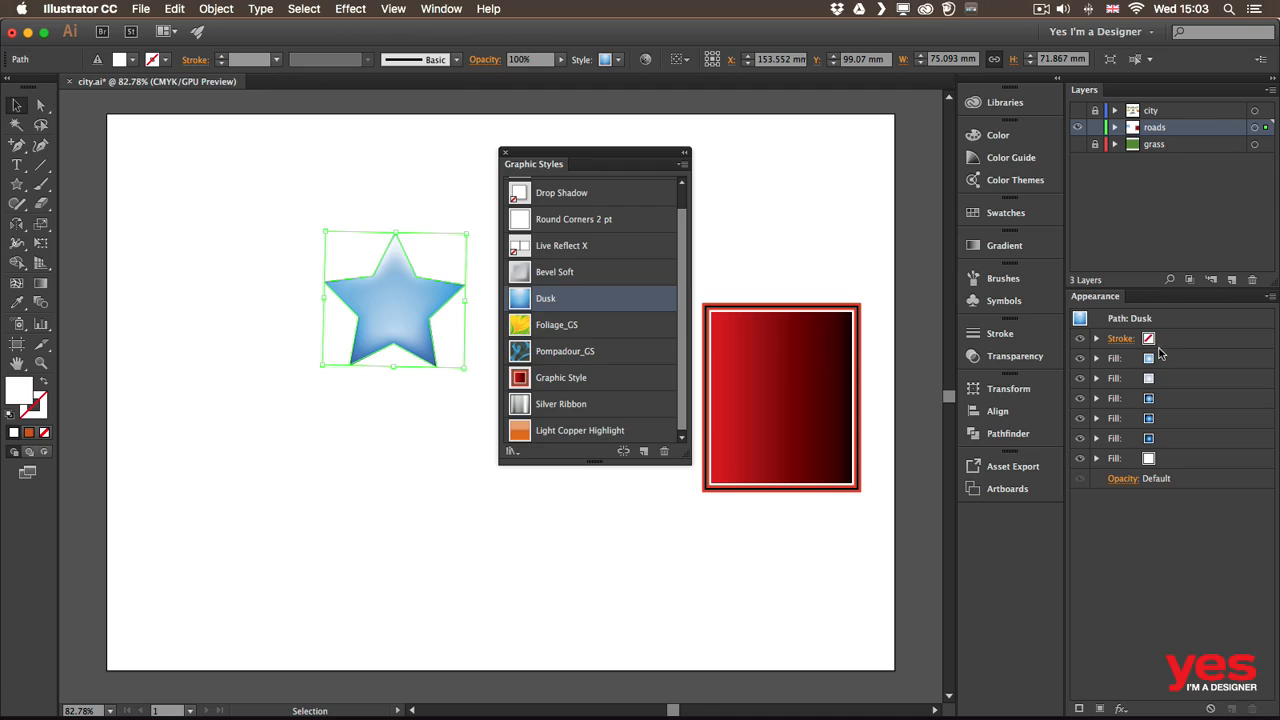
{"action": "left_click", "coordinate": [1086, 360]}
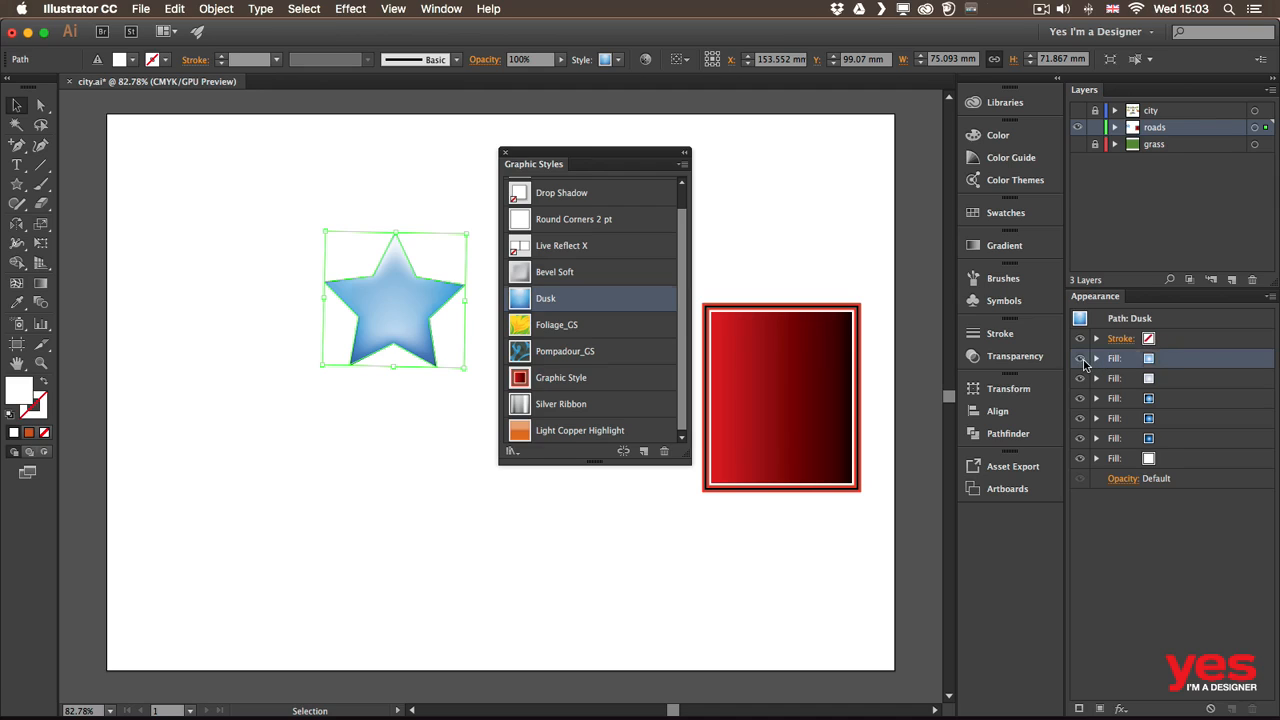
{"action": "left_click", "coordinate": [1080, 358]}
{"action": "left_click", "coordinate": [1080, 358]}
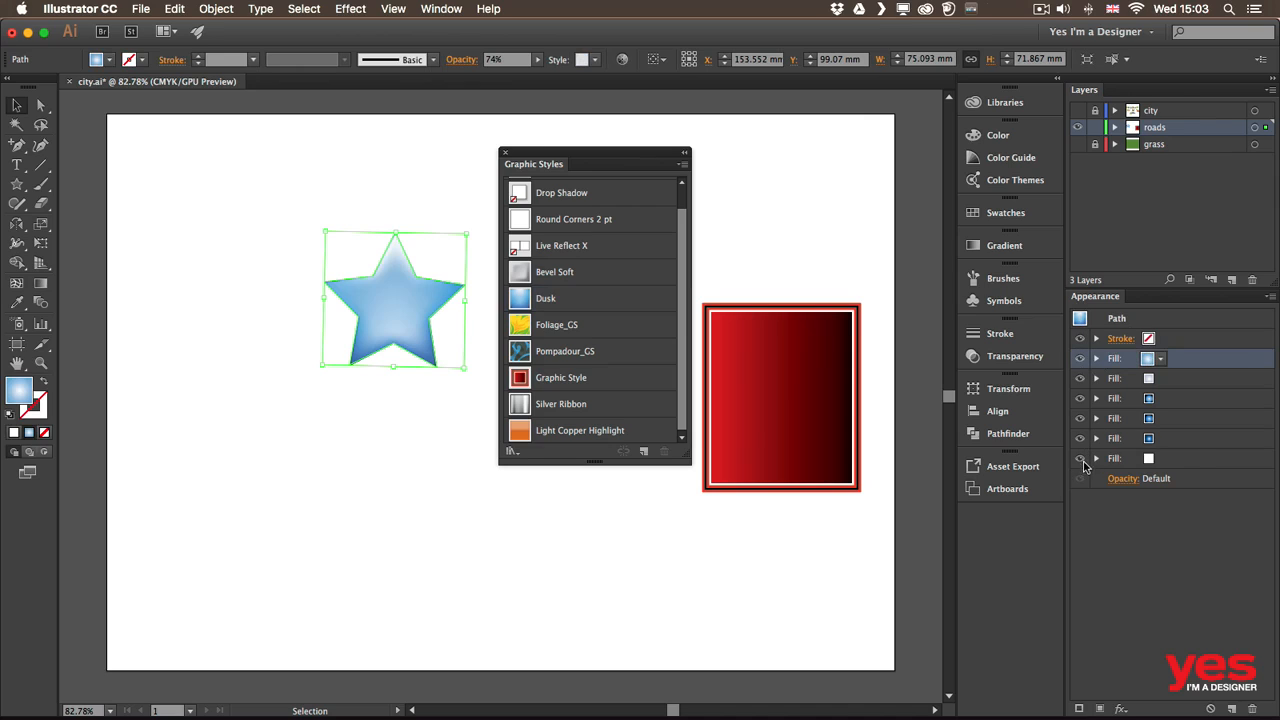
{"action": "left_click", "coordinate": [1096, 399]}
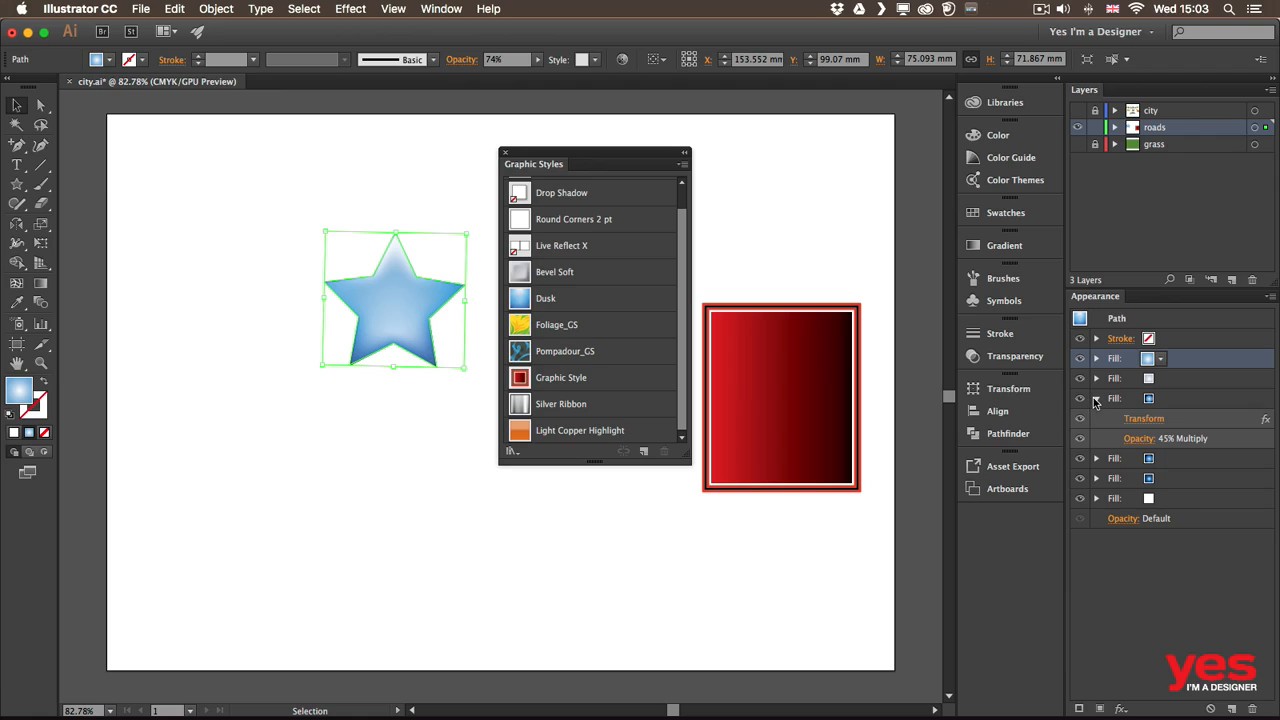
{"action": "left_click", "coordinate": [1096, 399]}
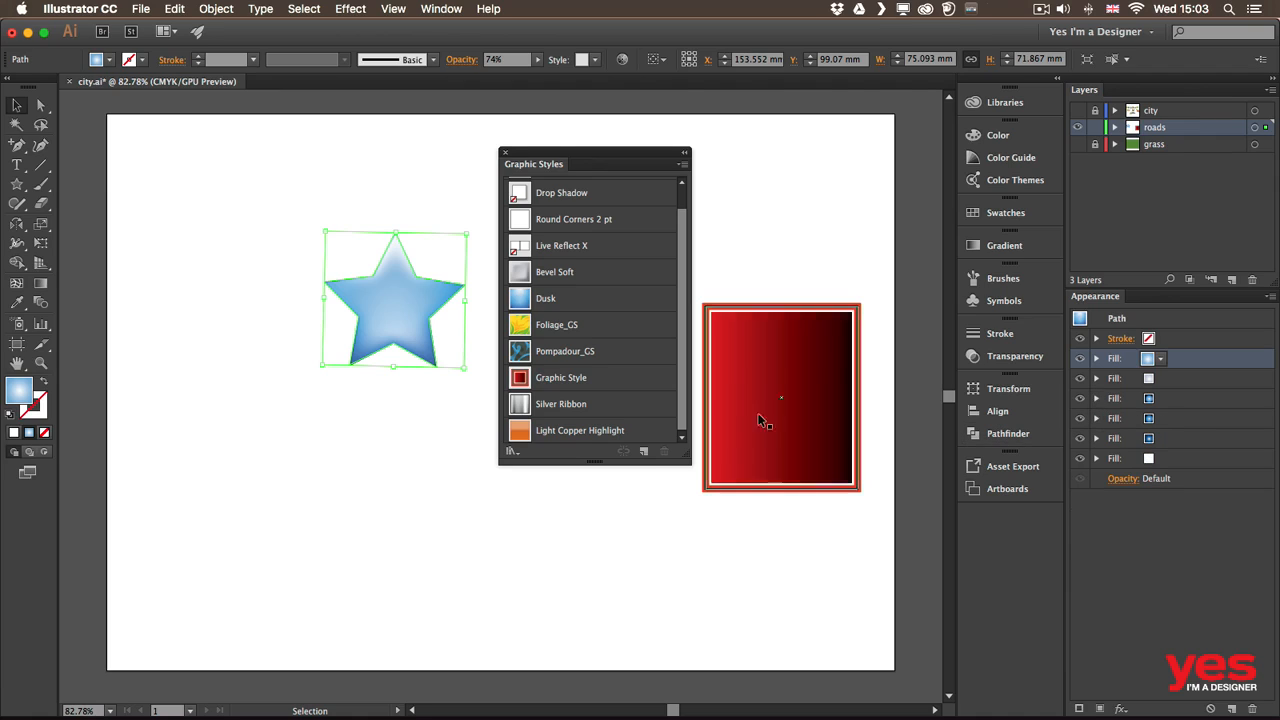
Step: Reapply the saved red gradient style to the star and start a previewed Scribble effect on its 3 pt black stroke
{"action": "left_click", "coordinate": [590, 388]}
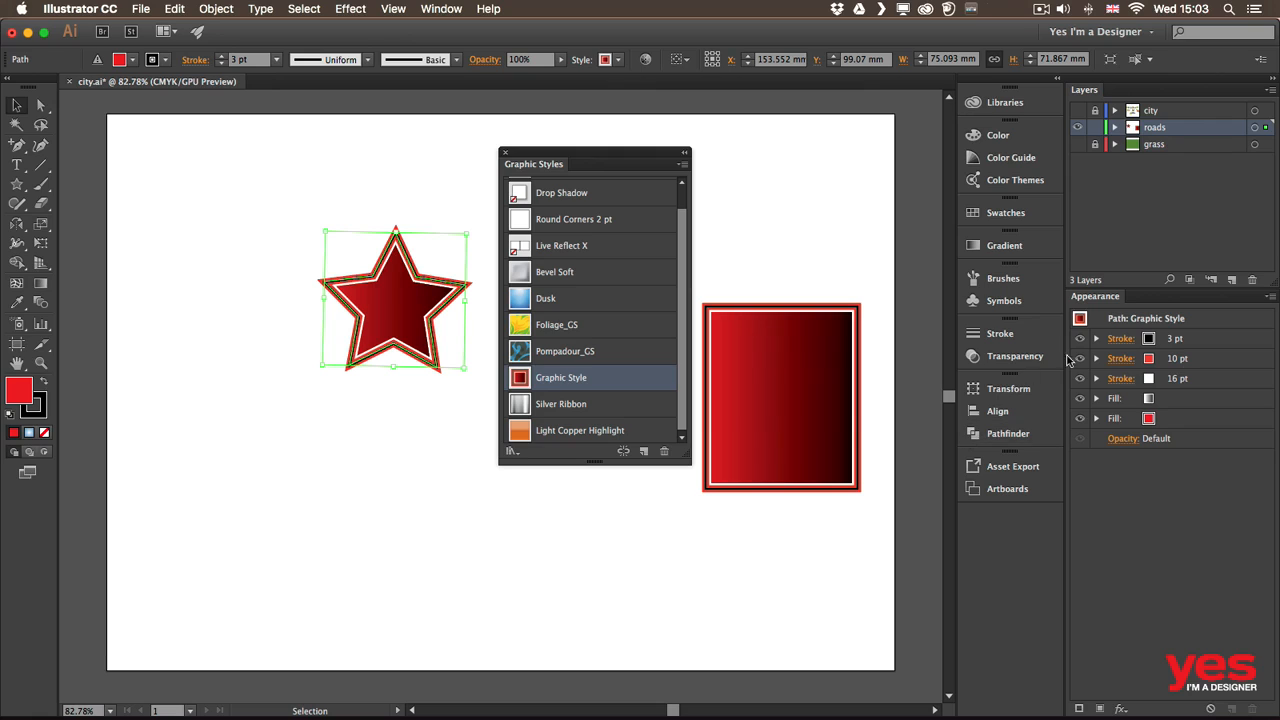
{"action": "left_click", "coordinate": [1200, 342]}
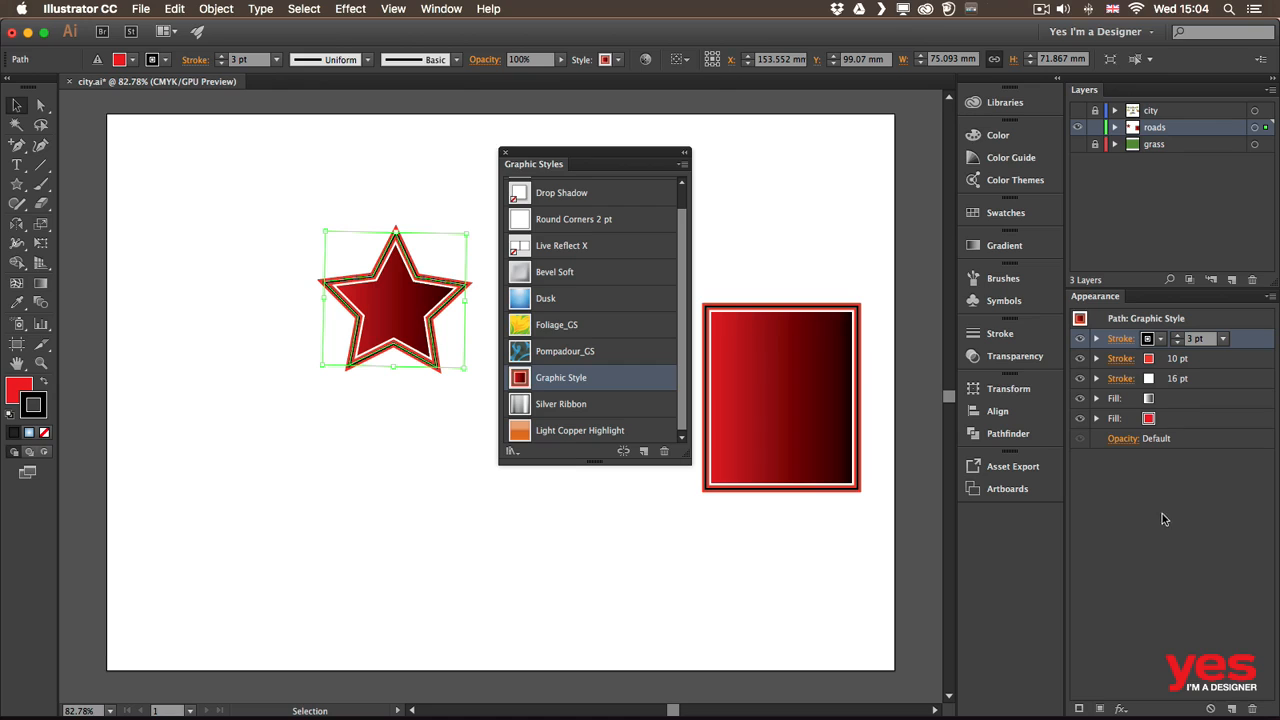
{"action": "left_click", "coordinate": [1122, 709]}
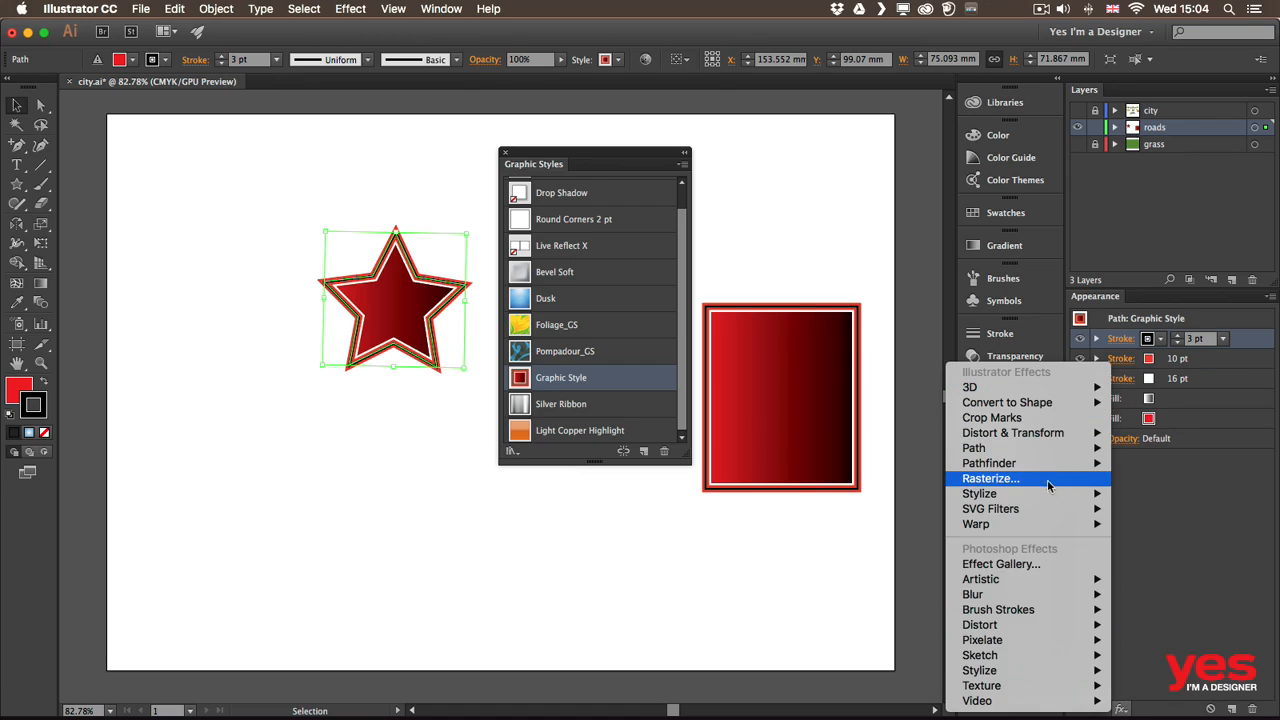
{"action": "mouse_move", "coordinate": [1062, 450]}
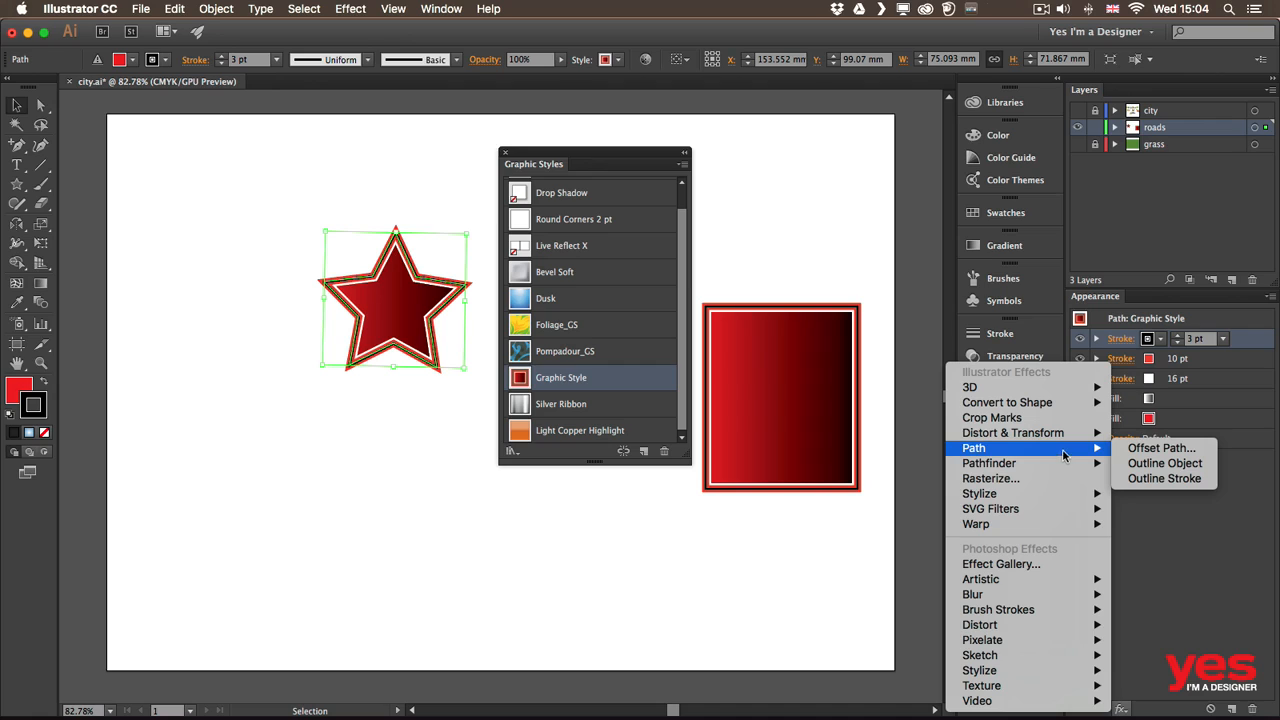
{"action": "mouse_move", "coordinate": [1052, 493]}
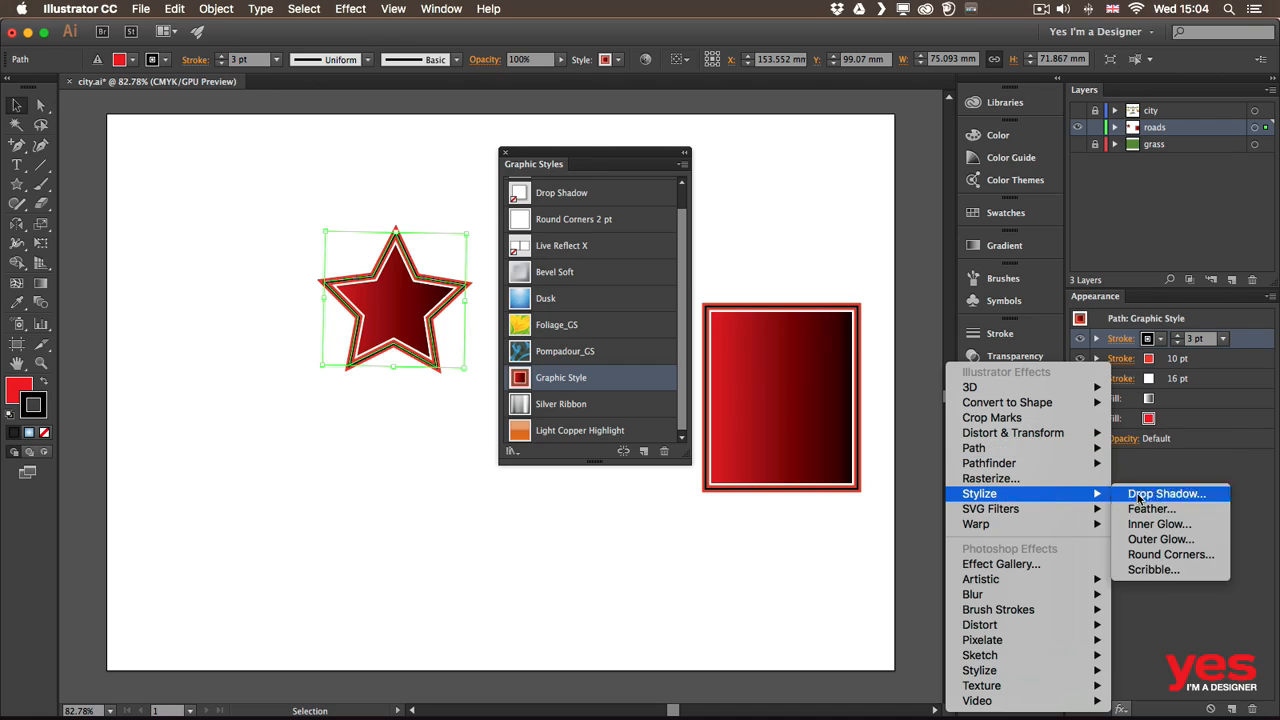
{"action": "left_click", "coordinate": [1163, 572]}
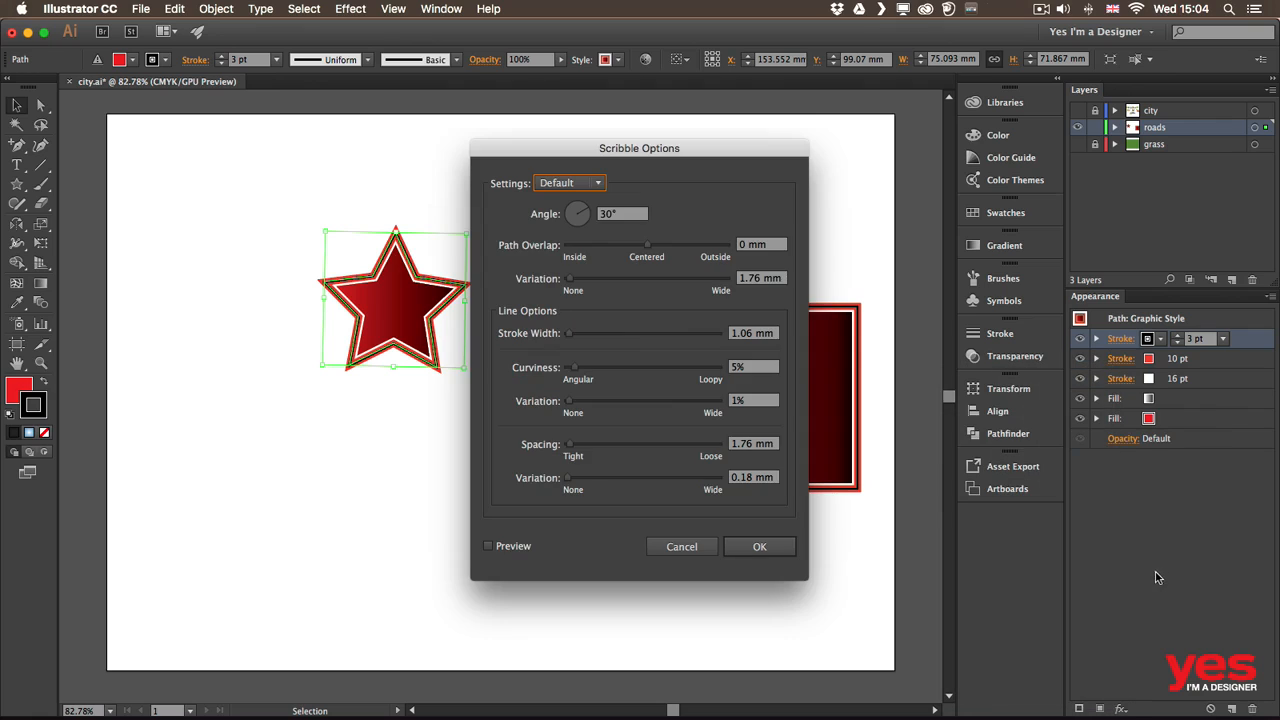
{"action": "left_click", "coordinate": [513, 549]}
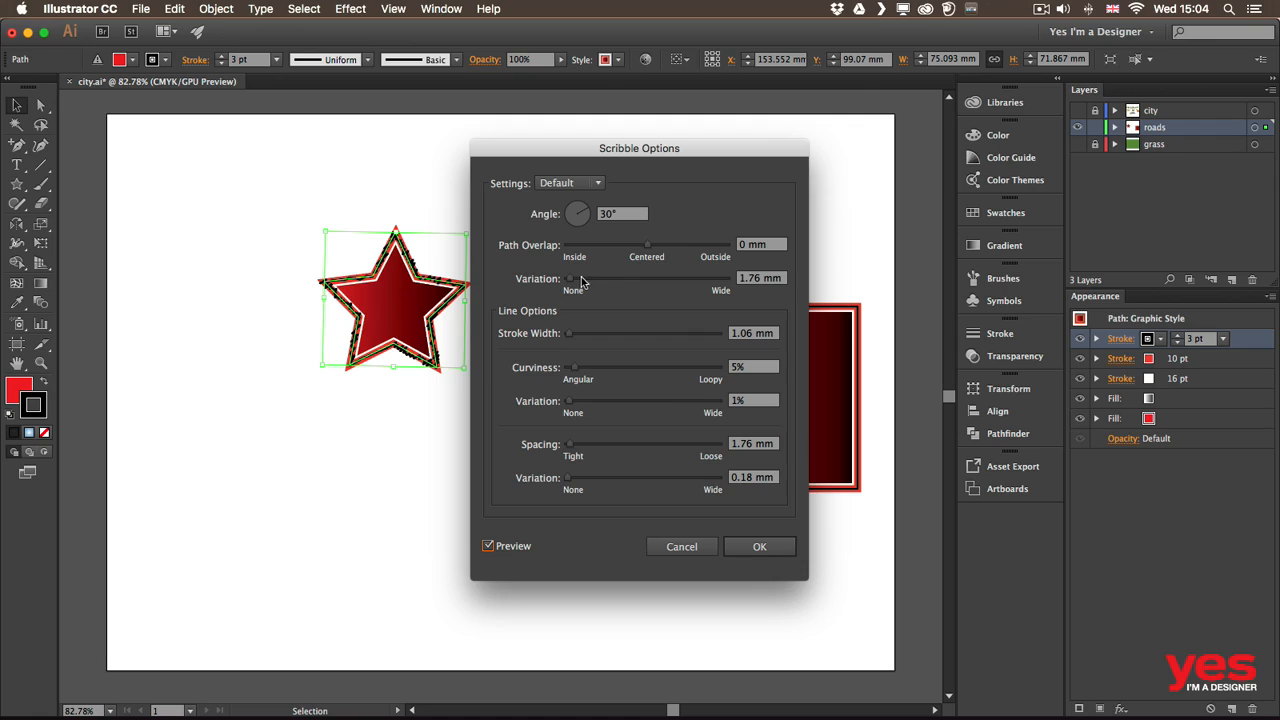
Step: Apply the Scribble effect with 2.47 mm path overlap, 2.82 mm overlap variation, 38% curviness and 4.94 mm spacing
{"action": "mouse_move", "coordinate": [571, 279]}
{"action": "left_mouse_down"}
{"action": "mouse_move", "coordinate": [583, 279]}
{"action": "mouse_move", "coordinate": [567, 281]}
{"action": "left_mouse_up"}
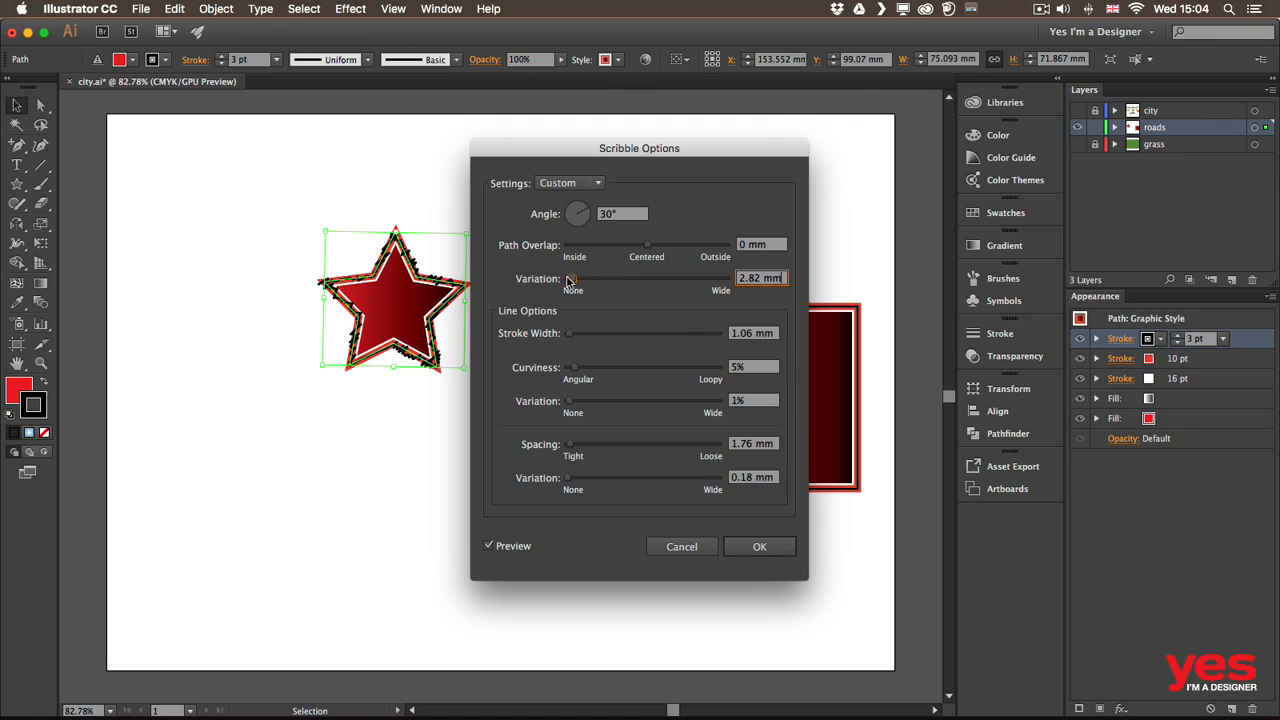
{"action": "left_click_drag", "start_coordinate": [594, 370], "coordinate": [617, 370]}
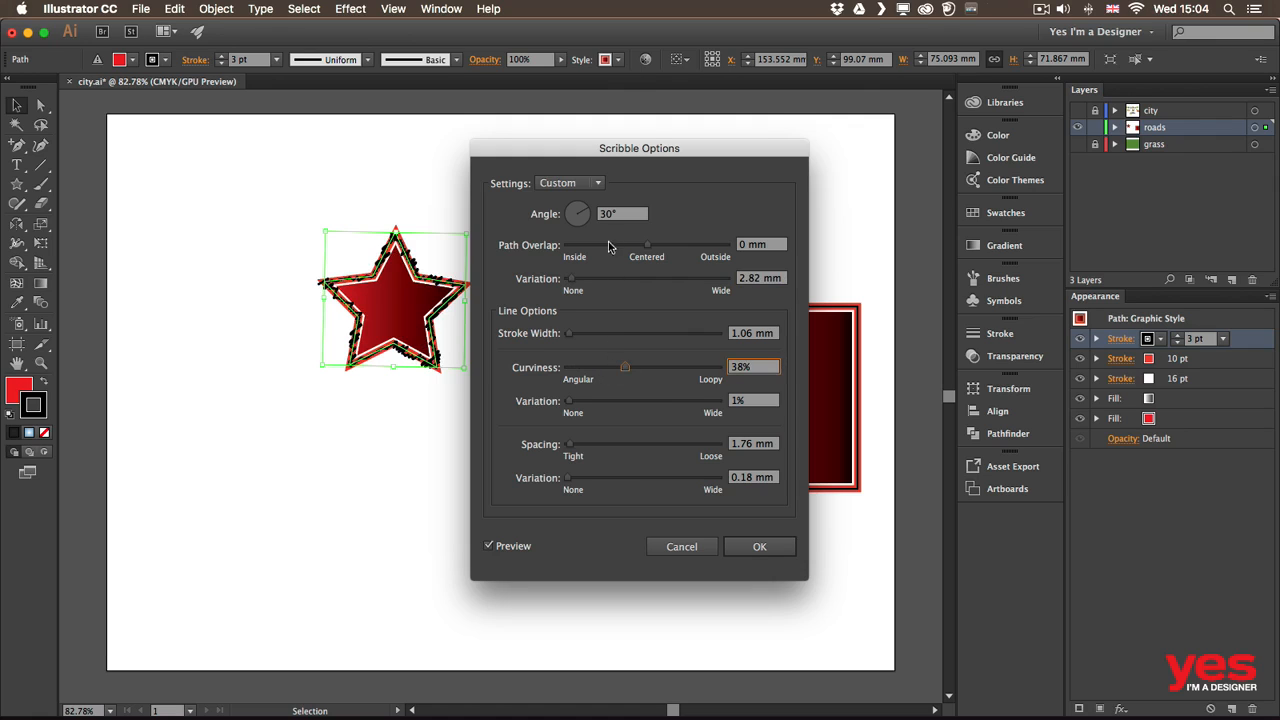
{"action": "left_click_drag", "start_coordinate": [647, 245], "coordinate": [642, 250]}
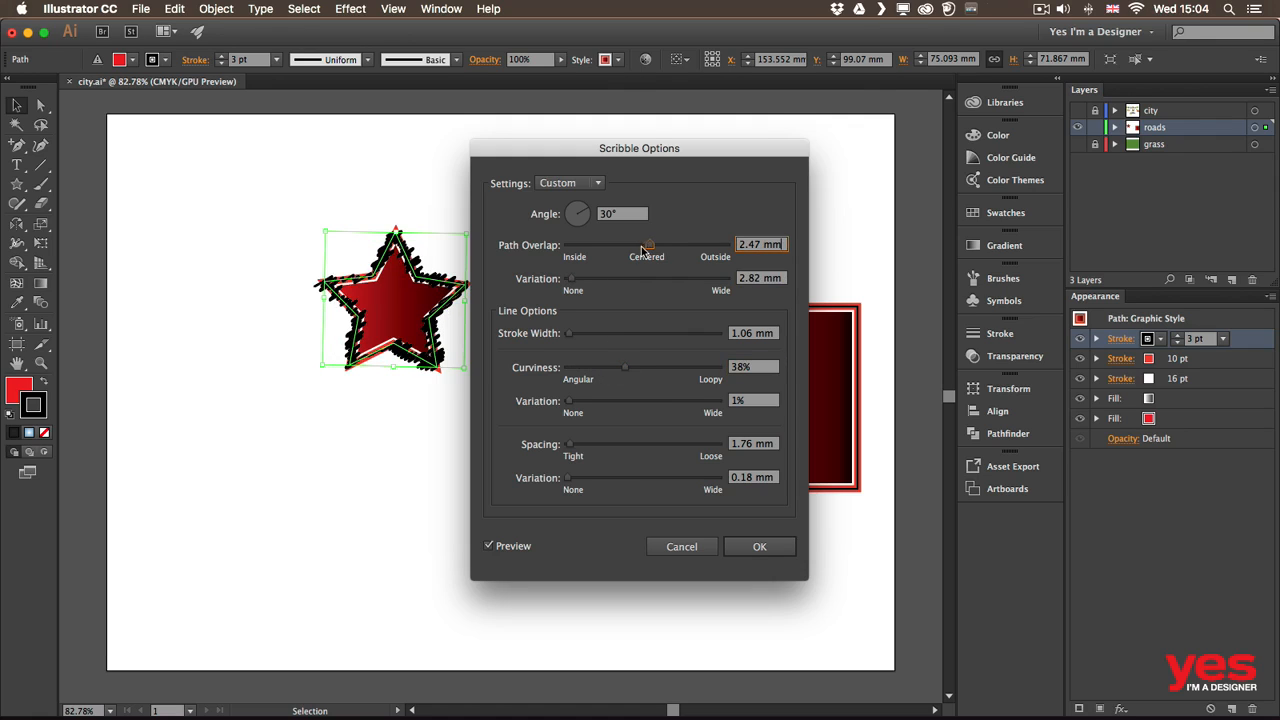
{"action": "left_click_drag", "start_coordinate": [570, 444], "coordinate": [577, 450]}
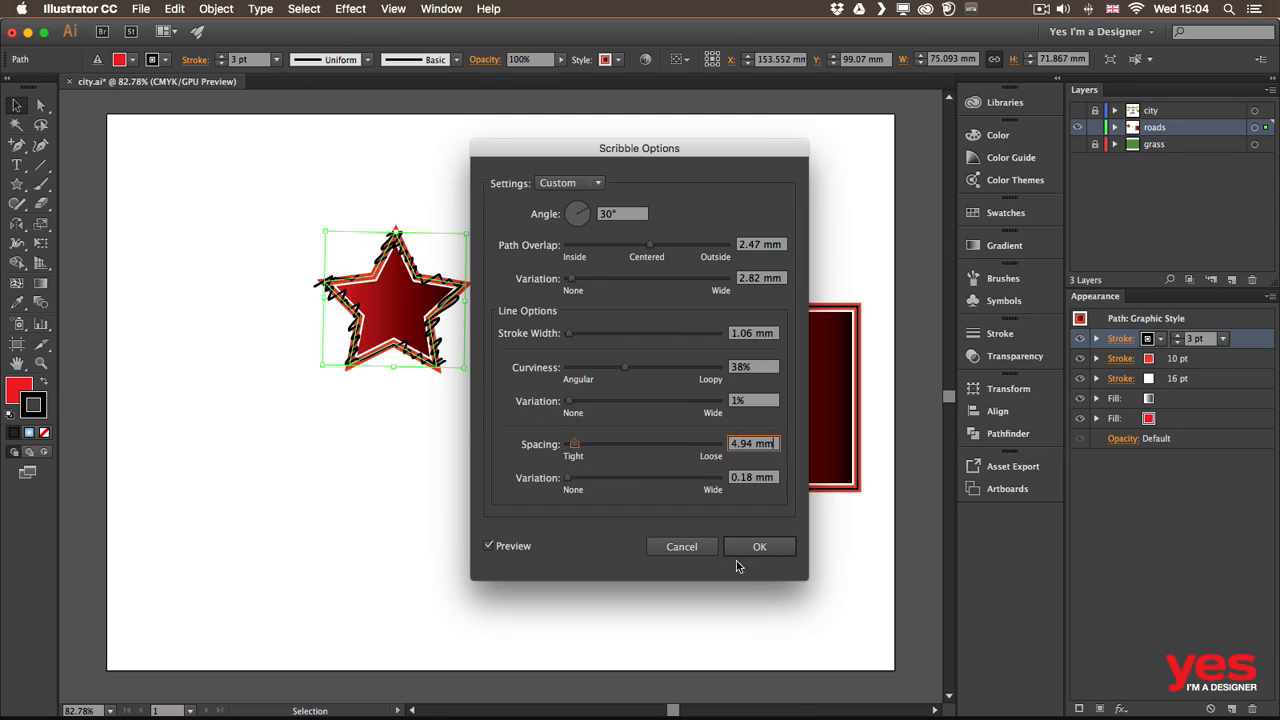
{"action": "left_click", "coordinate": [777, 548]}
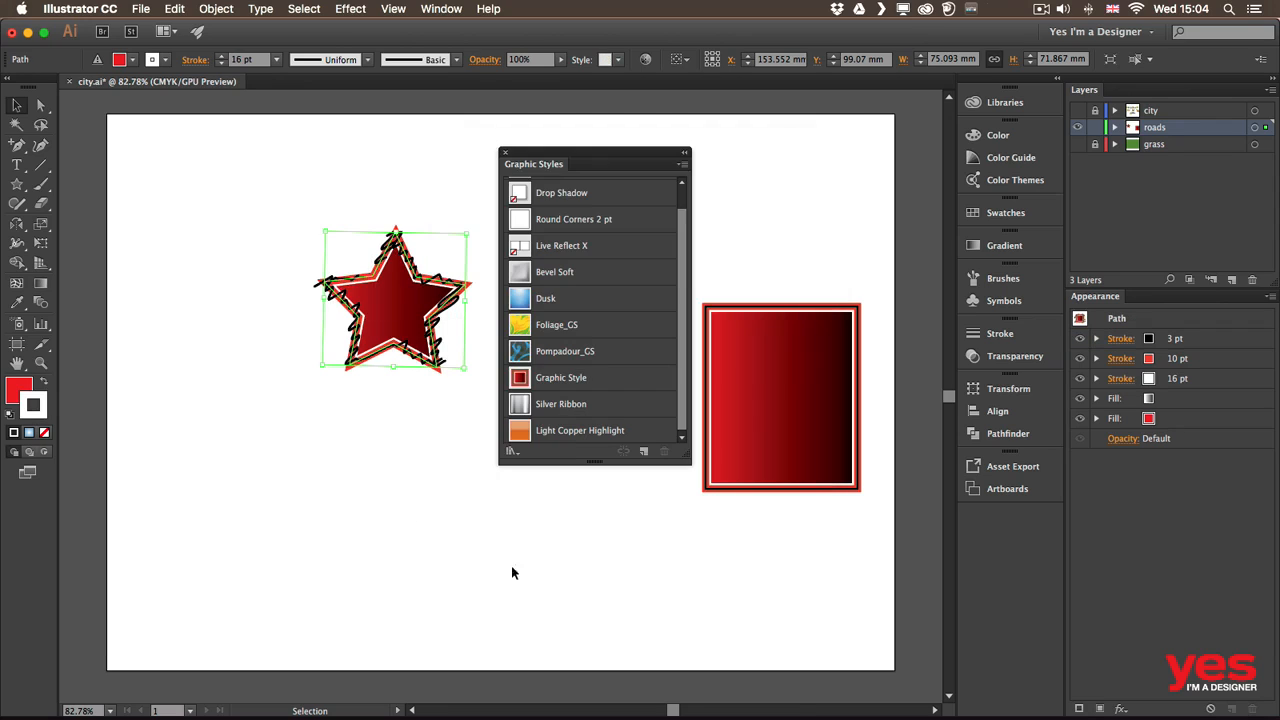
Step: Examine the star's scribbled outline up close at 150% and reselect the star
{"action": "left_click", "coordinate": [372, 420]}
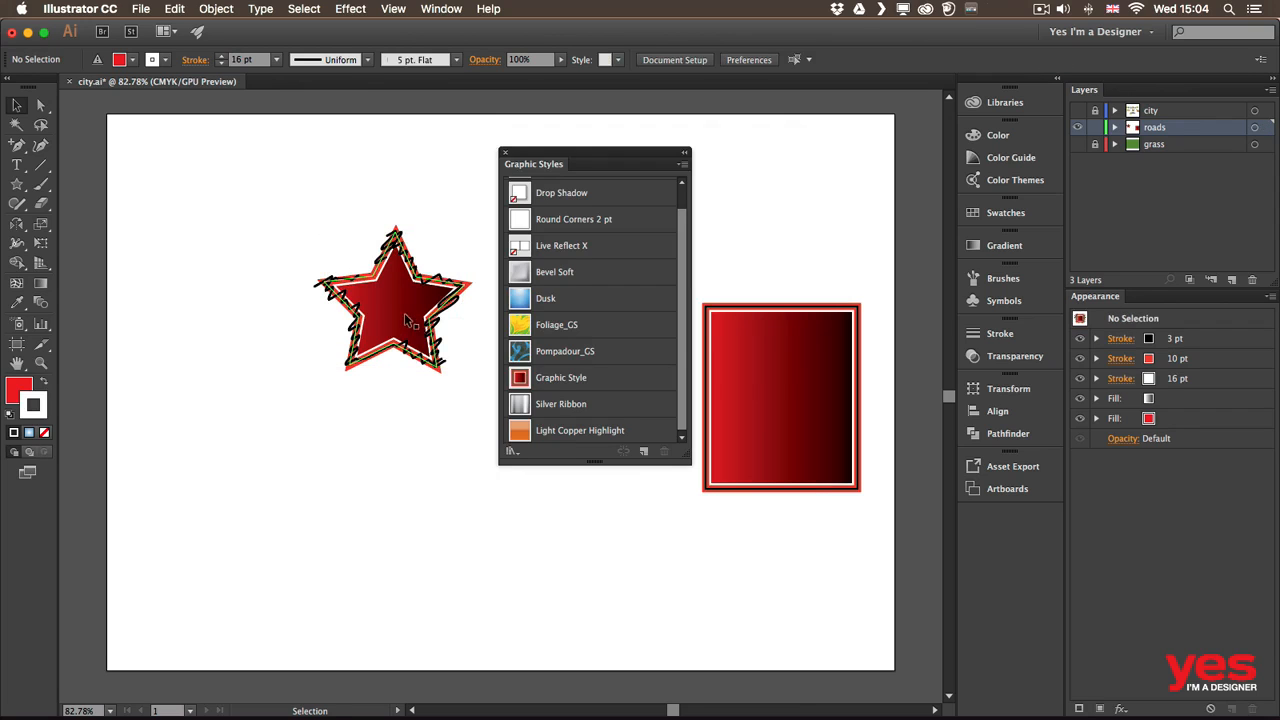
{"action": "key", "text": "super+equal"}
{"action": "key", "text": "super+equal"}
{"action": "scroll", "coordinate": [421, 297], "scroll_direction": "up", "scroll_amount": 5}
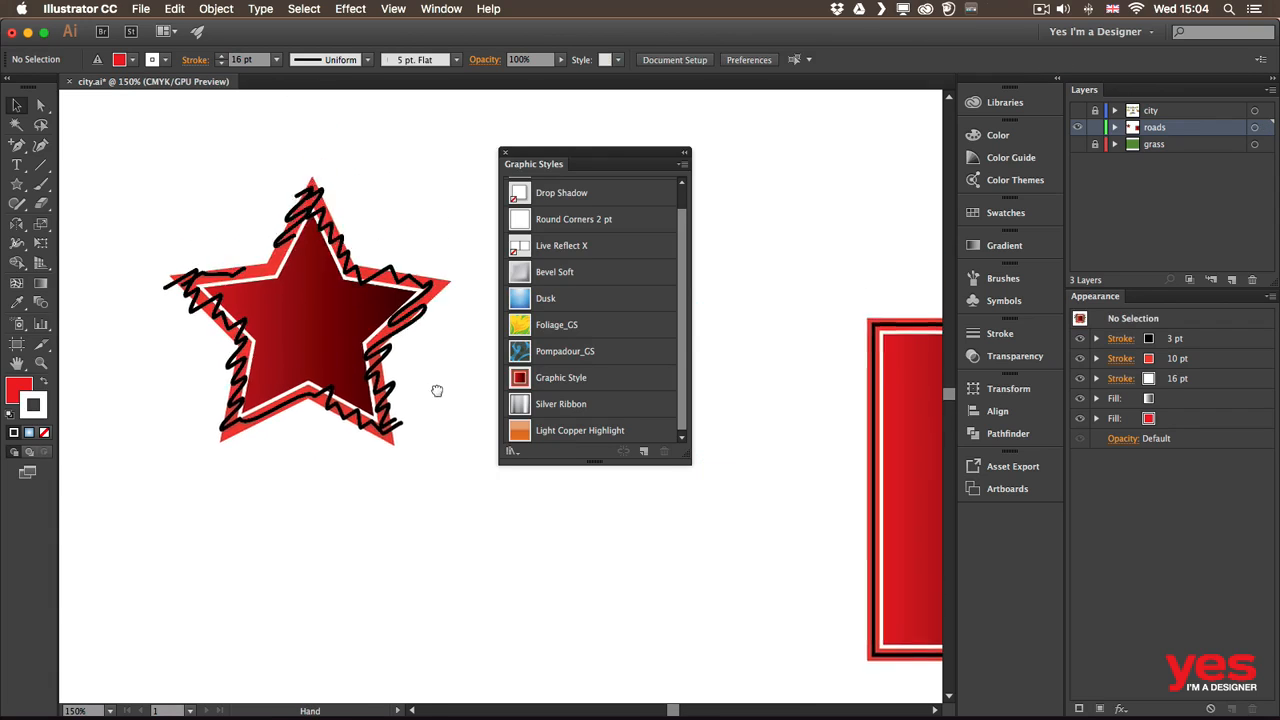
{"action": "left_click", "coordinate": [390, 308]}
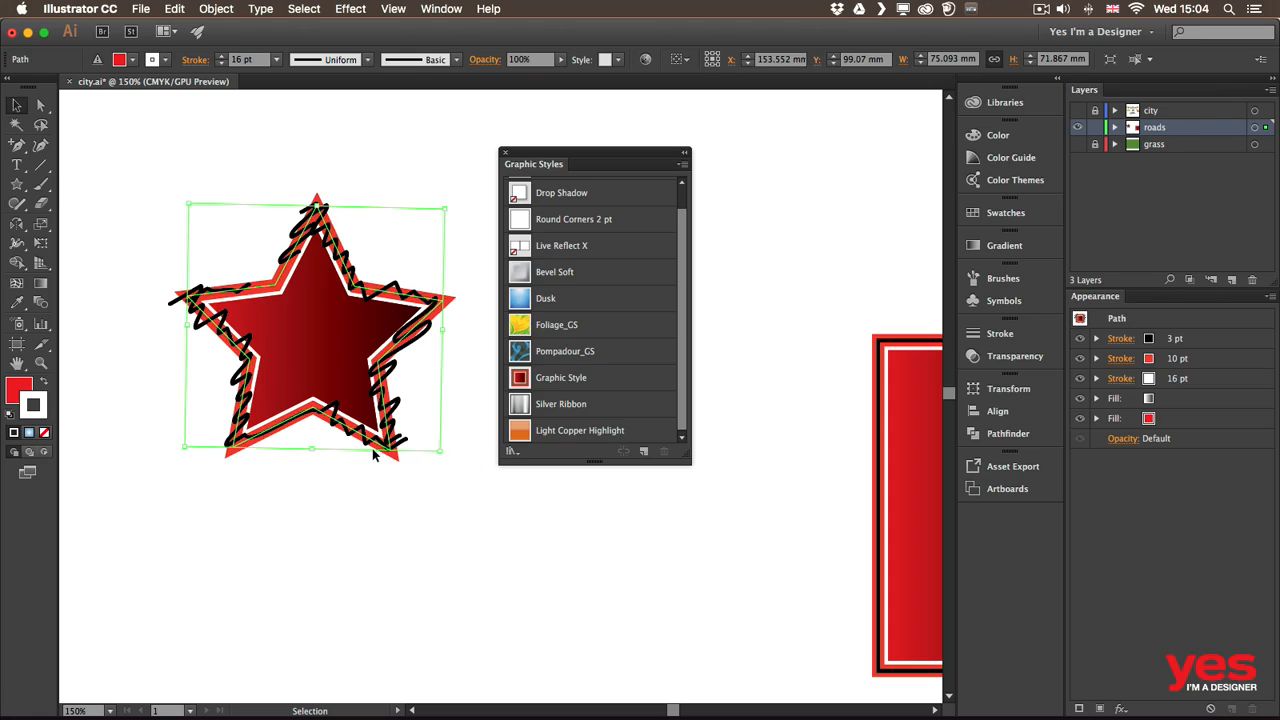
Step: Inspect the Scribble effect on the star's 3 pt stroke, toggling its visibility off and on and reviewing its options
{"action": "left_click", "coordinate": [1095, 339]}
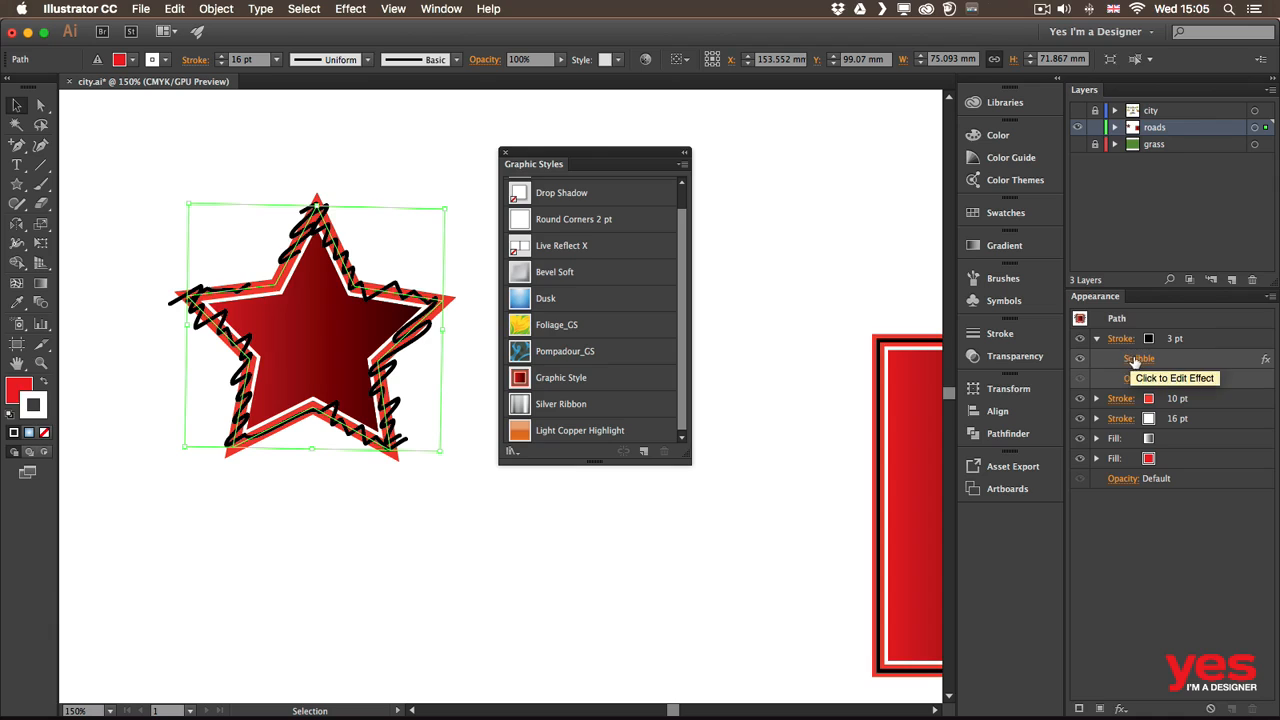
{"action": "left_click", "coordinate": [1079, 359]}
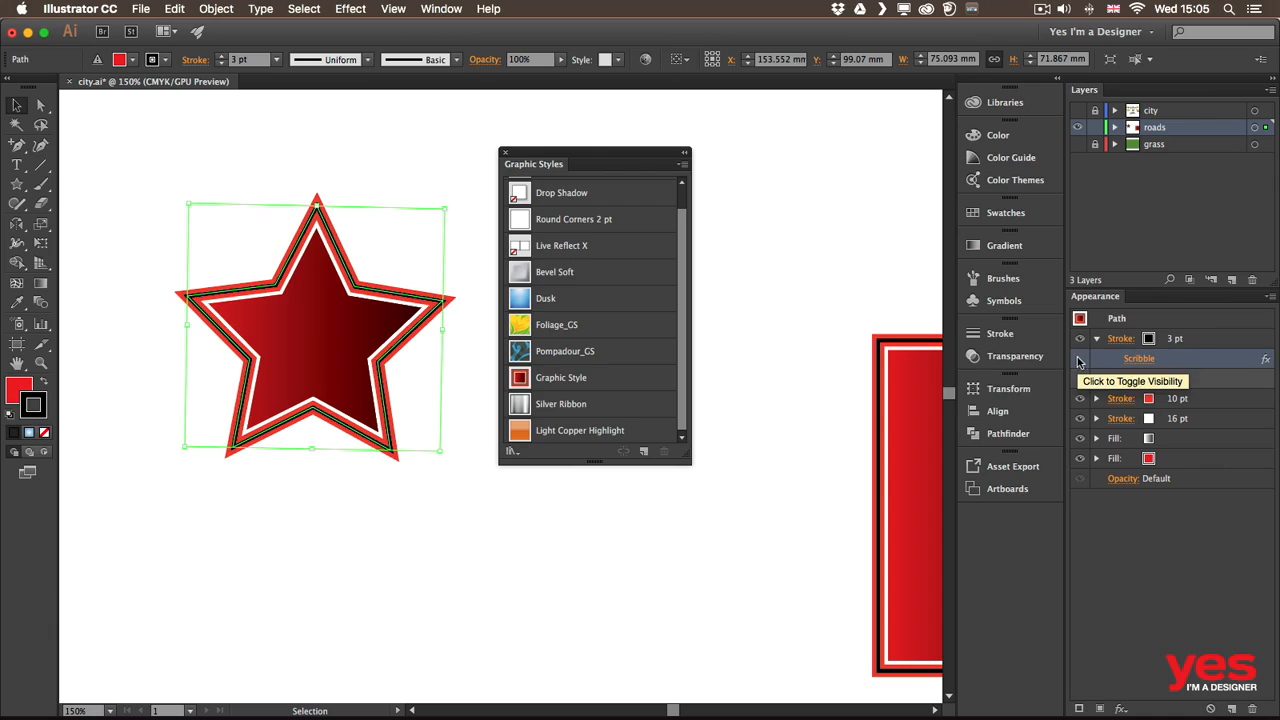
{"action": "left_click", "coordinate": [1079, 359]}
{"action": "left_click", "coordinate": [1138, 360]}
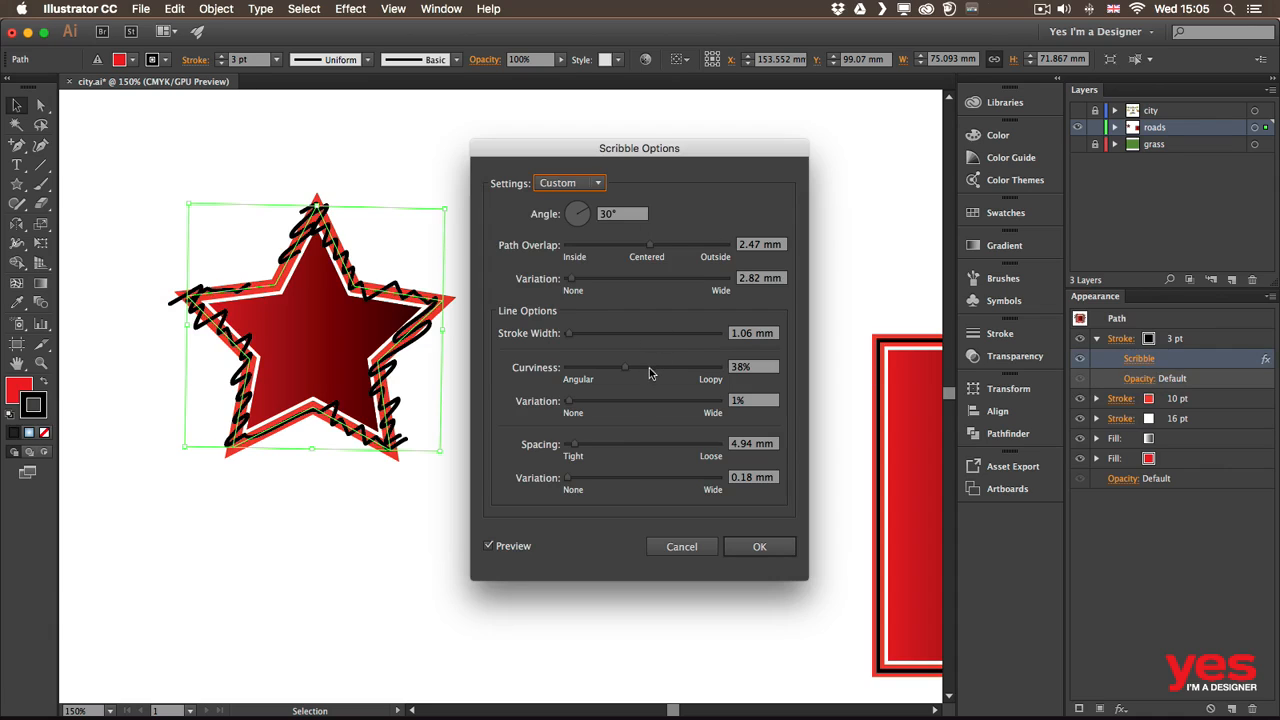
{"action": "left_click", "coordinate": [761, 547]}
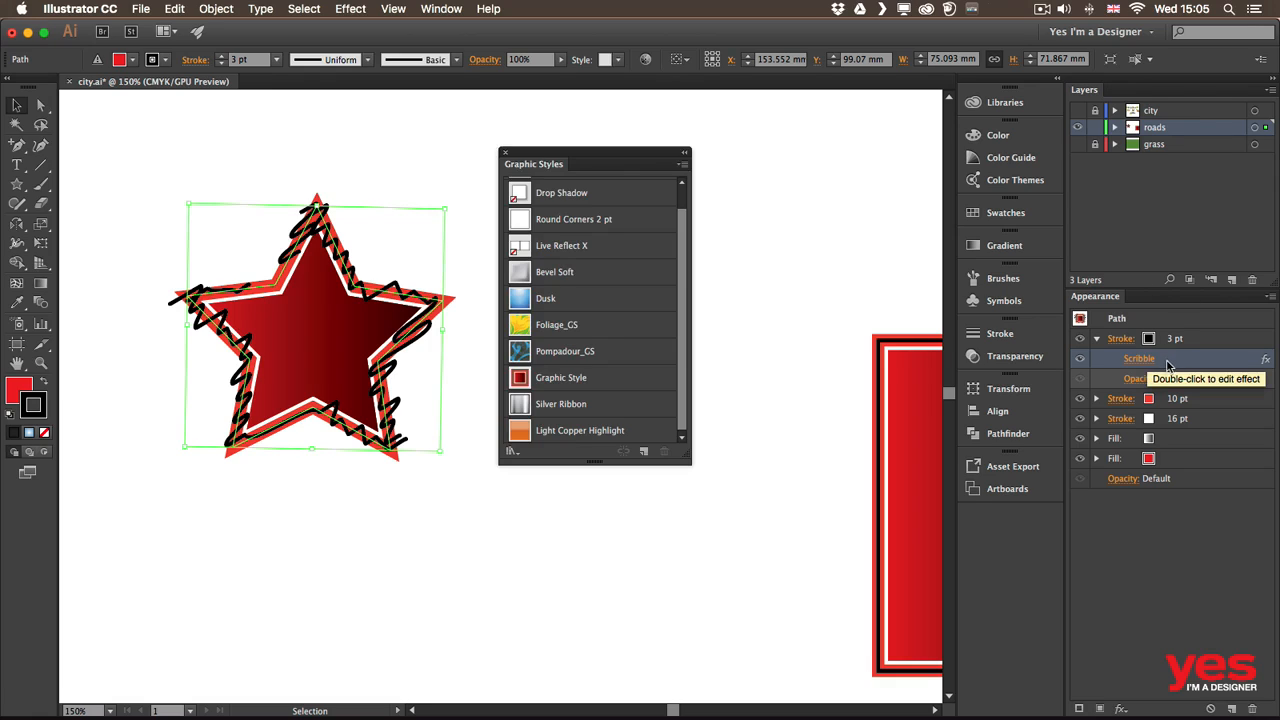
Step: Try the Scribble effect on the star's 10 pt and 16 pt strokes, and keep copies on the 3 pt and 10 pt strokes
{"action": "left_click", "coordinate": [1096, 399]}
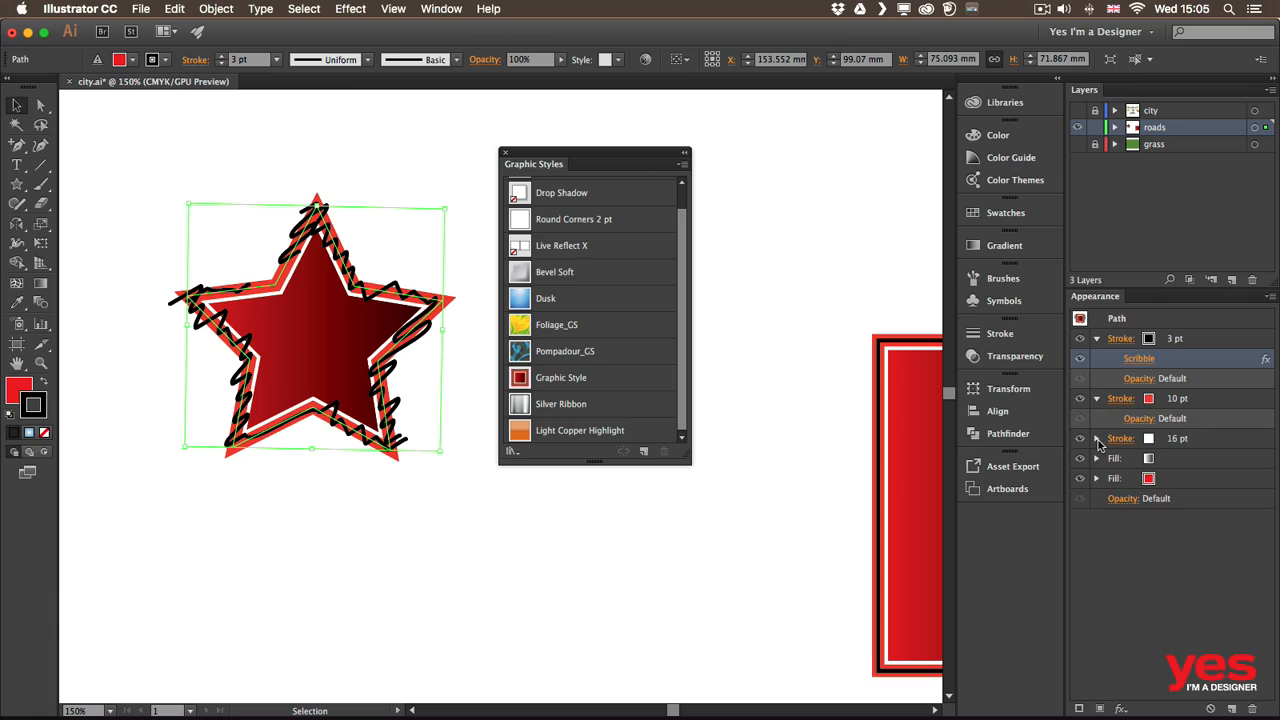
{"action": "left_click", "coordinate": [1097, 439]}
{"action": "left_click_drag", "start_coordinate": [1165, 362], "coordinate": [1176, 408]}
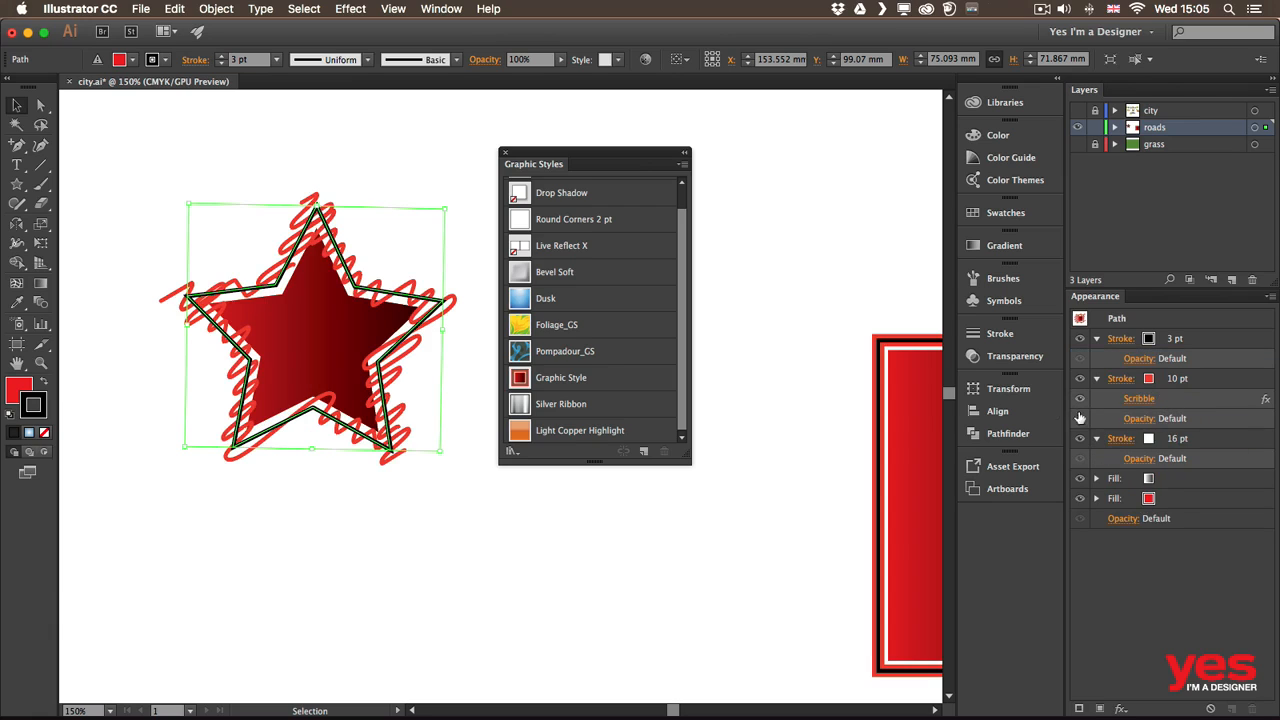
{"action": "mouse_move", "coordinate": [1176, 400]}
{"action": "left_mouse_down"}
{"action": "mouse_move", "coordinate": [1178, 440]}
{"action": "mouse_move", "coordinate": [1165, 441]}
{"action": "left_mouse_up"}
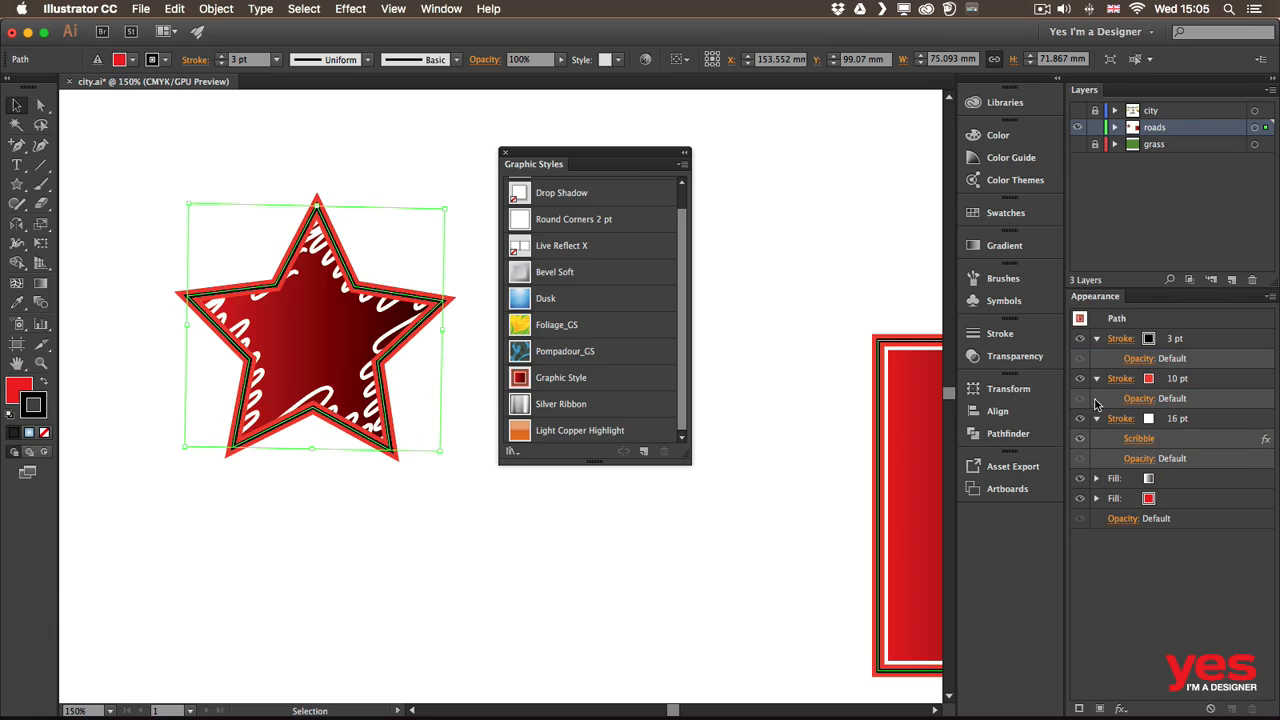
{"action": "mouse_move", "coordinate": [1167, 440]}
{"action": "left_mouse_down"}
{"action": "mouse_move", "coordinate": [1166, 396]}
{"action": "mouse_move", "coordinate": [1157, 405]}
{"action": "mouse_move", "coordinate": [1178, 377]}
{"action": "mouse_move", "coordinate": [1172, 352]}
{"action": "left_mouse_up"}
{"action": "key", "text": "alt"}
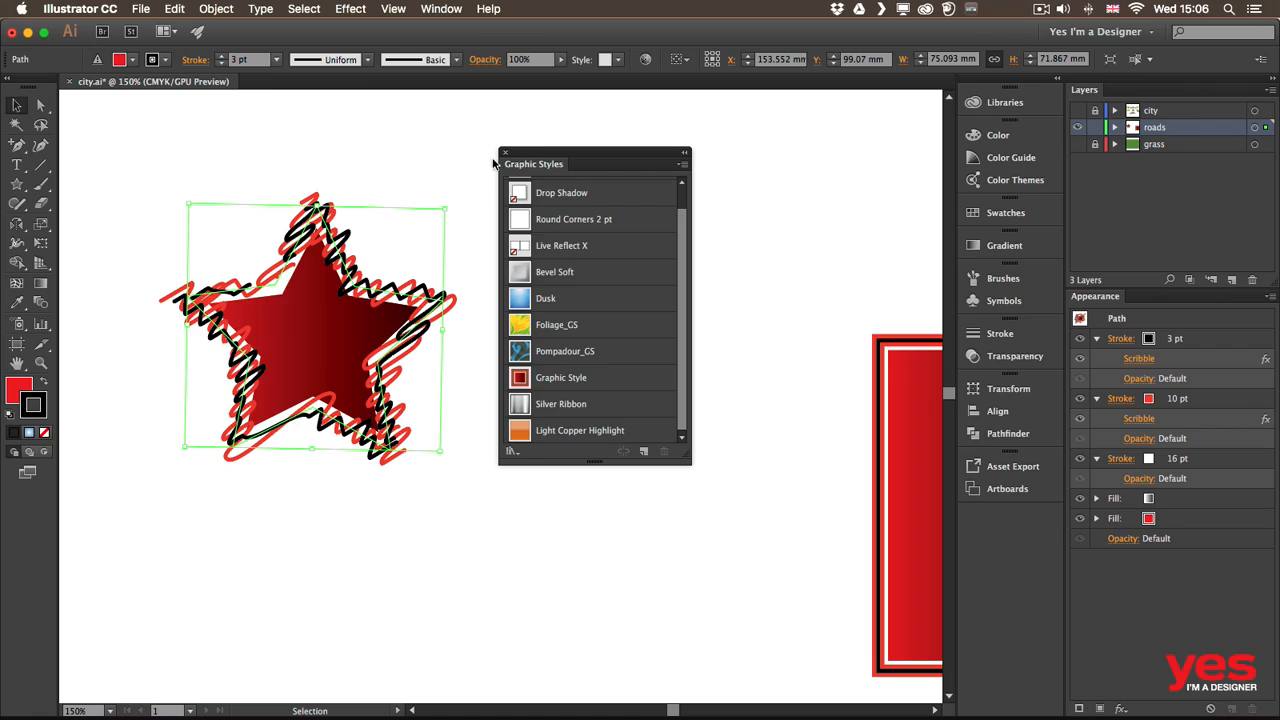
Step: Dock Graphic Styles back among the collapsed panels and move the scribbled star off the artboard, beyond its right edge
{"action": "left_click_drag", "start_coordinate": [530, 165], "coordinate": [1024, 316]}
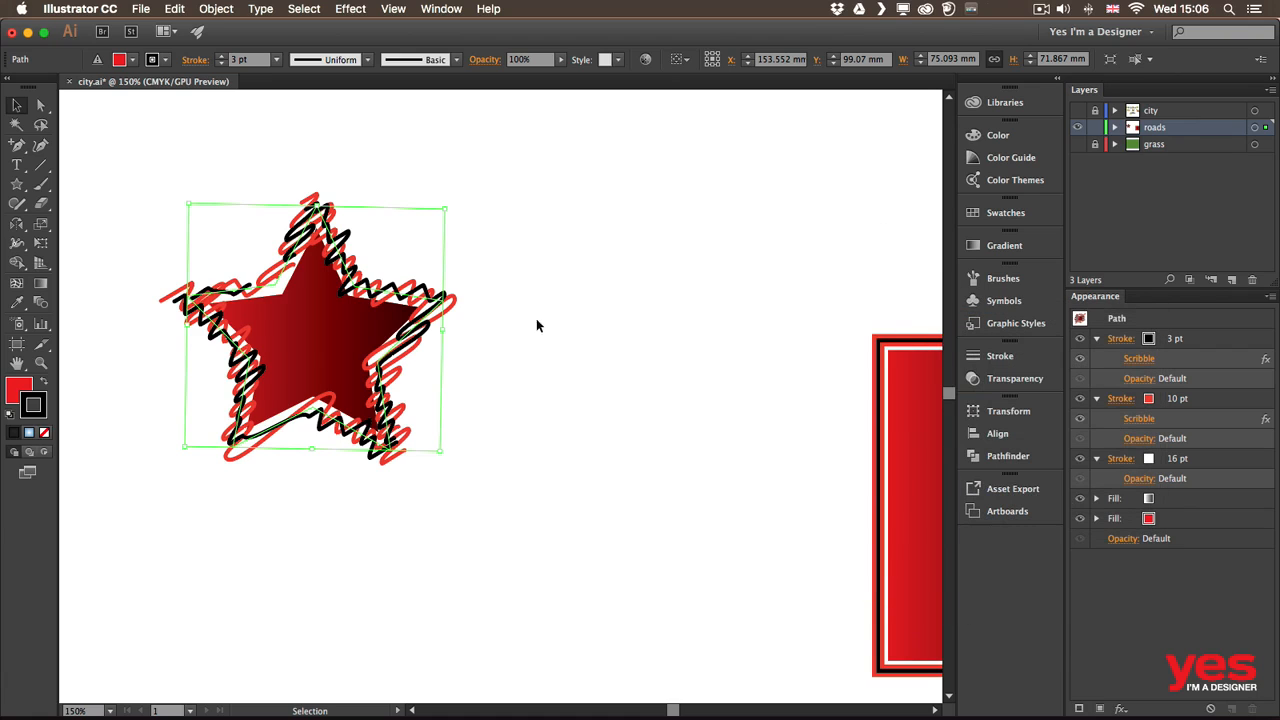
{"action": "key", "text": "super+0"}
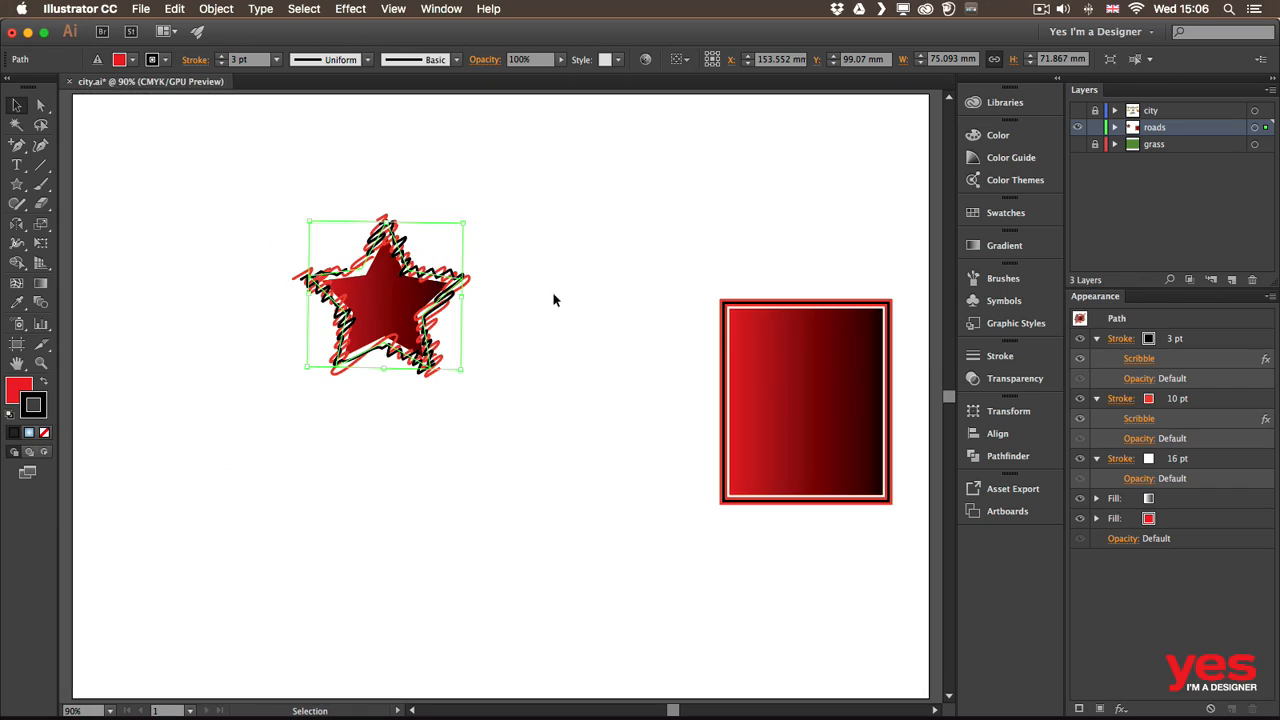
{"action": "left_click_drag", "start_coordinate": [277, 201], "coordinate": [555, 417]}
{"action": "left_click_drag", "start_coordinate": [421, 284], "coordinate": [860, 208]}
{"action": "left_click_drag", "start_coordinate": [662, 249], "coordinate": [848, 270]}
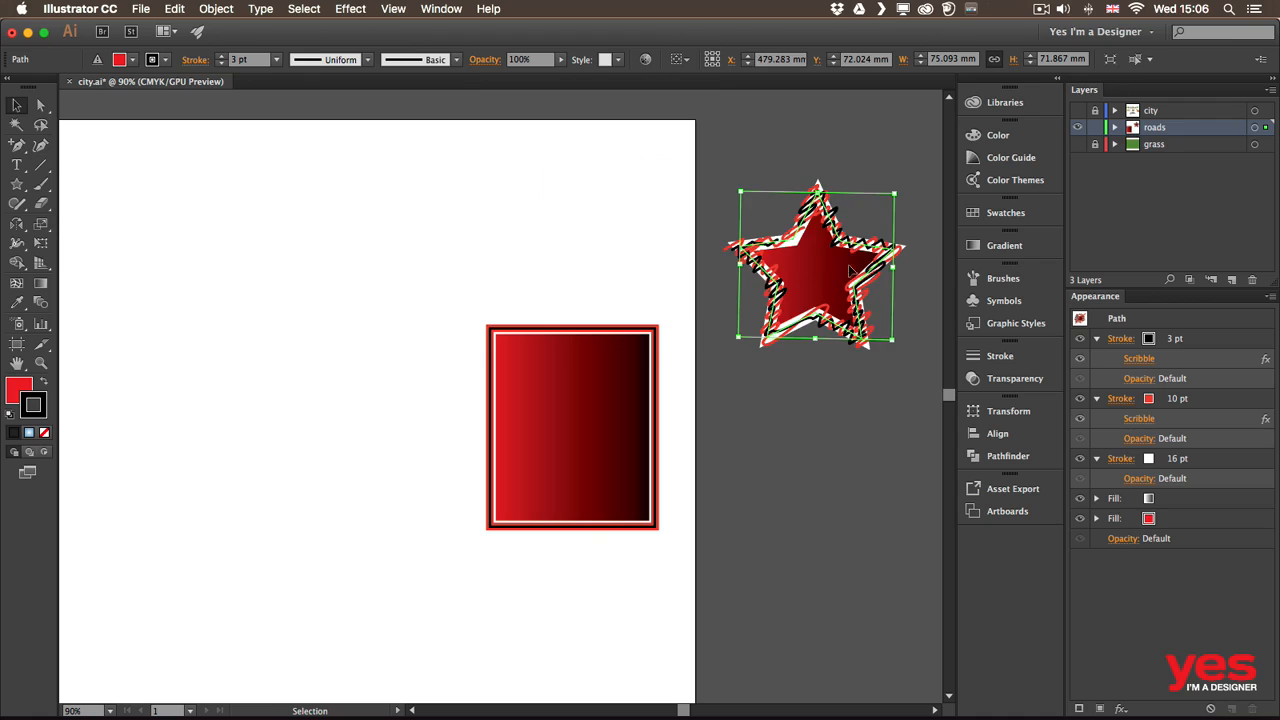
Step: Delete the red gradient rectangle from the artboard and leave nothing selected
{"action": "left_click", "coordinate": [574, 350]}
{"action": "key", "text": "Delete"}
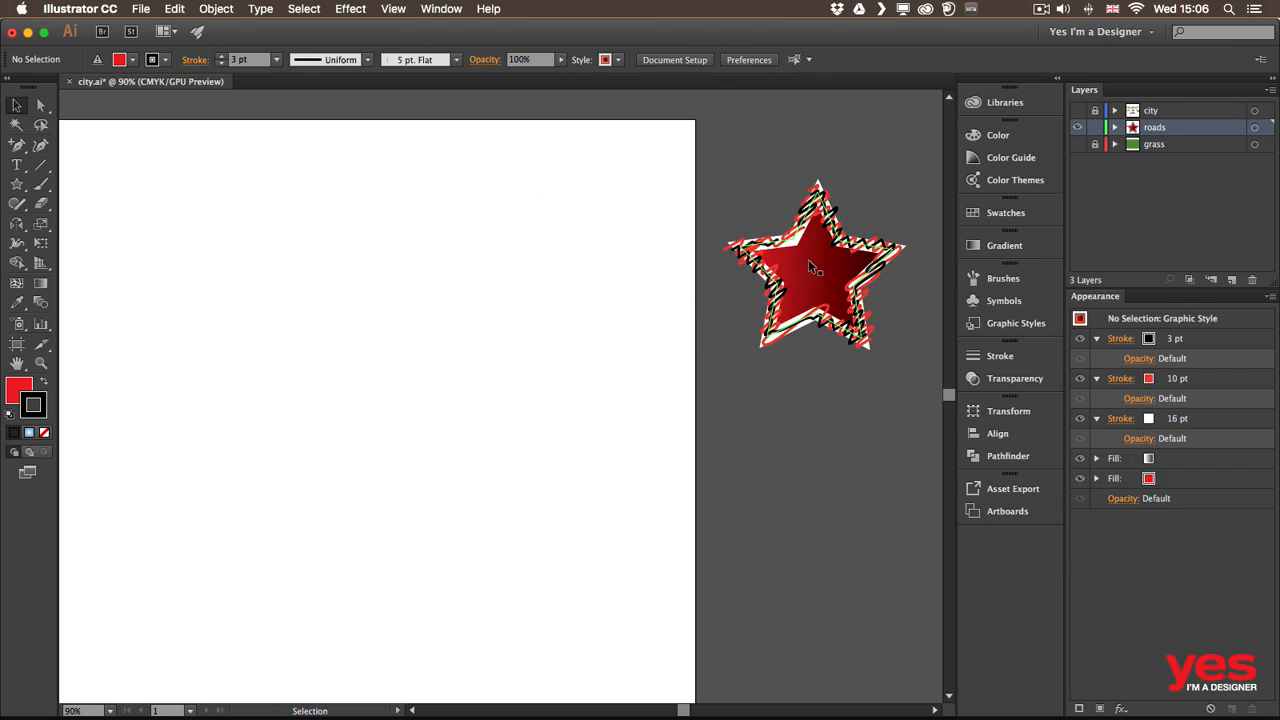
{"action": "left_click", "coordinate": [818, 281]}
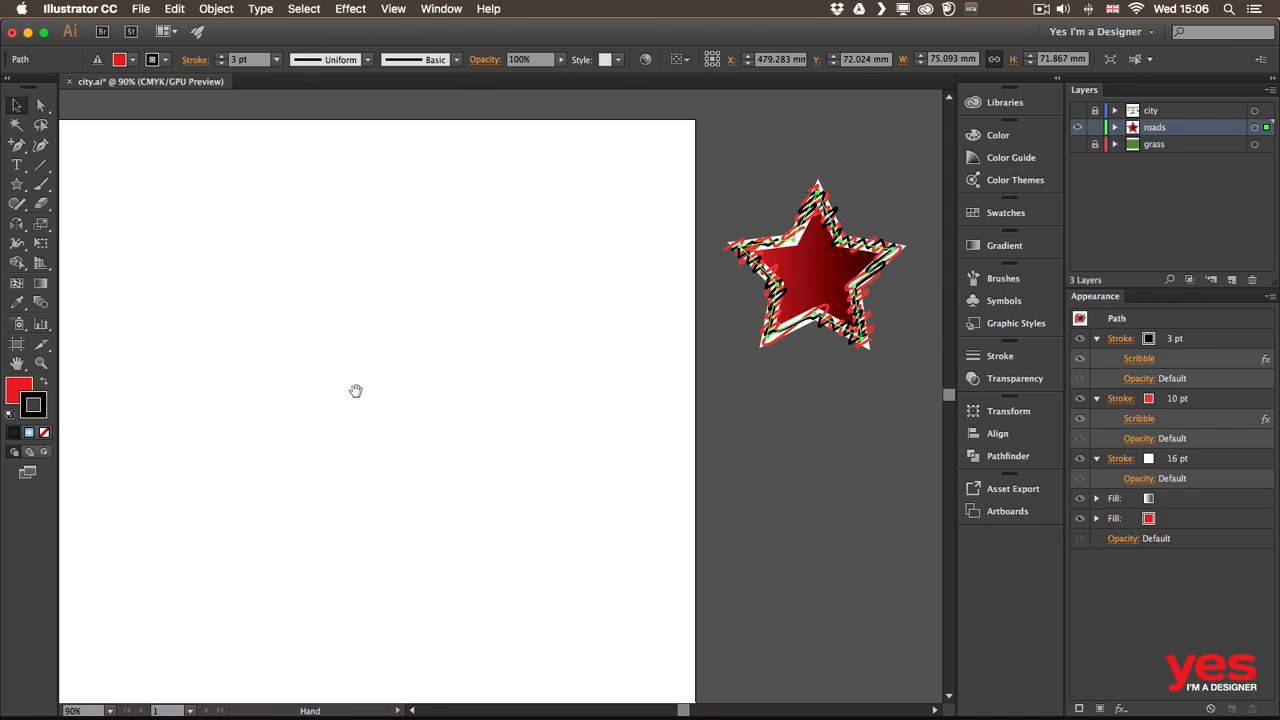
{"action": "left_click_drag", "start_coordinate": [354, 391], "coordinate": [586, 377]}
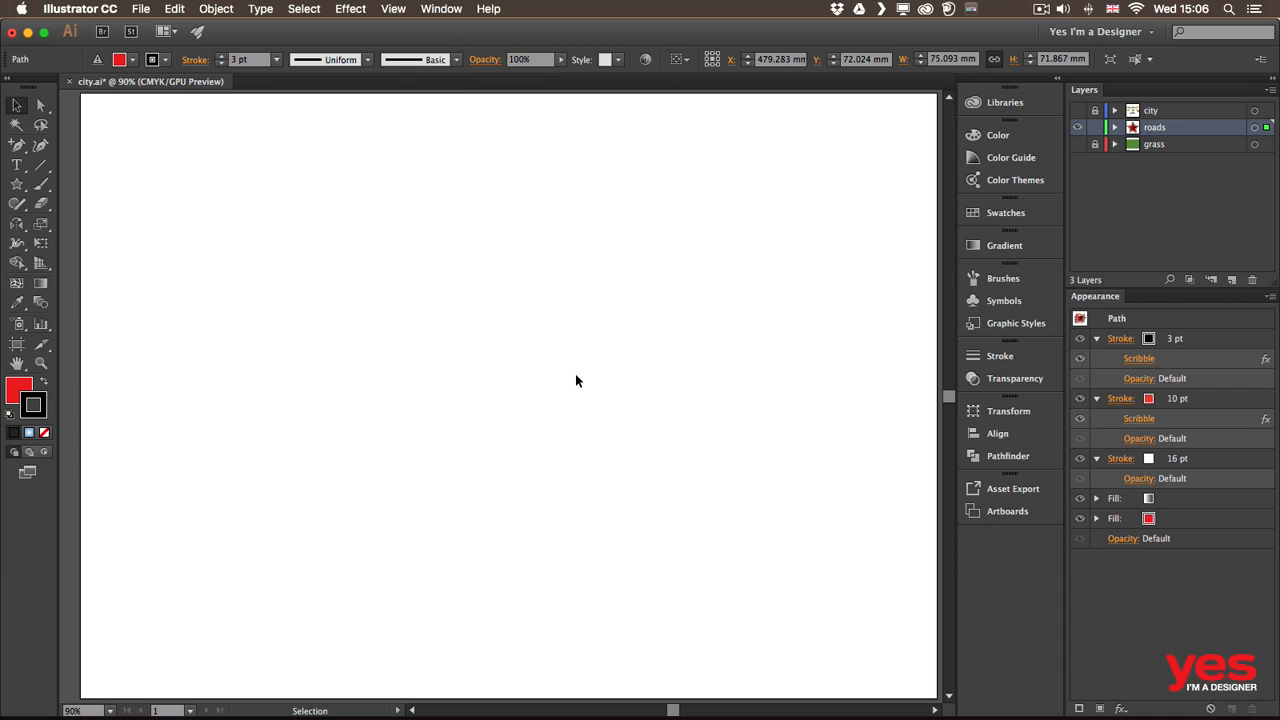
{"action": "left_click", "coordinate": [315, 331]}
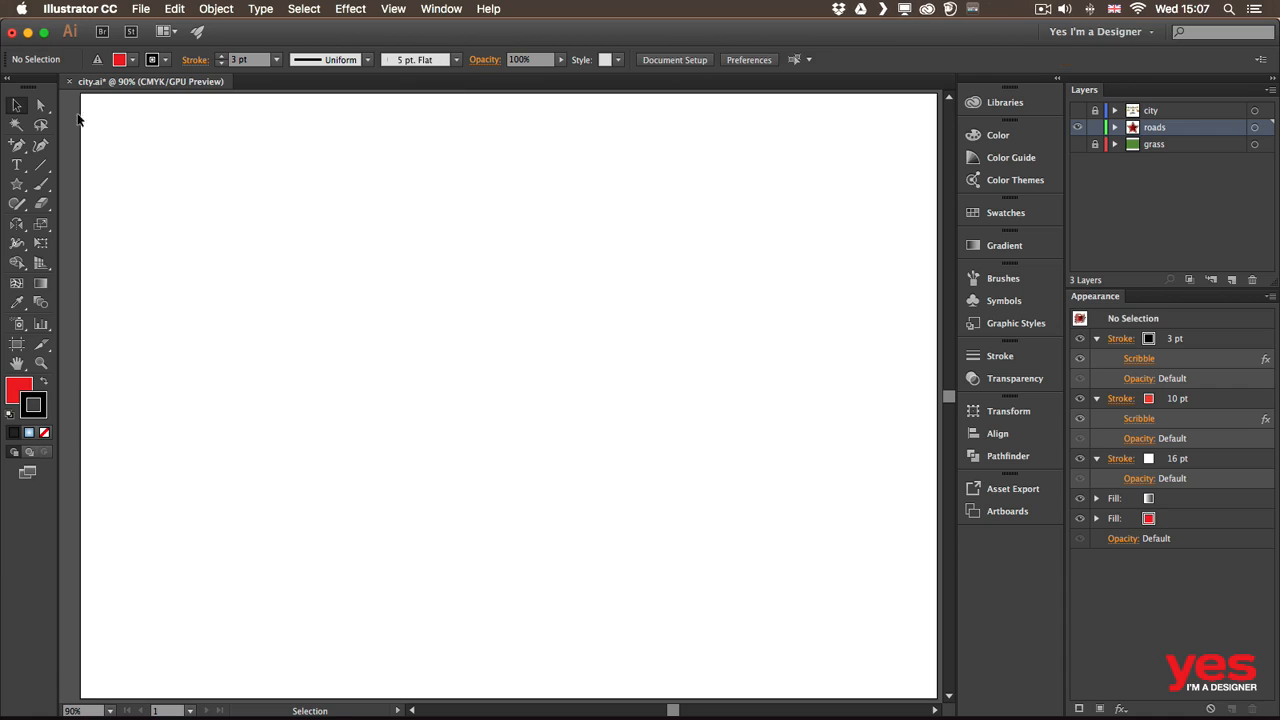
Step: Draw a straight vertical line about 186 mm long on the empty artboard with the Line Segment tool
{"action": "left_click", "coordinate": [40, 165]}
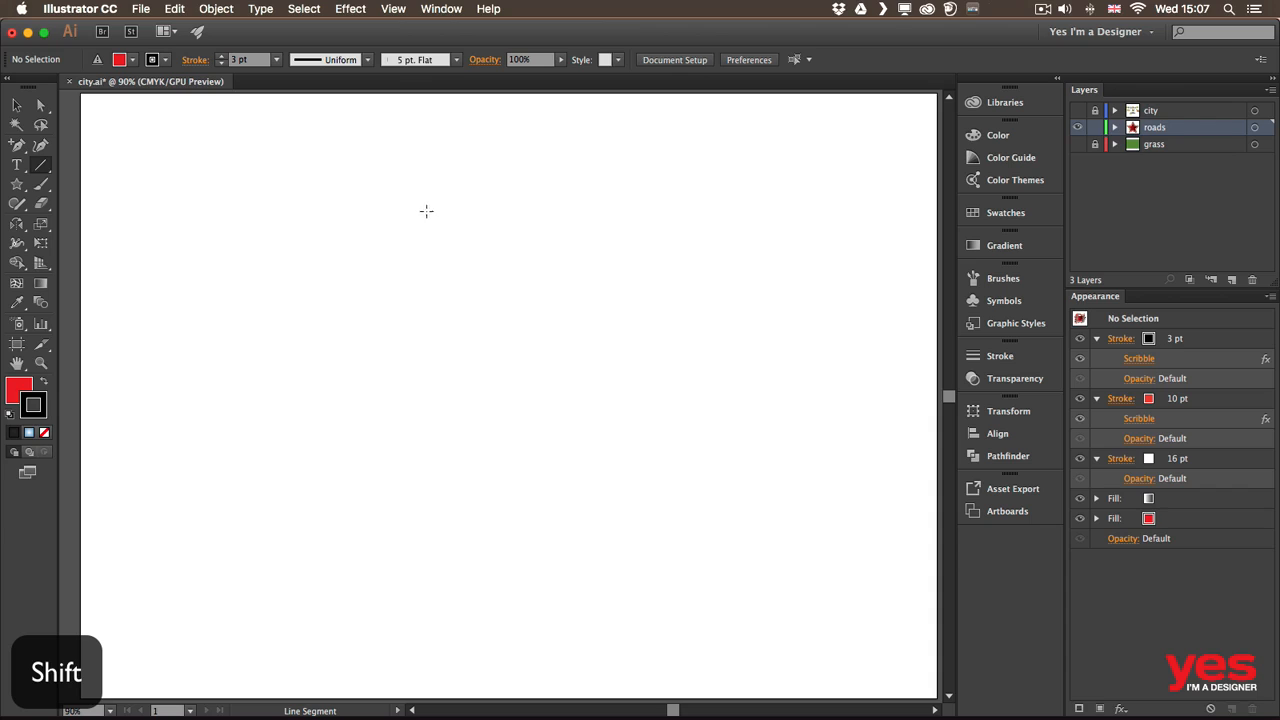
{"action": "left_click_drag", "start_coordinate": [426, 211], "coordinate": [428, 591]}
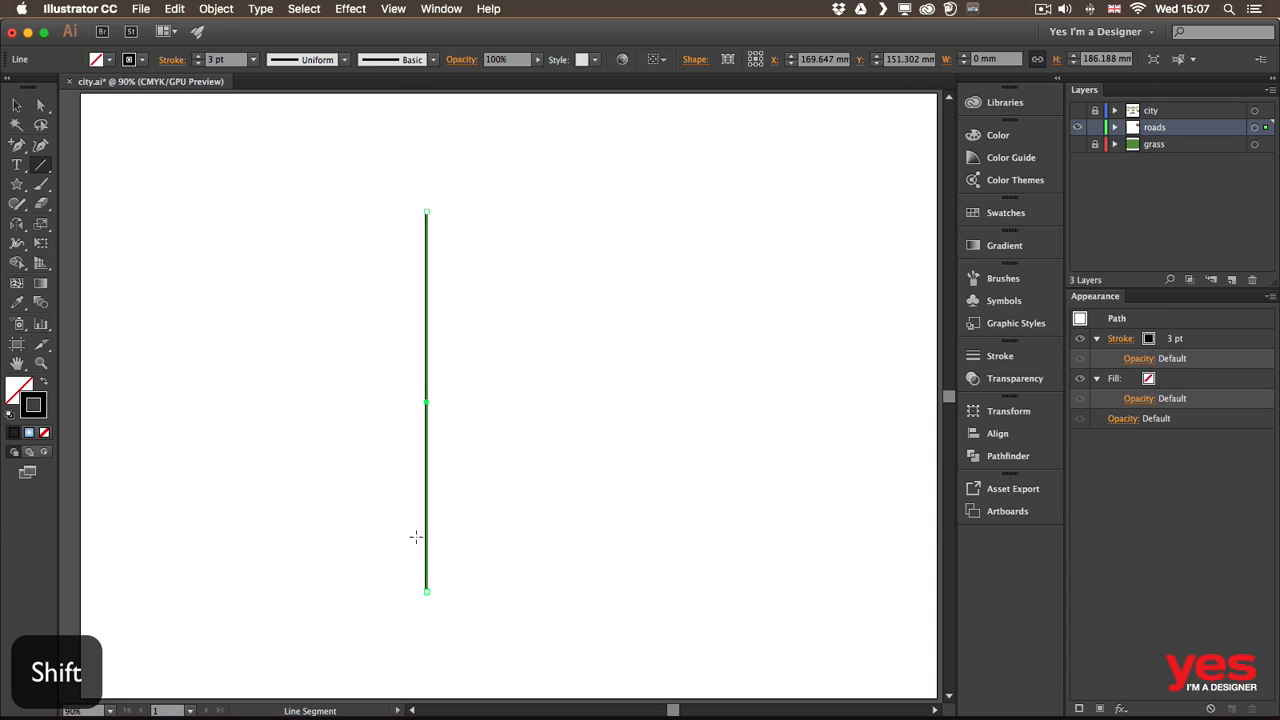
{"action": "key", "text": "v"}
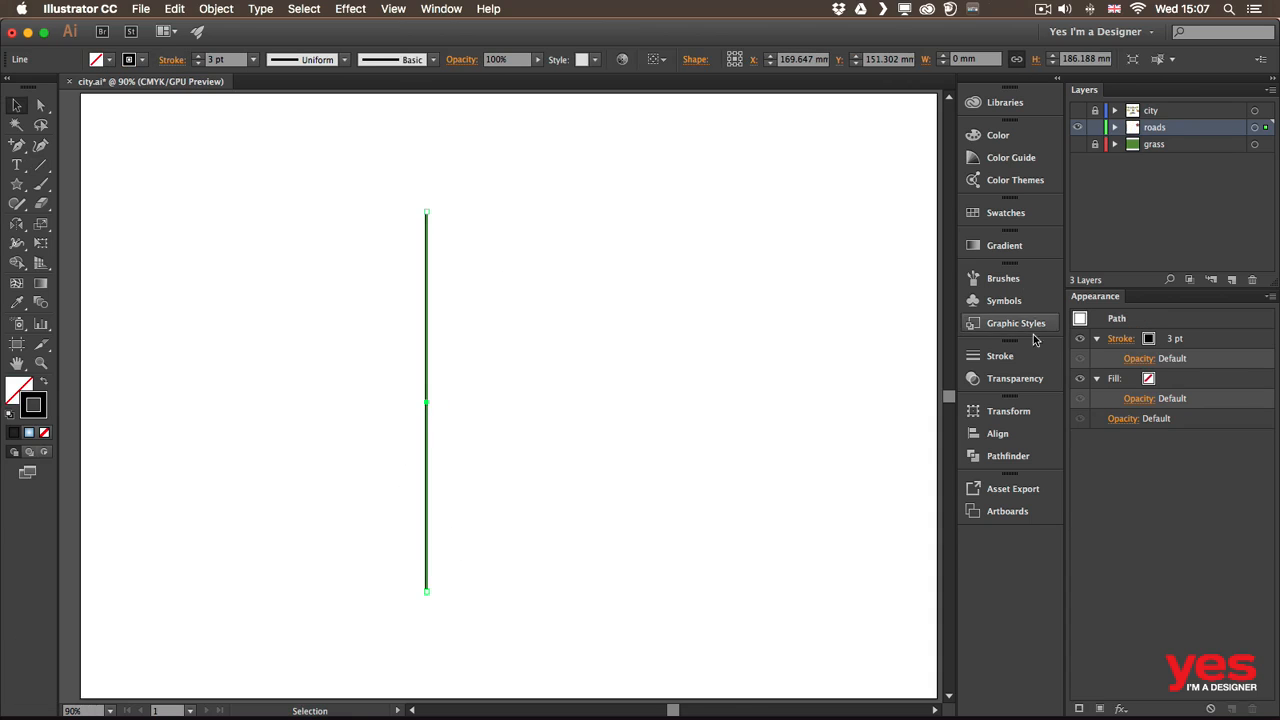
Step: Add a second stroke beneath the line's black one, coloured dark grey and 70 pt wide
{"action": "left_click", "coordinate": [1185, 340]}
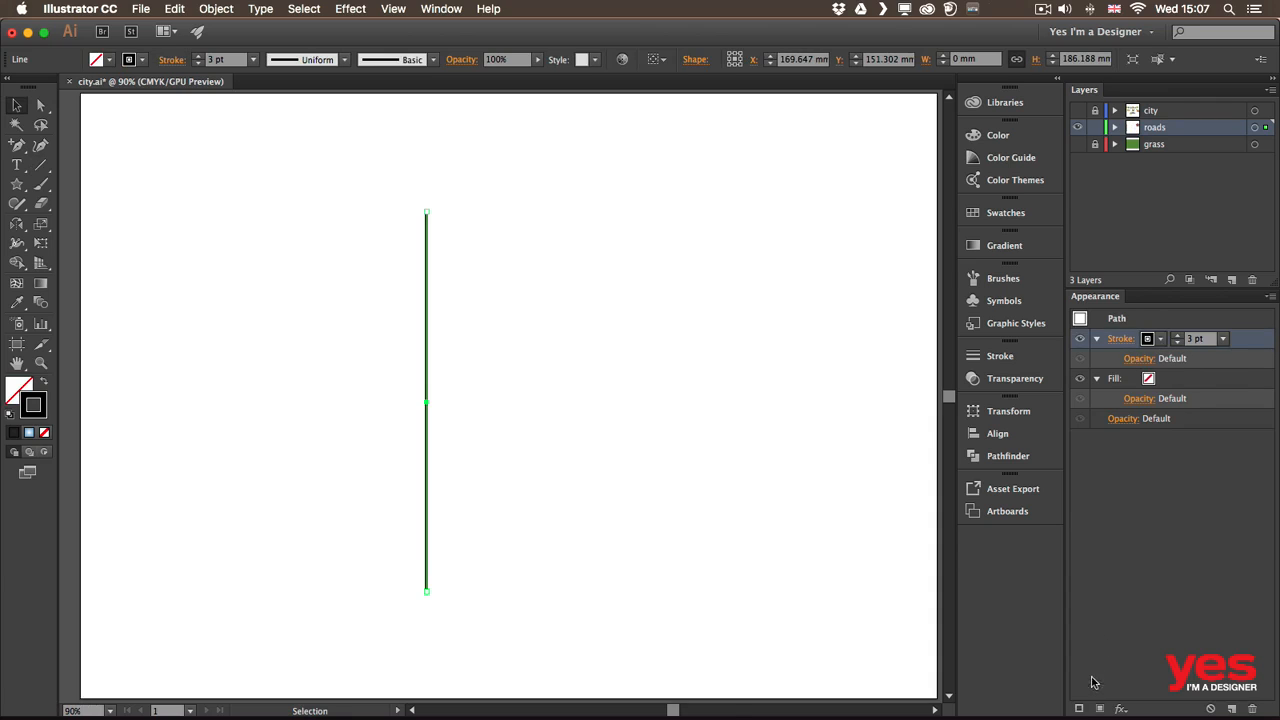
{"action": "left_click", "coordinate": [1079, 708]}
{"action": "left_click", "coordinate": [1166, 377]}
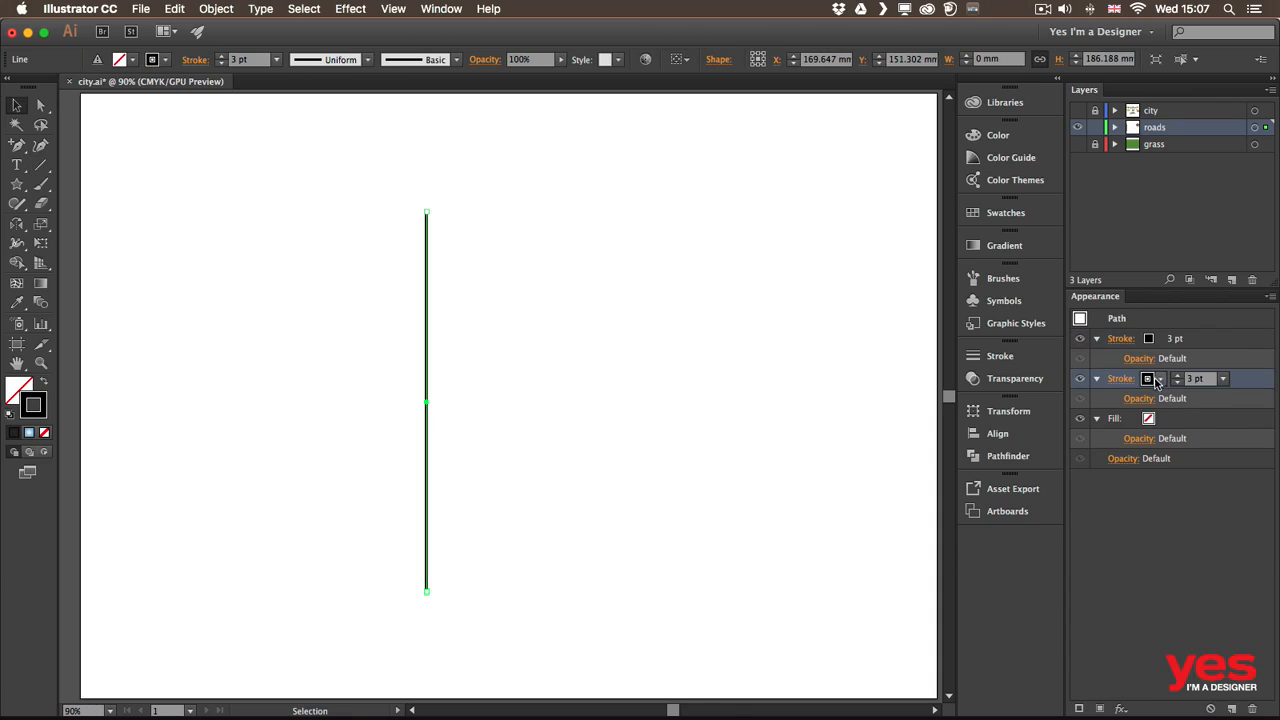
{"action": "left_click", "coordinate": [1160, 379]}
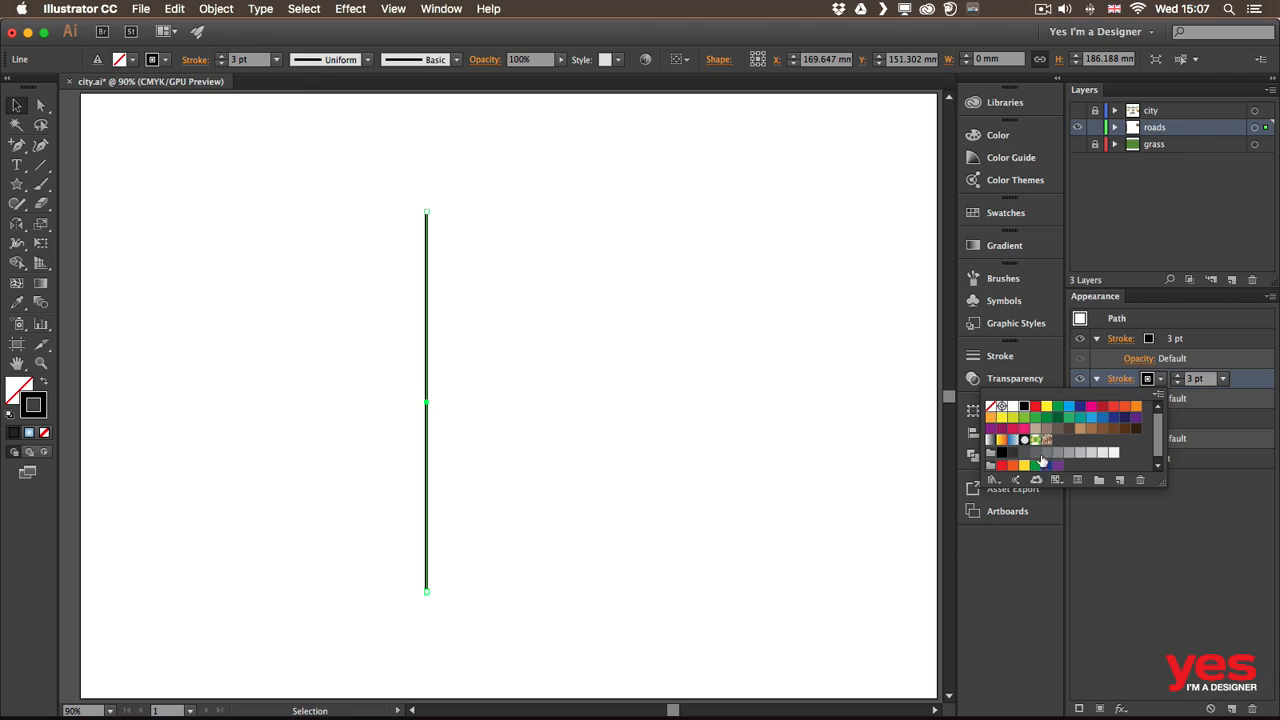
{"action": "left_click", "coordinate": [1023, 454]}
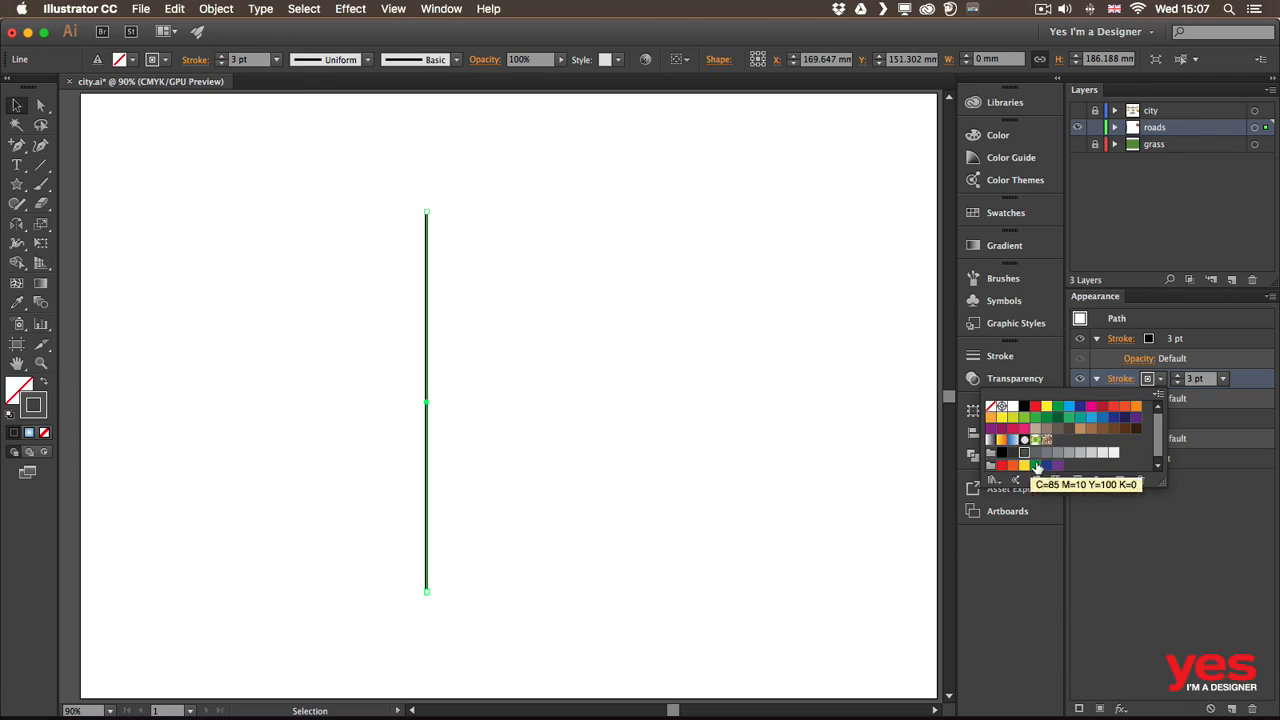
{"action": "left_click", "coordinate": [1176, 379]}
{"action": "left_click", "coordinate": [1176, 376]}
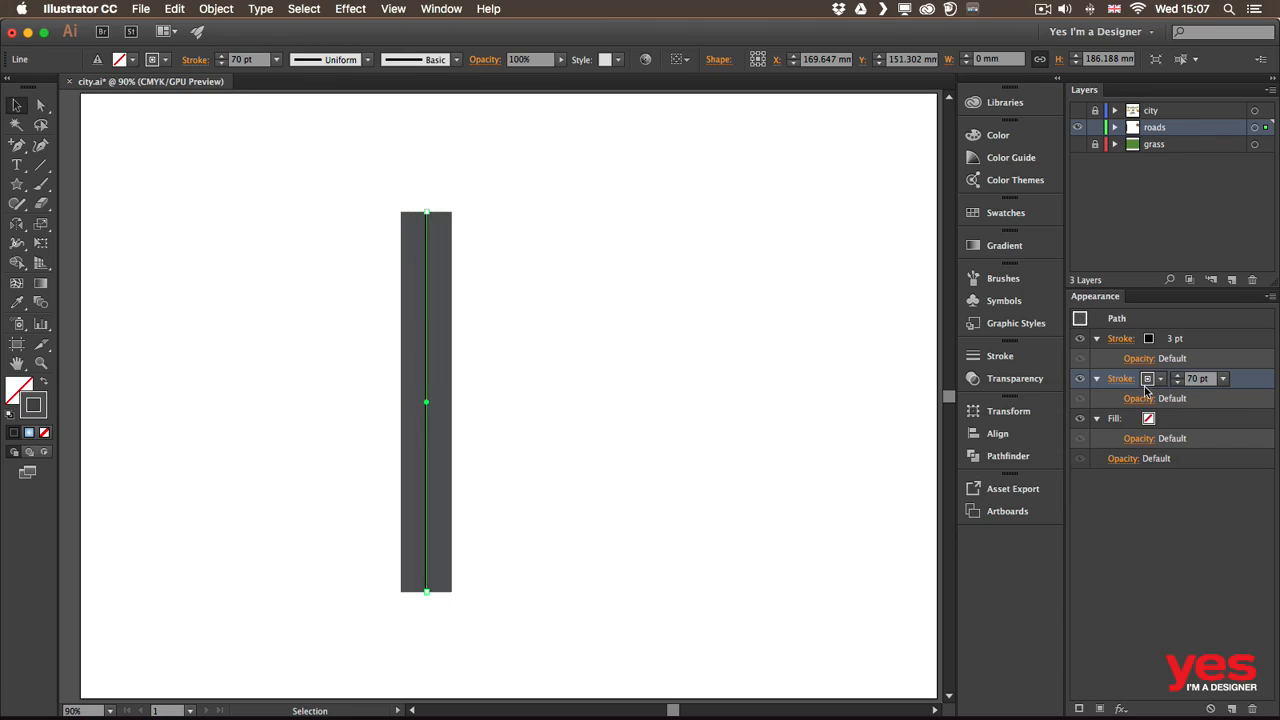
Step: Recolour the line's upper stroke orange and set its weight to 5 pt
{"action": "left_click", "coordinate": [1149, 341]}
{"action": "left_click", "coordinate": [1149, 341]}
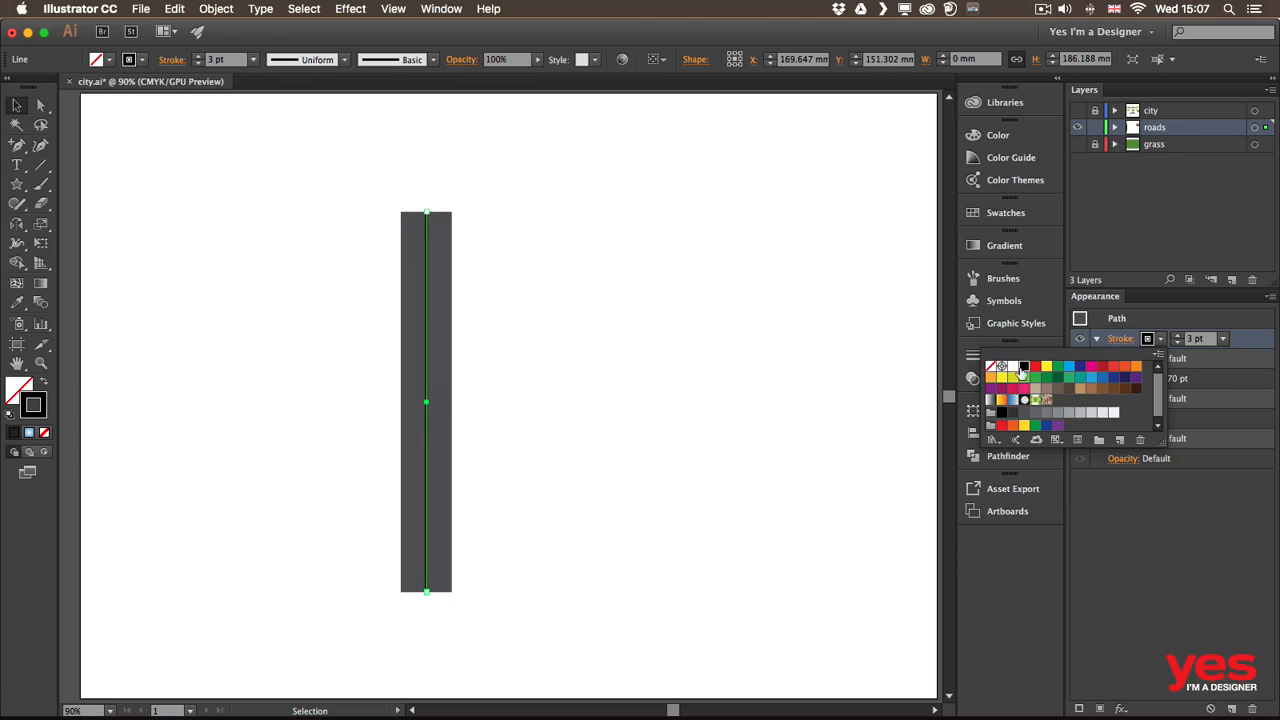
{"action": "left_click", "coordinate": [1134, 369]}
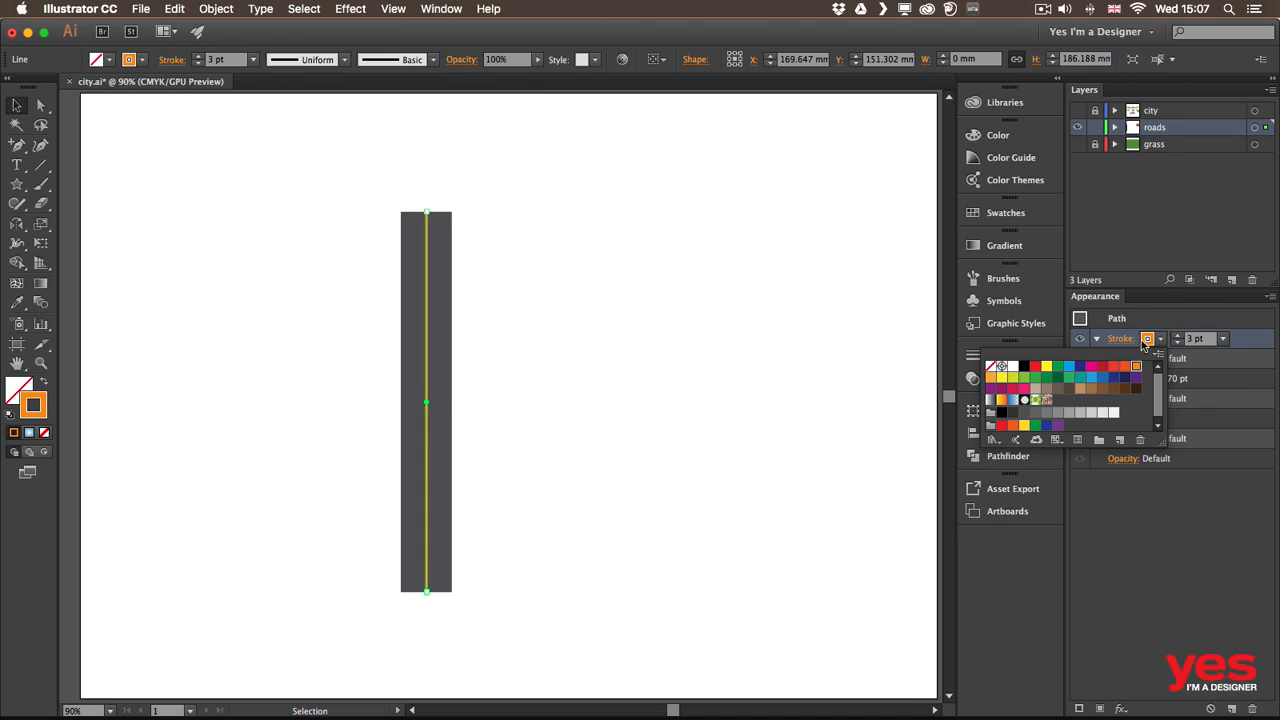
{"action": "left_click", "coordinate": [1178, 338]}
{"action": "left_click", "coordinate": [1179, 338]}
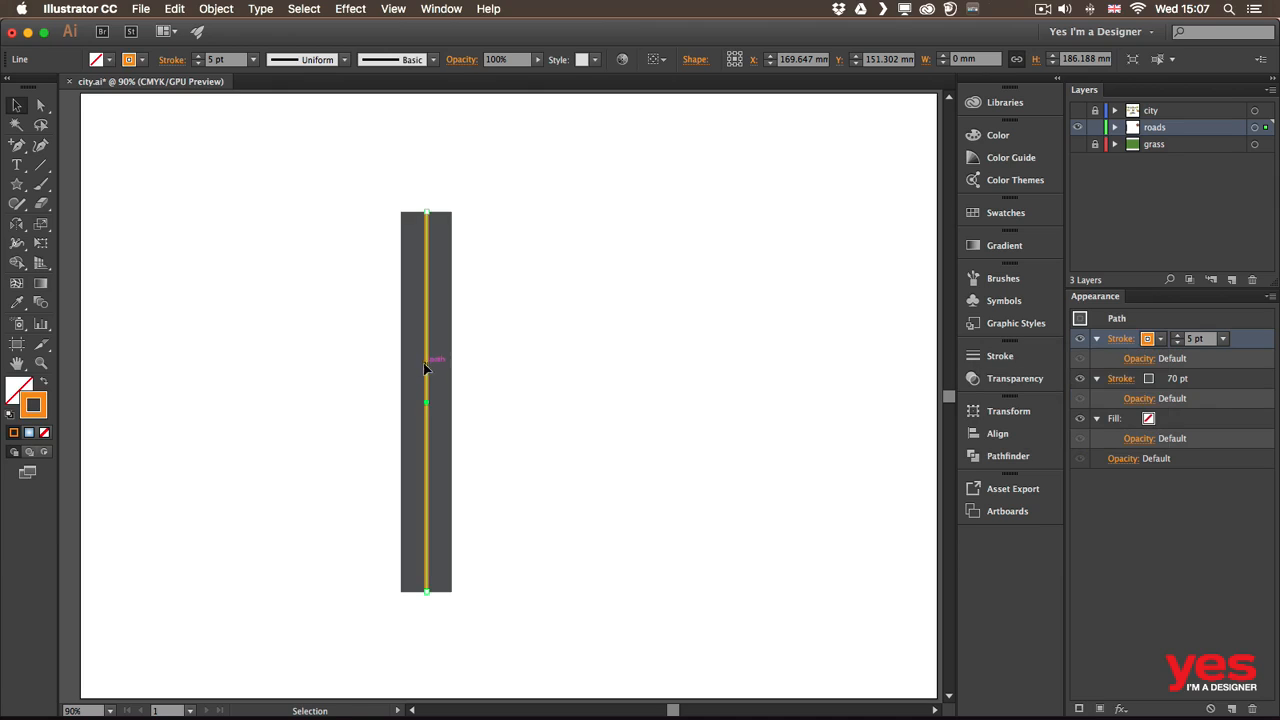
Step: Move the road line close to the artboard's right edge and set its orange stroke weight to 8 pt
{"action": "left_click_drag", "start_coordinate": [426, 363], "coordinate": [841, 352]}
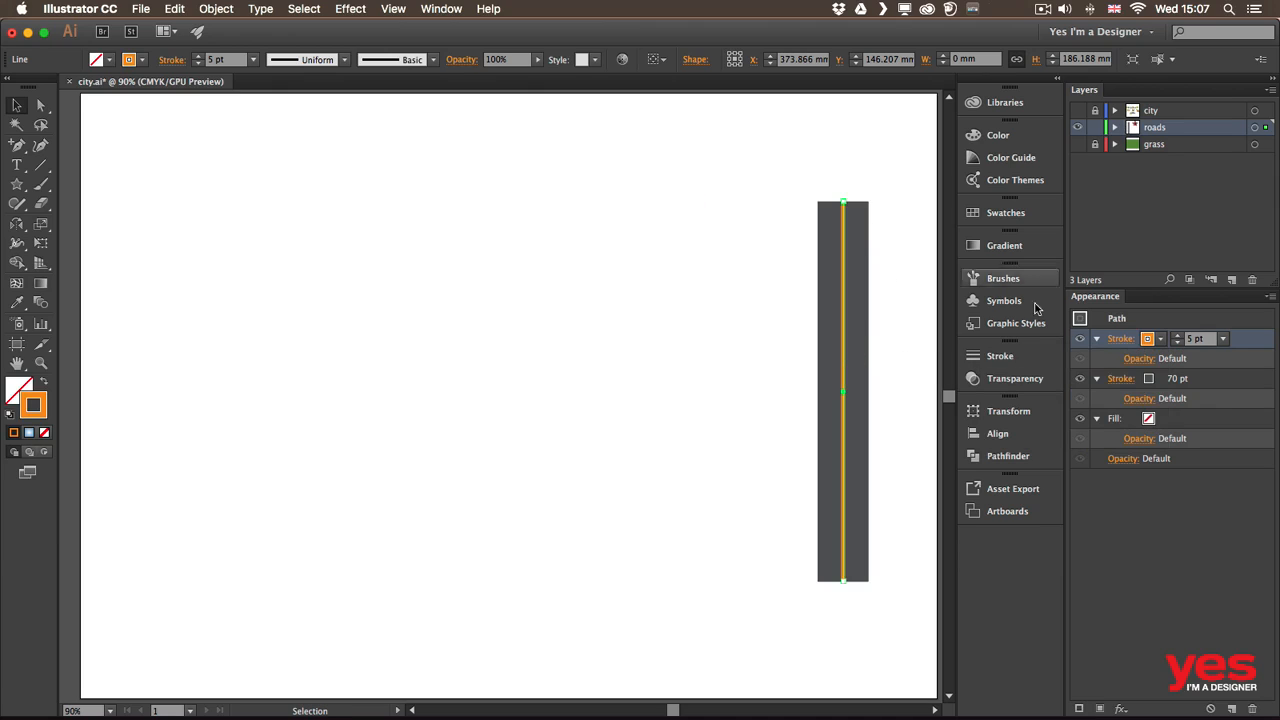
{"action": "left_click", "coordinate": [1179, 338]}
{"action": "left_click", "coordinate": [1179, 338]}
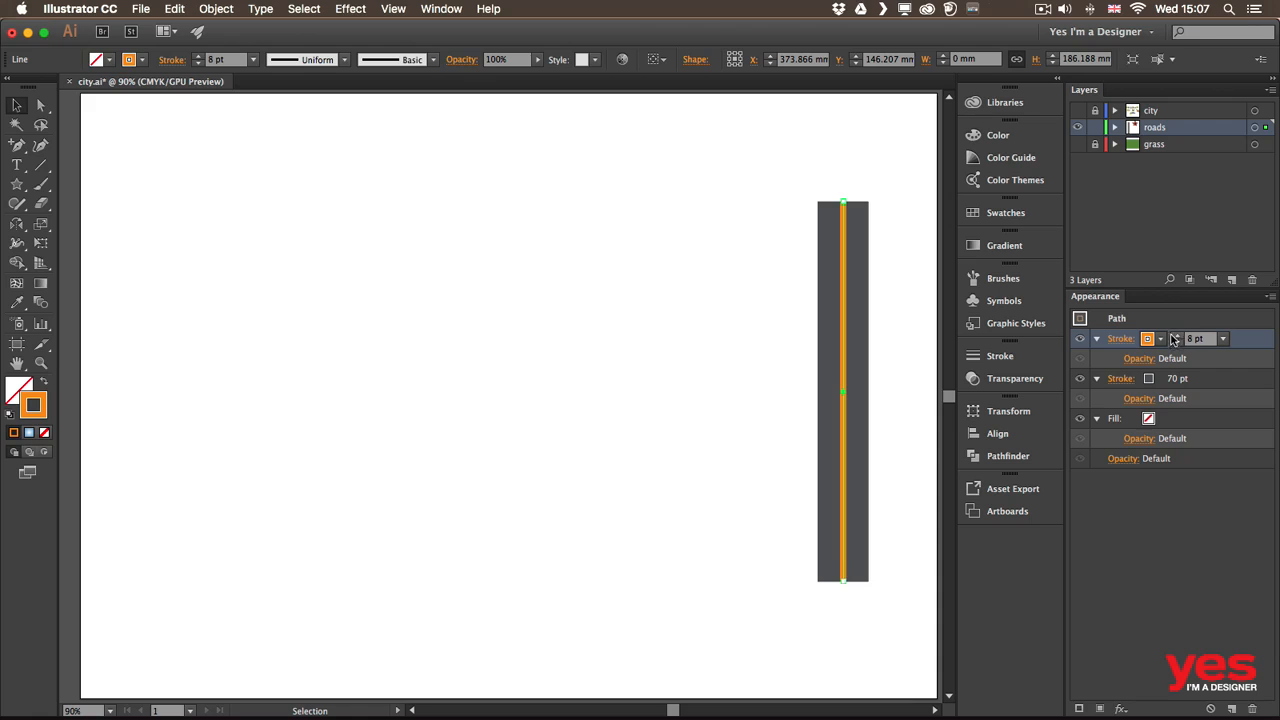
{"action": "left_click", "coordinate": [1179, 338]}
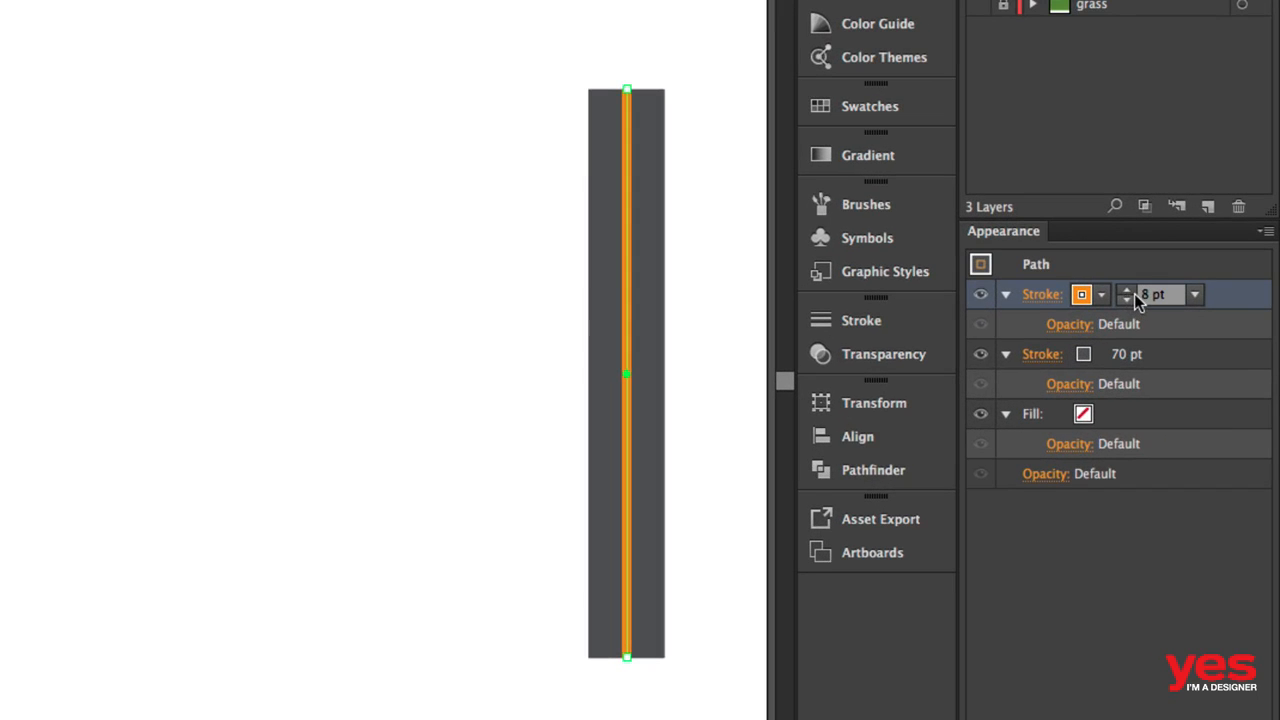
Step: Make the orange stroke a dashed line with 30 pt dashes and set its weight to 6 pt
{"action": "left_click", "coordinate": [1036, 294]}
{"action": "left_click", "coordinate": [815, 468]}
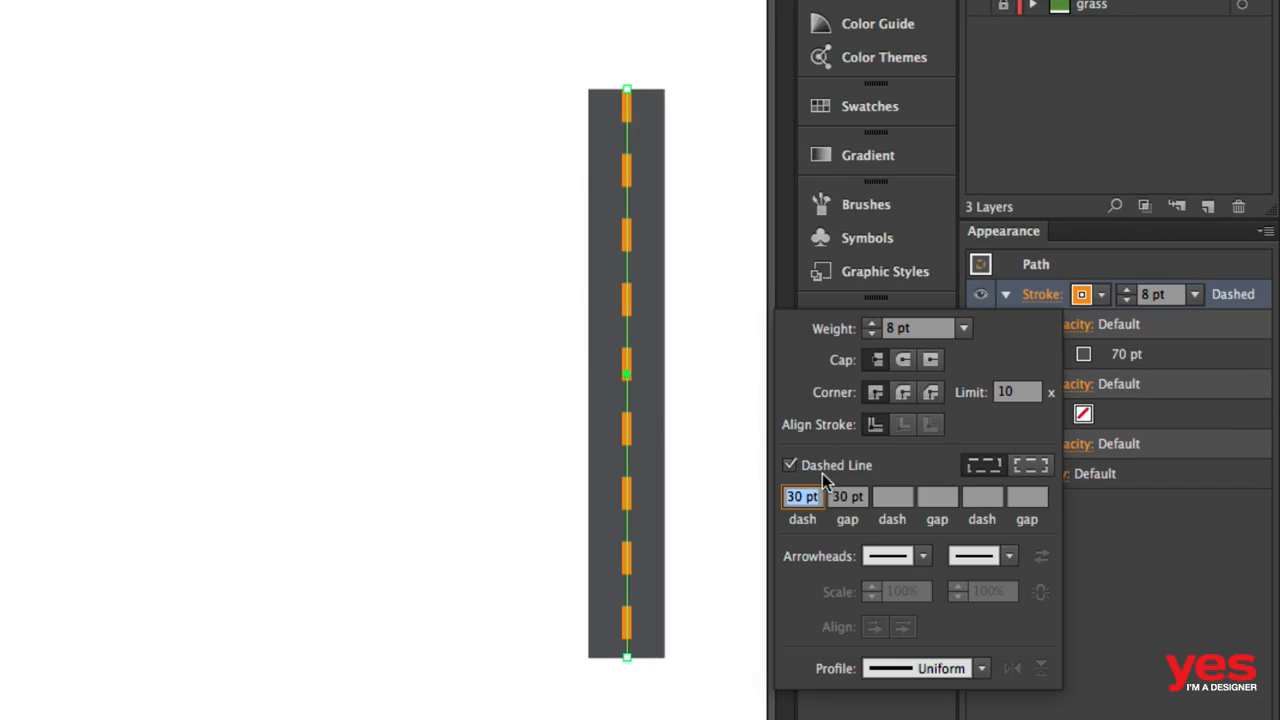
{"action": "left_click", "coordinate": [872, 334]}
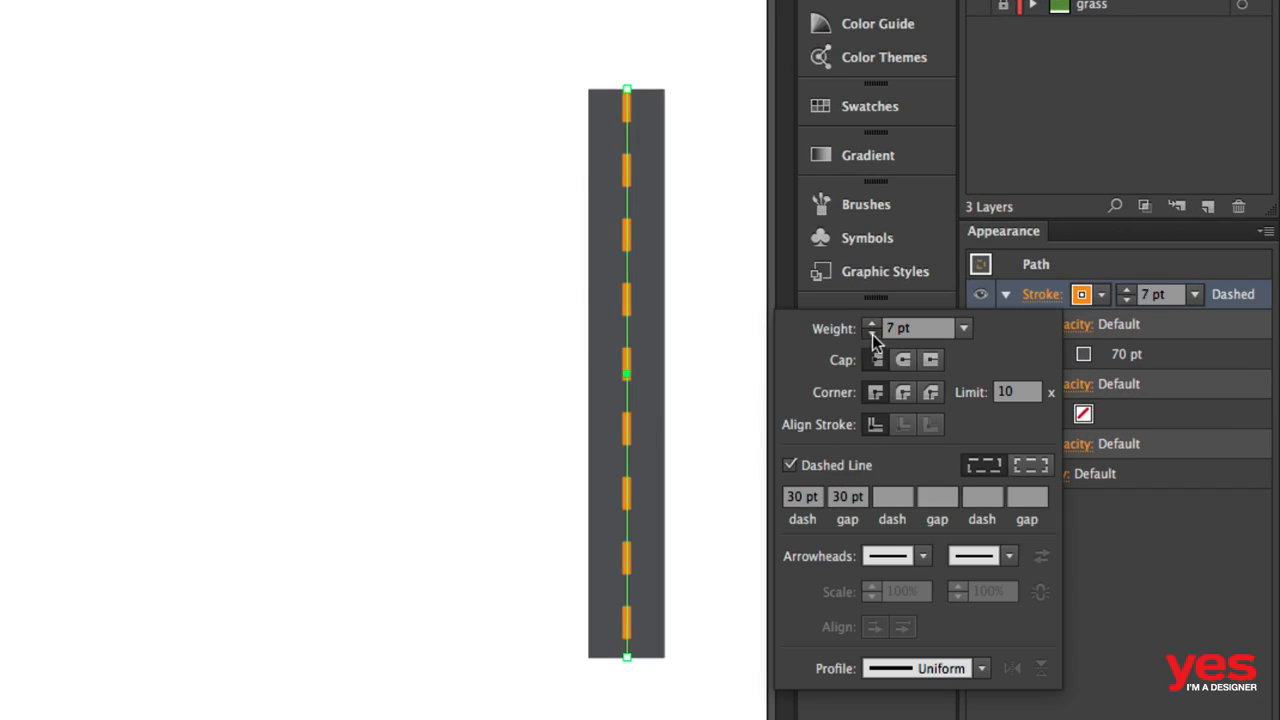
{"action": "left_click", "coordinate": [872, 334]}
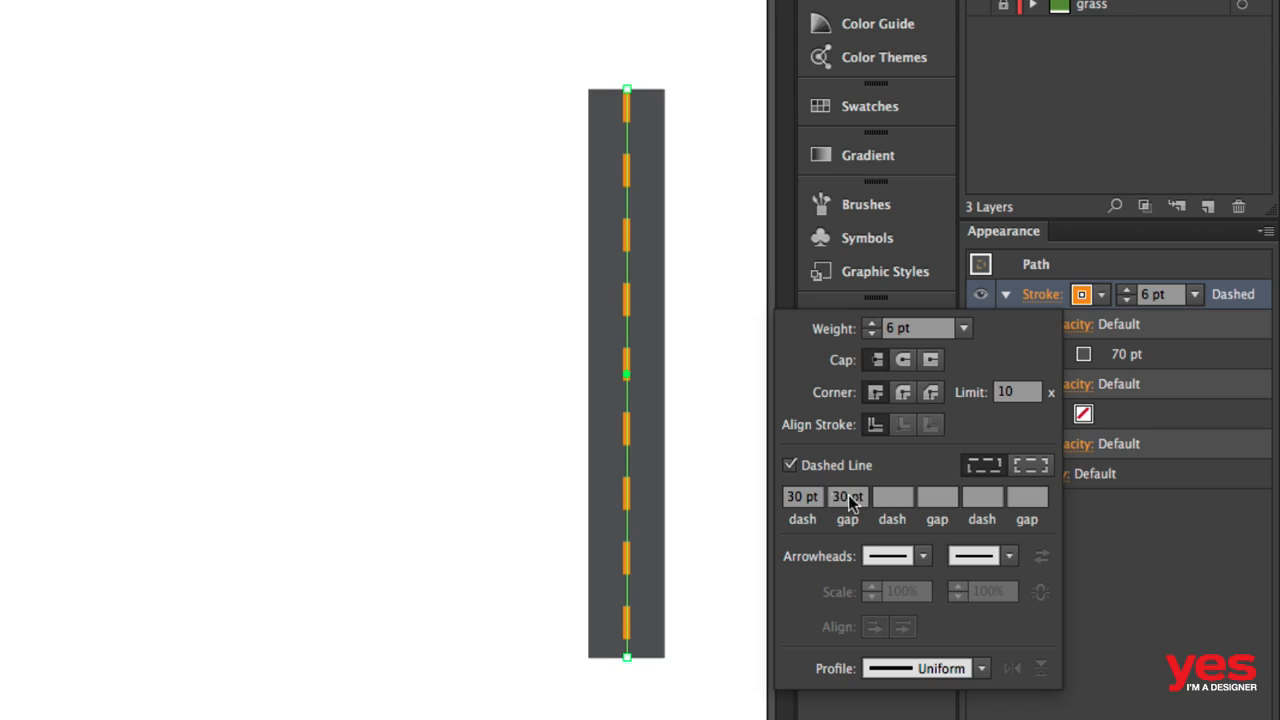
Step: Set the gap between the orange stroke's dashes to 10 pt
{"action": "left_click_drag", "start_coordinate": [863, 495], "coordinate": [818, 493]}
{"action": "key", "text": "BackSpace"}
{"action": "type", "text": "1"}
{"action": "key", "text": "Return"}
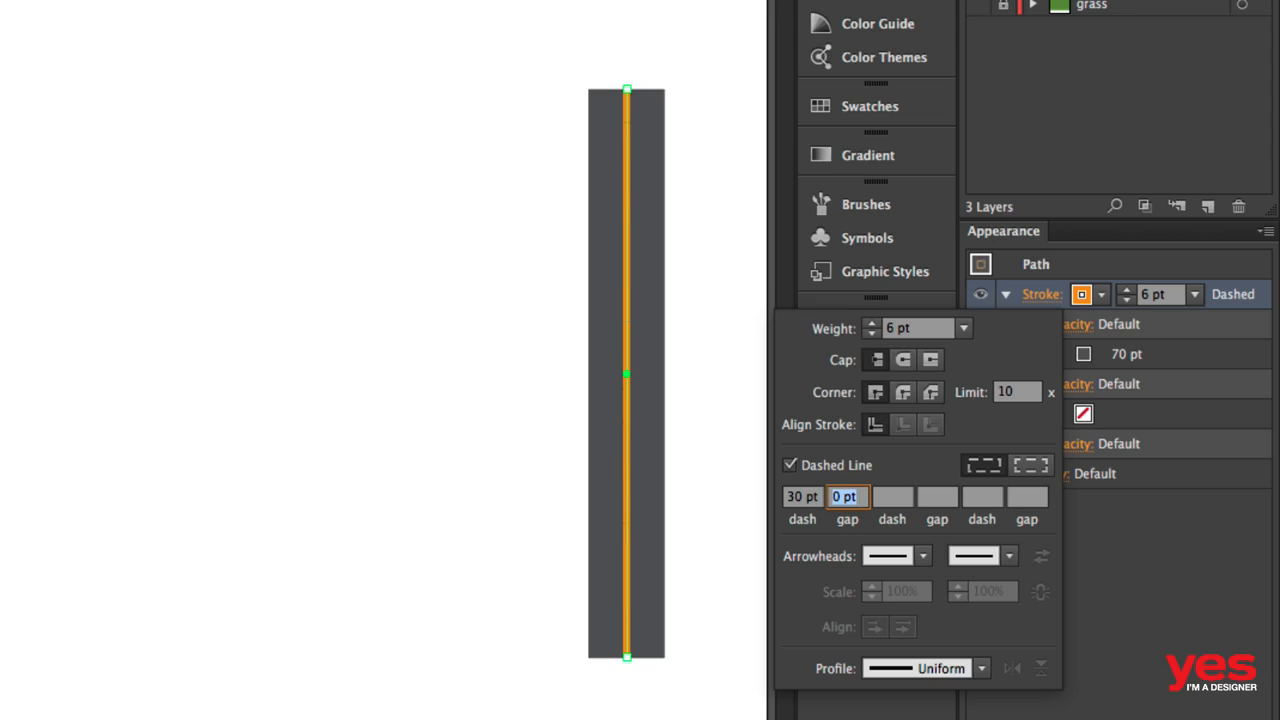
{"action": "key", "text": "Up"}
{"action": "key", "text": "Up"}
{"action": "key", "text": "Up"}
{"action": "key", "text": "Up"}
{"action": "key", "text": "Up"}
{"action": "key", "text": "Up"}
{"action": "key", "text": "Up"}
{"action": "key", "text": "Up"}
{"action": "key", "text": "Up"}
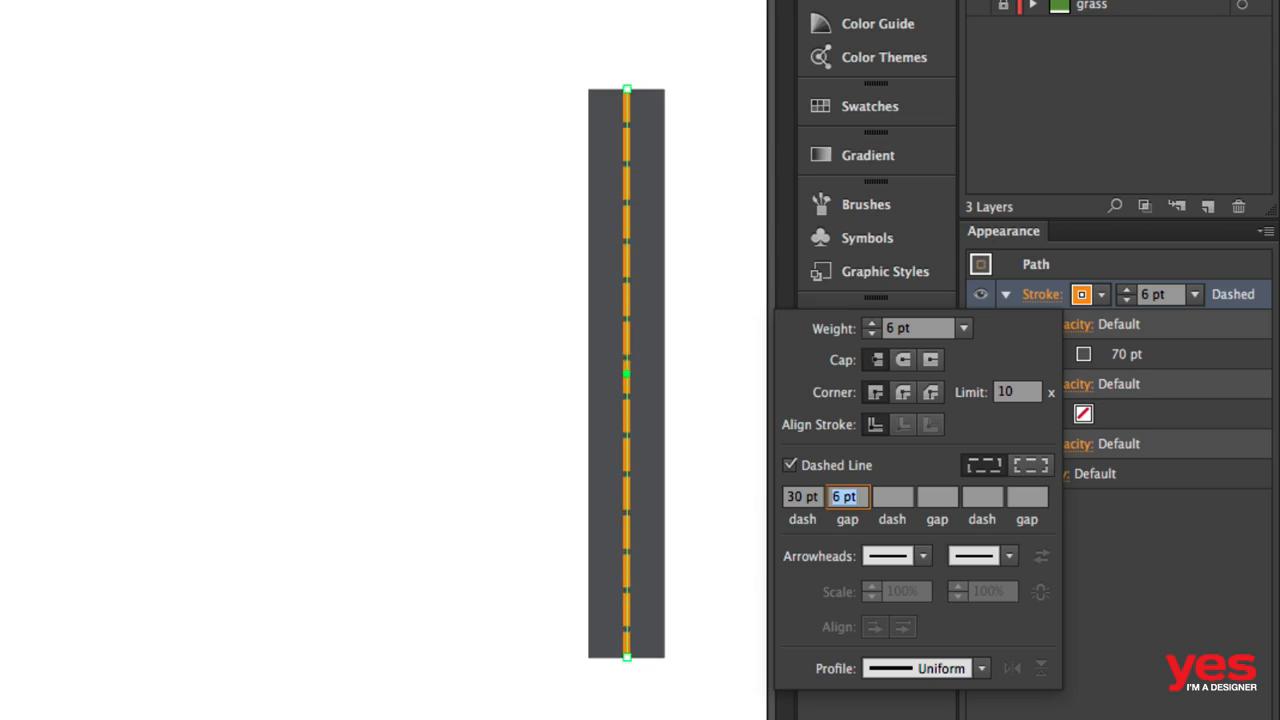
{"action": "key", "text": "Up"}
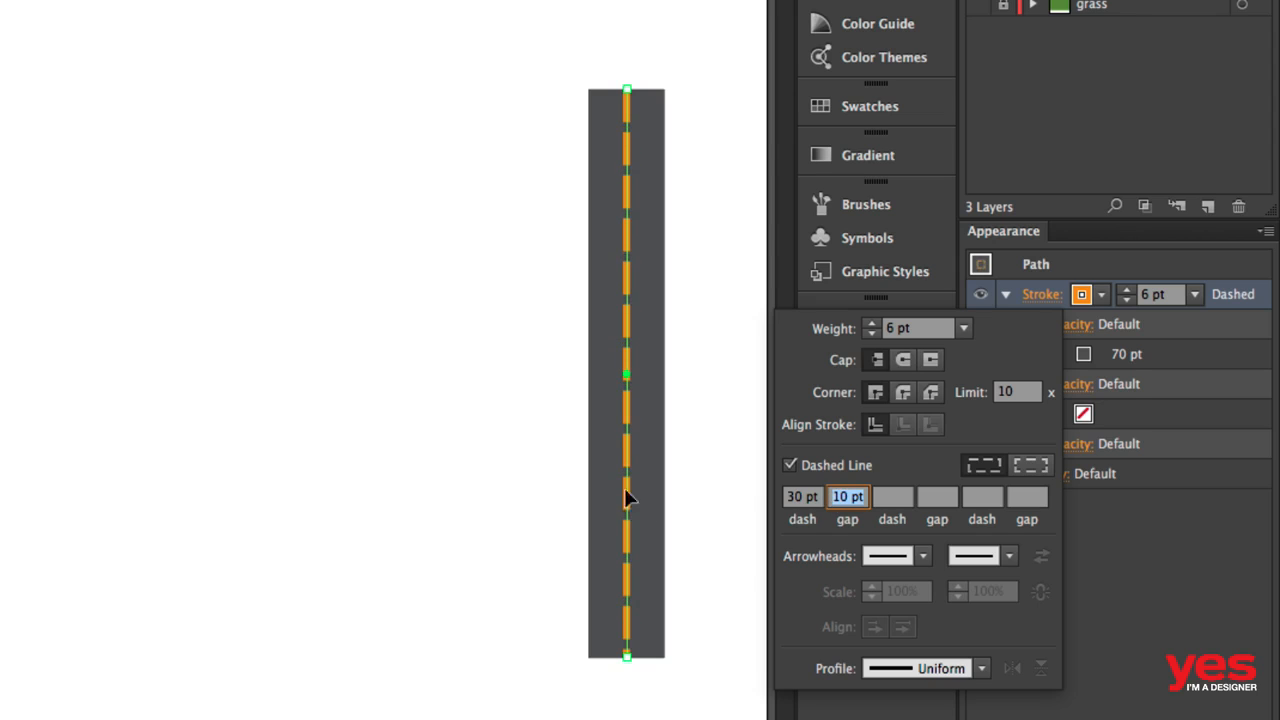
Step: Shorten the dashes of the road's orange centre line to 21 pt
{"action": "left_click", "coordinate": [800, 496]}
{"action": "key", "text": "Down"}
{"action": "key", "text": "Down"}
{"action": "key", "text": "Down"}
{"action": "key", "text": "Down"}
{"action": "key", "text": "Down"}
{"action": "key", "text": "Down"}
{"action": "key", "text": "Down"}
{"action": "key", "text": "Down"}
{"action": "key", "text": "Down"}
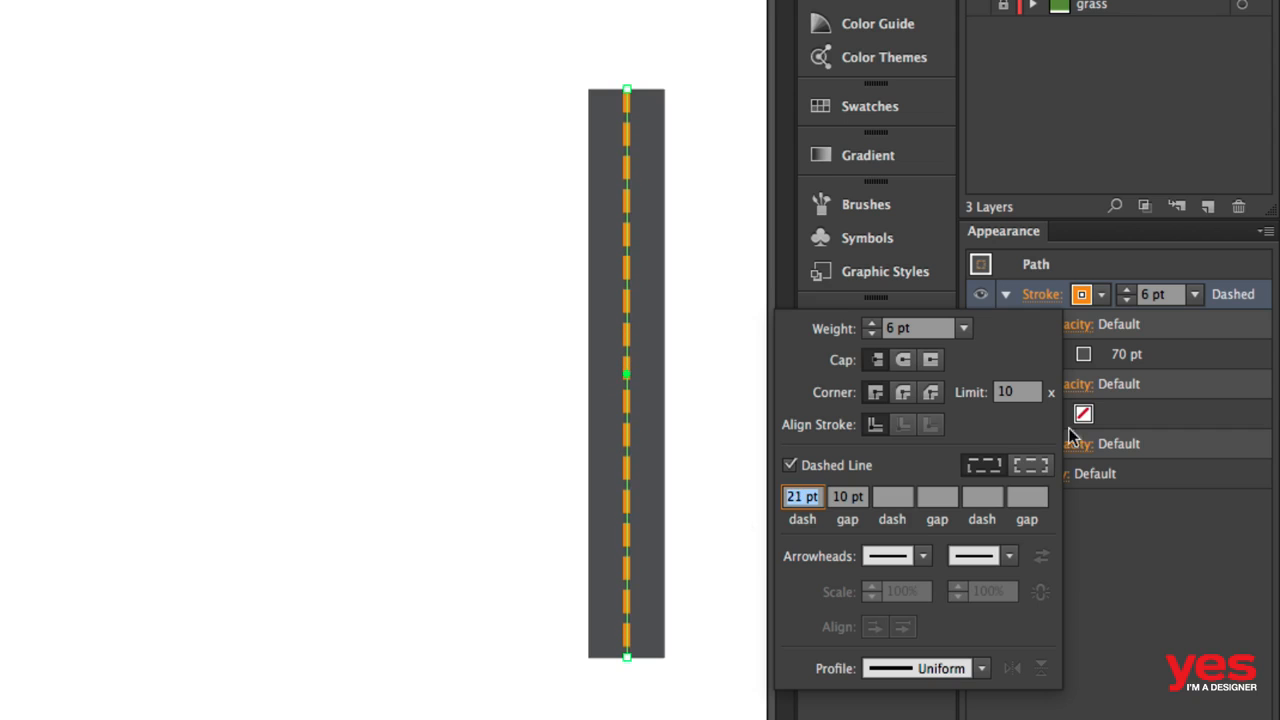
Step: Set the gap between the orange centre line's dashes to 16 pt and close the stroke options
{"action": "left_click", "coordinate": [859, 492]}
{"action": "key", "text": "Up"}
{"action": "key", "text": "Up"}
{"action": "key", "text": "Up"}
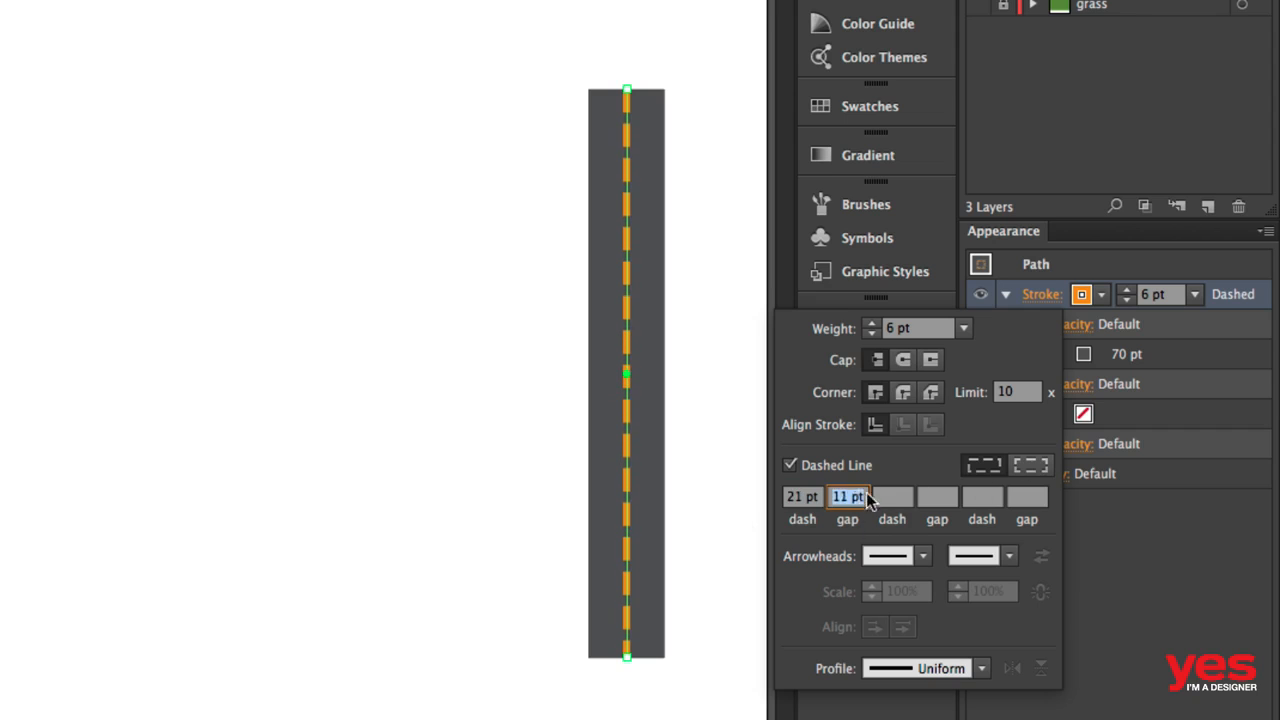
{"action": "key", "text": "Up"}
{"action": "key", "text": "Up"}
{"action": "key", "text": "Up"}
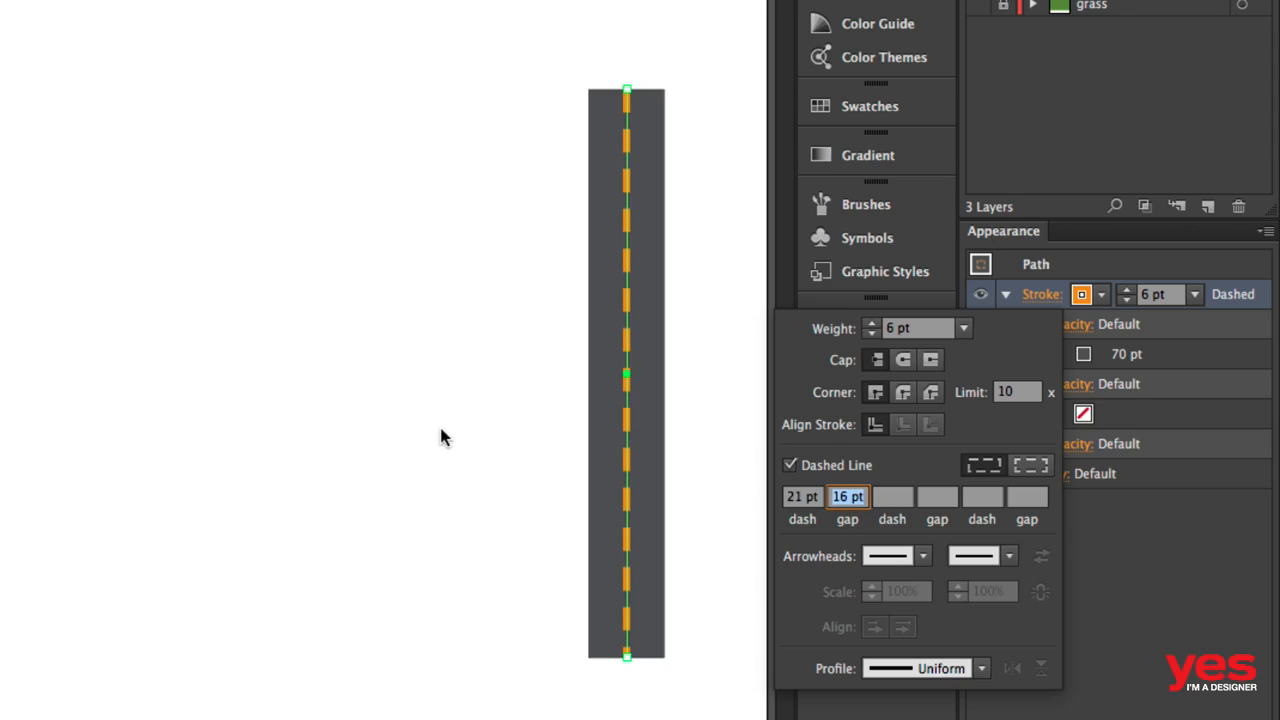
{"action": "left_click", "coordinate": [440, 437]}
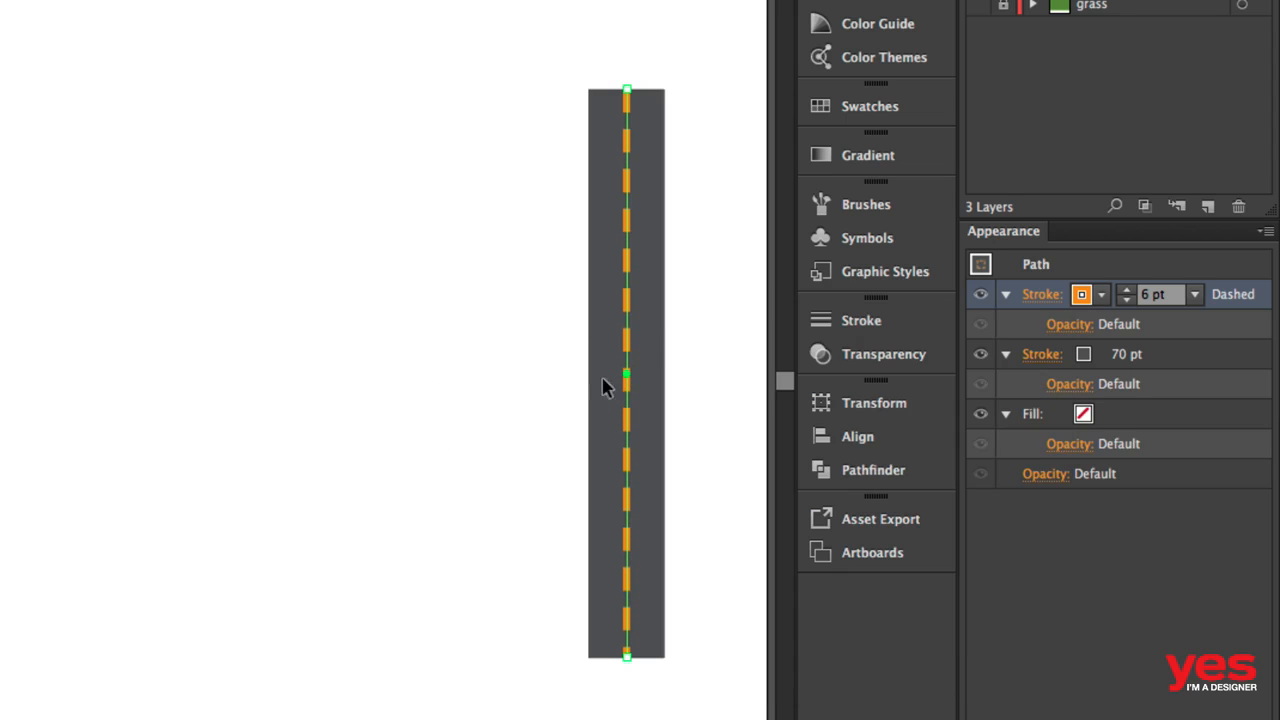
Step: Duplicate the road's dark grey 70 pt stroke and set the lower copy's weight to 80 pt
{"action": "left_click", "coordinate": [1155, 355]}
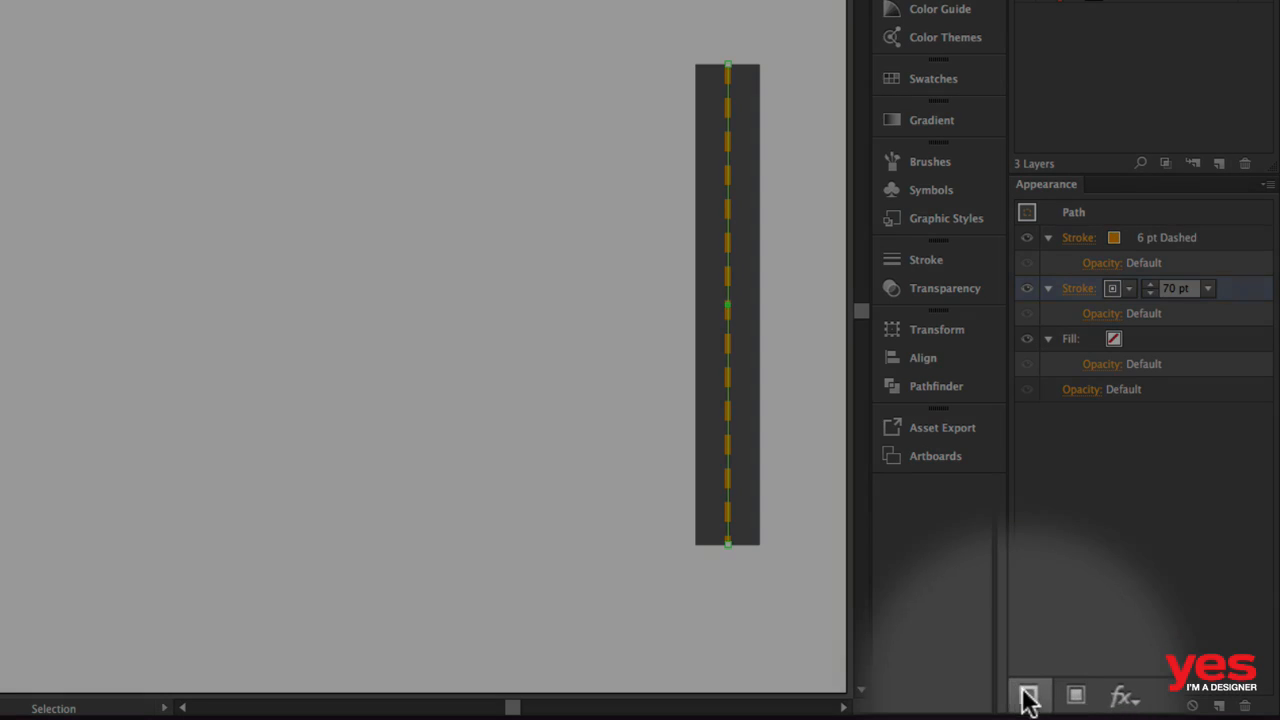
{"action": "left_click", "coordinate": [1025, 703]}
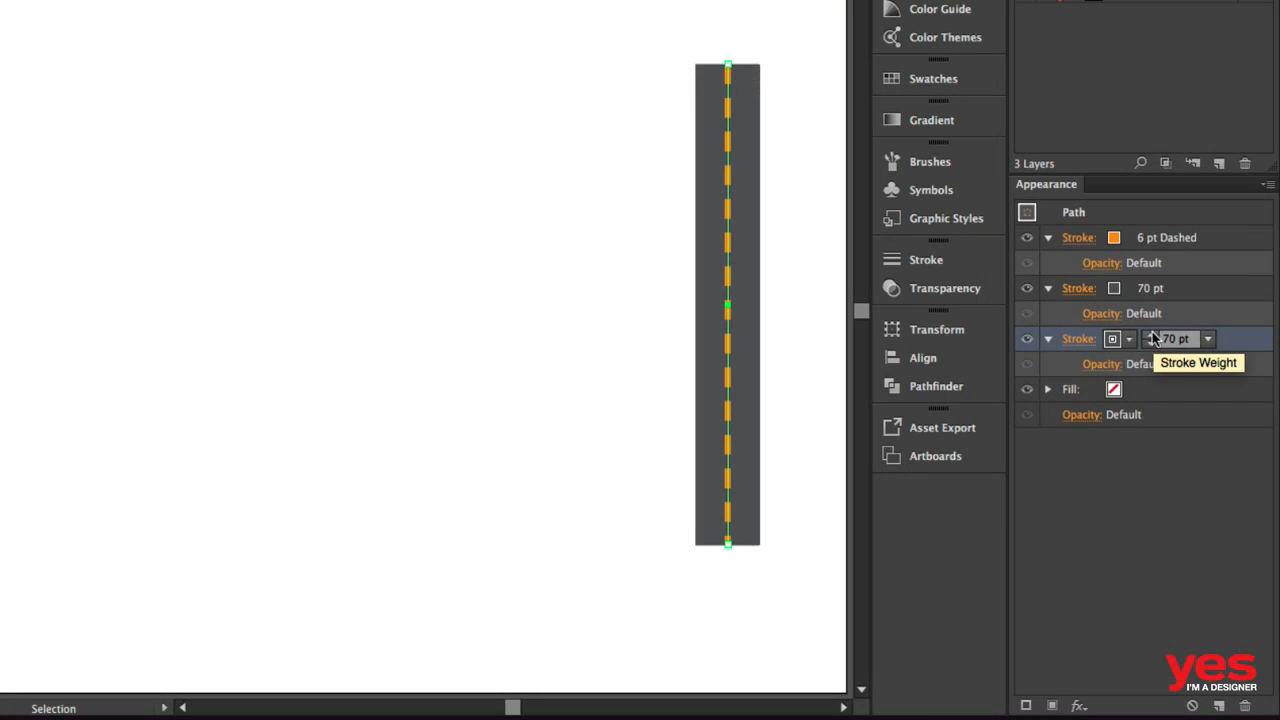
{"action": "left_click", "coordinate": [1151, 336]}
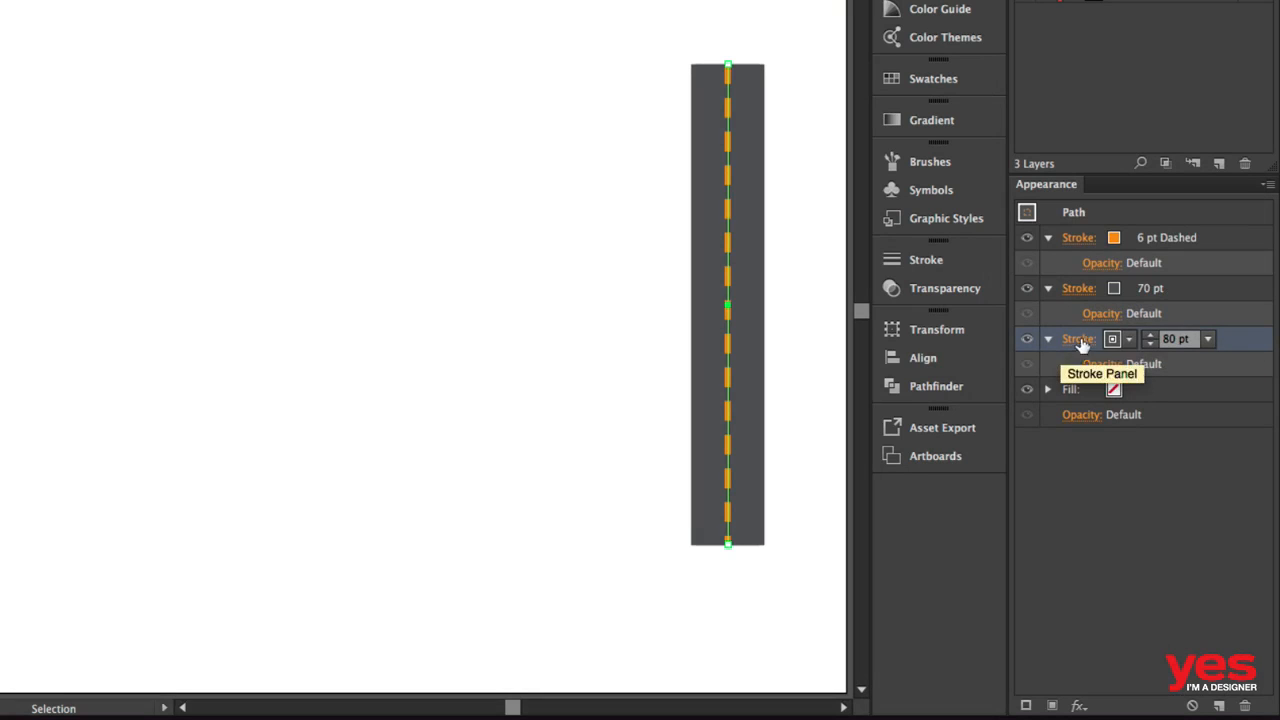
Step: Recolour the road's lowest stroke light grey, trying yellow and red swatches on the way
{"action": "left_click", "coordinate": [1128, 340]}
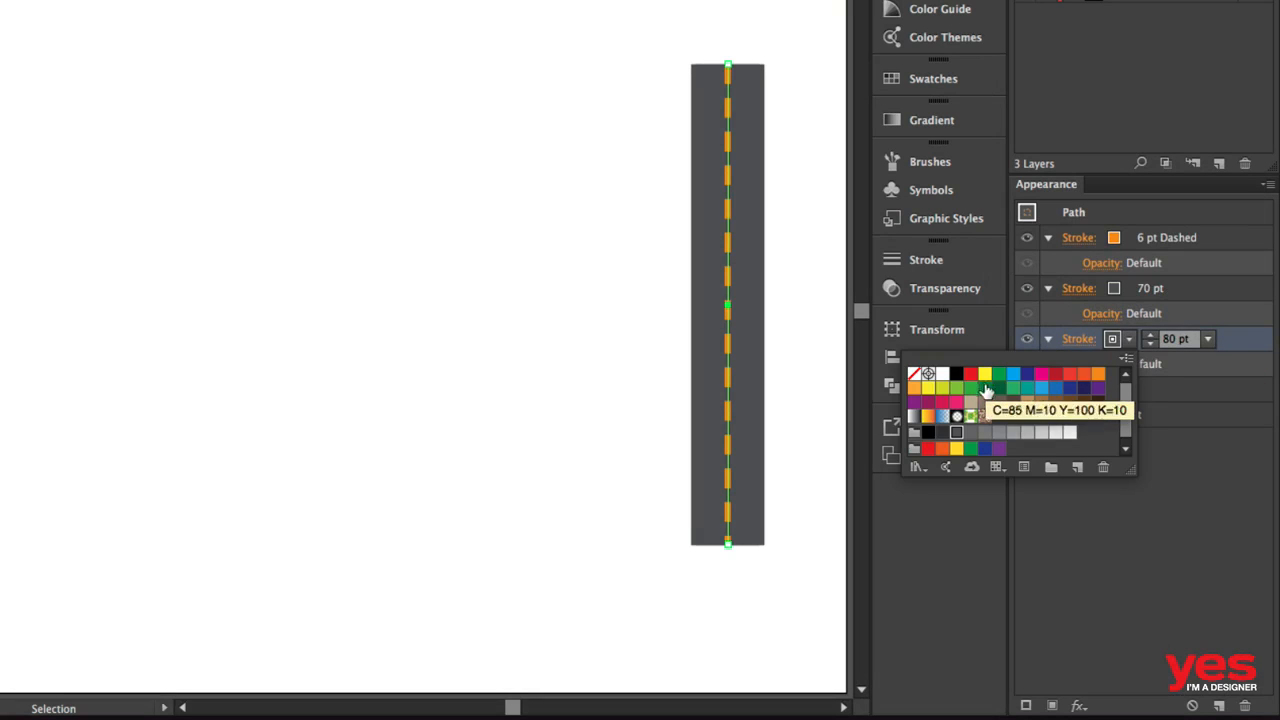
{"action": "left_click", "coordinate": [985, 375]}
{"action": "left_click", "coordinate": [970, 376]}
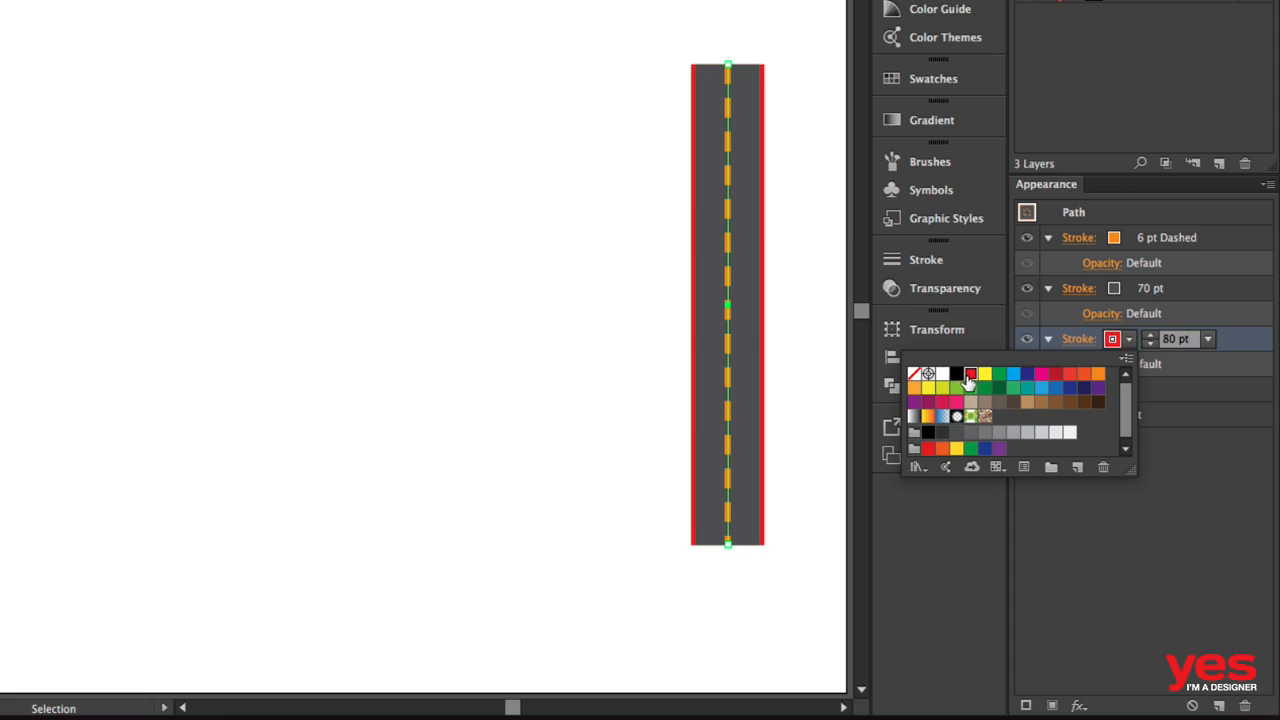
{"action": "left_click", "coordinate": [1058, 436]}
{"action": "left_click", "coordinate": [1041, 434]}
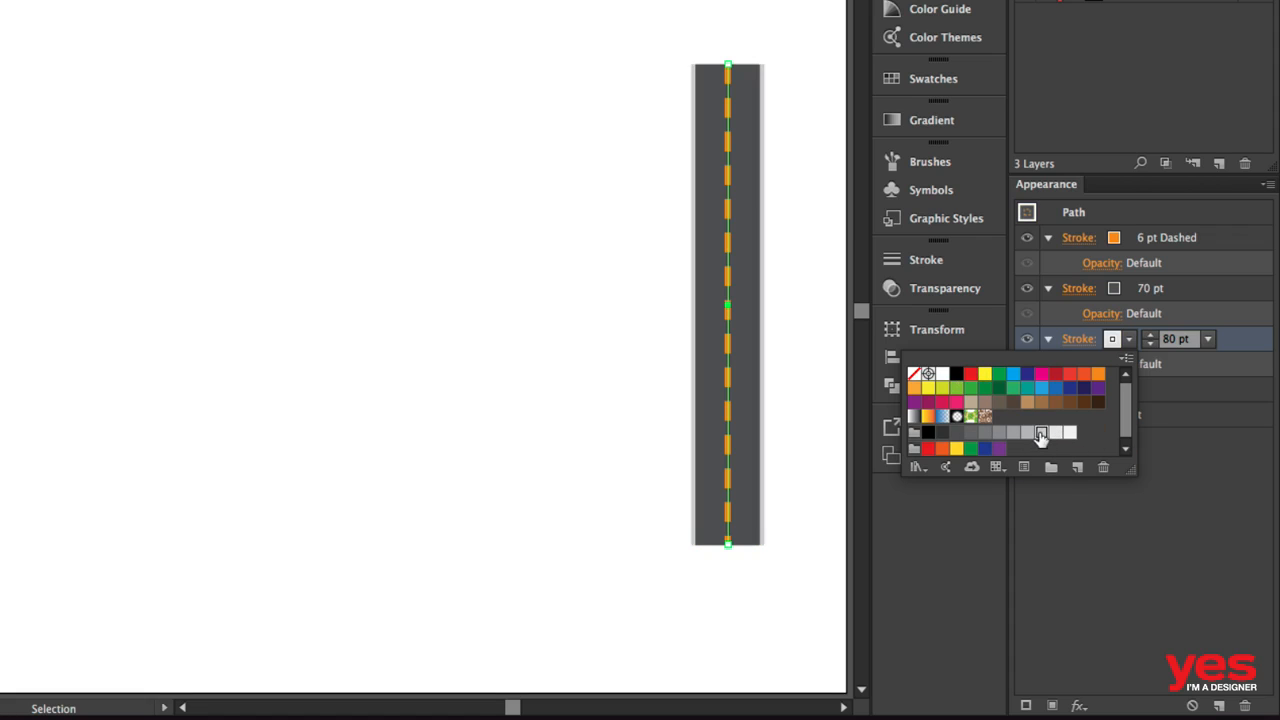
Step: Set the weight of the light grey edge stroke to 85 pt
{"action": "left_click", "coordinate": [1147, 341]}
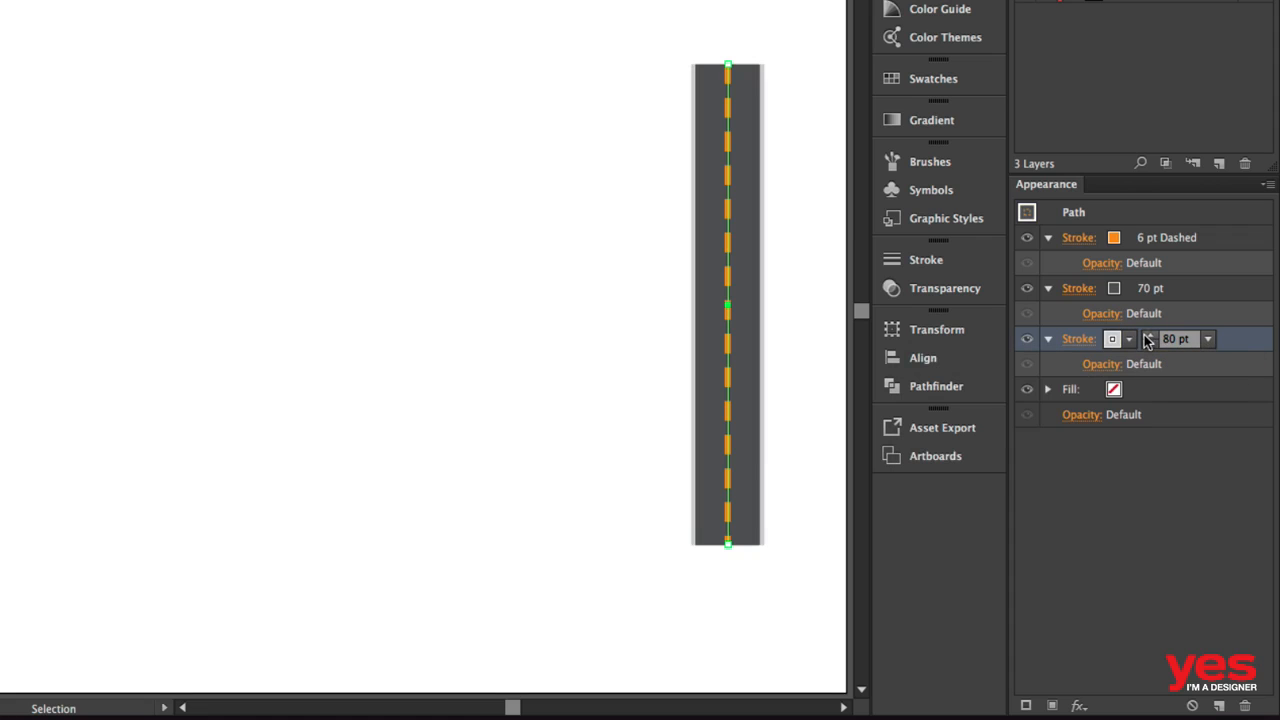
{"action": "left_click", "coordinate": [1148, 336]}
{"action": "left_click", "coordinate": [1148, 336]}
{"action": "left_click", "coordinate": [1148, 336]}
{"action": "left_click", "coordinate": [1148, 336]}
{"action": "left_click", "coordinate": [1148, 336]}
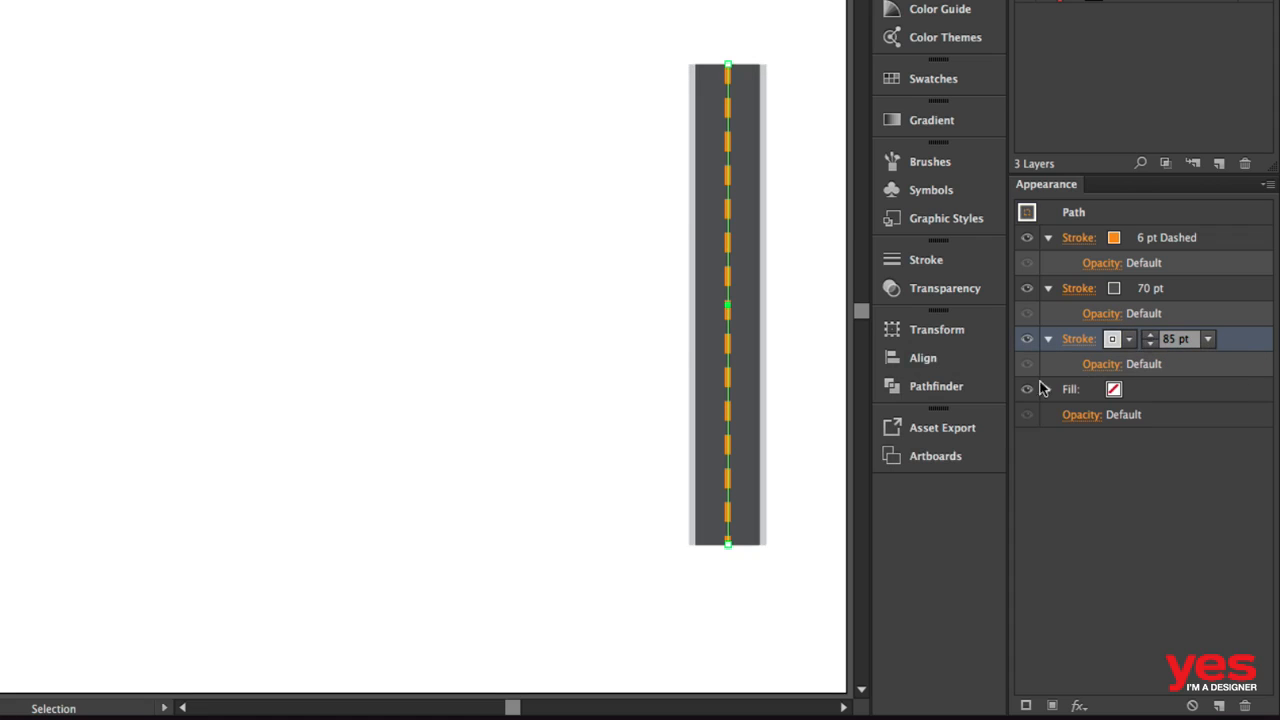
Step: Move the road from the artboard's right side over to the left and slightly down
{"action": "left_click", "coordinate": [781, 369]}
{"action": "left_click", "coordinate": [766, 305]}
{"action": "left_click_drag", "start_coordinate": [742, 282], "coordinate": [292, 322]}
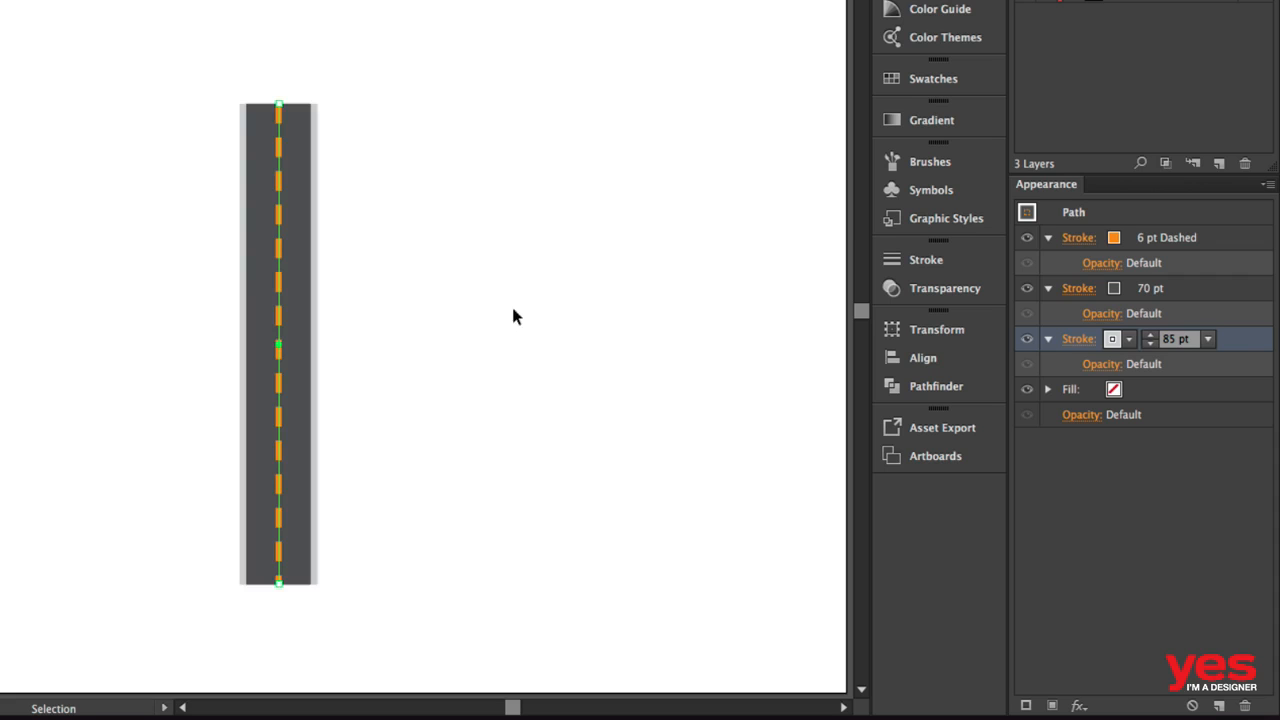
Step: Hide and show the orange, dark grey and light grey strokes one at a time to examine each one's contribution
{"action": "left_click", "coordinate": [1025, 240]}
{"action": "left_click", "coordinate": [1024, 240]}
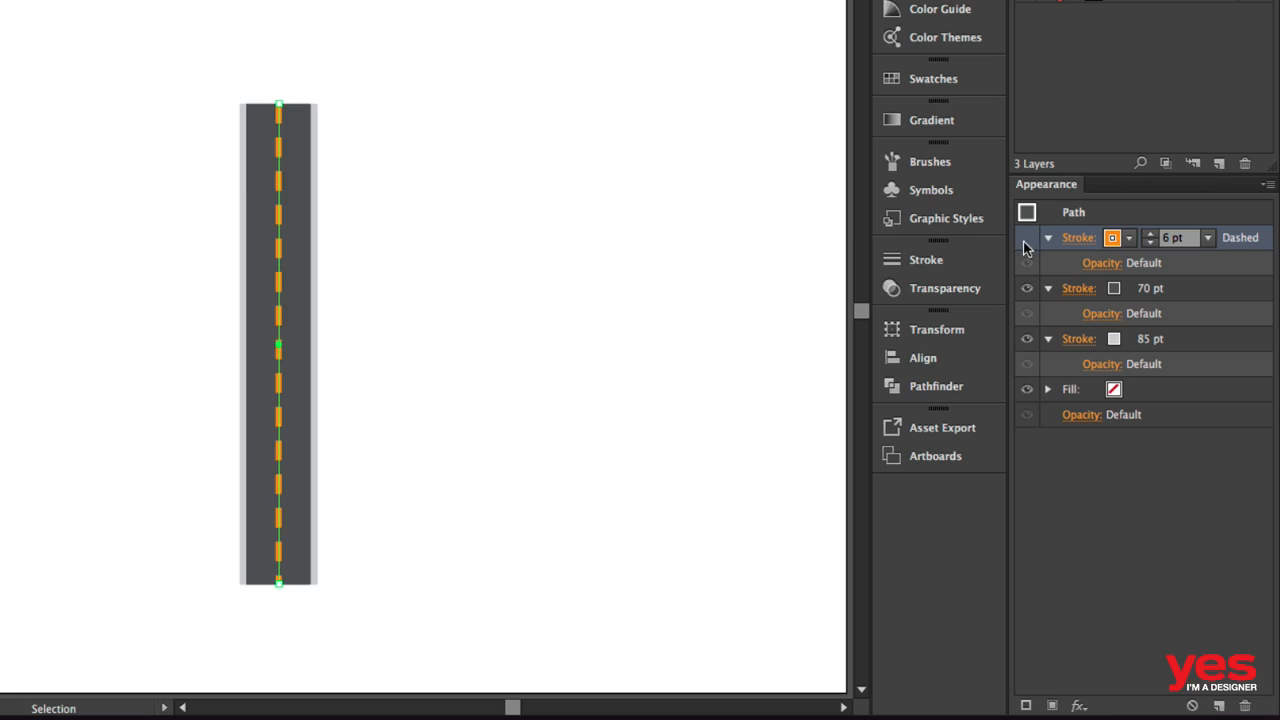
{"action": "left_click", "coordinate": [1026, 291]}
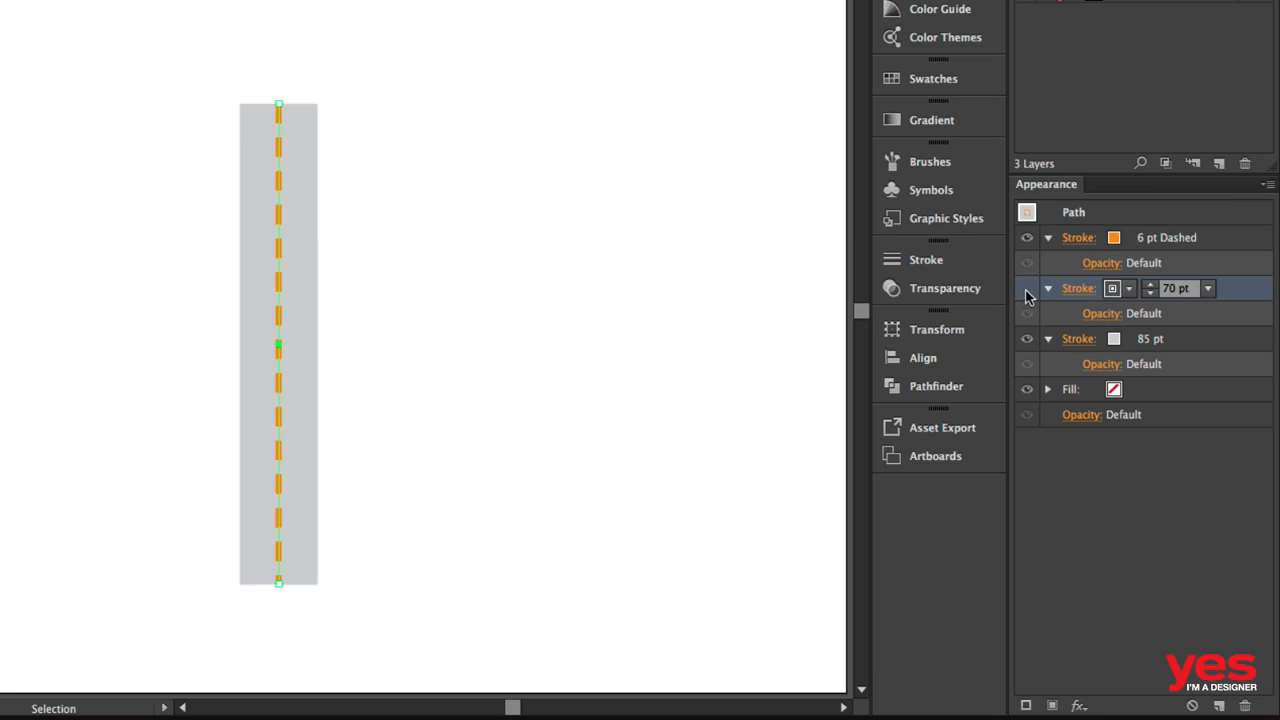
{"action": "left_click", "coordinate": [1027, 293]}
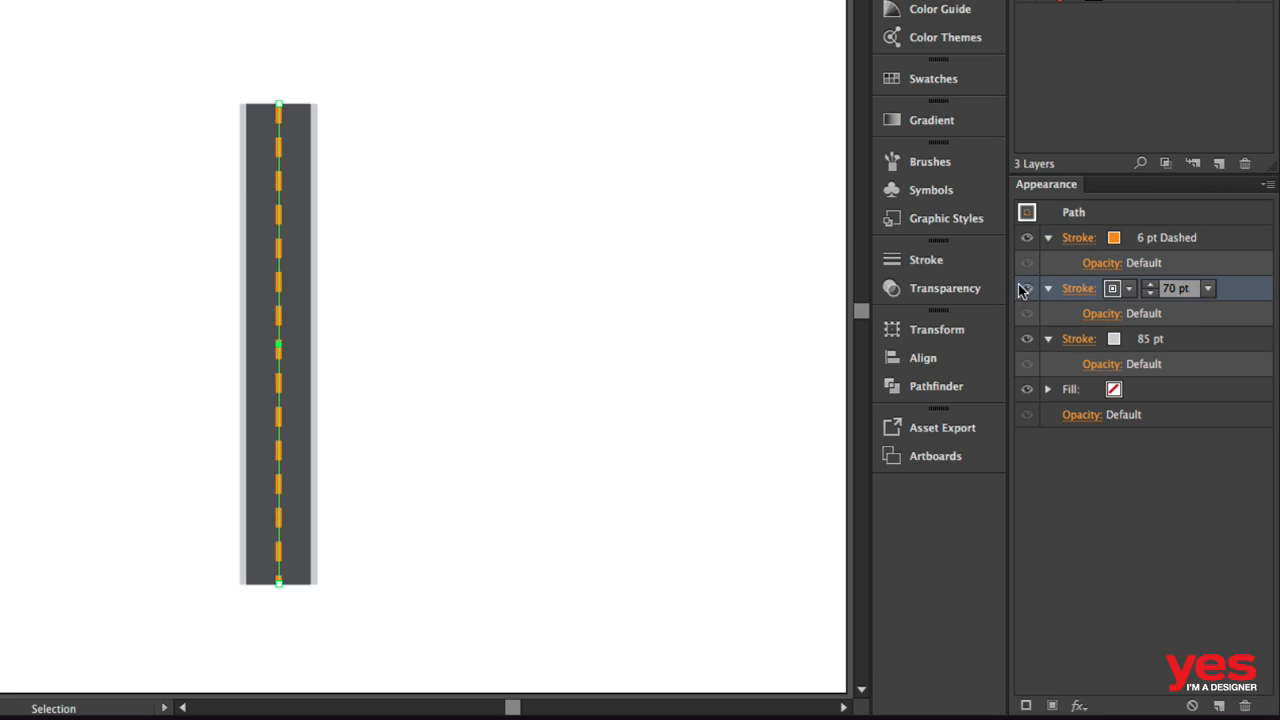
{"action": "left_click", "coordinate": [1029, 340]}
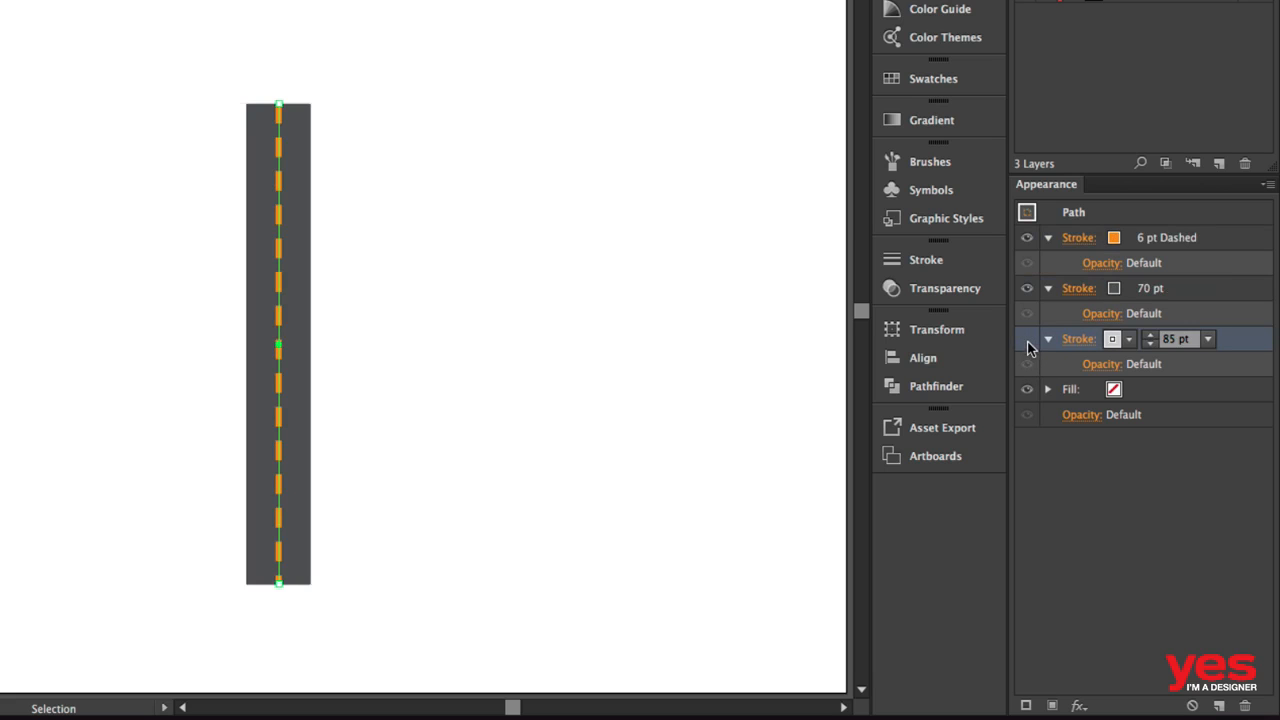
{"action": "left_click", "coordinate": [1030, 341]}
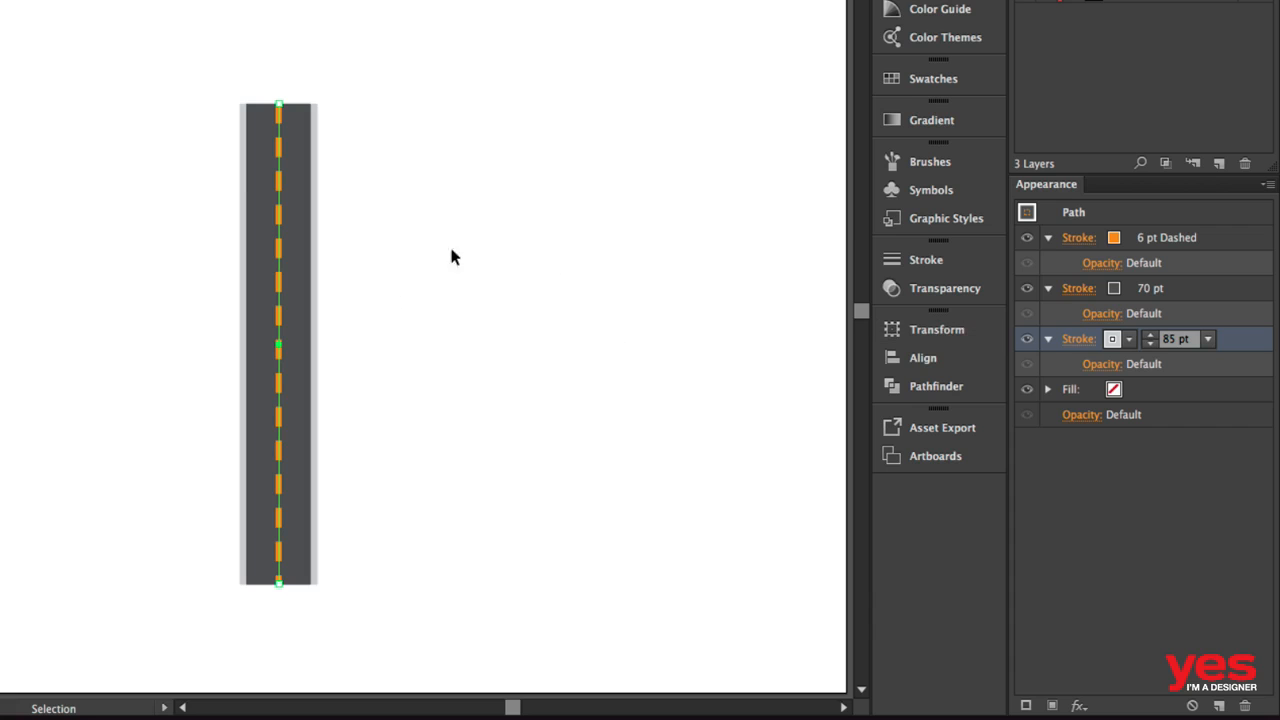
Step: Move the road off the artboard below the scribbled red star, shift the star up to make room, and deselect
{"action": "key", "text": "space"}
{"action": "left_click_drag", "start_coordinate": [658, 322], "coordinate": [341, 313]}
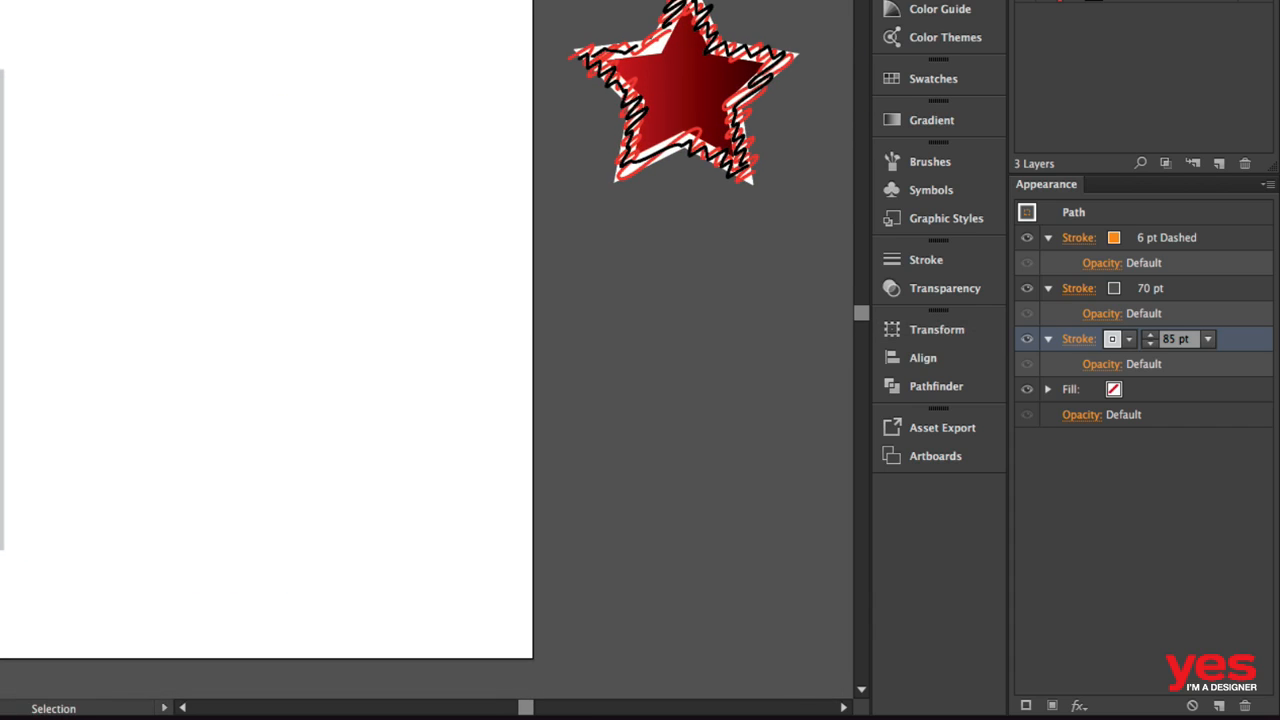
{"action": "left_click_drag", "start_coordinate": [3, 305], "coordinate": [664, 373]}
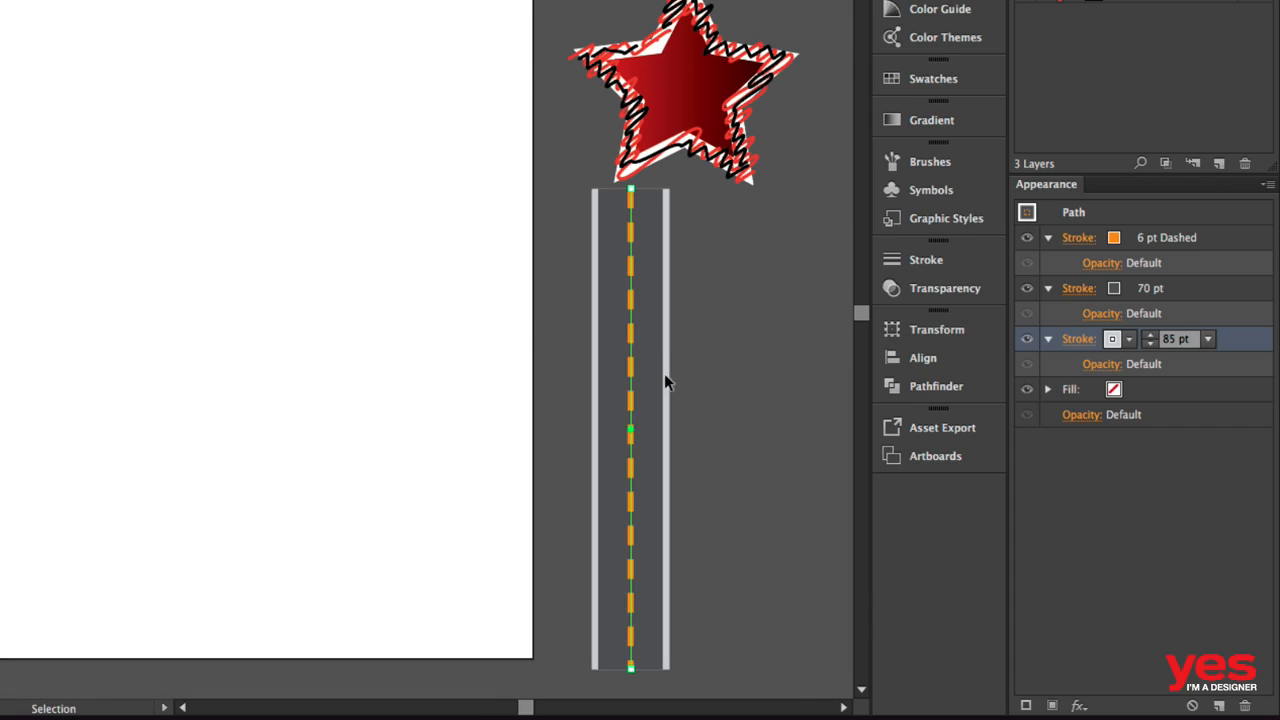
{"action": "left_click_drag", "start_coordinate": [672, 110], "coordinate": [672, 42]}
{"action": "key", "text": "space"}
{"action": "left_click_drag", "start_coordinate": [721, 250], "coordinate": [654, 234]}
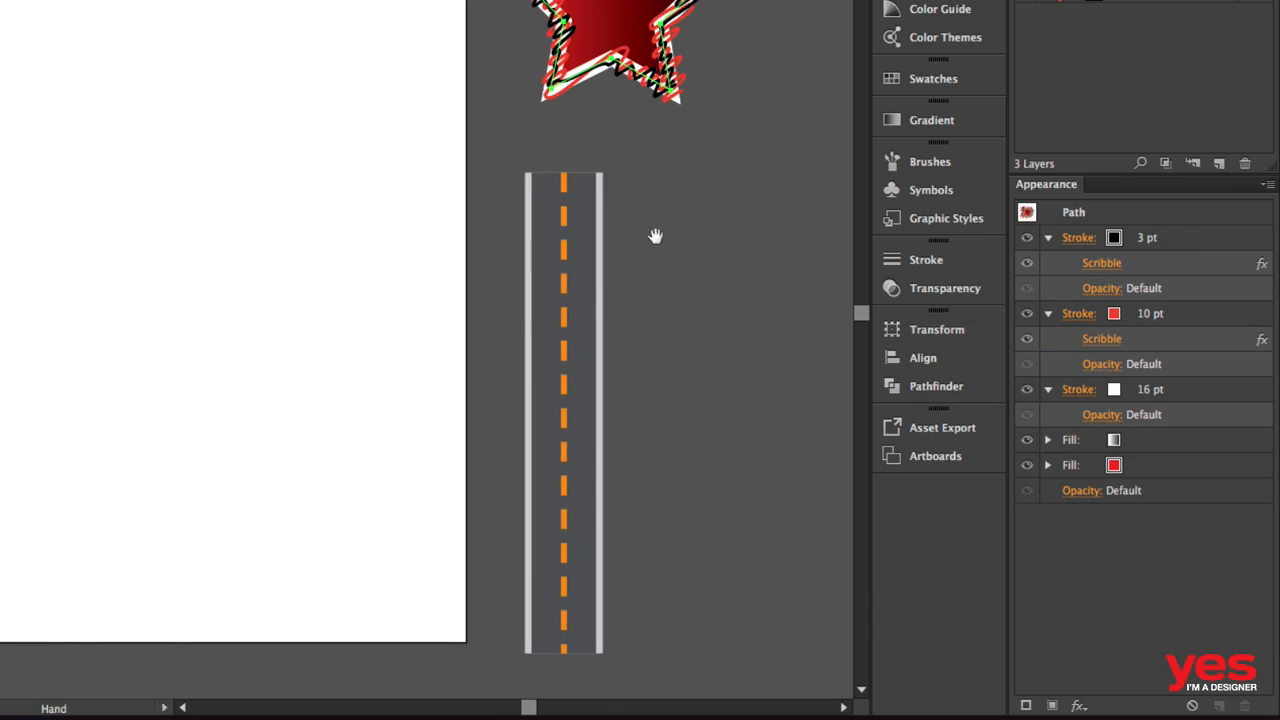
{"action": "left_click_drag", "start_coordinate": [563, 292], "coordinate": [580, 273]}
{"action": "left_click", "coordinate": [670, 267]}
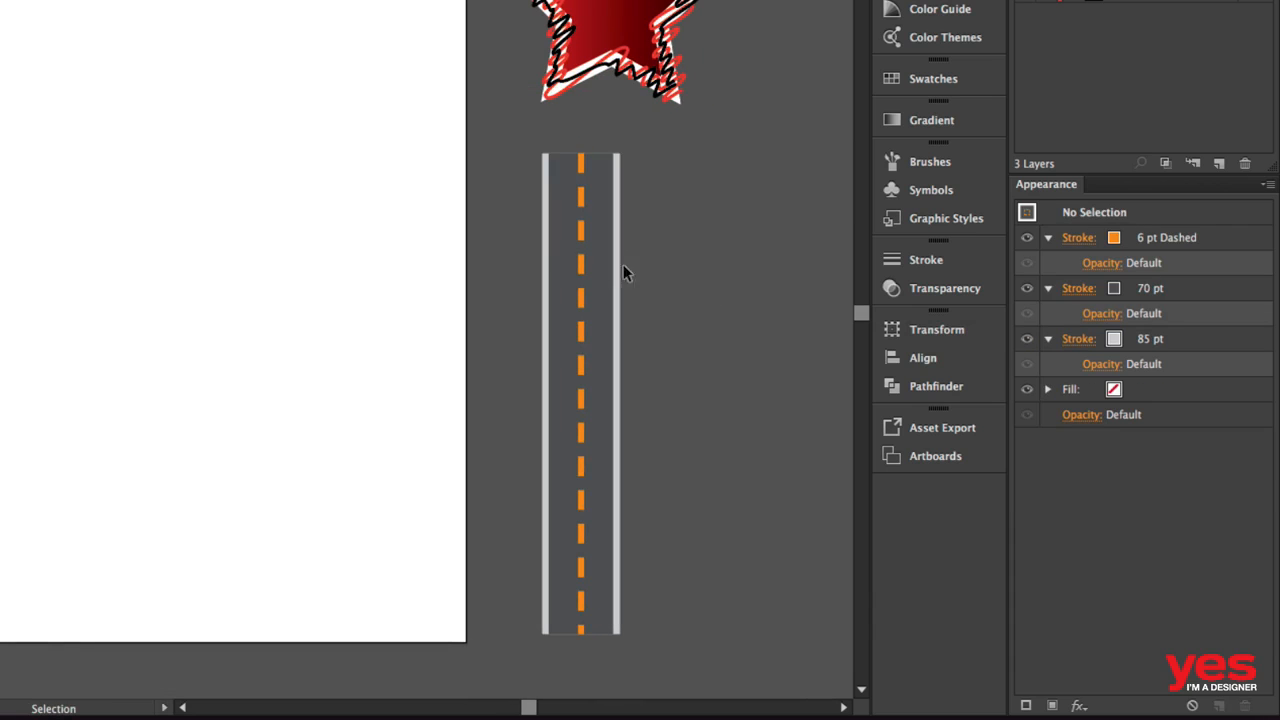
Step: Select the road and widen its light grey edge stroke to 98 pt
{"action": "left_click", "coordinate": [580, 267]}
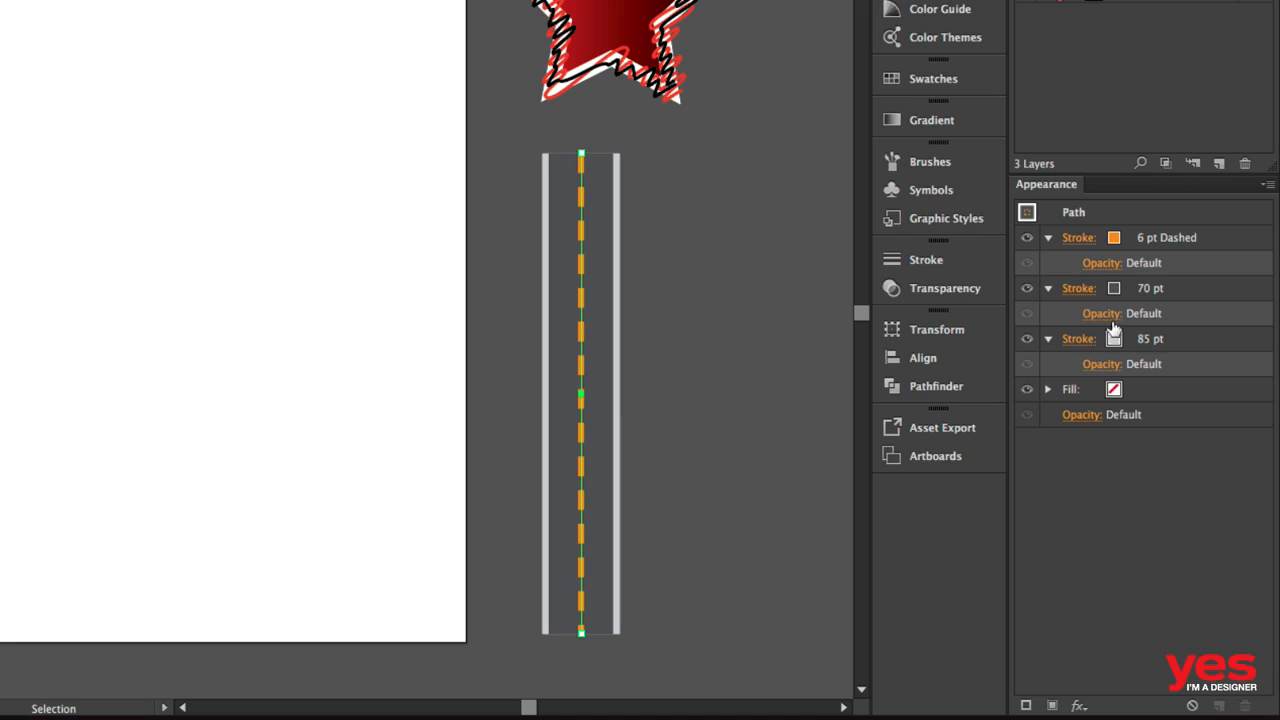
{"action": "left_click", "coordinate": [1168, 340]}
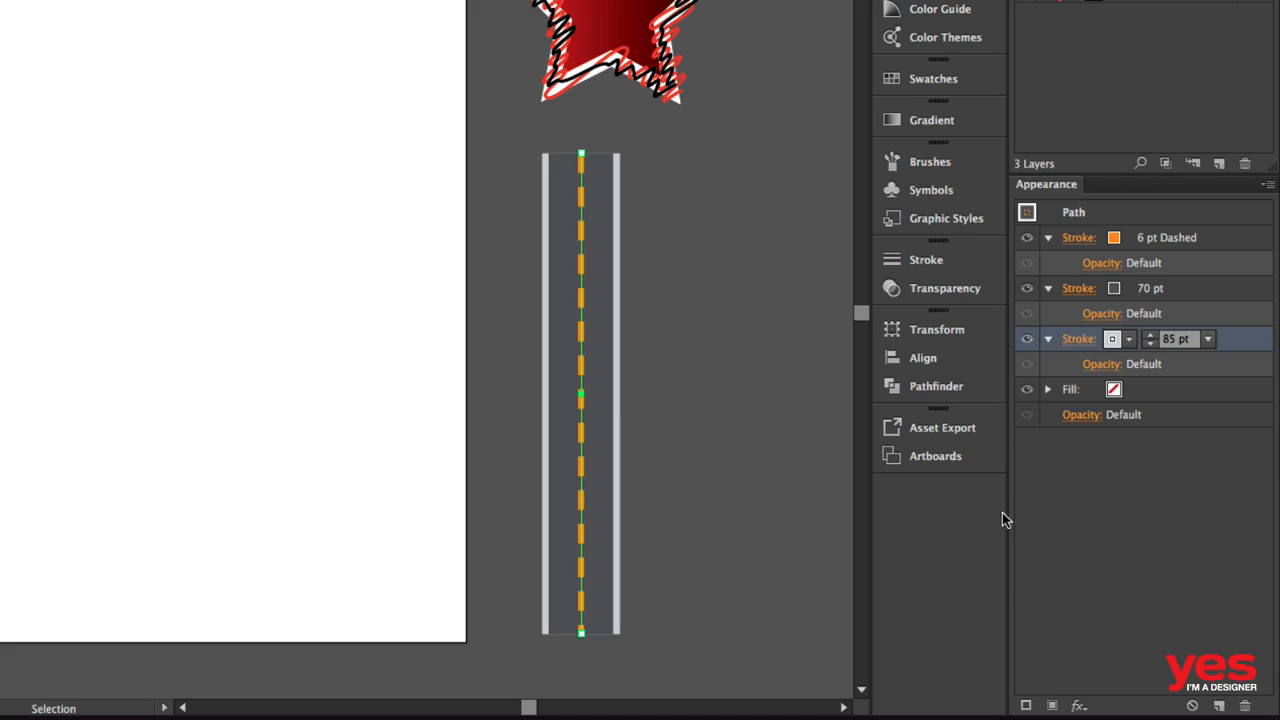
{"action": "left_click", "coordinate": [1150, 335]}
{"action": "left_click", "coordinate": [1150, 335]}
{"action": "left_click", "coordinate": [1150, 335]}
{"action": "left_click", "coordinate": [1150, 335]}
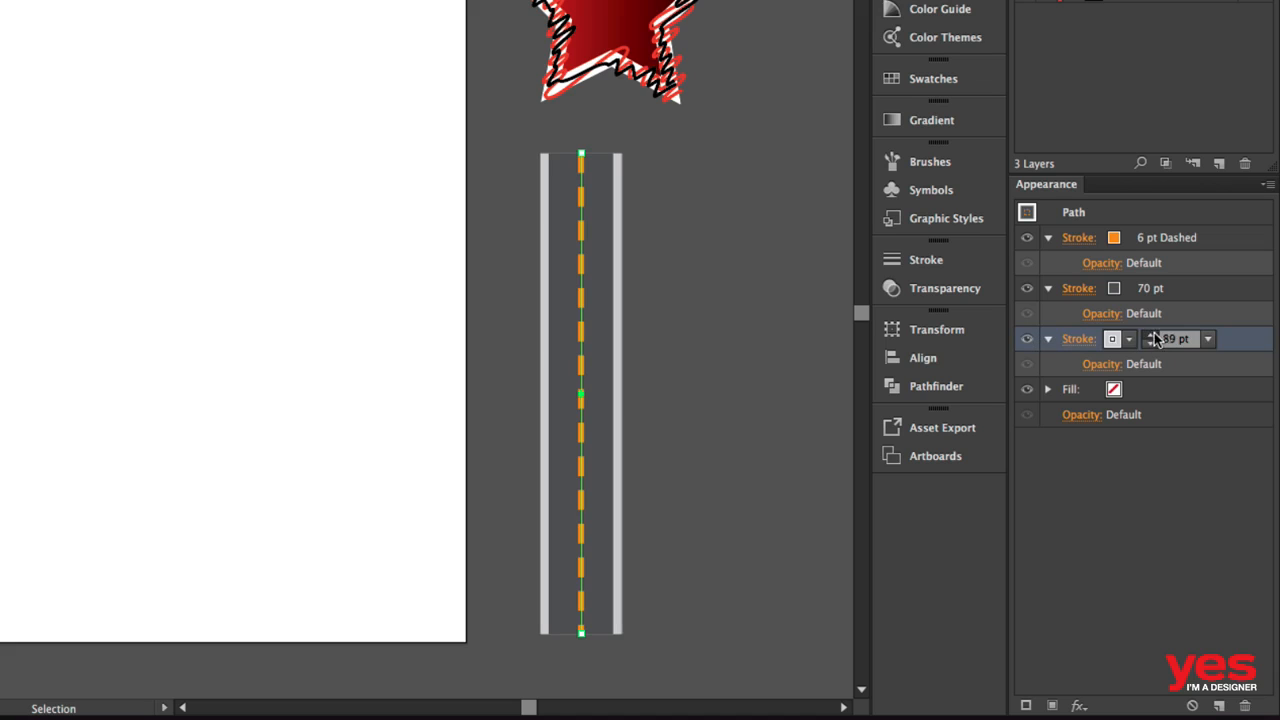
{"action": "left_click", "coordinate": [1150, 335]}
{"action": "left_click", "coordinate": [1150, 335]}
{"action": "left_click", "coordinate": [1150, 335]}
{"action": "left_click", "coordinate": [1152, 335]}
{"action": "left_click", "coordinate": [1152, 335]}
{"action": "left_click", "coordinate": [1152, 335]}
{"action": "left_click", "coordinate": [1152, 335]}
{"action": "left_click", "coordinate": [1152, 335]}
{"action": "left_click", "coordinate": [1152, 335]}
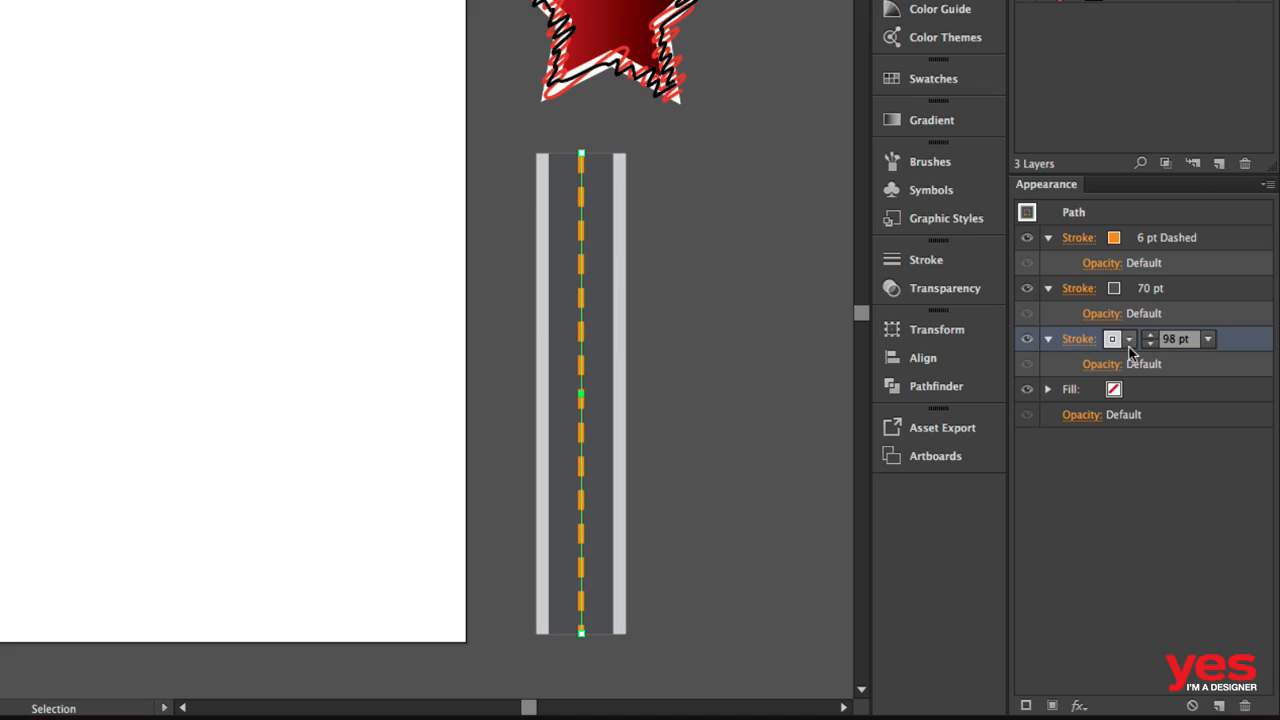
Step: Duplicate the light grey 98 pt stroke and recolour the upper copy dark grey
{"action": "left_click", "coordinate": [1025, 705]}
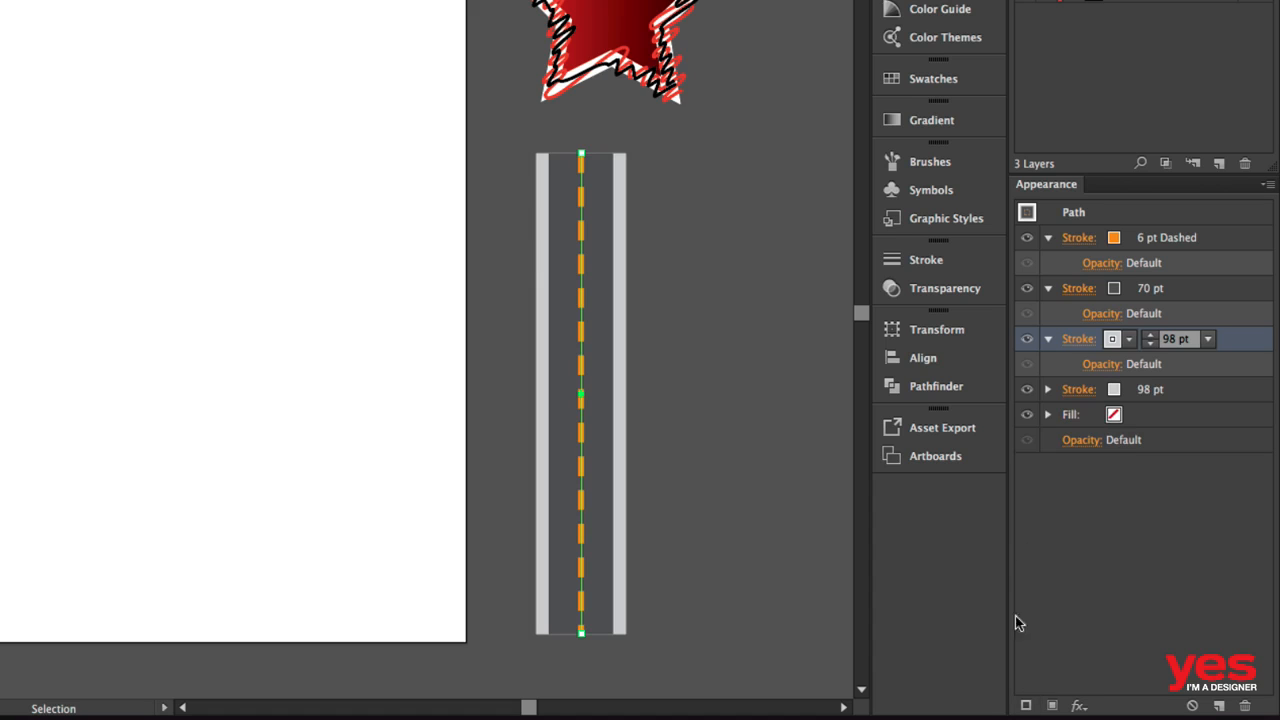
{"action": "left_click", "coordinate": [1128, 340]}
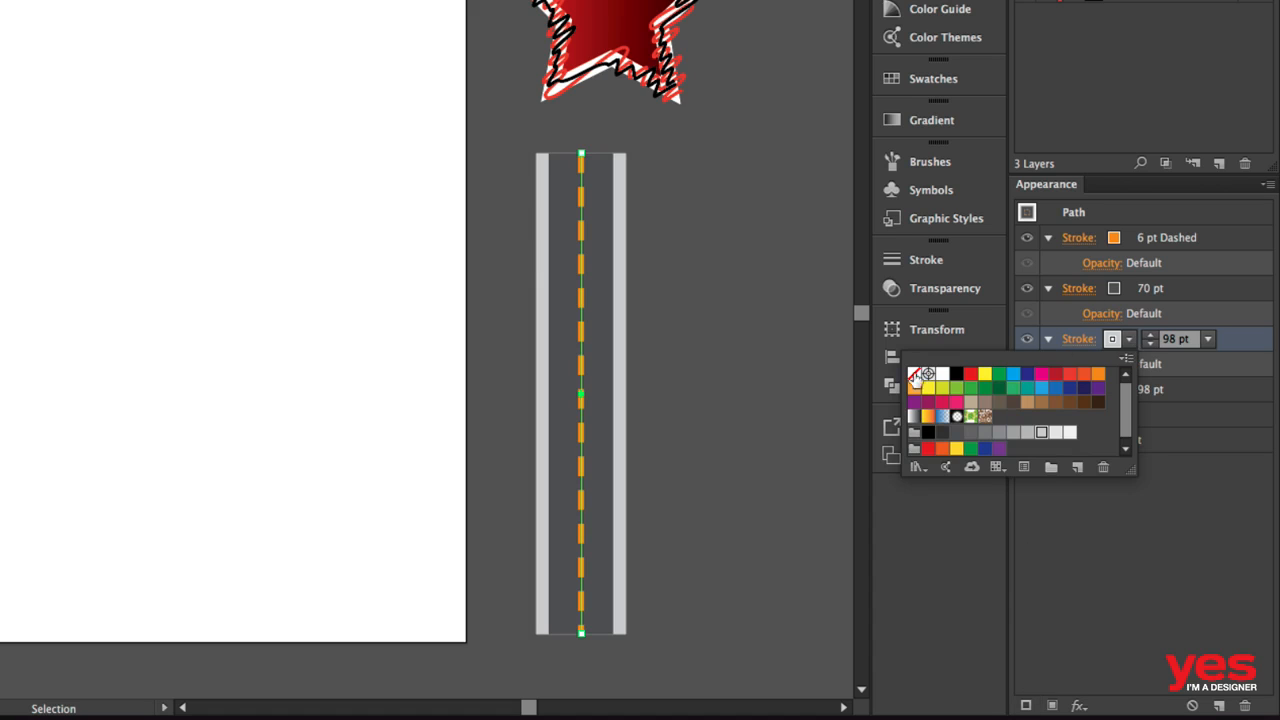
{"action": "left_click", "coordinate": [968, 436]}
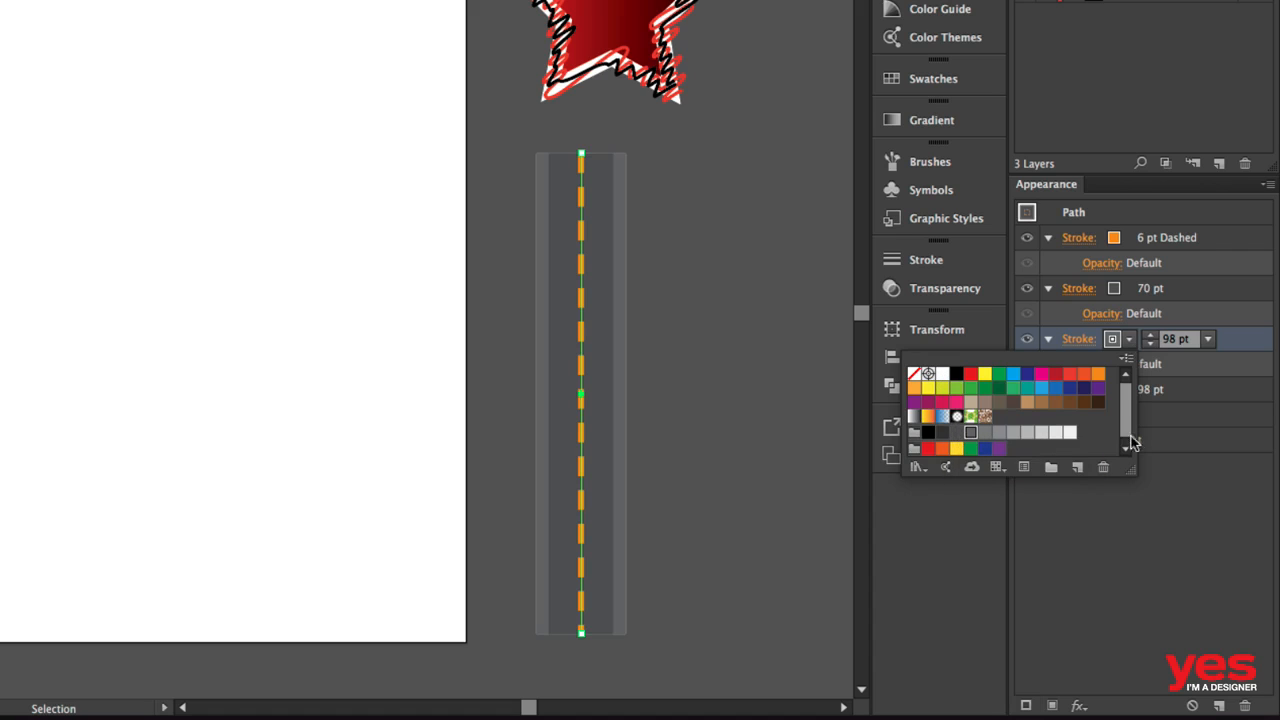
{"action": "left_click", "coordinate": [1168, 460]}
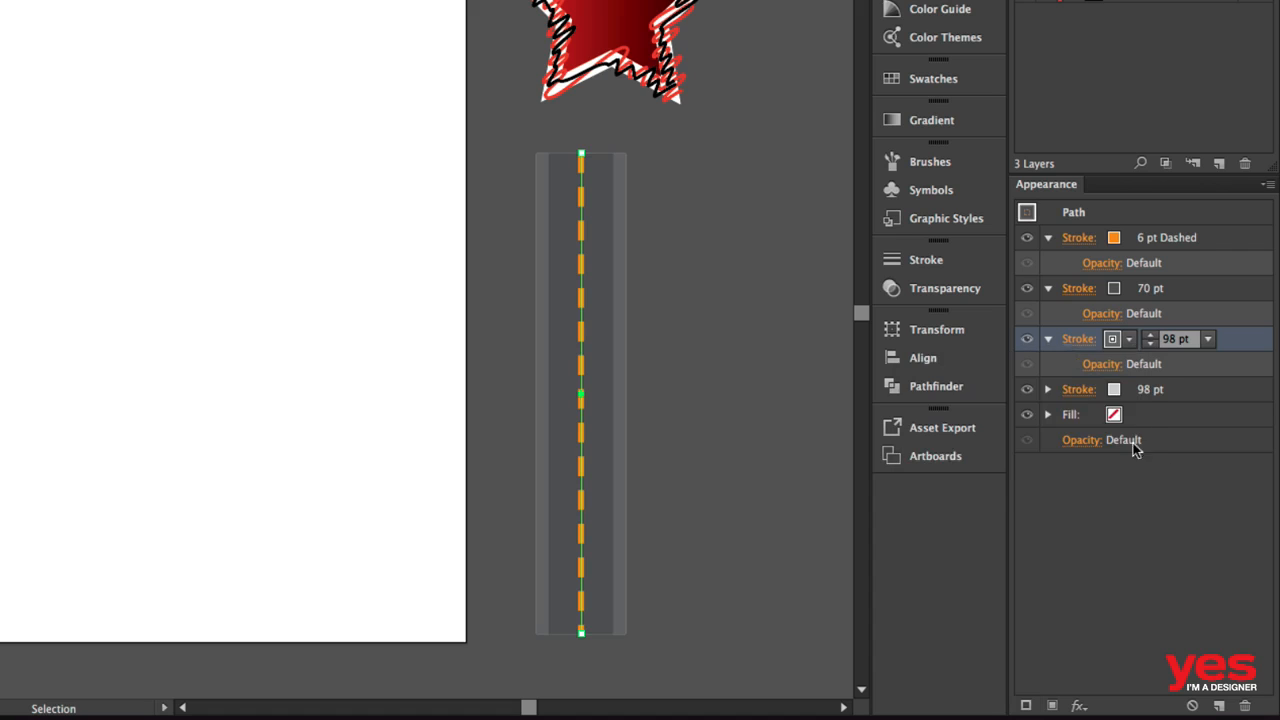
Step: Make the dark grey 98 pt stroke a dashed line and clear its gap value
{"action": "left_click", "coordinate": [1079, 340]}
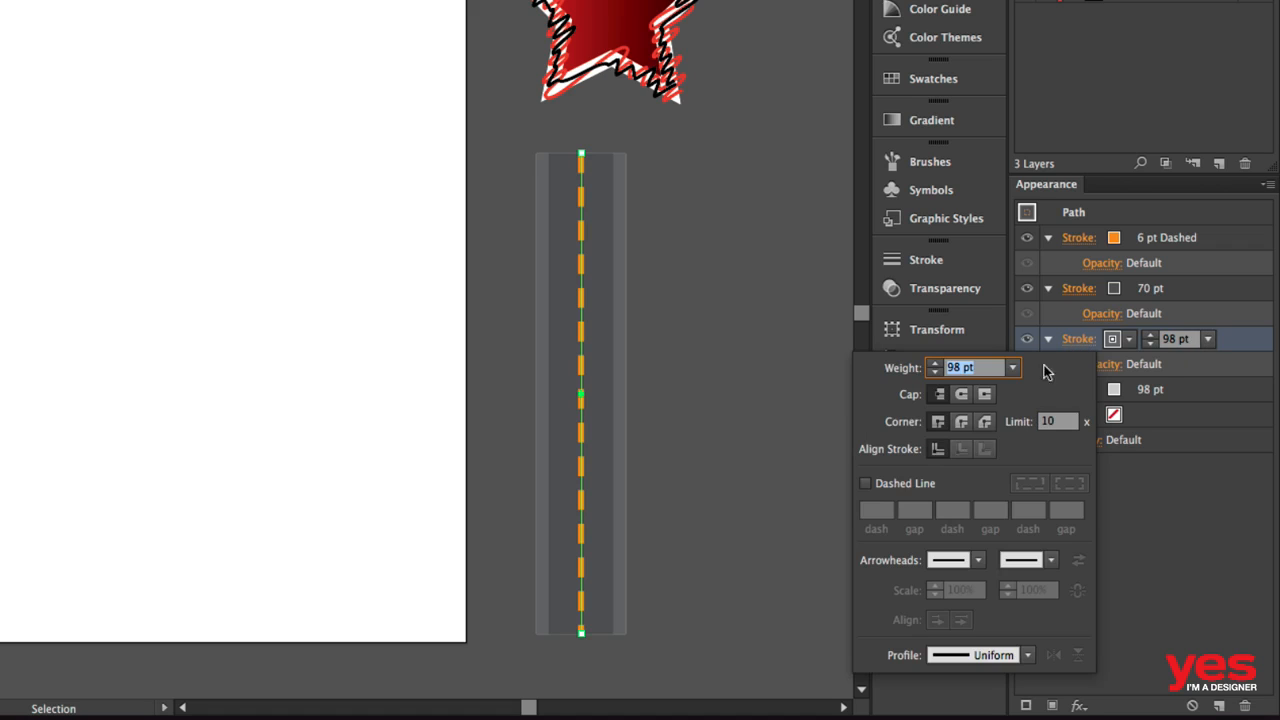
{"action": "left_click", "coordinate": [902, 482]}
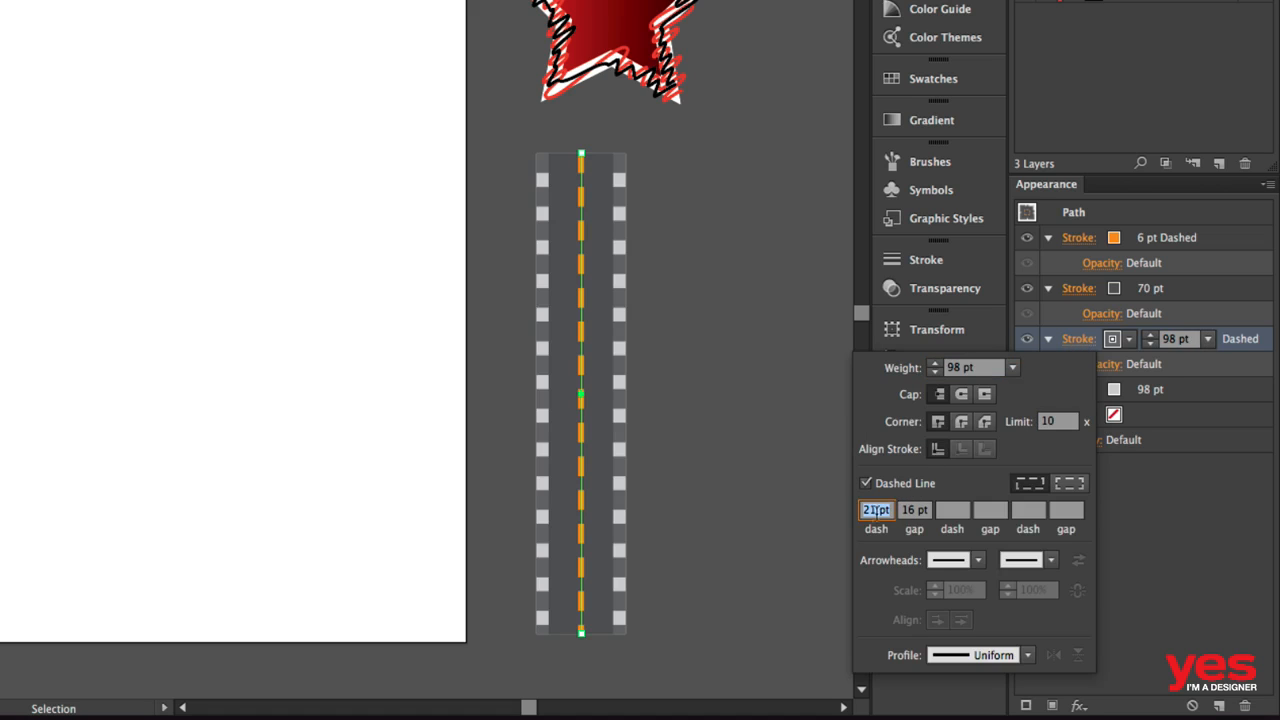
{"action": "left_click", "coordinate": [923, 509]}
{"action": "key", "text": "BackSpace"}
Step: Reduce the dash length of the dark grey 98 pt stroke to 8 pt
{"action": "left_click", "coordinate": [889, 510]}
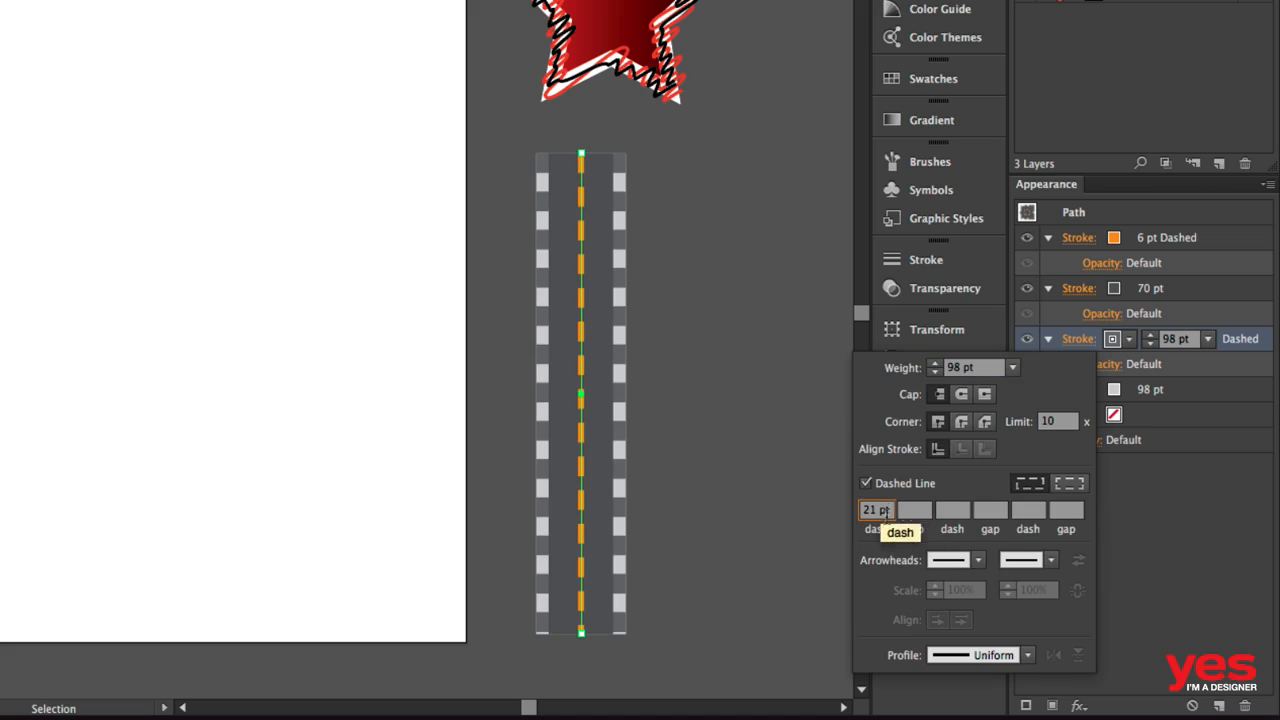
{"action": "key", "text": "Down"}
{"action": "key", "text": "Down"}
{"action": "key", "text": "Down"}
{"action": "key", "text": "Down"}
{"action": "key", "text": "Down"}
{"action": "key", "text": "Down"}
{"action": "key", "text": "Down"}
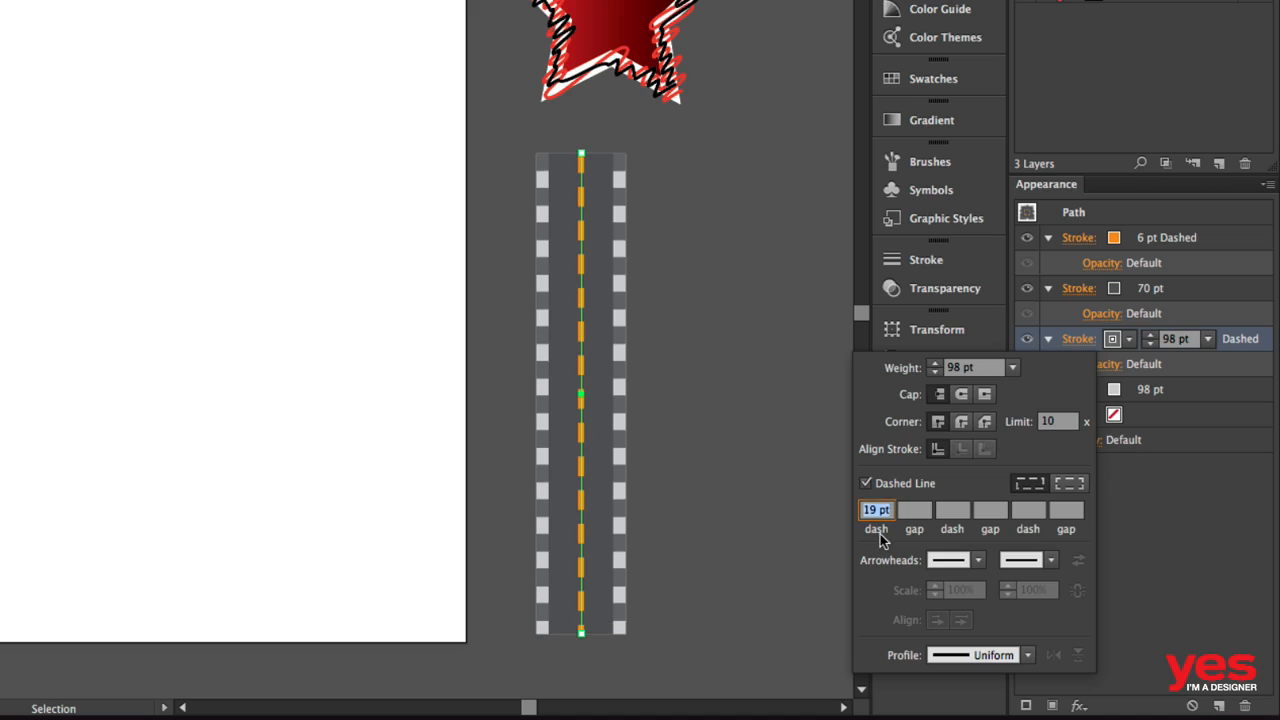
{"action": "key", "text": "Down"}
{"action": "key", "text": "Down"}
{"action": "key", "text": "Down"}
{"action": "key", "text": "Down"}
{"action": "key", "text": "Down"}
{"action": "key", "text": "Down"}
{"action": "key", "text": "Down"}
{"action": "key", "text": "Down"}
{"action": "key", "text": "Down"}
{"action": "key", "text": "Down"}
{"action": "key", "text": "Down"}
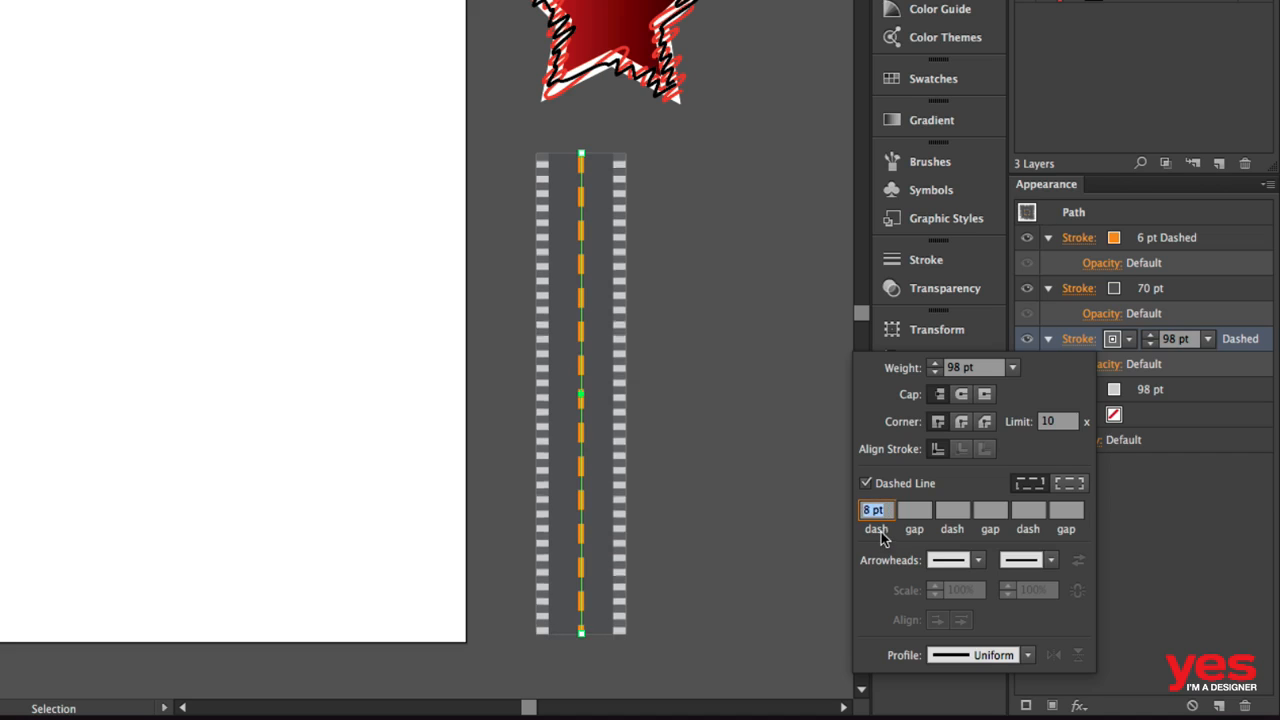
Step: Set the dark grey 98 pt stroke's dash to 1 pt and its gap to 30 pt to form paving joints
{"action": "key", "text": "Down"}
{"action": "key", "text": "Down"}
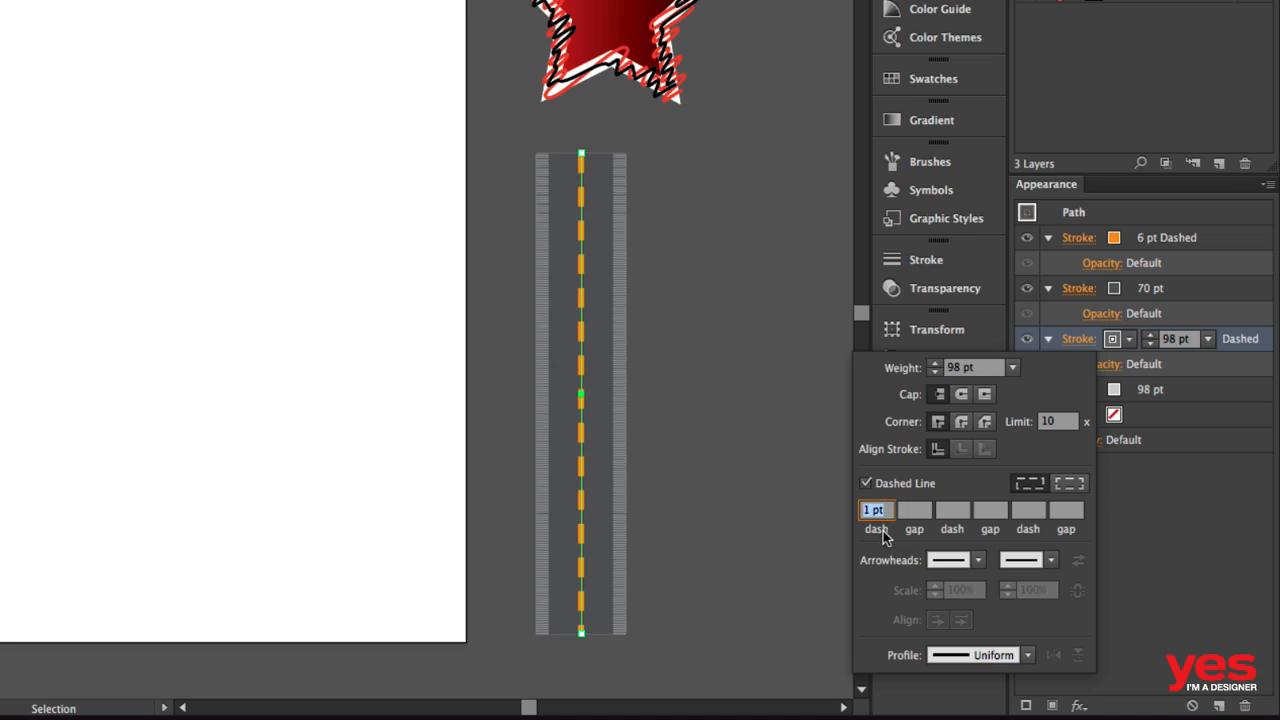
{"action": "key", "text": "Tab"}
{"action": "type", "text": "20"}
{"action": "key", "text": "Return"}
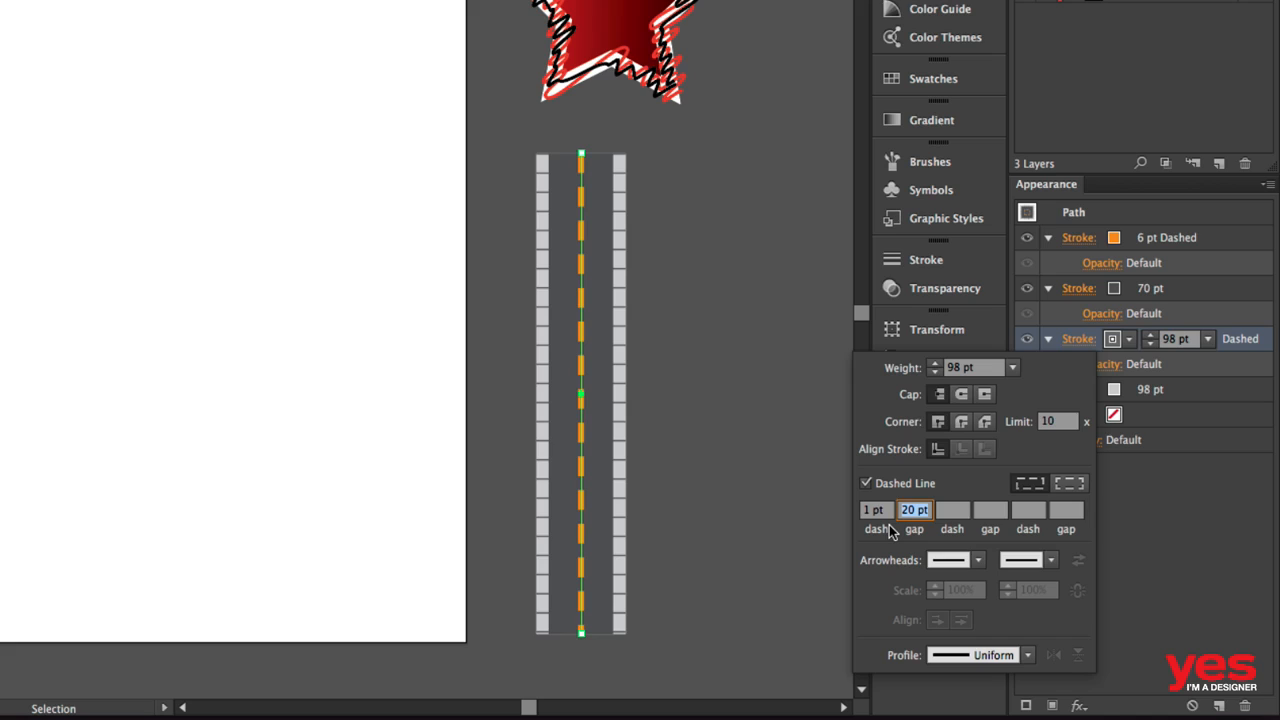
{"action": "key", "text": "shift+Up"}
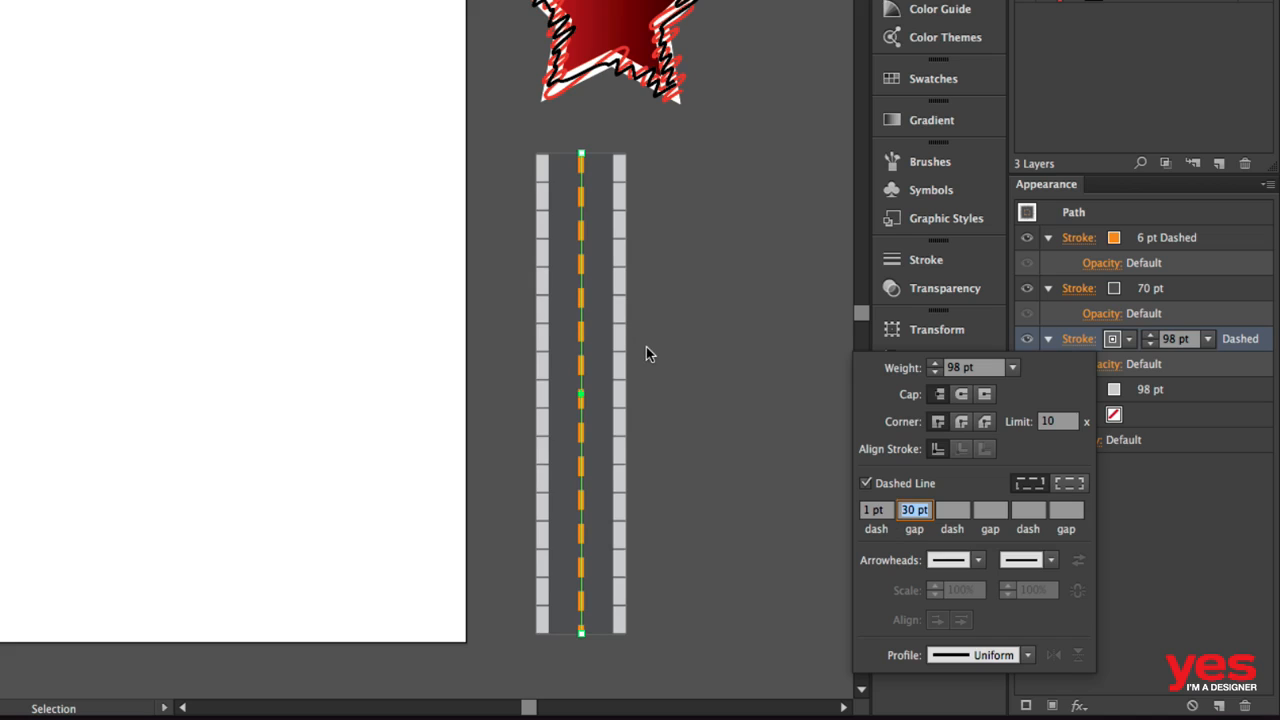
{"action": "key", "text": "Return"}
Step: Reduce the orange dashed centre stroke to 4 pt and duplicate it in the road's appearance
{"action": "left_click", "coordinate": [1139, 245]}
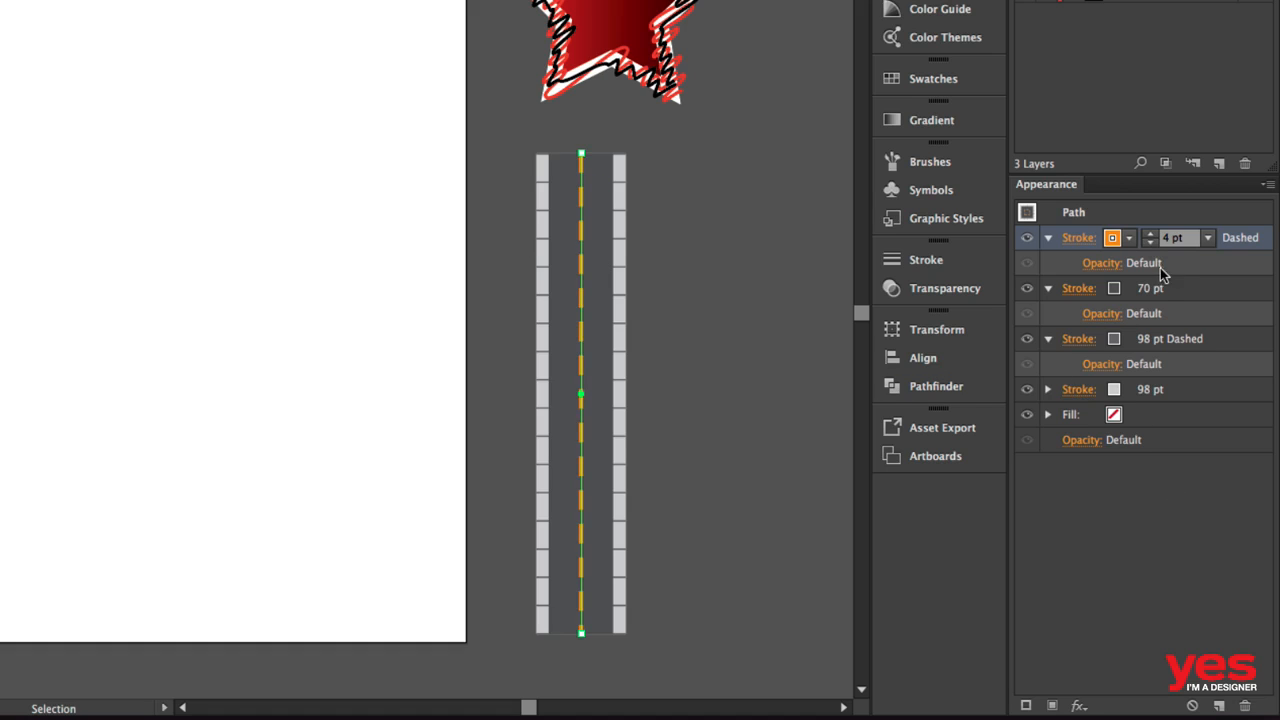
{"action": "left_click", "coordinate": [1025, 705]}
{"action": "left_click", "coordinate": [1111, 292]}
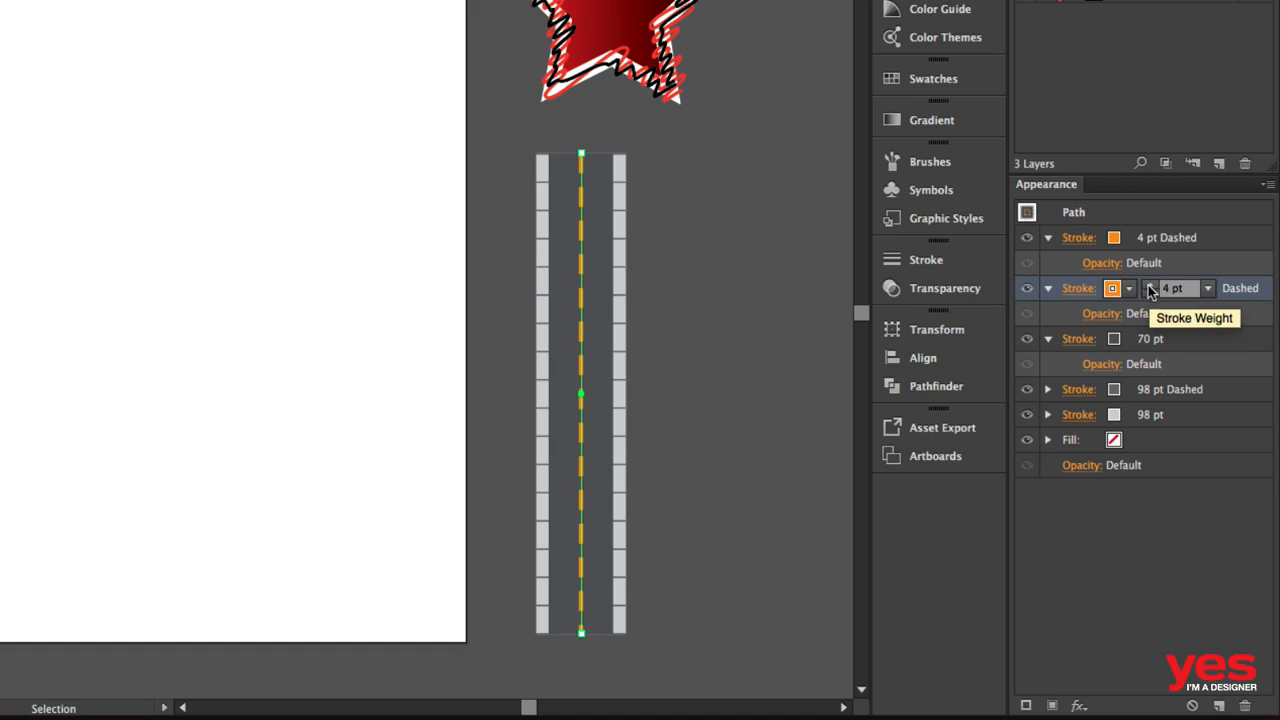
Step: Widen the lower orange dashed stroke to 70 pt
{"action": "left_click", "coordinate": [1149, 285]}
{"action": "left_click", "coordinate": [1149, 285]}
{"action": "left_click", "coordinate": [1149, 285]}
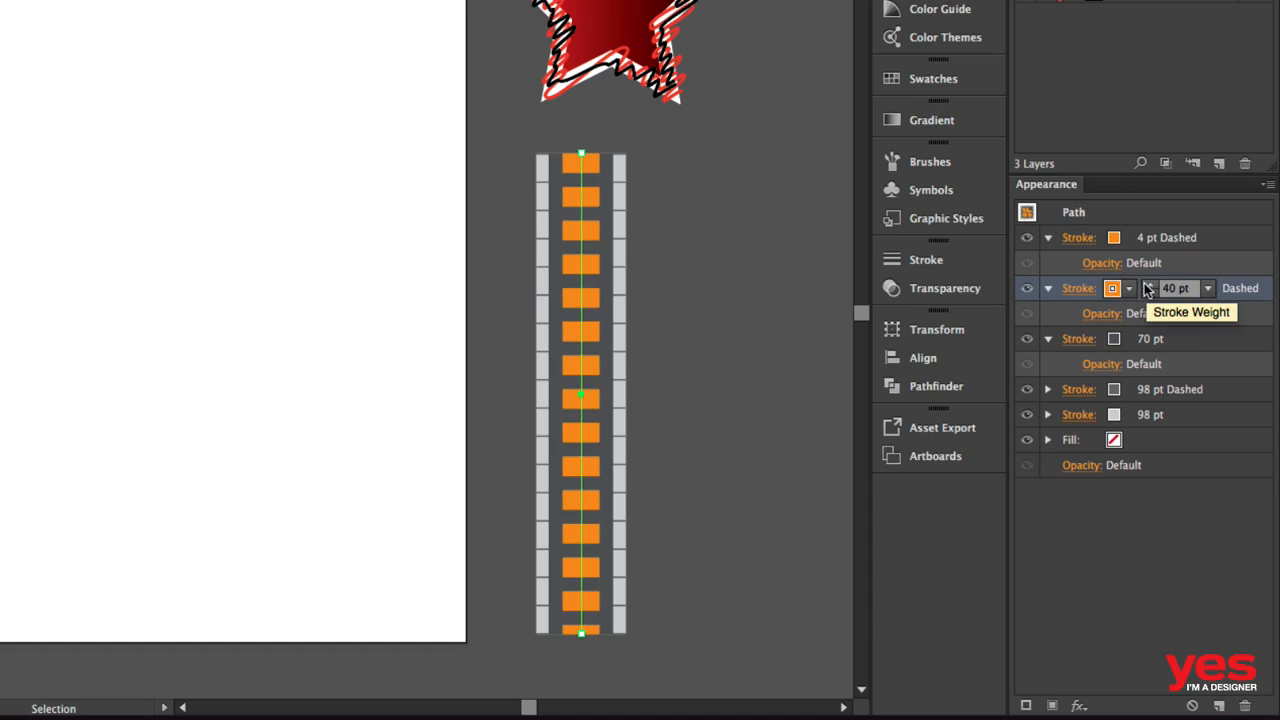
{"action": "left_click", "coordinate": [1149, 285]}
{"action": "left_click", "coordinate": [1149, 285]}
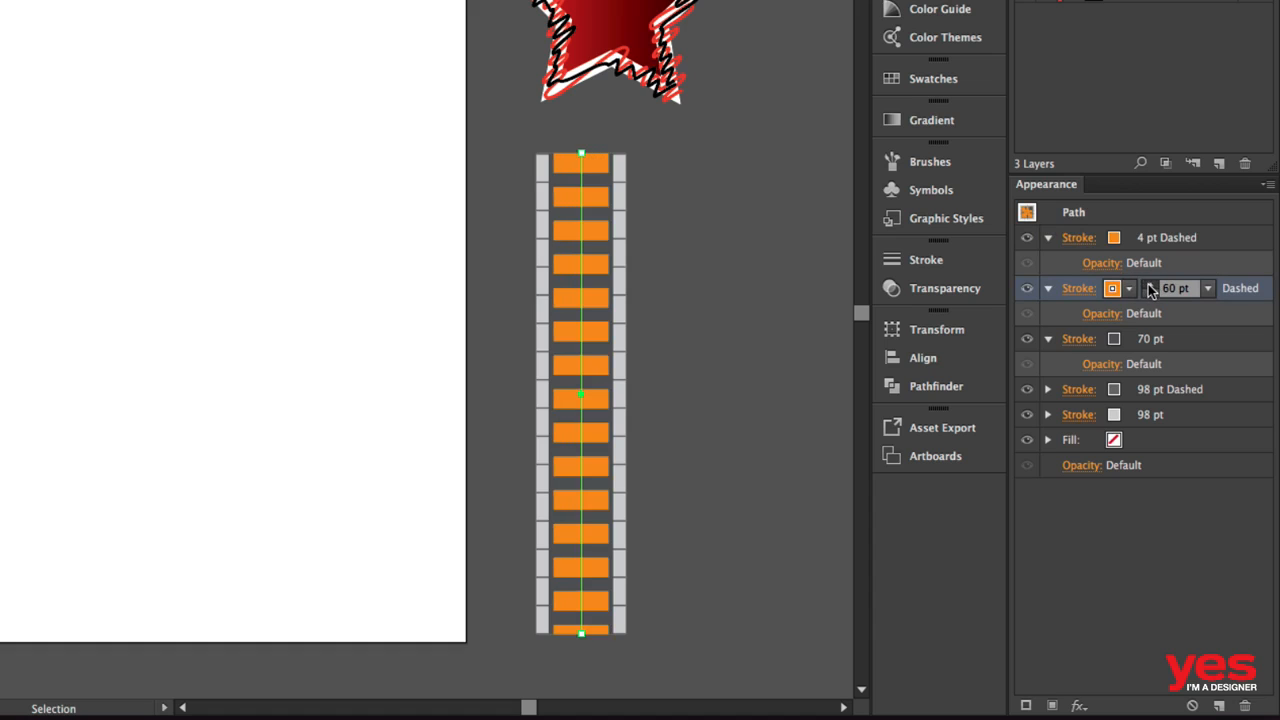
{"action": "left_click", "coordinate": [1149, 285]}
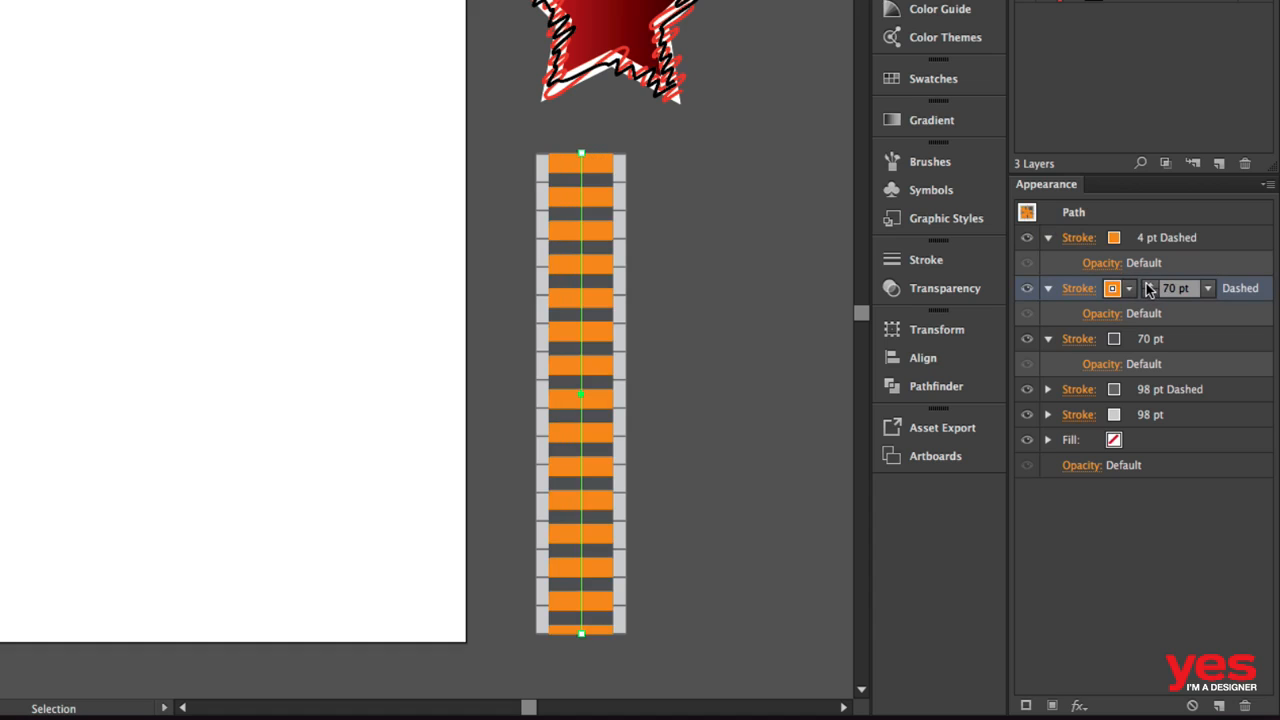
Step: Make the orange 70 pt stroke a solid line and move it beneath the dark grey 70 pt stroke
{"action": "left_click", "coordinate": [1080, 287]}
{"action": "left_click", "coordinate": [876, 436]}
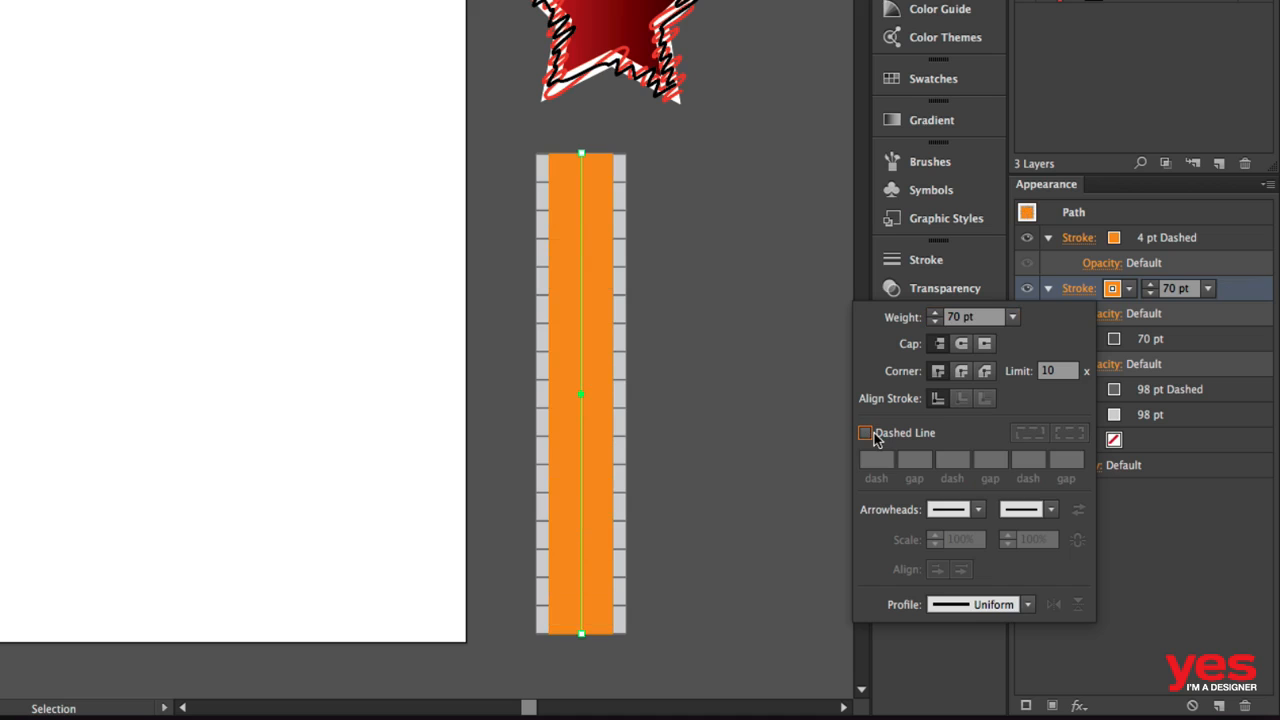
{"action": "left_click", "coordinate": [1130, 515]}
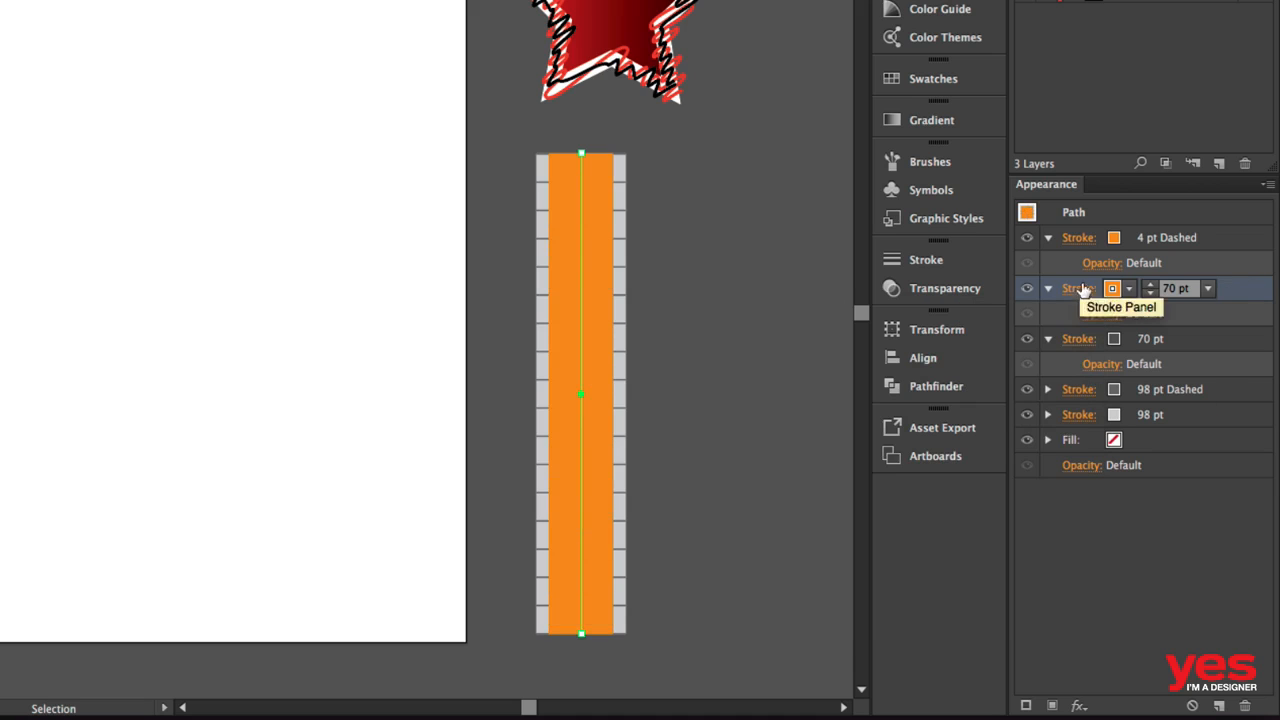
{"action": "left_click_drag", "start_coordinate": [1236, 288], "coordinate": [1192, 388]}
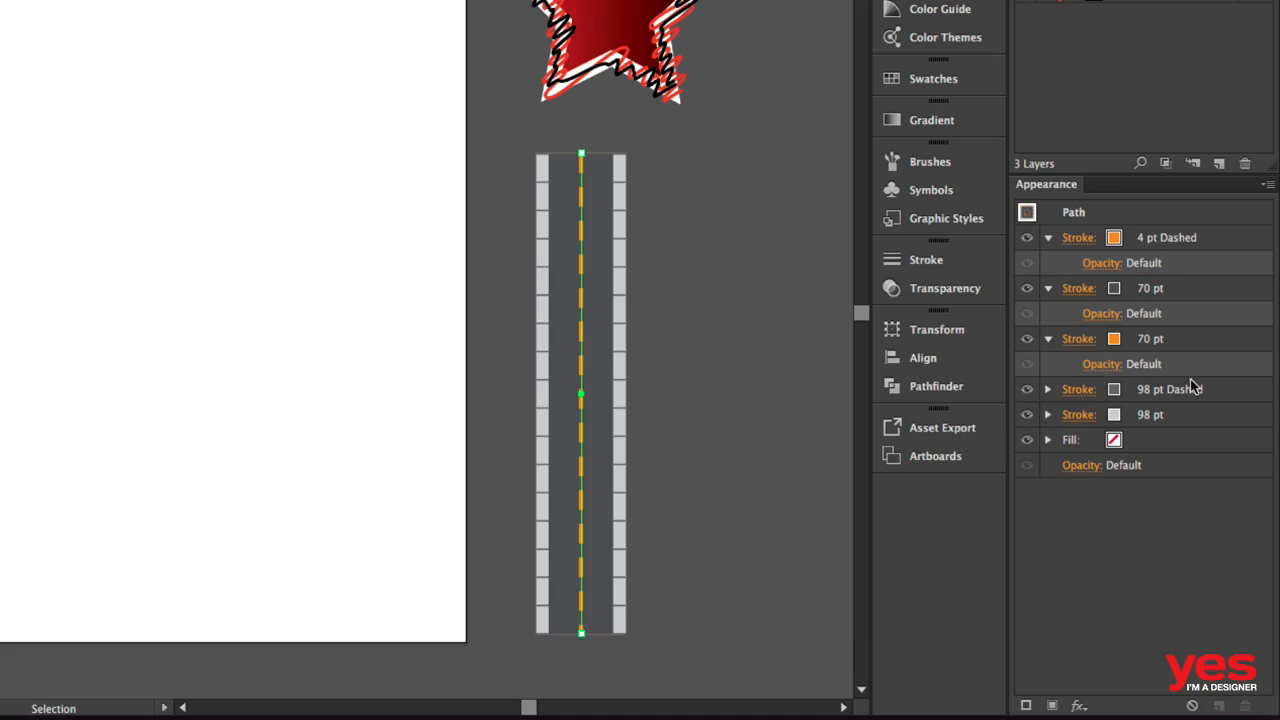
Step: Narrow the dark grey 70 pt road stroke to 62 pt to expose the orange stroke beneath as edge lines
{"action": "left_click", "coordinate": [1133, 294]}
{"action": "left_click", "coordinate": [1150, 293]}
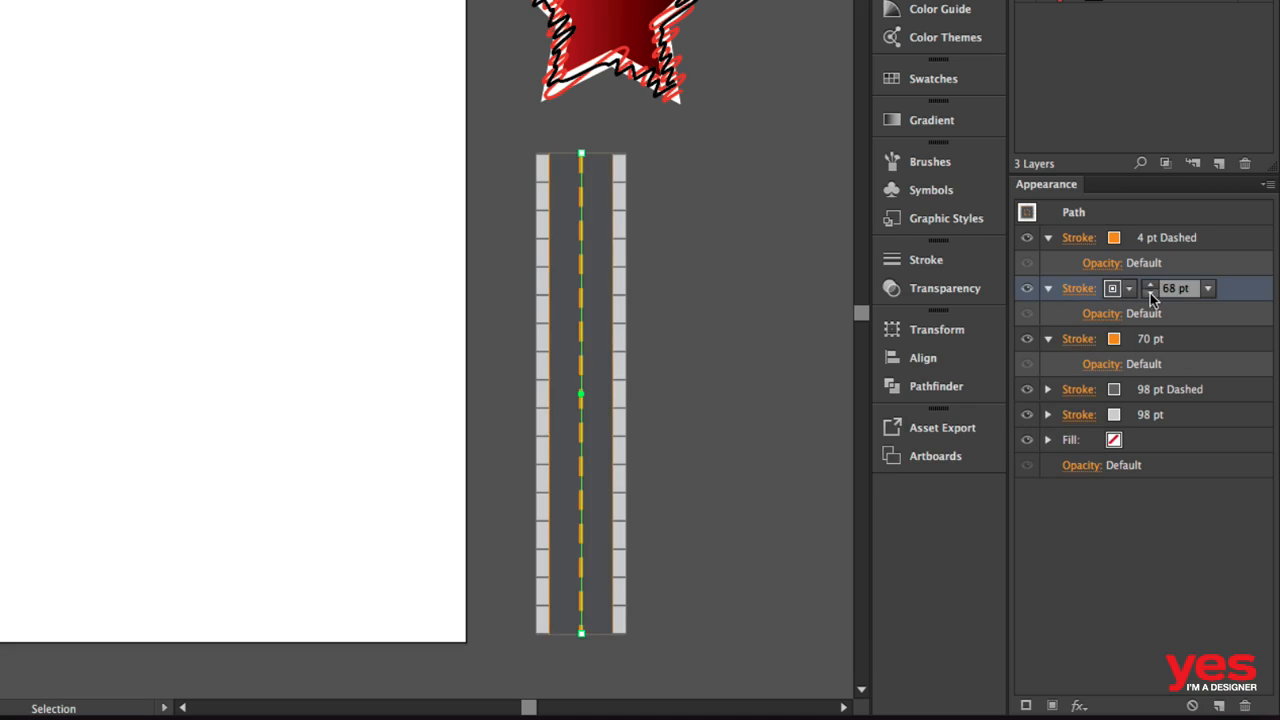
{"action": "left_click", "coordinate": [1149, 292]}
{"action": "left_click", "coordinate": [1151, 292]}
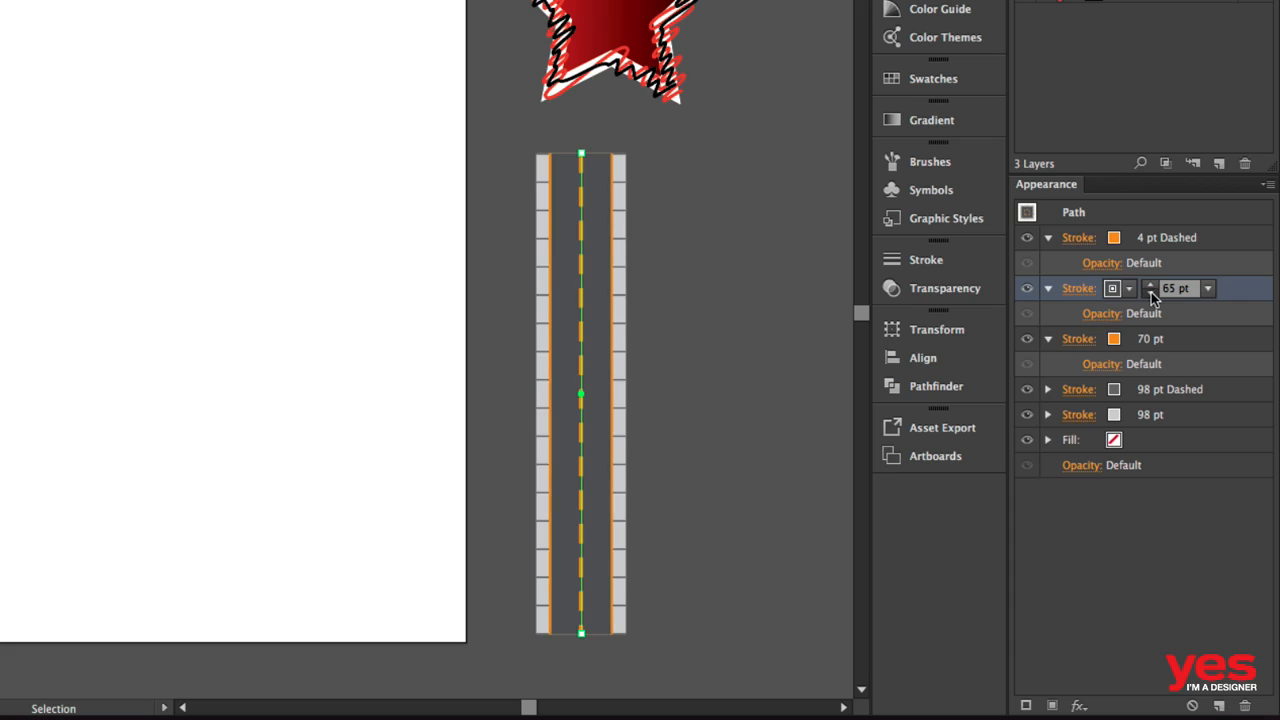
{"action": "left_click", "coordinate": [1151, 292]}
{"action": "left_click", "coordinate": [1150, 292]}
{"action": "left_click", "coordinate": [1148, 292]}
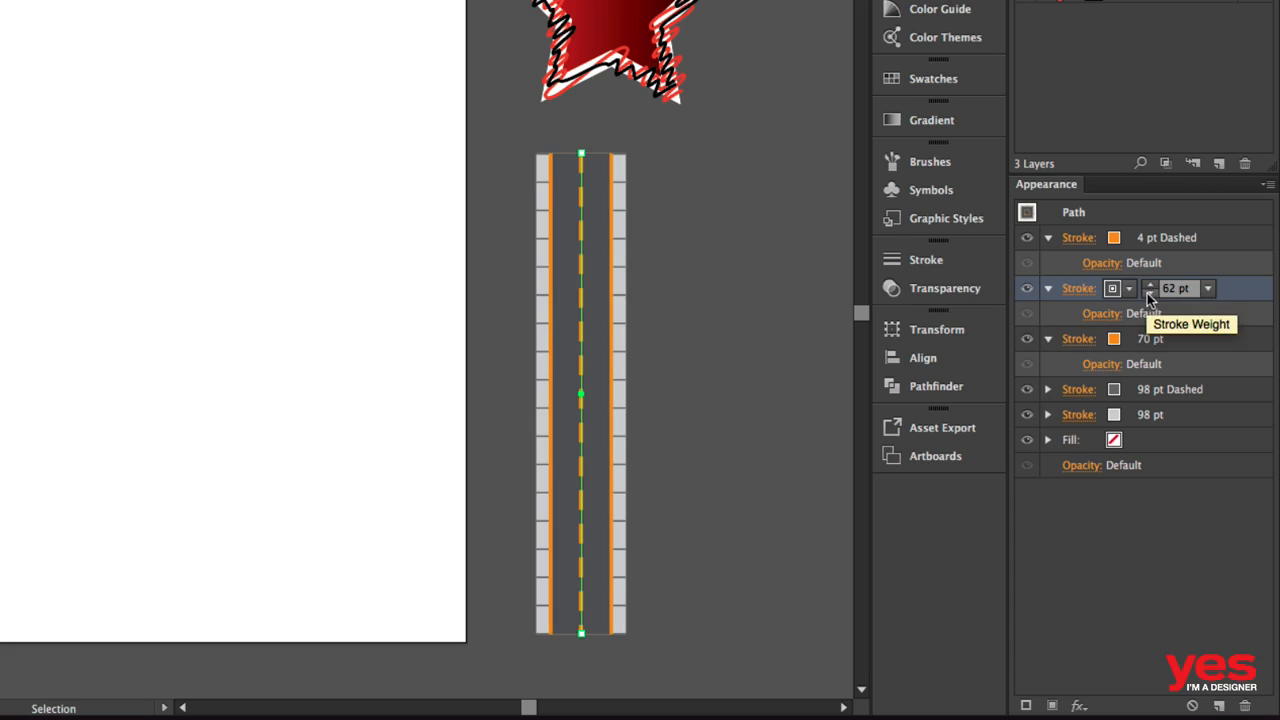
{"action": "left_click", "coordinate": [752, 264]}
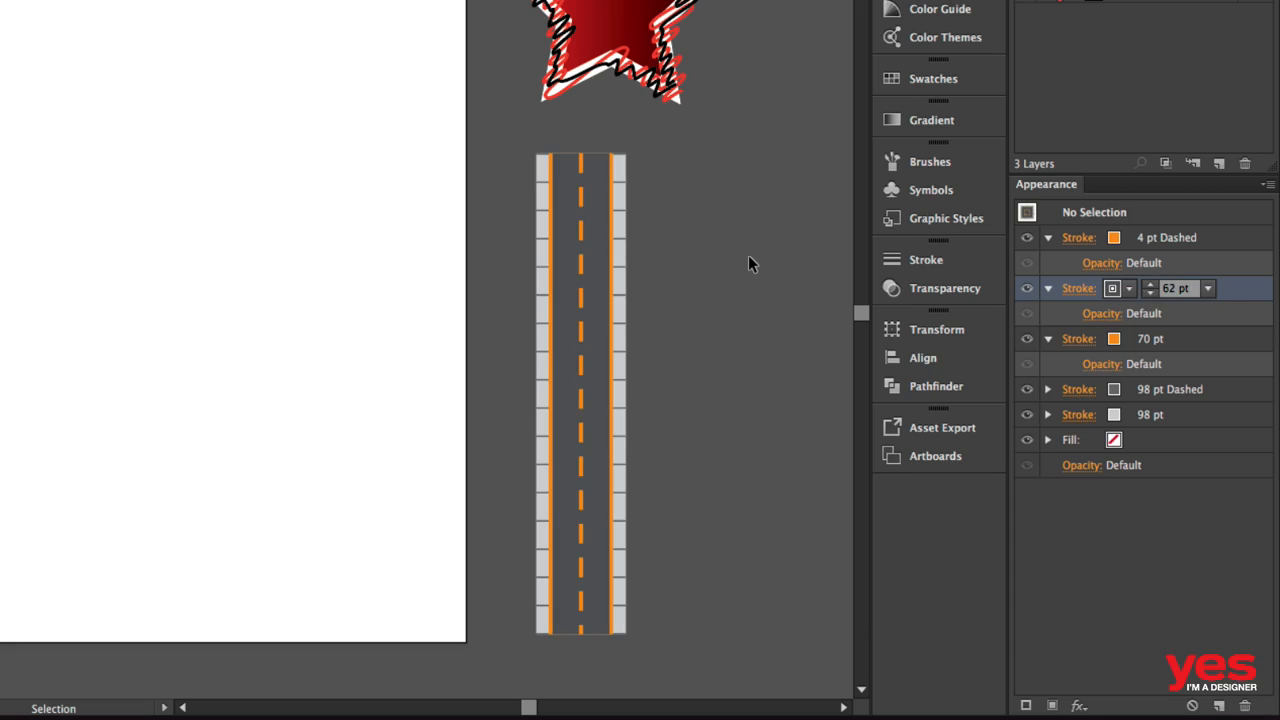
Step: Select the road and recolour its orange 70 pt edge stroke white
{"action": "left_click", "coordinate": [538, 322]}
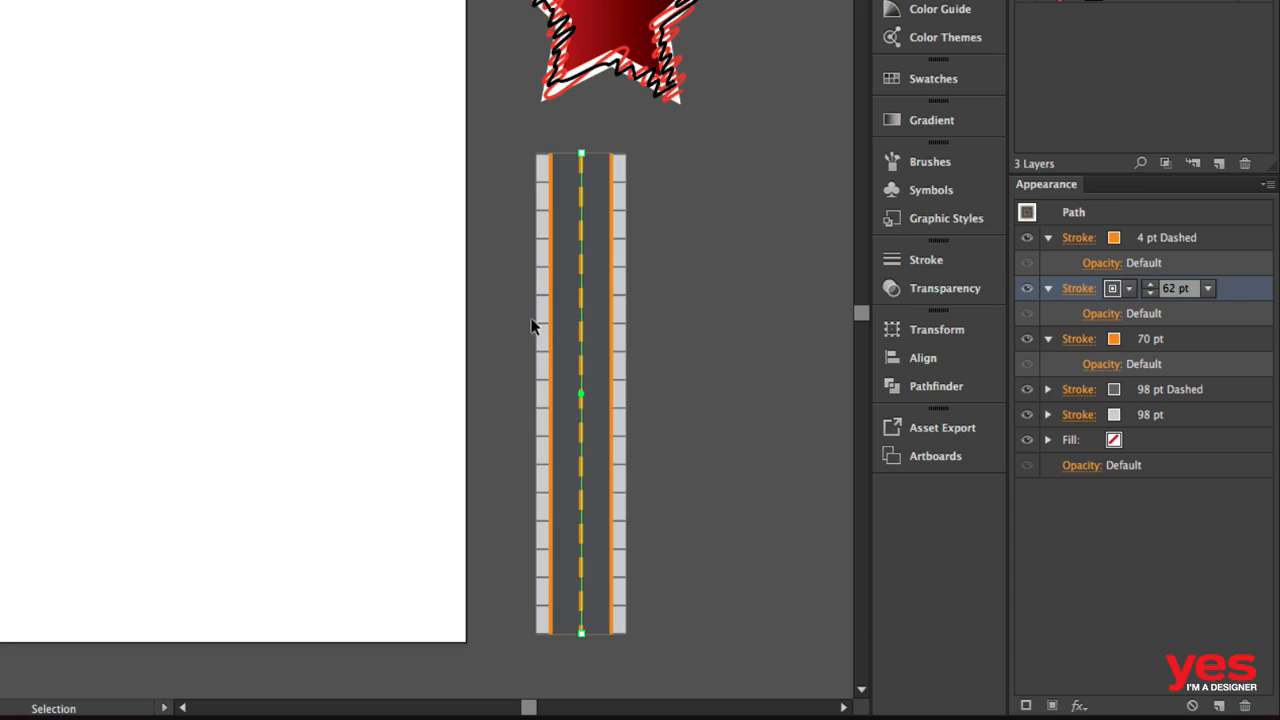
{"action": "left_click", "coordinate": [1127, 340]}
{"action": "left_click", "coordinate": [1128, 341]}
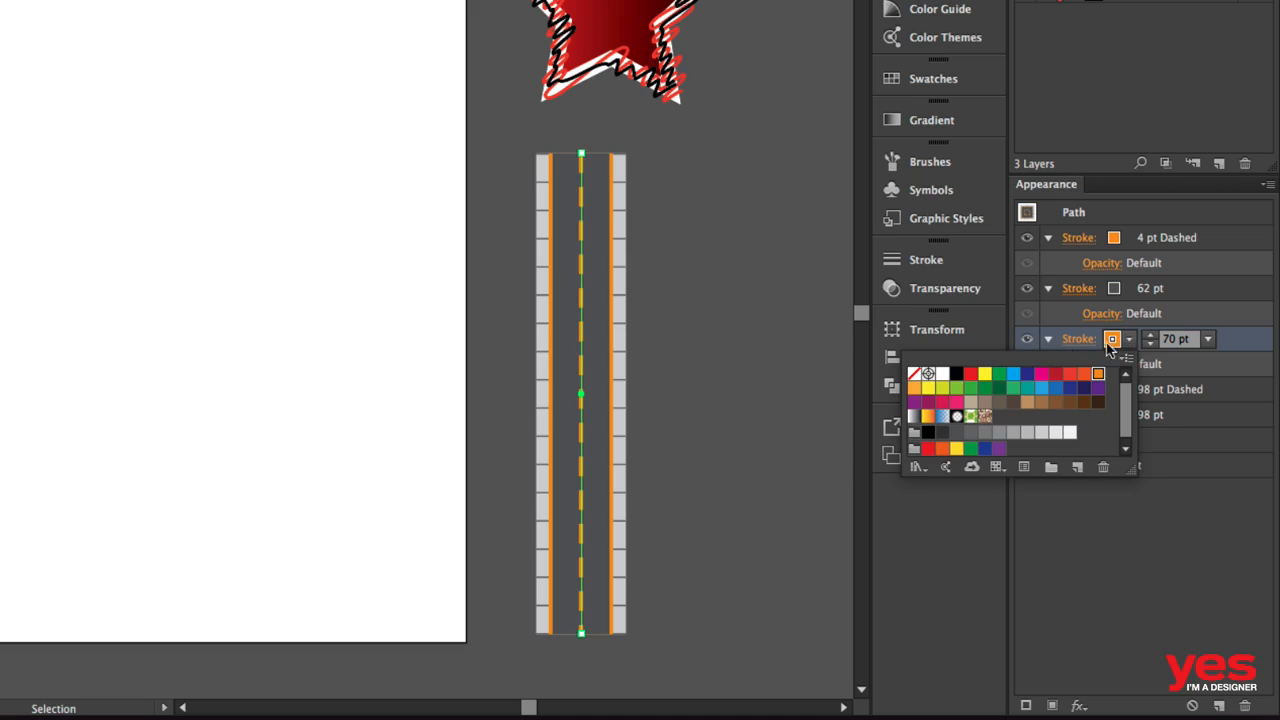
{"action": "left_click", "coordinate": [942, 373]}
{"action": "left_click", "coordinate": [1213, 500]}
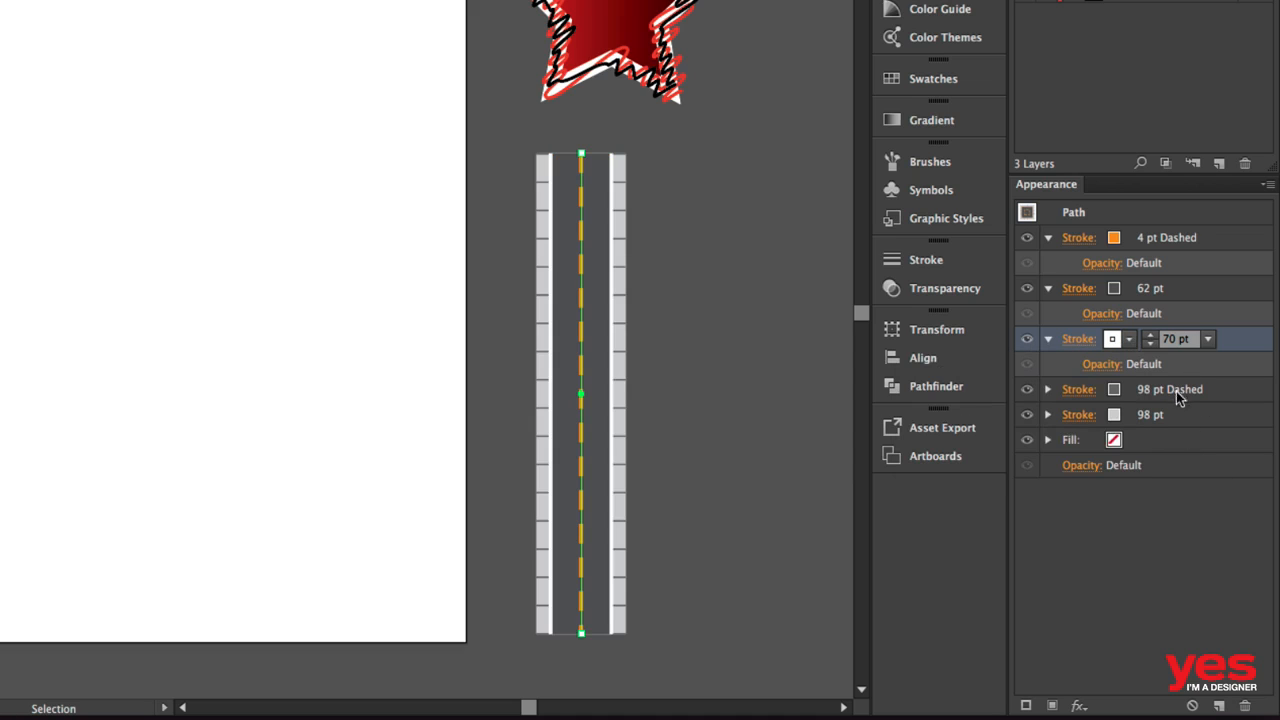
Step: Duplicate the dark grey 62 pt stroke and move the copy beneath the white 70 pt stroke
{"action": "left_click", "coordinate": [1203, 392]}
{"action": "left_click", "coordinate": [1190, 290]}
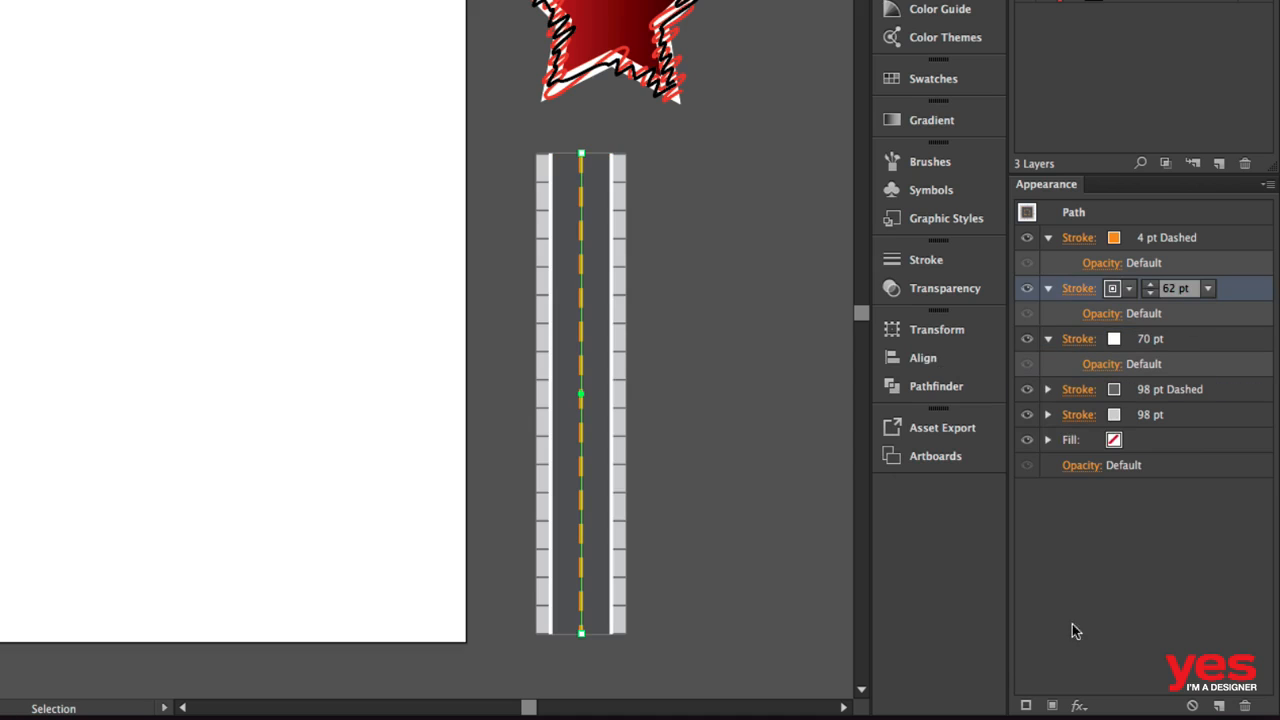
{"action": "left_click", "coordinate": [1032, 702]}
{"action": "mouse_move", "coordinate": [1200, 340]}
{"action": "left_mouse_down"}
{"action": "mouse_move", "coordinate": [1202, 384]}
{"action": "mouse_move", "coordinate": [1177, 402]}
{"action": "left_mouse_up"}
Step: Widen the dark grey stroke copy beneath the white stroke to 74 pt and deselect the road
{"action": "left_click", "coordinate": [1146, 396]}
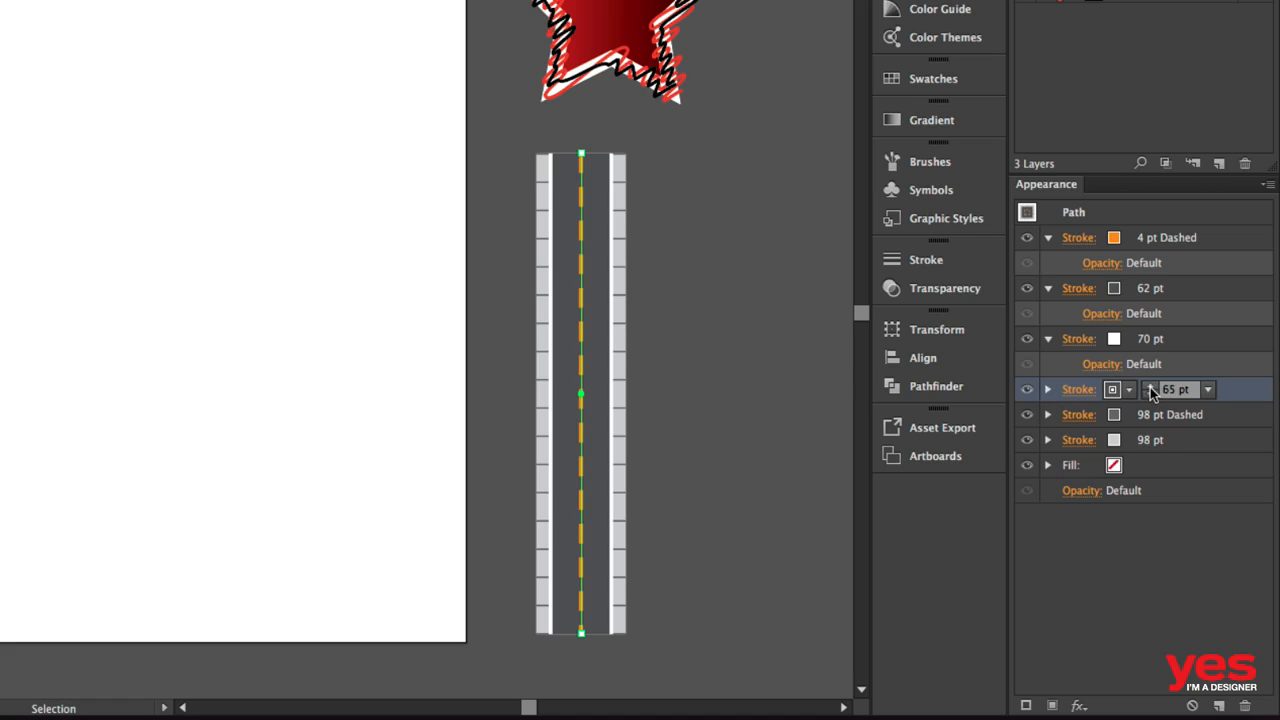
{"action": "left_click", "coordinate": [1150, 386]}
{"action": "left_click", "coordinate": [1150, 386]}
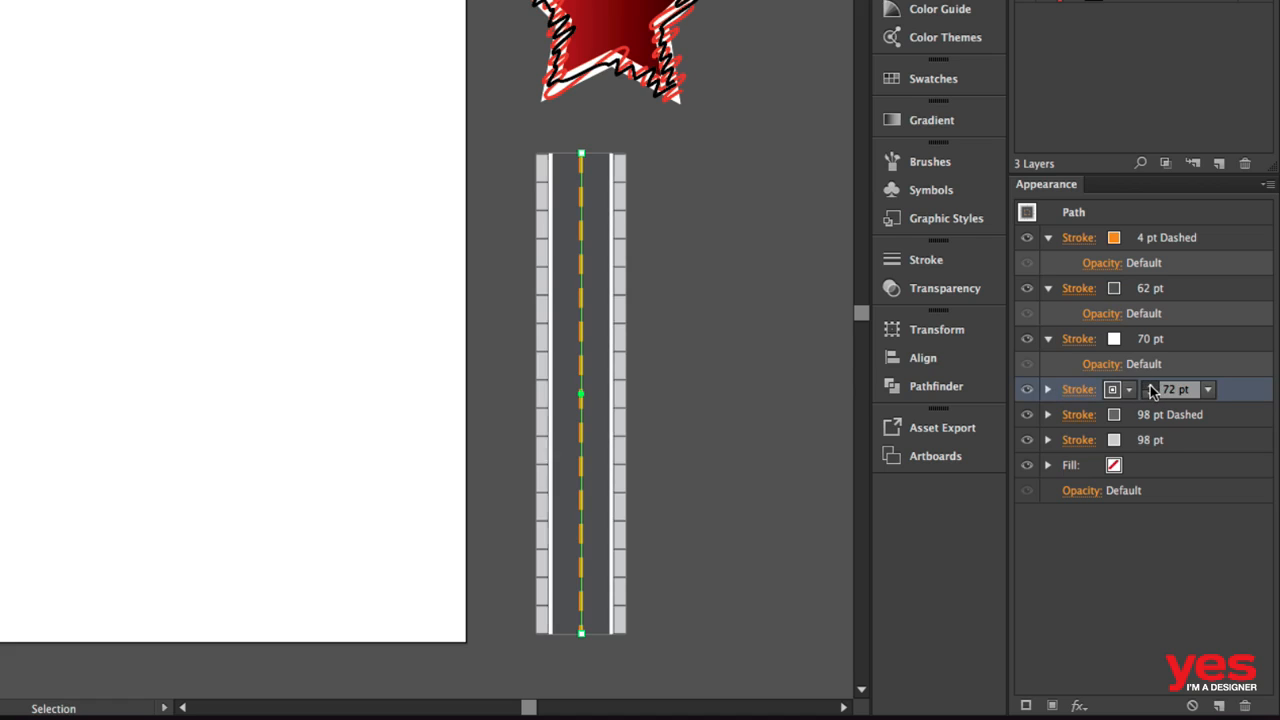
{"action": "left_click", "coordinate": [1150, 386]}
{"action": "left_click", "coordinate": [1150, 386]}
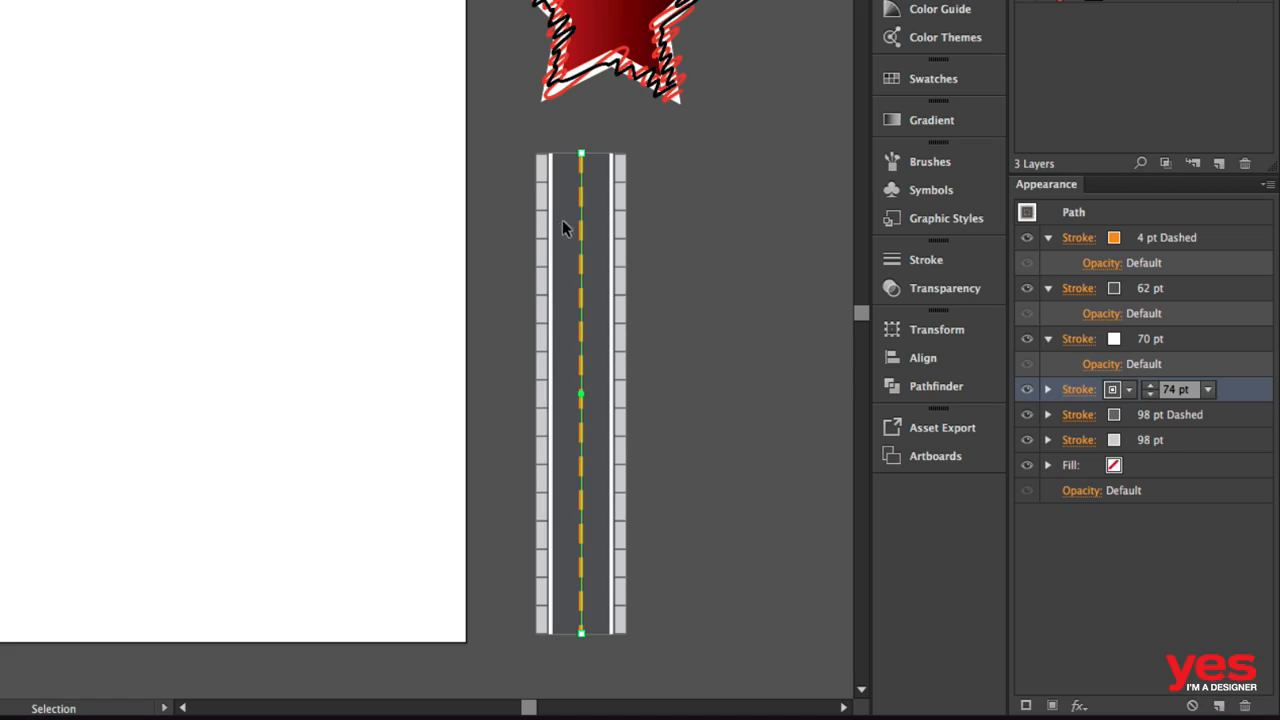
{"action": "left_click", "coordinate": [721, 319]}
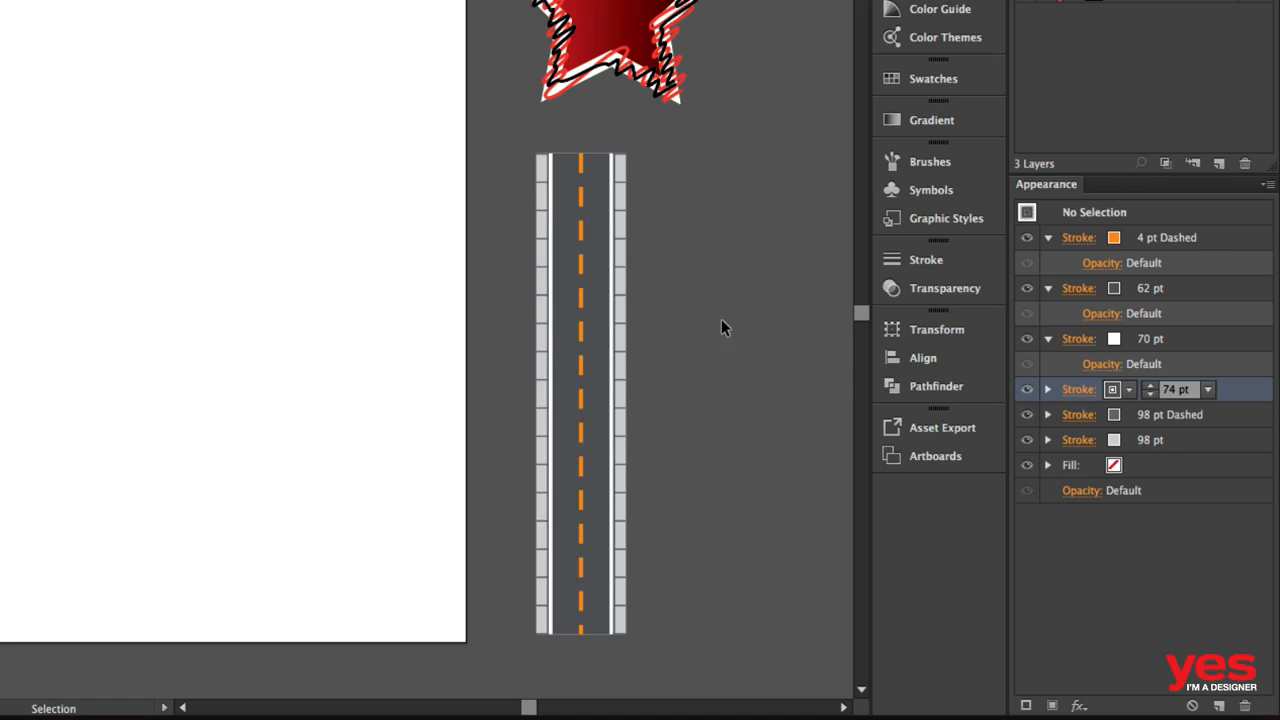
Step: Lower the saturation of the road's orange 4 pt dashed stroke to 68%
{"action": "left_click", "coordinate": [612, 327]}
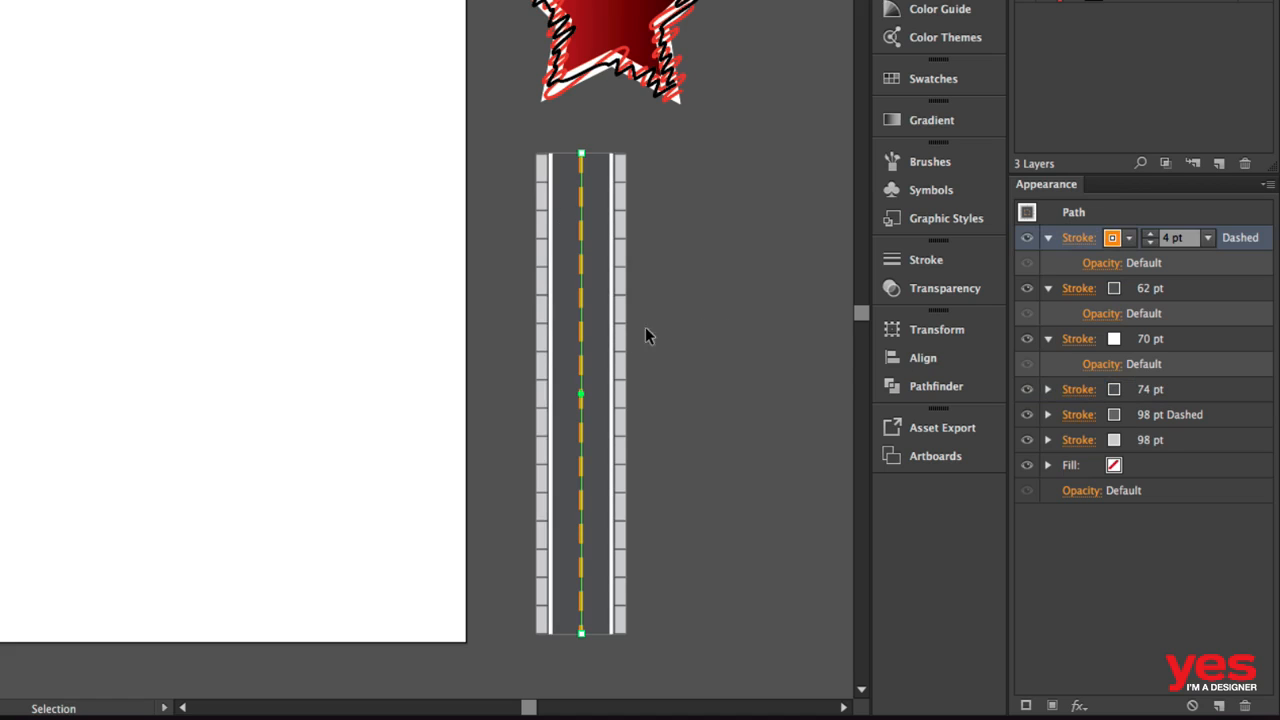
{"action": "left_click", "coordinate": [1123, 242], "text": "shift"}
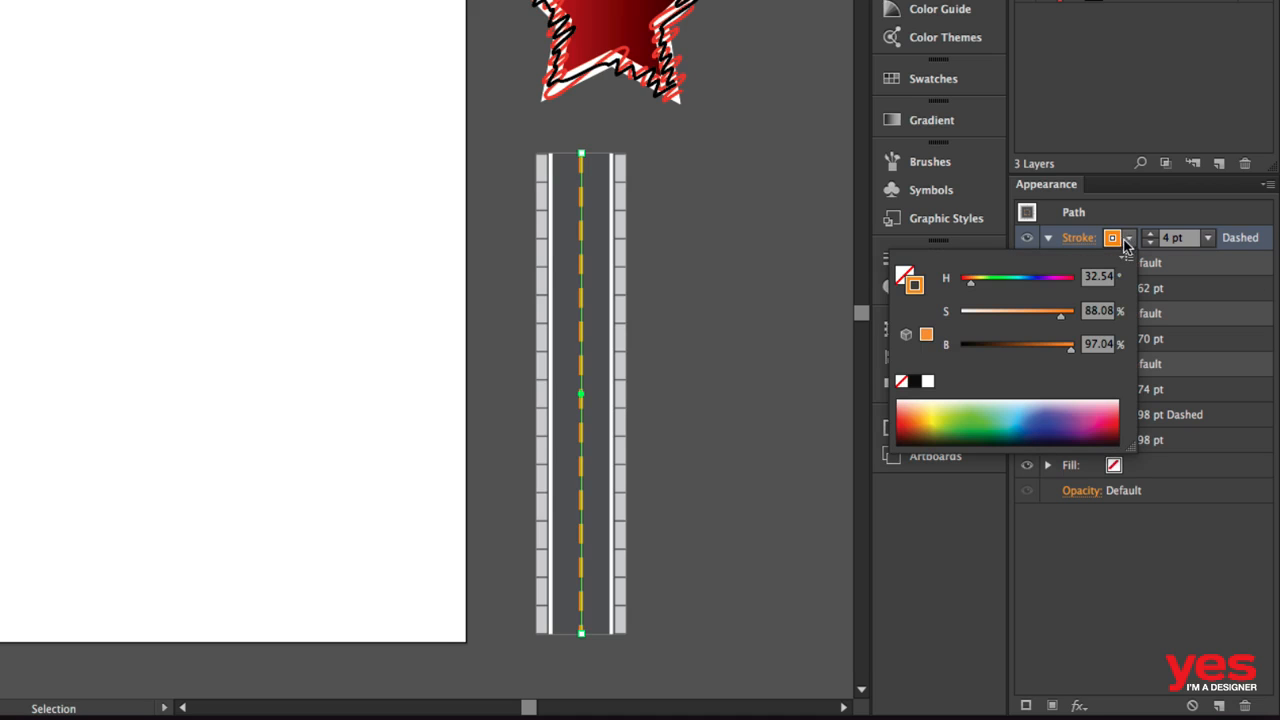
{"action": "mouse_move", "coordinate": [1062, 314]}
{"action": "left_mouse_down"}
{"action": "mouse_move", "coordinate": [1012, 314]}
{"action": "mouse_move", "coordinate": [1037, 318]}
{"action": "left_mouse_up"}
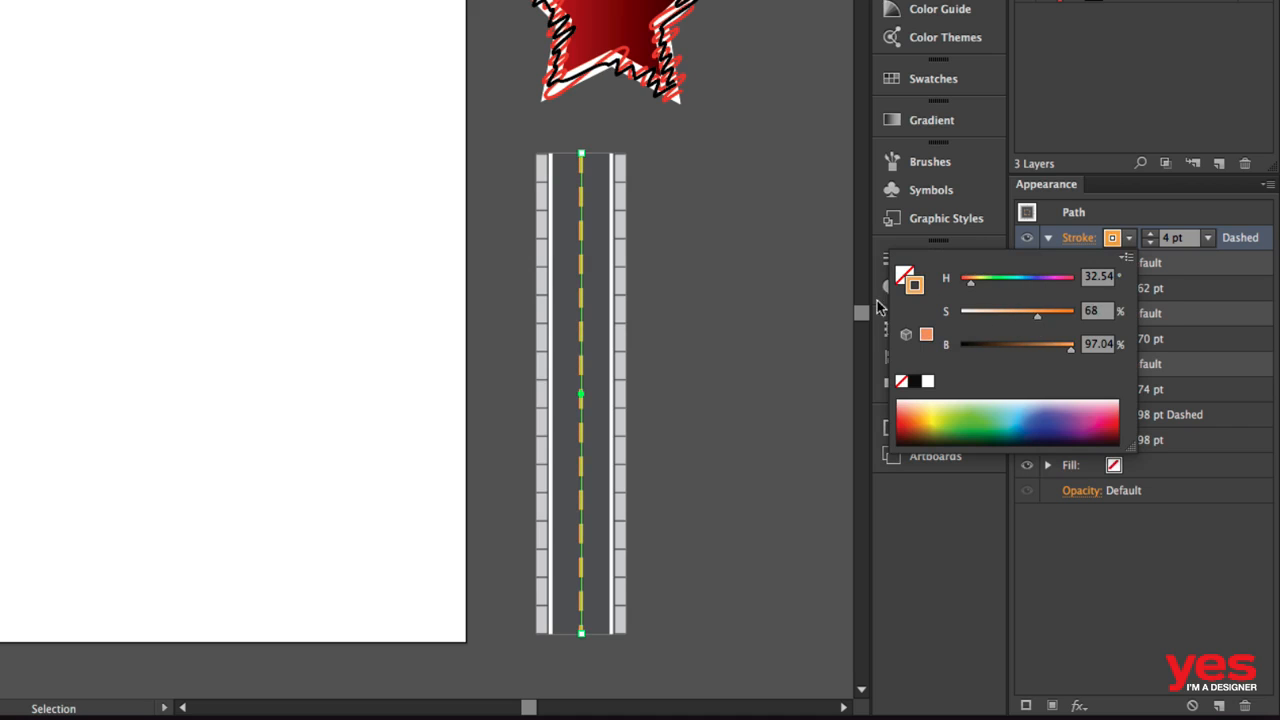
{"action": "left_click", "coordinate": [744, 293]}
{"action": "left_click", "coordinate": [748, 291]}
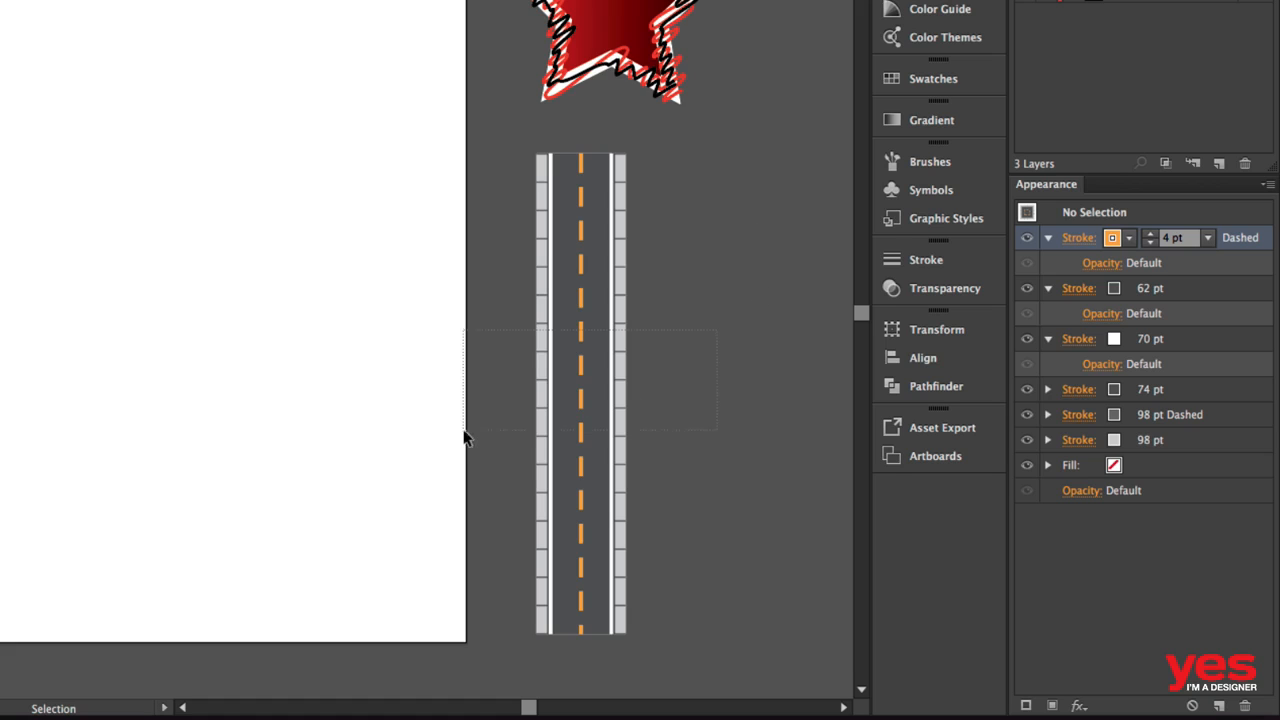
Step: Select the road and save its stacked stroke appearance as a new graphic style
{"action": "left_click_drag", "start_coordinate": [465, 437], "coordinate": [514, 440]}
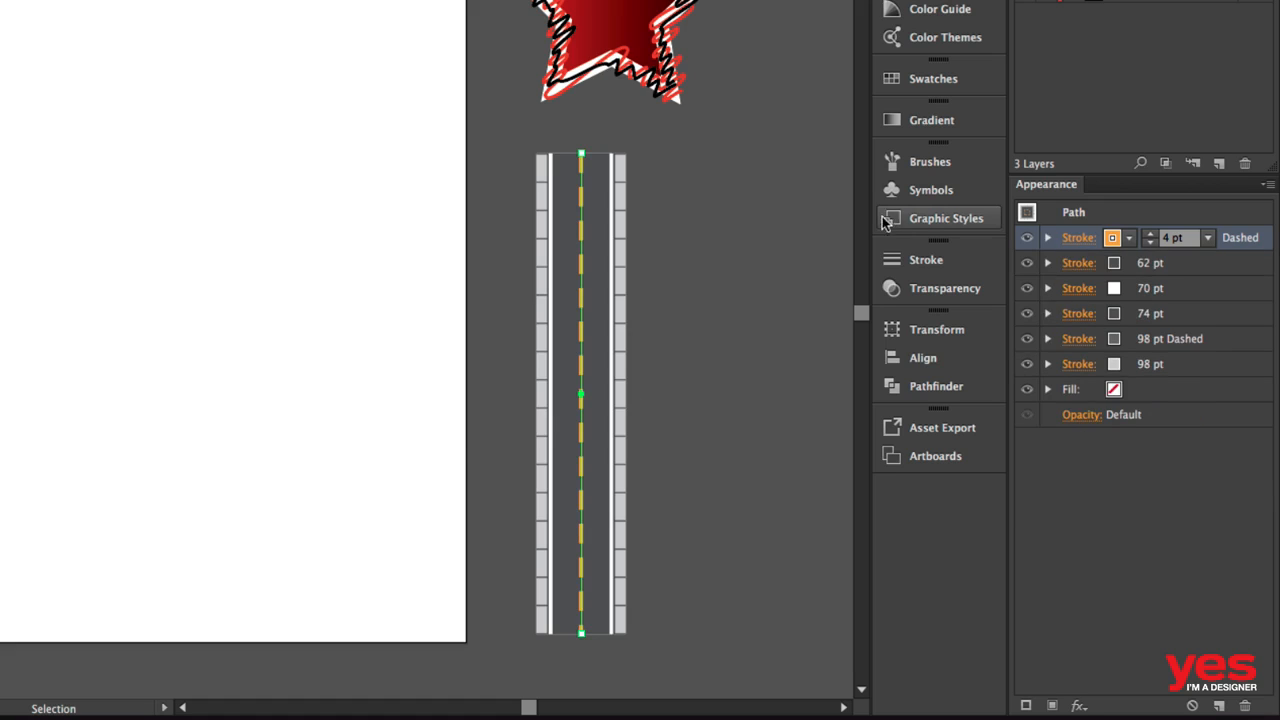
{"action": "left_click", "coordinate": [920, 217]}
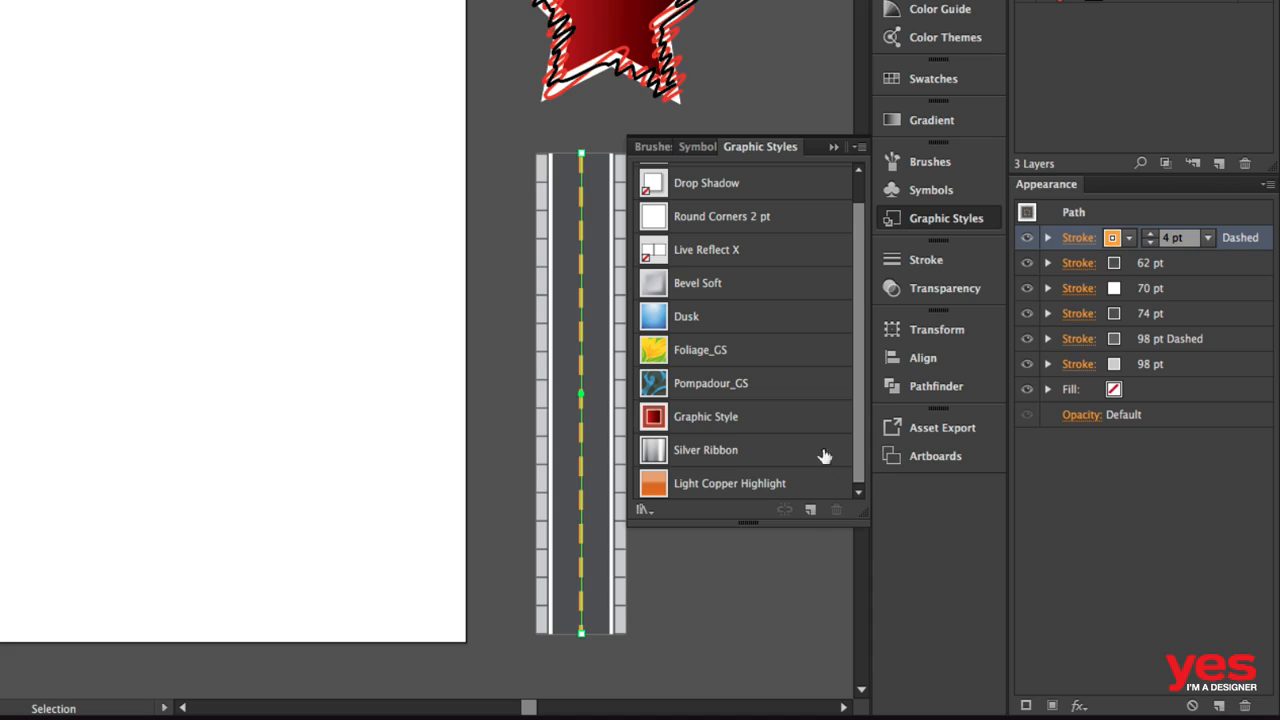
{"action": "left_click", "coordinate": [810, 510]}
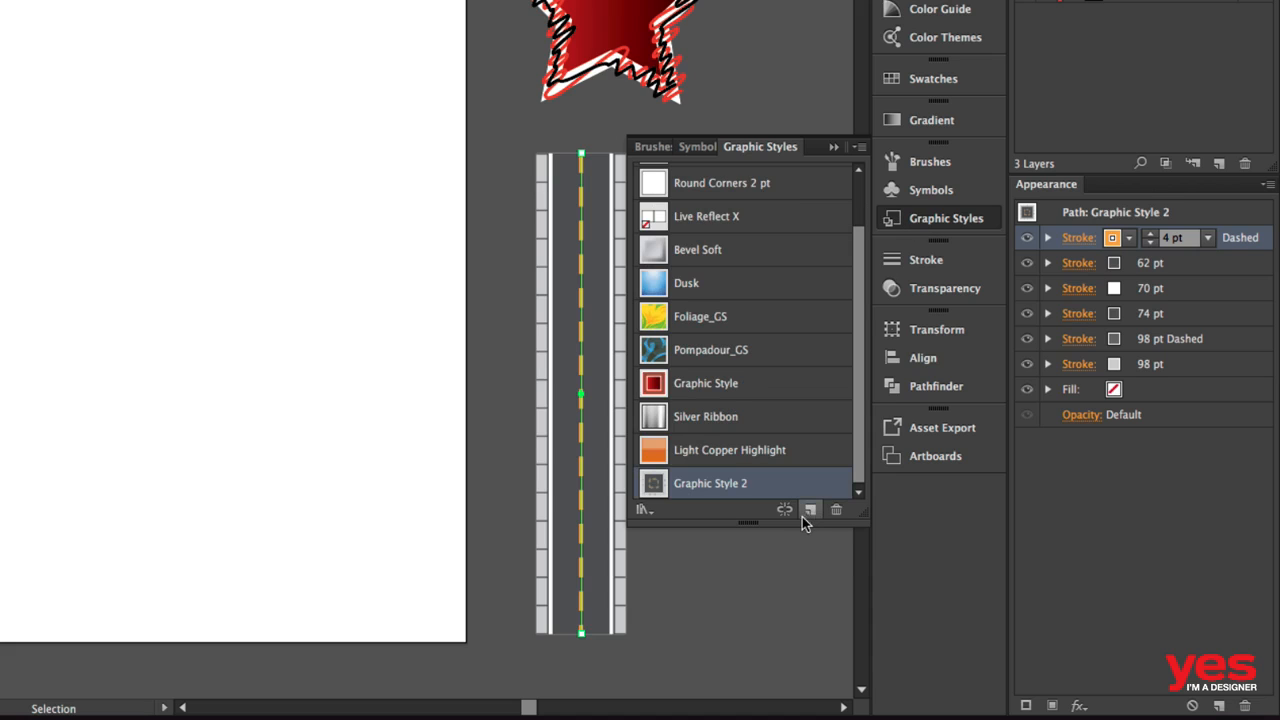
{"action": "left_click", "coordinate": [922, 220]}
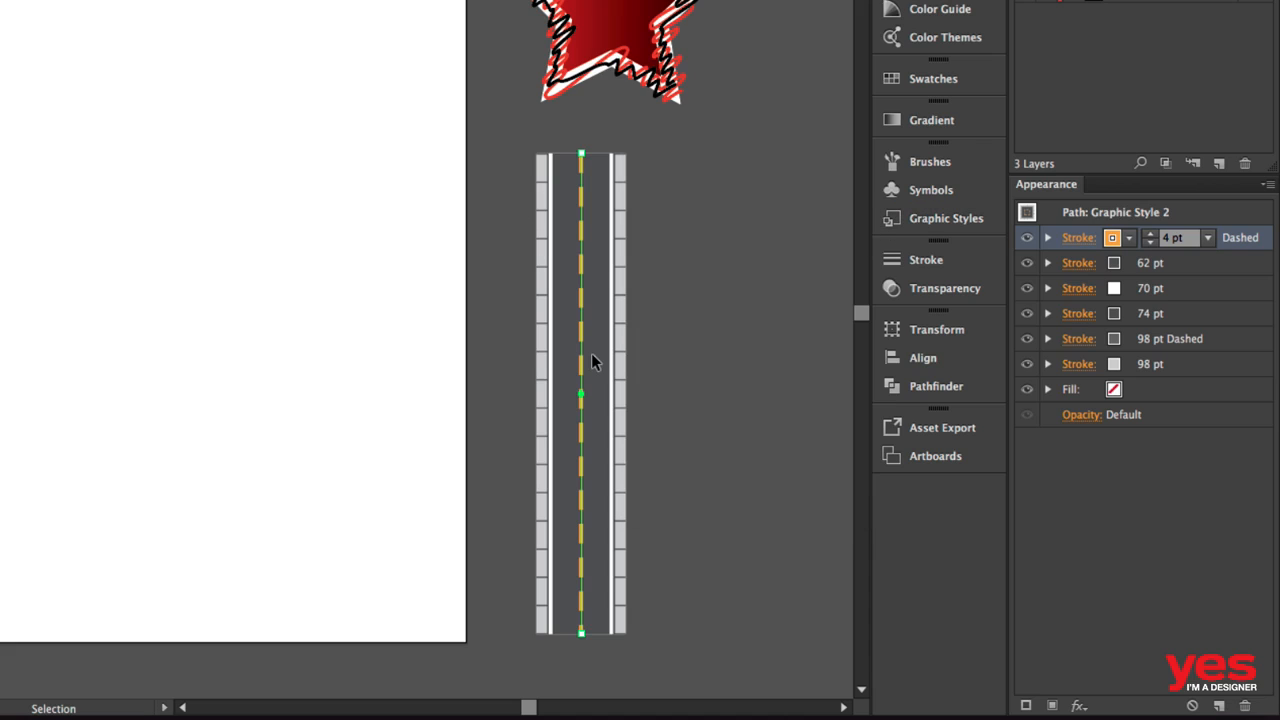
Step: Delete the star and the road from beside the artboard and show the grass layer
{"action": "left_click_drag", "start_coordinate": [768, 14], "coordinate": [527, 293]}
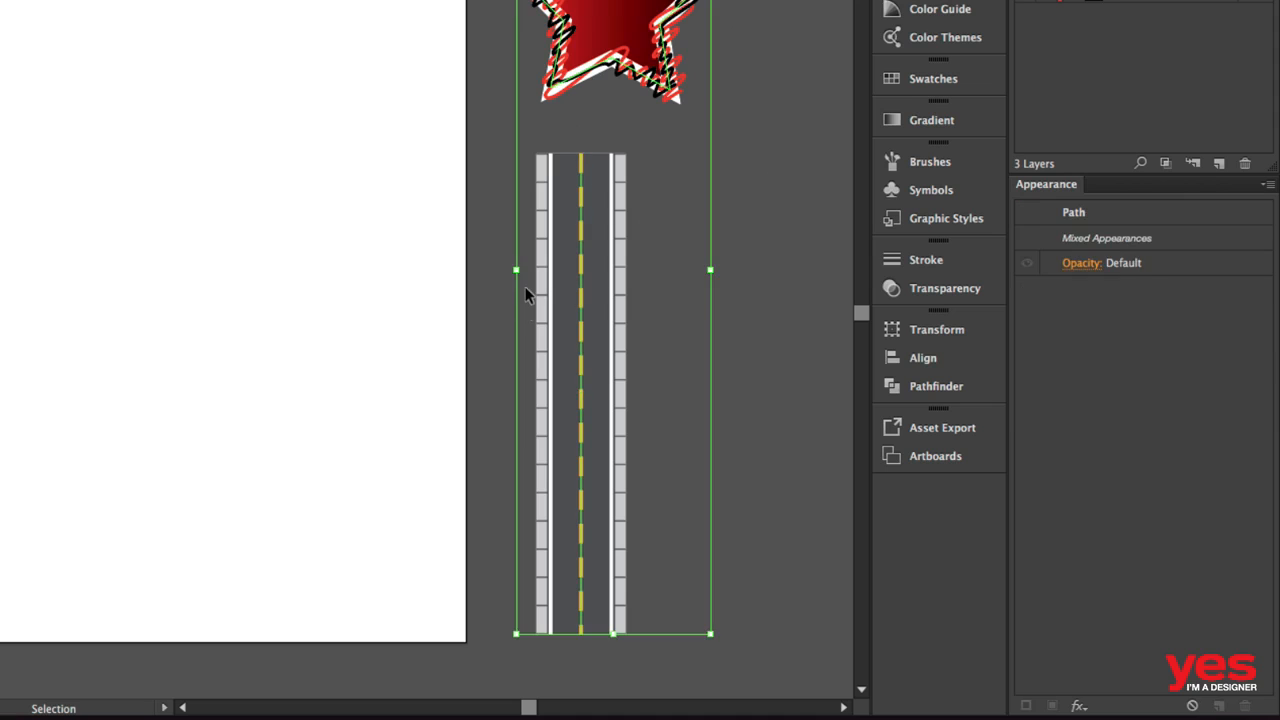
{"action": "key", "text": "Delete"}
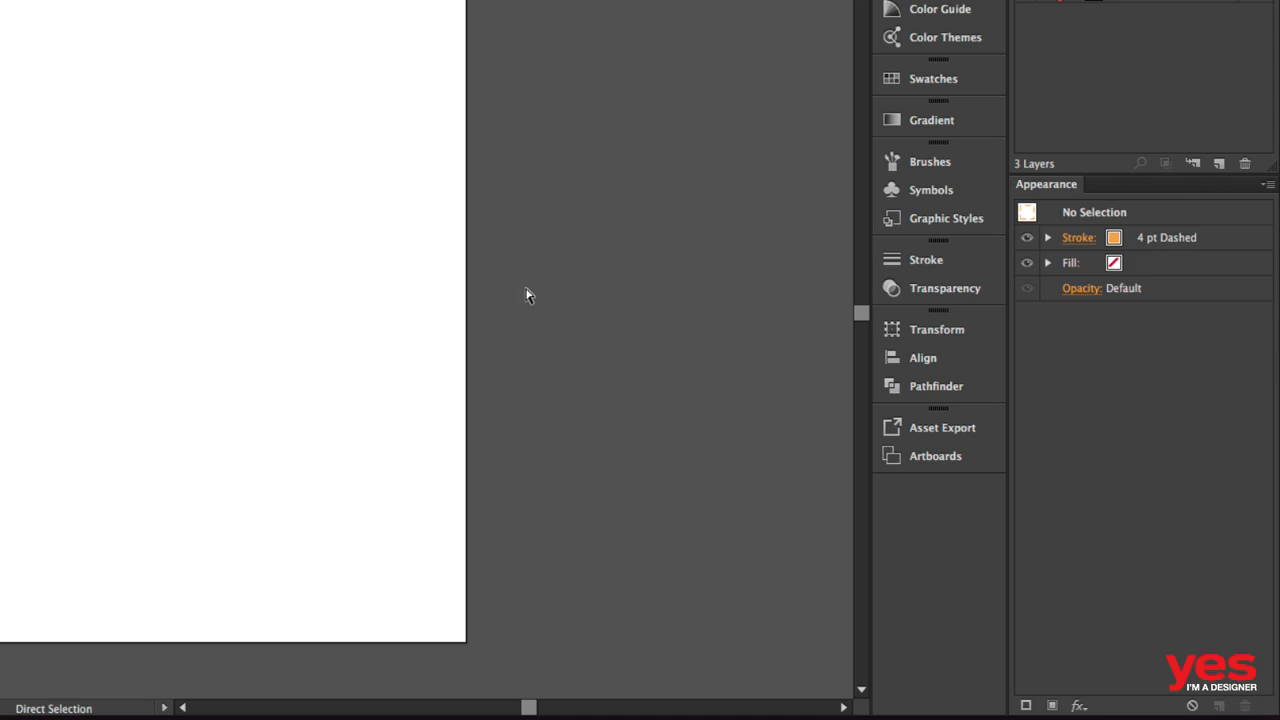
{"action": "key", "text": "super+0"}
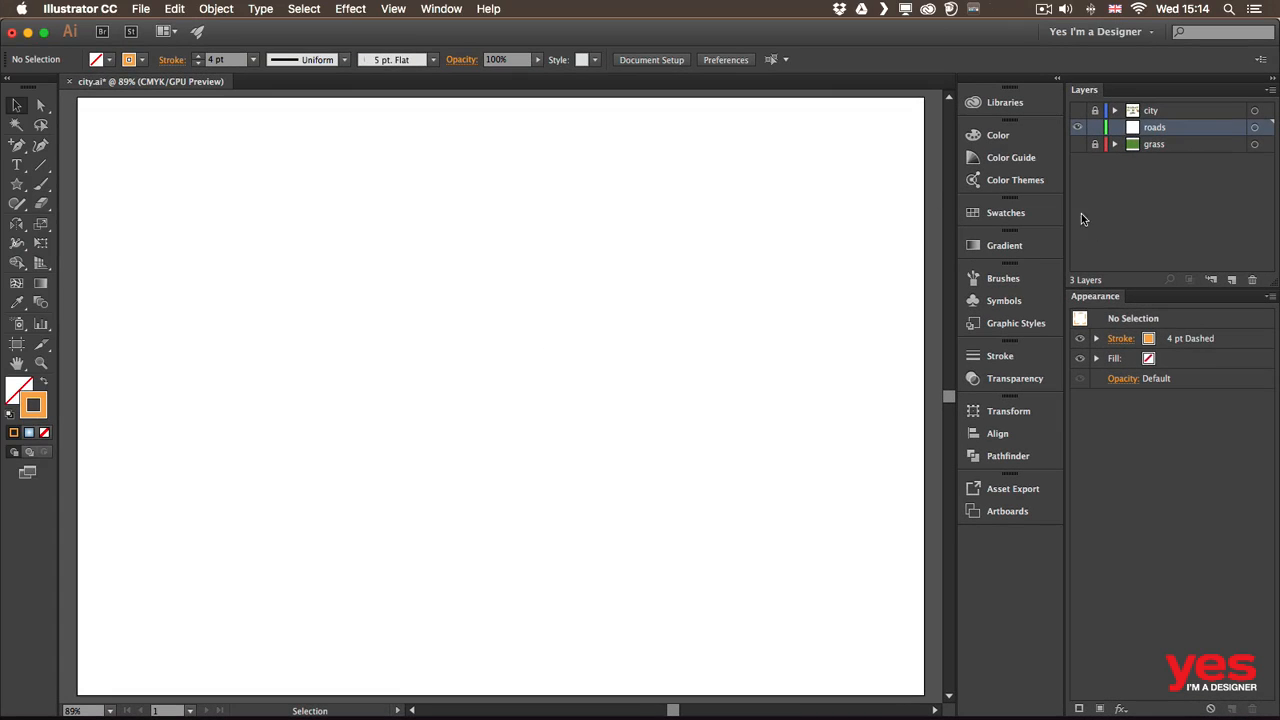
{"action": "left_click", "coordinate": [1077, 144]}
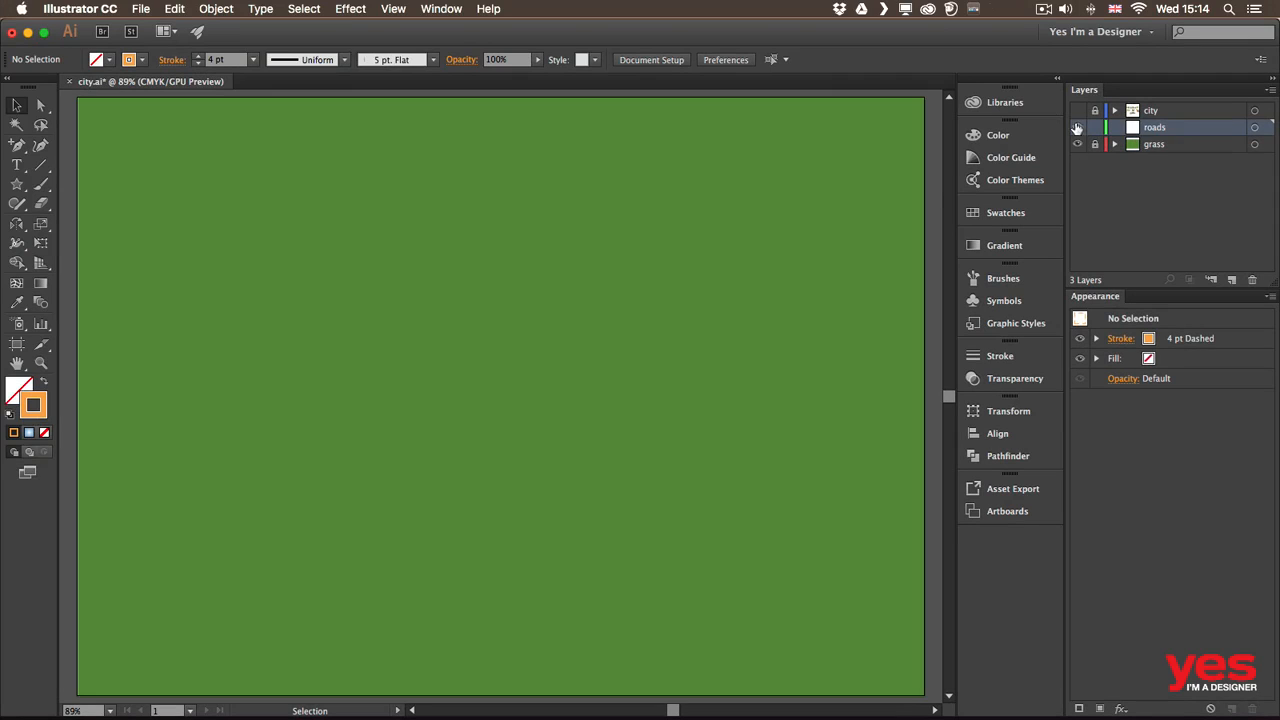
Step: Show the city layer and draw a wavy freehand path about 204 mm long above the statue with the Pencil tool
{"action": "left_click", "coordinate": [1077, 111]}
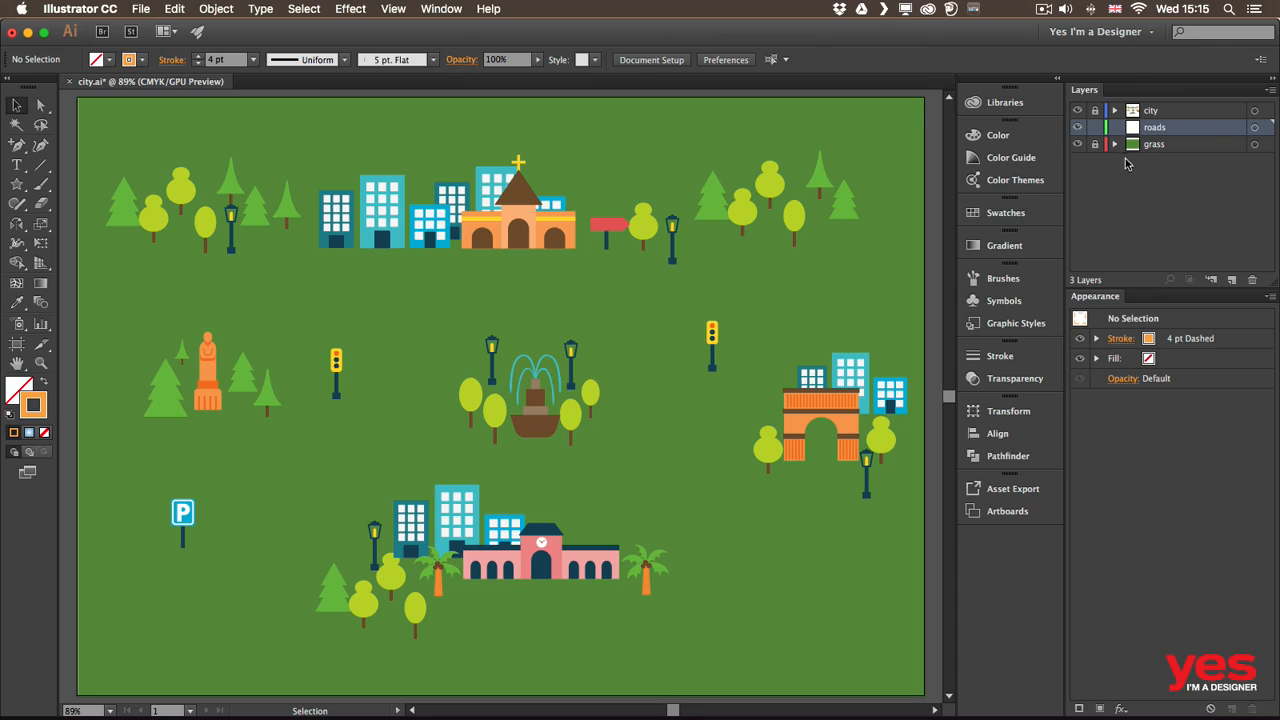
{"action": "left_click", "coordinate": [29, 206]}
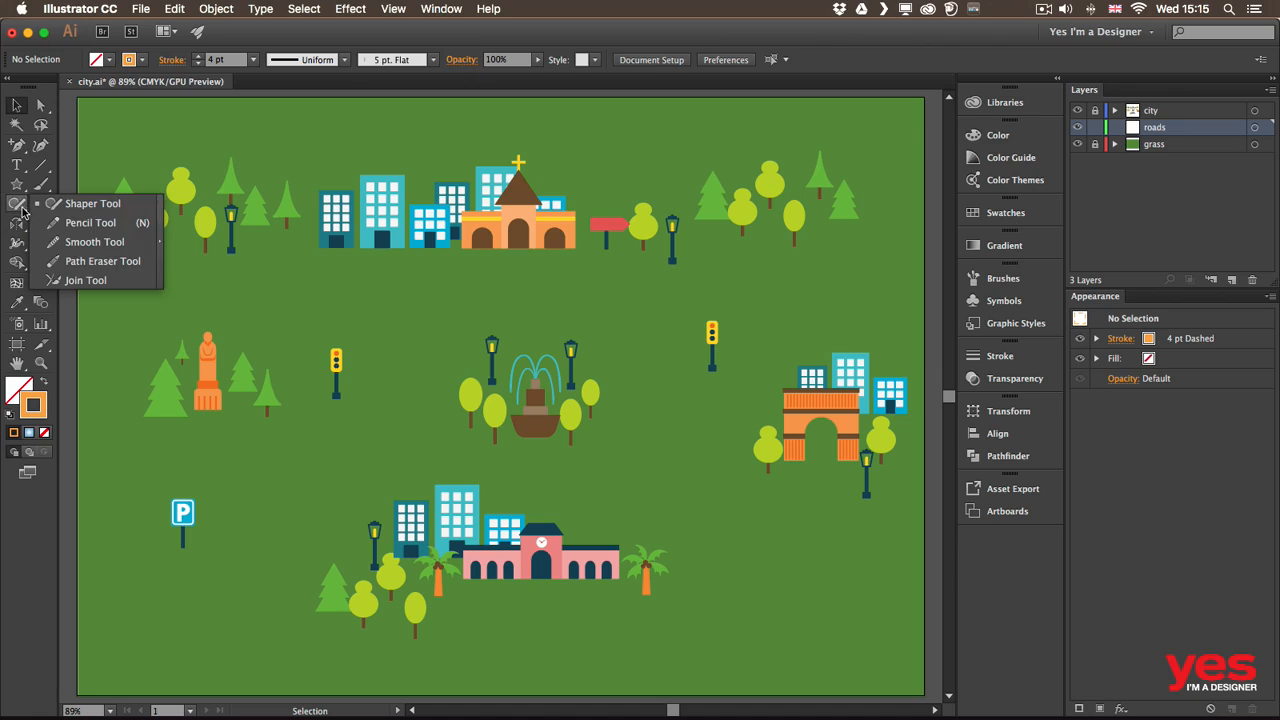
{"action": "left_click", "coordinate": [100, 223]}
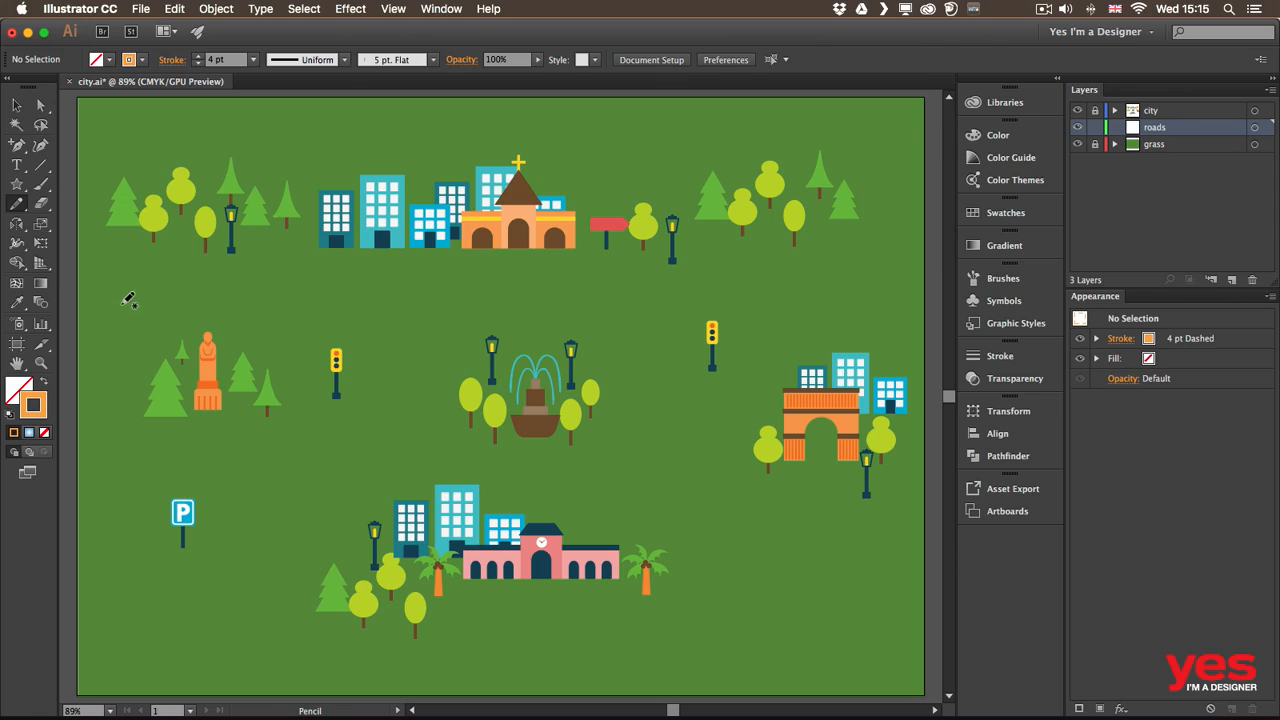
{"action": "mouse_move", "coordinate": [119, 296]}
{"action": "left_mouse_down"}
{"action": "mouse_move", "coordinate": [298, 314]}
{"action": "mouse_move", "coordinate": [532, 321]}
{"action": "left_mouse_up"}
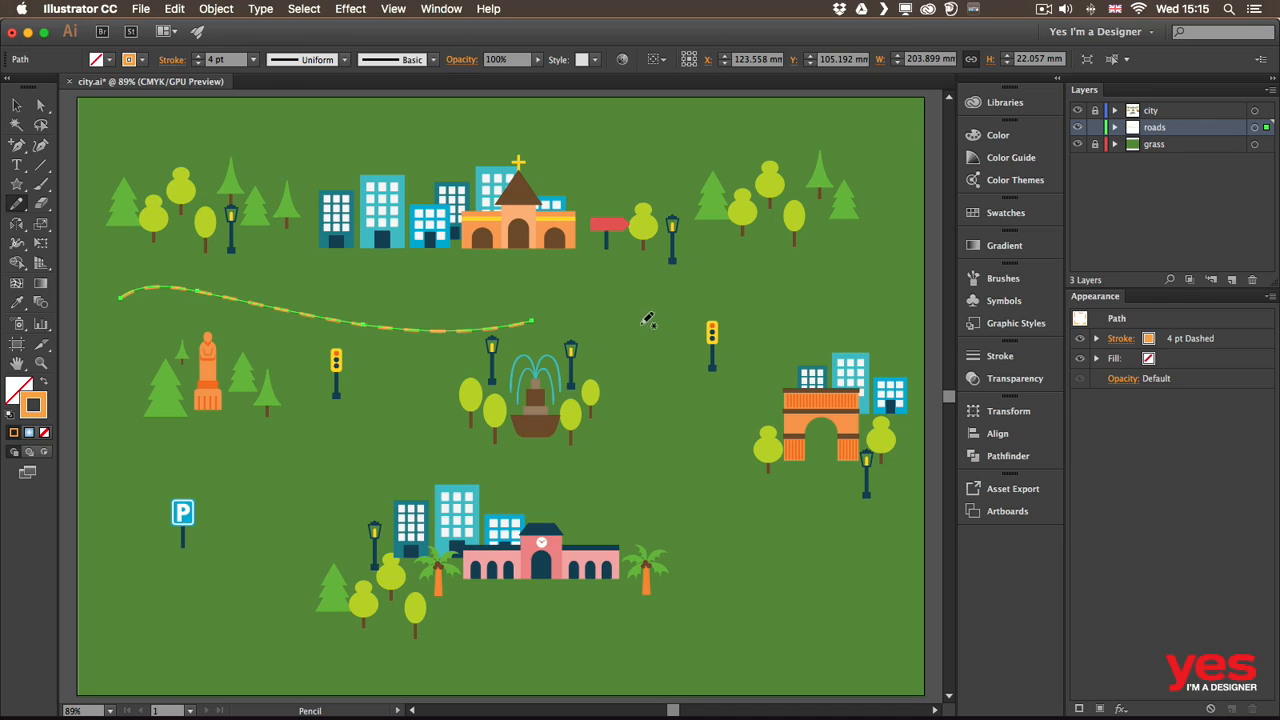
Step: Apply the saved Graphic Style 2 to the new path to turn it into a road
{"action": "left_click", "coordinate": [1015, 323]}
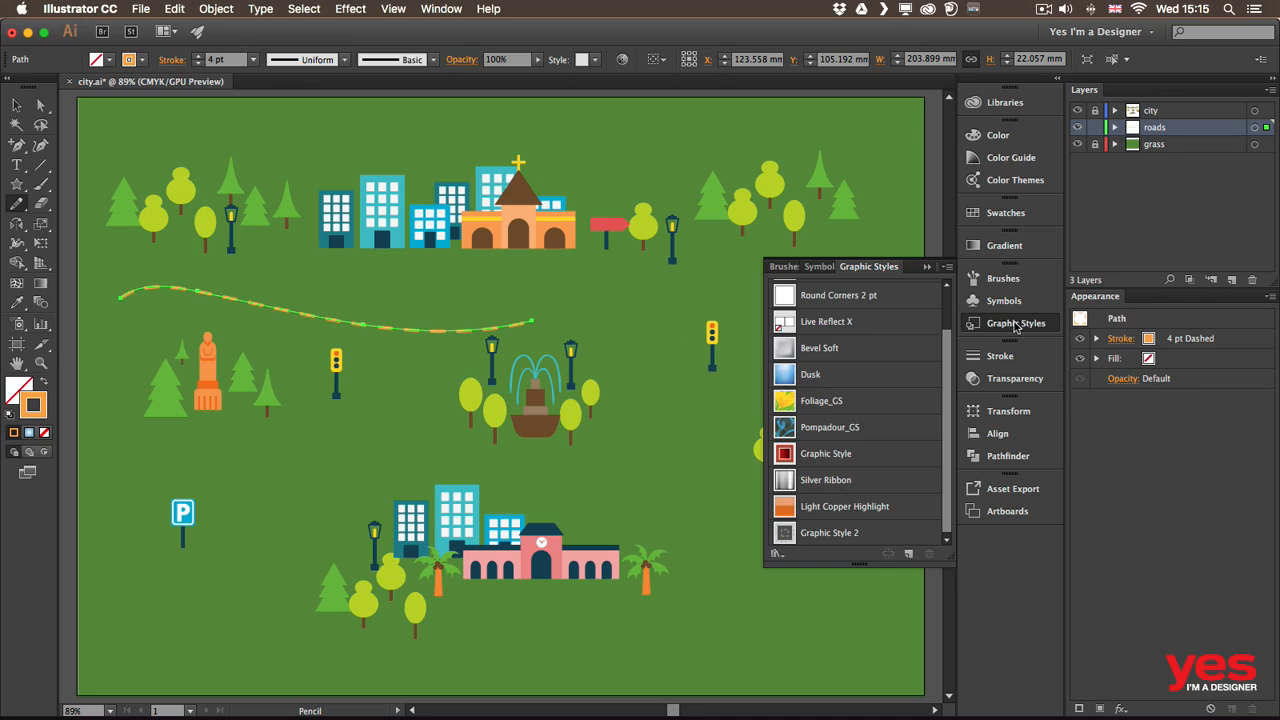
{"action": "left_click", "coordinate": [824, 534]}
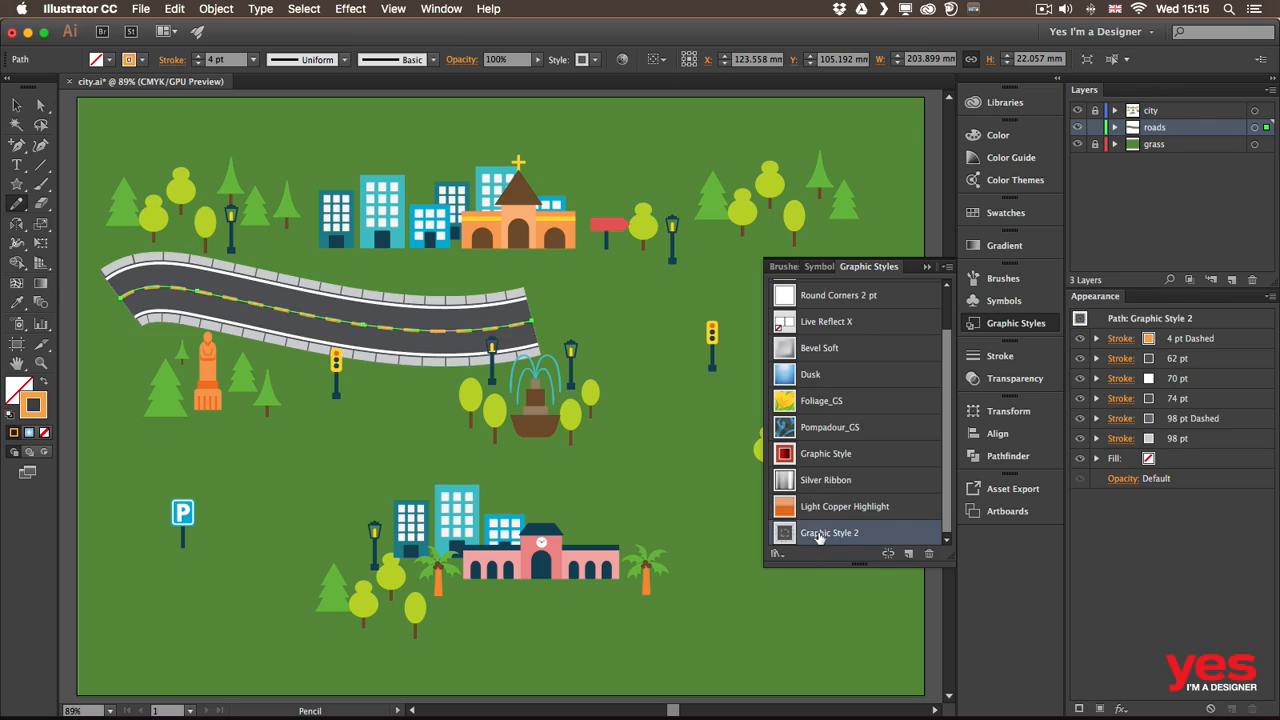
{"action": "left_click", "coordinate": [1016, 325]}
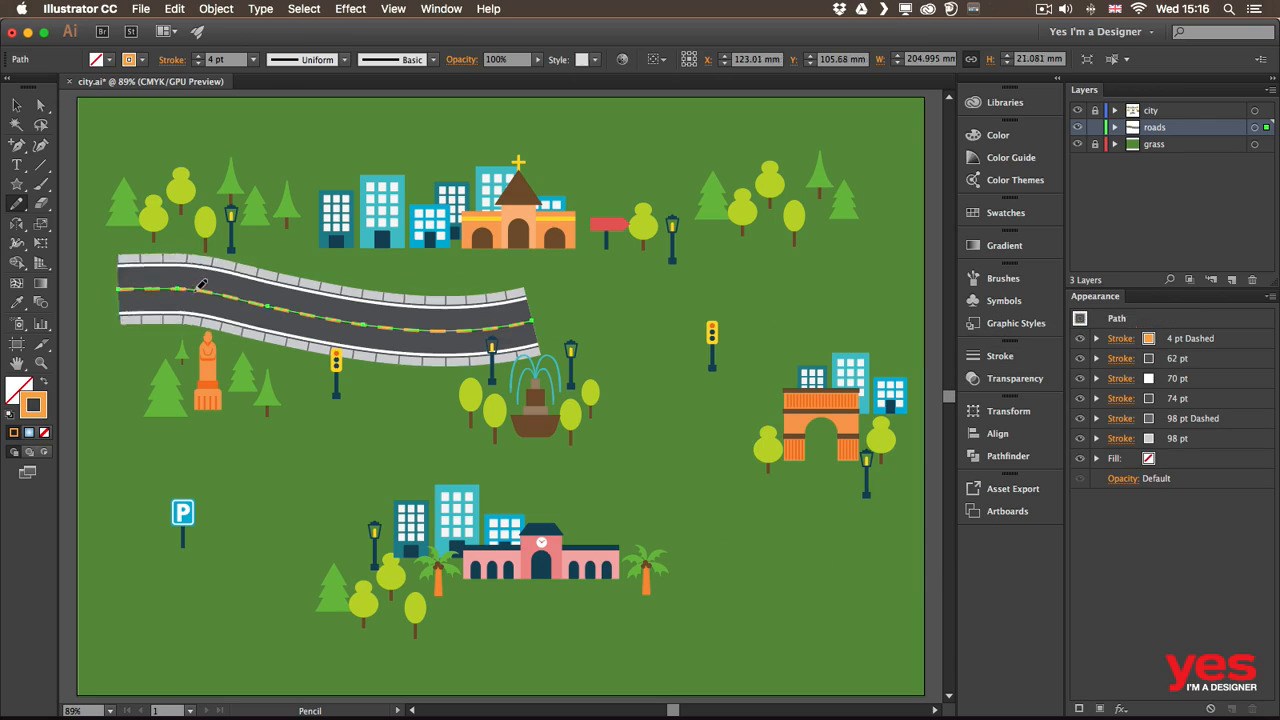
Step: Undo the last pencil edit, then redraw the road's left end so it extends past the artboard edge, about 236 mm wide overall
{"action": "key", "text": "super+z"}
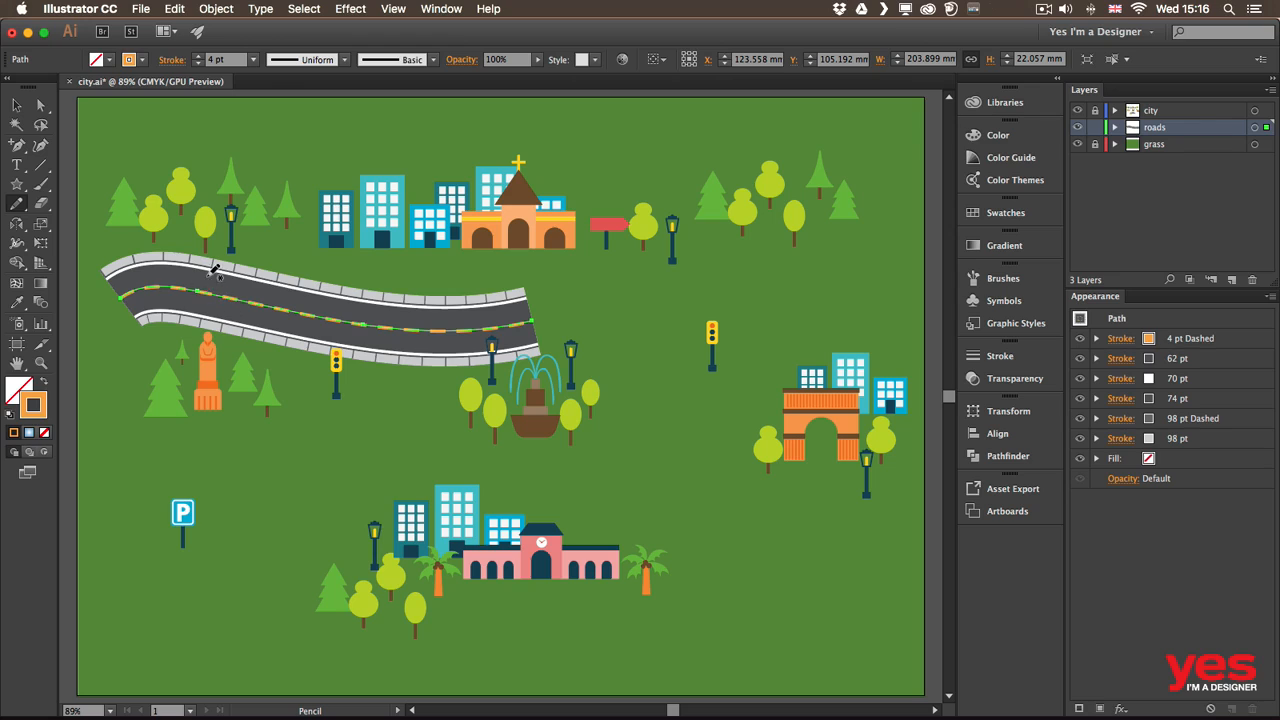
{"action": "scroll", "coordinate": [135, 263], "scroll_direction": "left", "scroll_amount": 3}
{"action": "scroll", "coordinate": [135, 263], "scroll_direction": "up", "scroll_amount": 1}
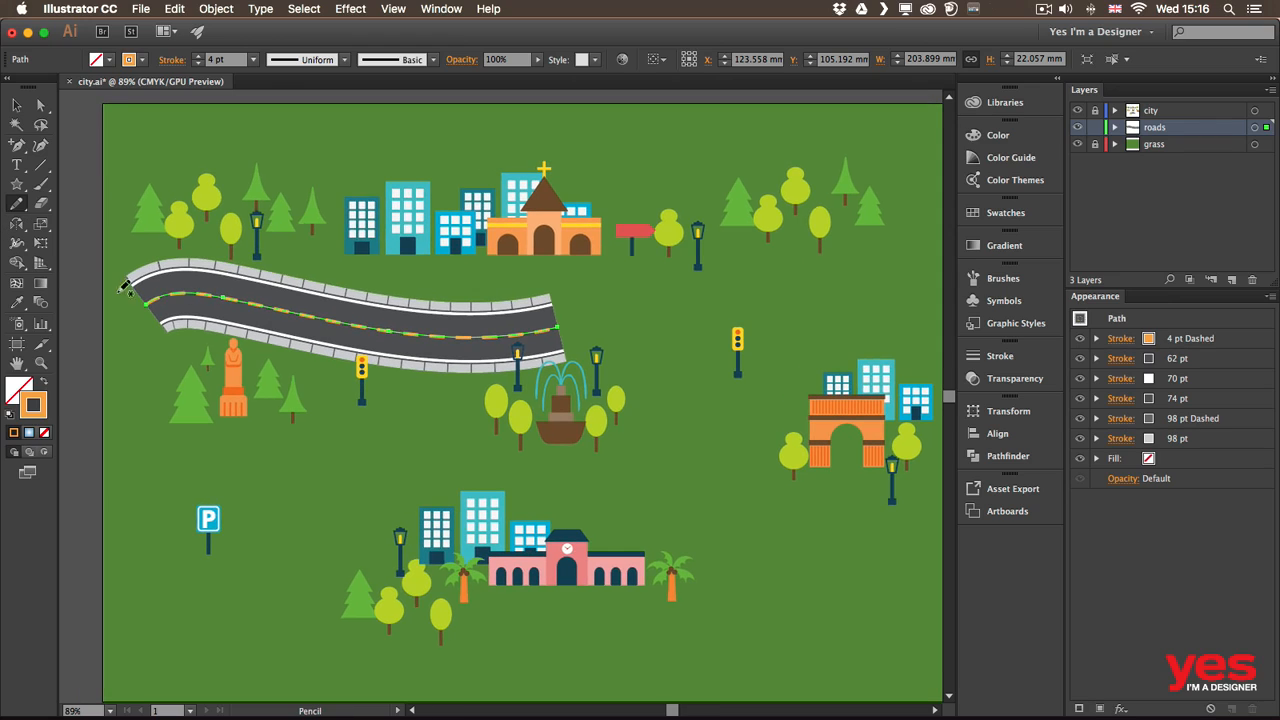
{"action": "left_click_drag", "start_coordinate": [232, 288], "coordinate": [137, 284]}
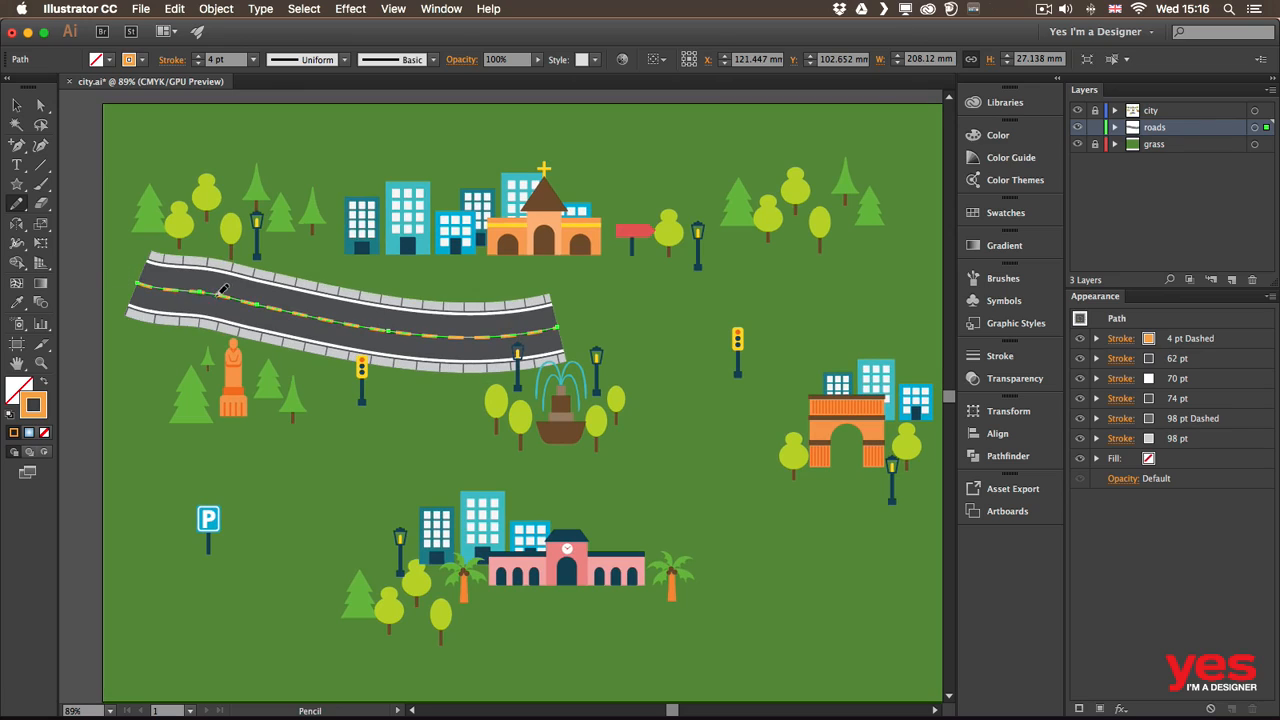
{"action": "mouse_move", "coordinate": [218, 296]}
{"action": "left_mouse_down"}
{"action": "mouse_move", "coordinate": [80, 294]}
{"action": "mouse_move", "coordinate": [262, 305]}
{"action": "left_mouse_up"}
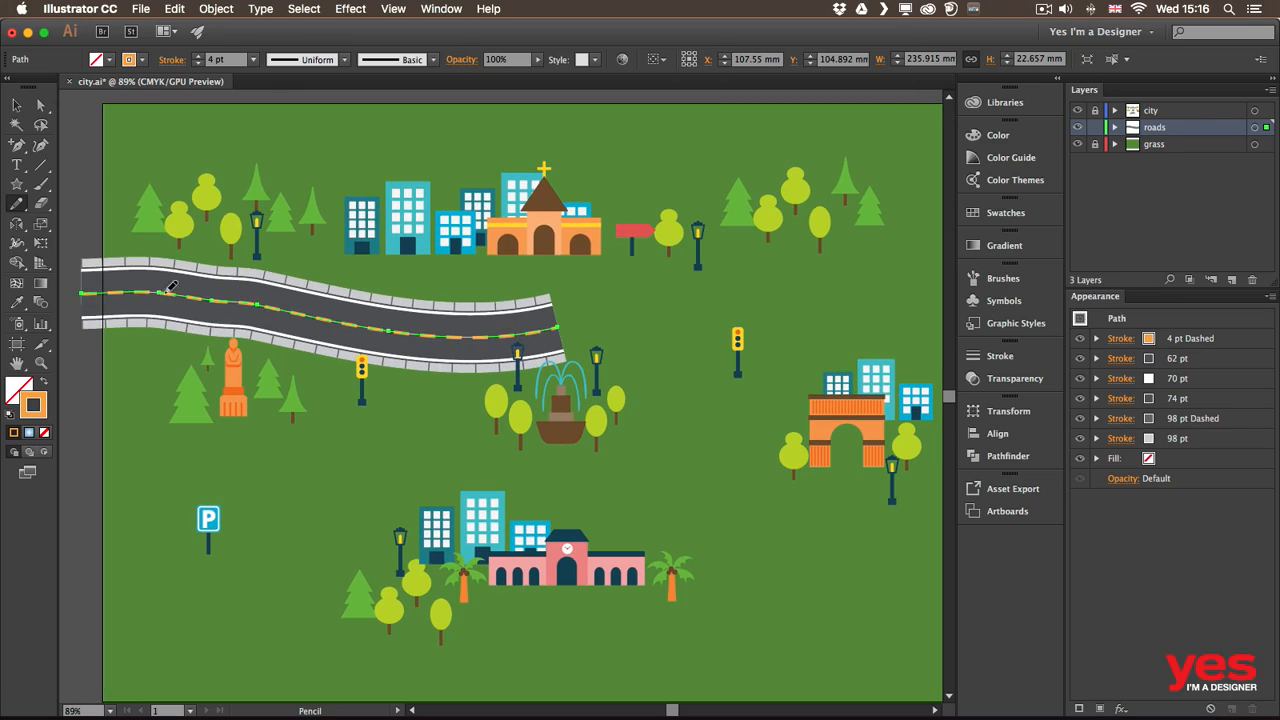
{"action": "left_click_drag", "start_coordinate": [104, 293], "coordinate": [338, 316]}
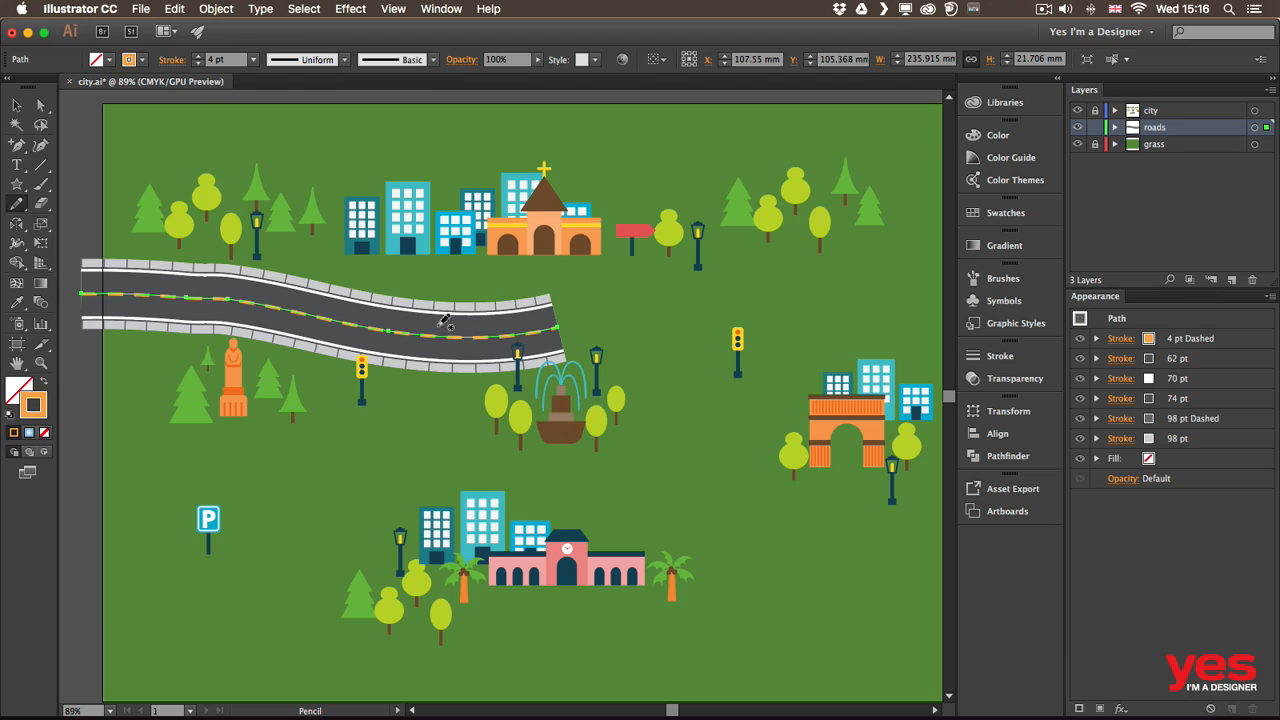
Step: Redraw the rest of the road nearly level below the church and extend it past the artboard's right edge, about 436 mm wide overall
{"action": "left_click_drag", "start_coordinate": [226, 298], "coordinate": [434, 297]}
{"action": "left_click_drag", "start_coordinate": [291, 301], "coordinate": [648, 308]}
{"action": "key", "text": "super+z"}
{"action": "key", "text": "super+z"}
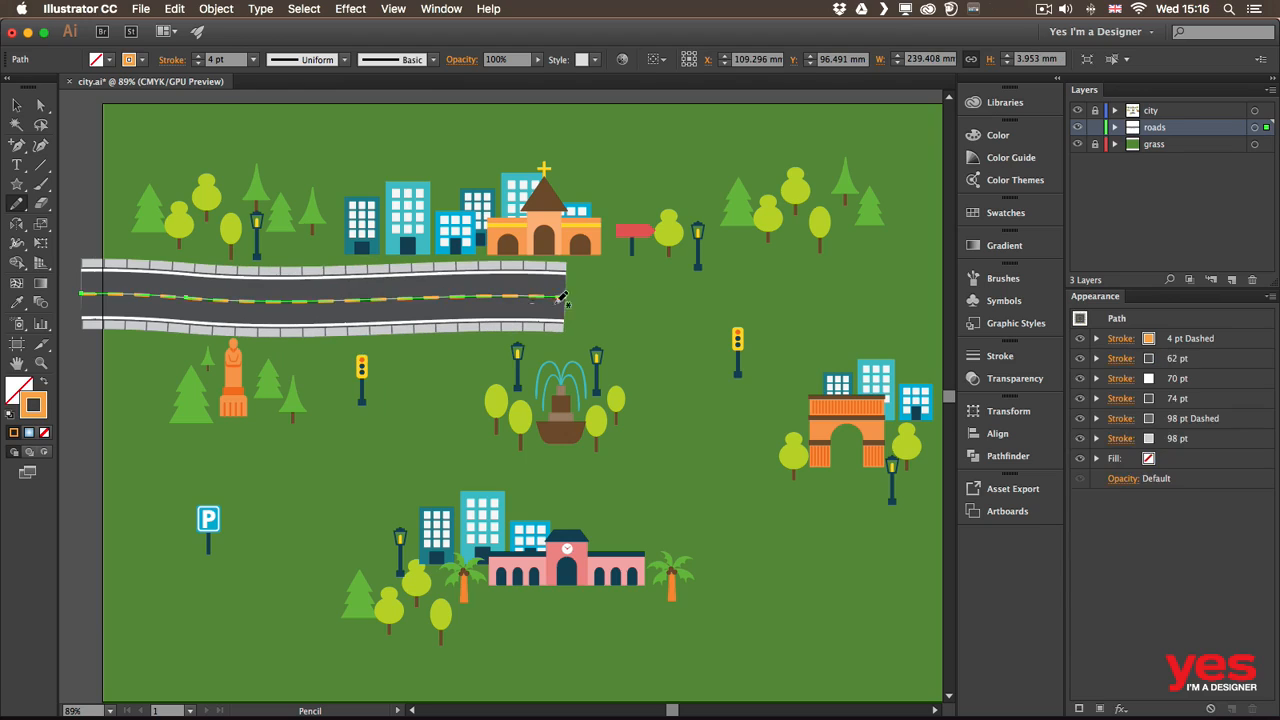
{"action": "mouse_move", "coordinate": [562, 297]}
{"action": "left_mouse_down"}
{"action": "mouse_move", "coordinate": [656, 310]}
{"action": "mouse_move", "coordinate": [928, 292]}
{"action": "left_mouse_up"}
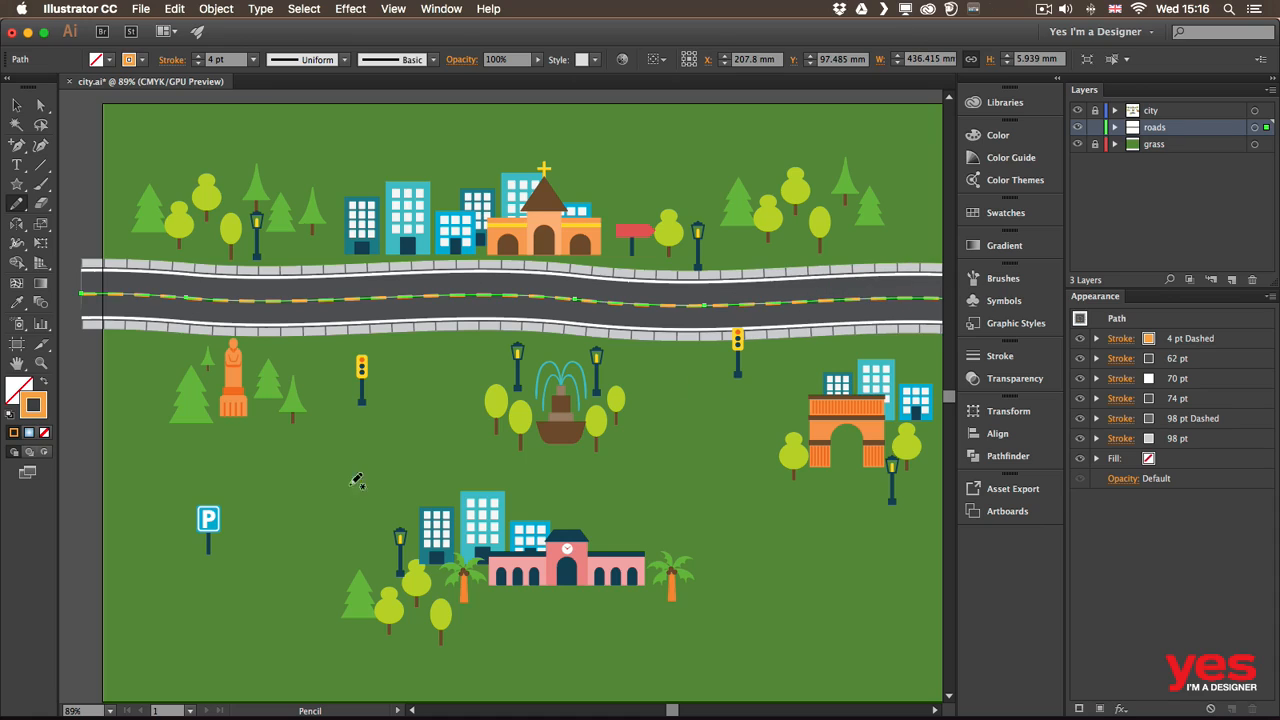
Step: Draw a second curved path about 177 by 82 mm from the artboard's lower-left corner to above the station and apply Graphic Style 2
{"action": "mouse_move", "coordinate": [77, 613]}
{"action": "left_mouse_down"}
{"action": "mouse_move", "coordinate": [188, 630]}
{"action": "mouse_move", "coordinate": [363, 494]}
{"action": "mouse_move", "coordinate": [433, 470]}
{"action": "left_mouse_up"}
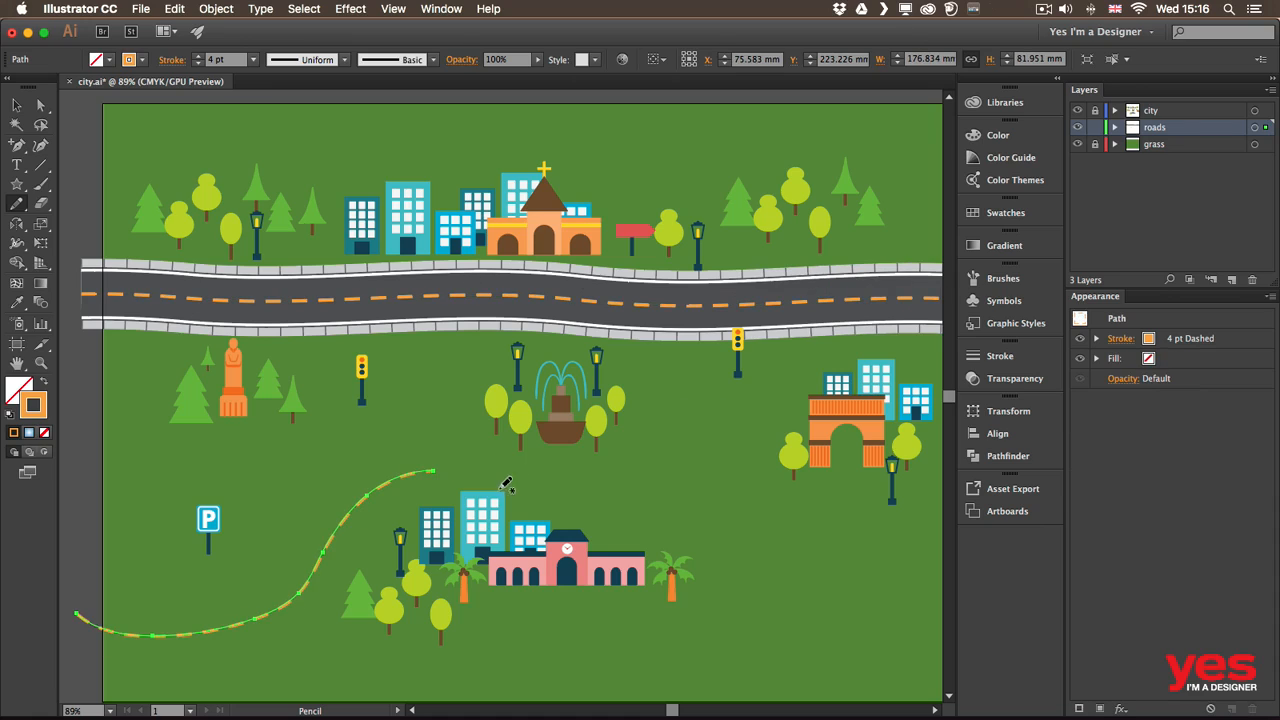
{"action": "left_click", "coordinate": [1010, 323]}
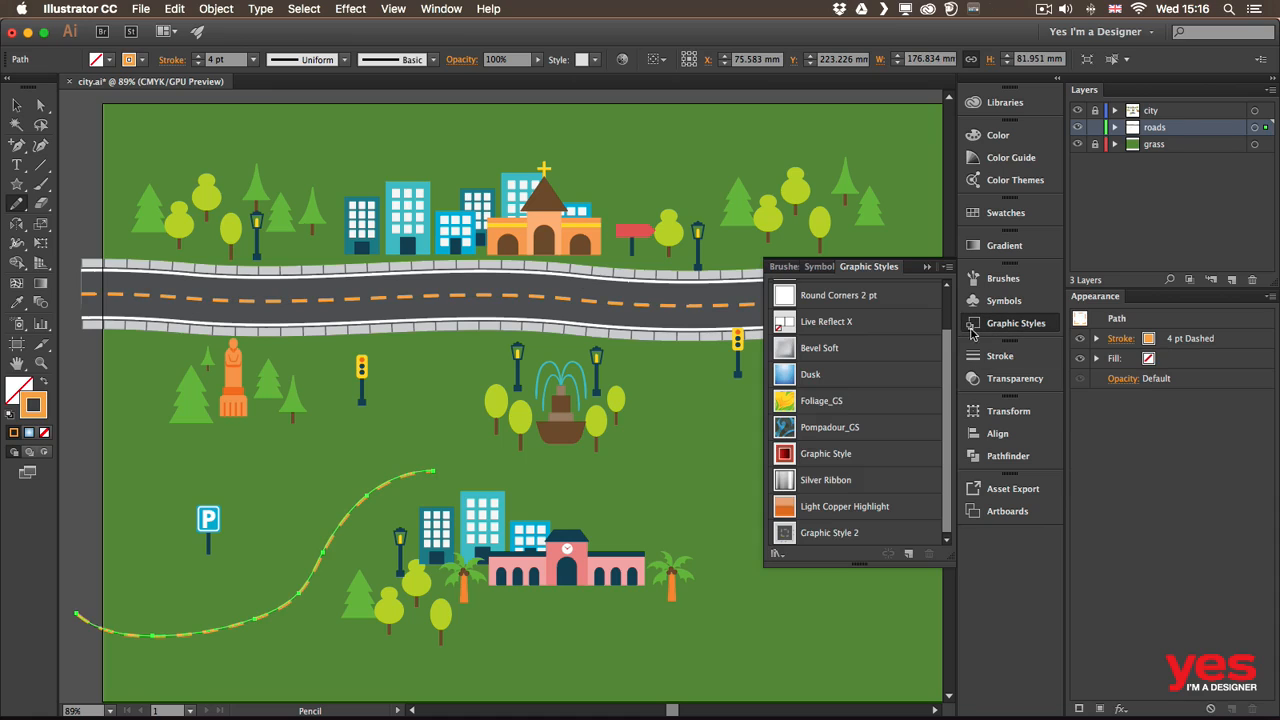
{"action": "left_click", "coordinate": [835, 530]}
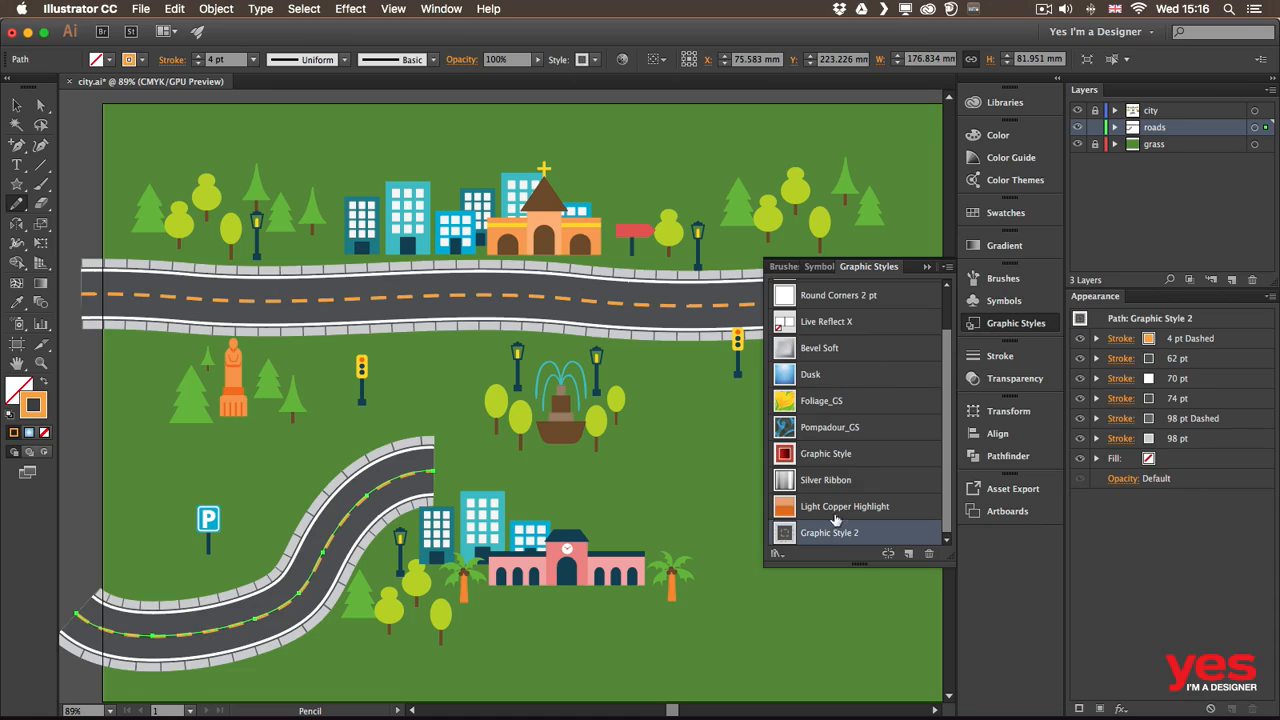
{"action": "left_click", "coordinate": [976, 326]}
Step: Extend the second road around the fountain up to the main road beside the right traffic light, about 315 by 155 mm overall, and deselect it
{"action": "mouse_move", "coordinate": [433, 467]}
{"action": "left_mouse_down"}
{"action": "mouse_move", "coordinate": [533, 482]}
{"action": "mouse_move", "coordinate": [502, 468]}
{"action": "mouse_move", "coordinate": [633, 509]}
{"action": "mouse_move", "coordinate": [584, 490]}
{"action": "mouse_move", "coordinate": [696, 464]}
{"action": "mouse_move", "coordinate": [668, 472]}
{"action": "mouse_move", "coordinate": [695, 459]}
{"action": "mouse_move", "coordinate": [699, 319]}
{"action": "mouse_move", "coordinate": [716, 382]}
{"action": "mouse_move", "coordinate": [709, 320]}
{"action": "left_mouse_up"}
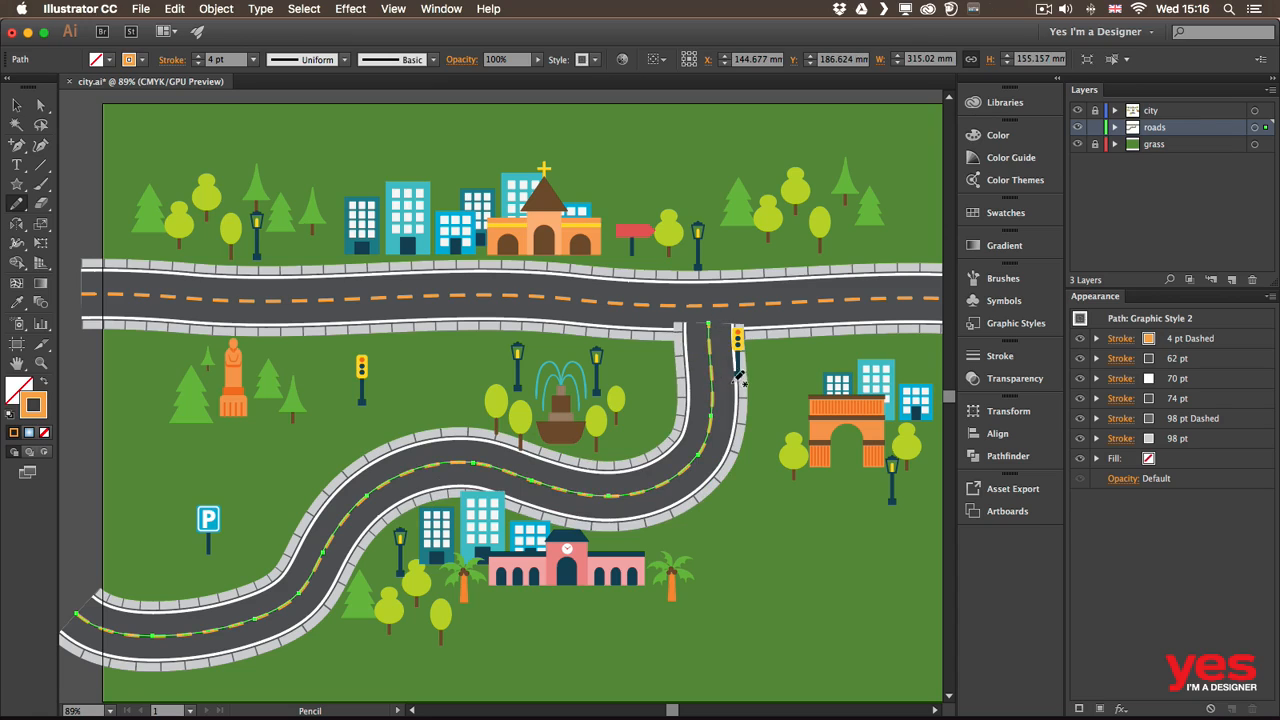
{"action": "key", "text": "v"}
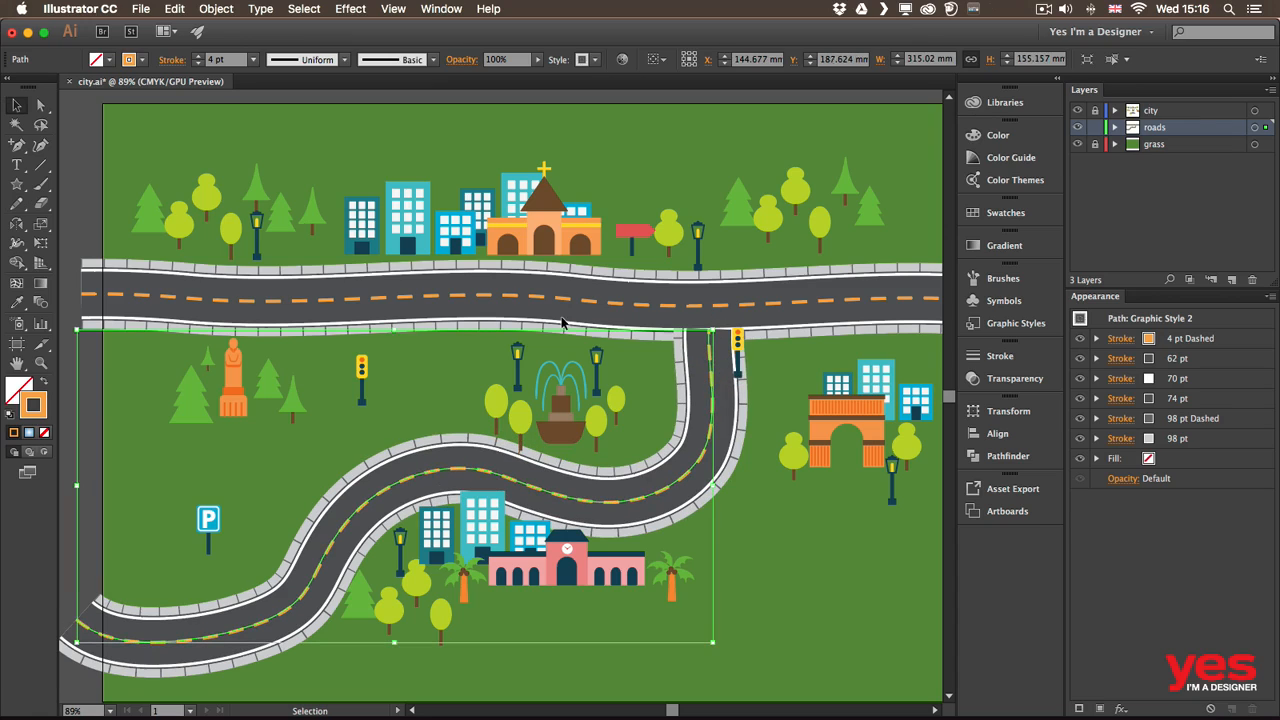
{"action": "left_click", "coordinate": [69, 445]}
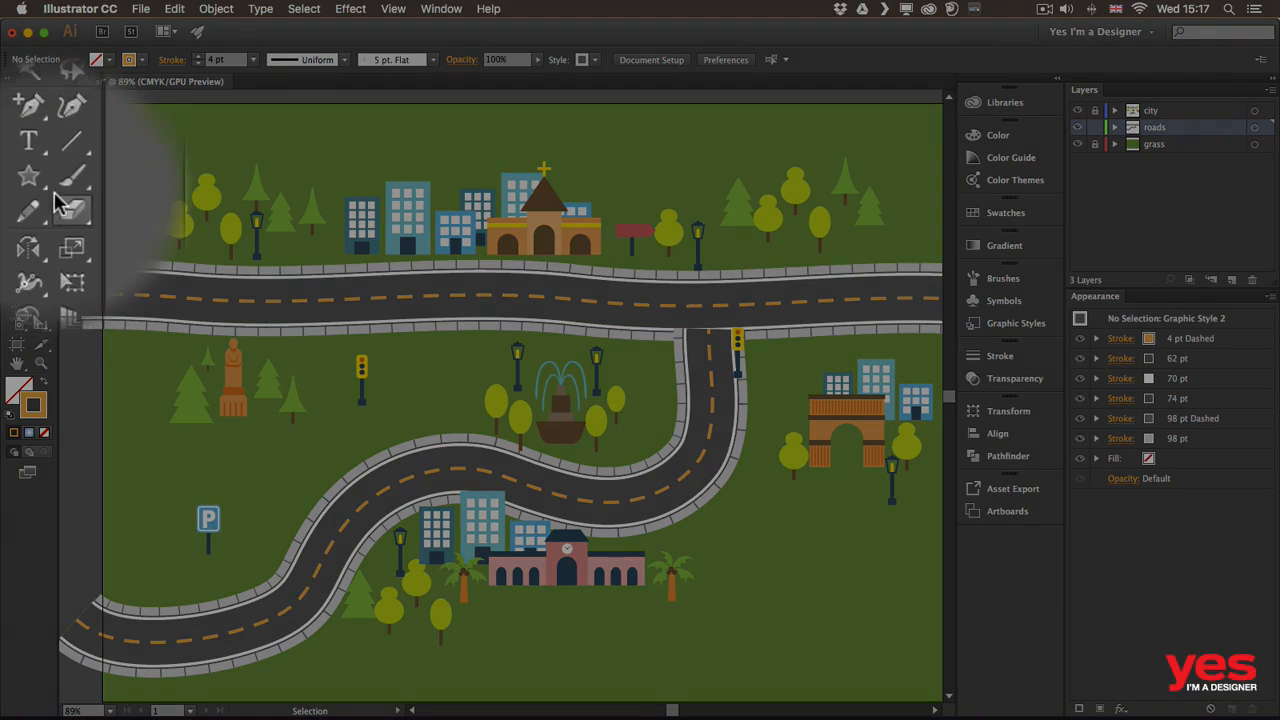
Step: Review the Pencil tool's options, including Keep selected and Edit selected paths, without changing them
{"action": "double_click", "coordinate": [16, 204]}
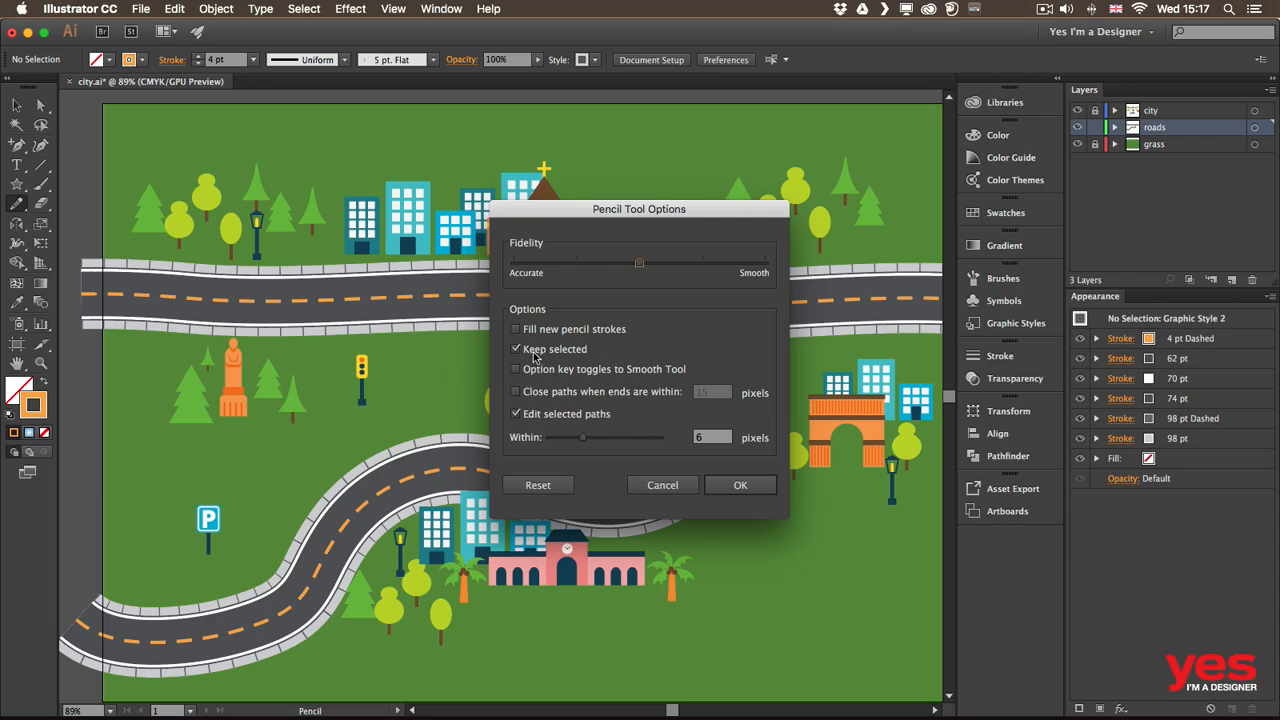
{"action": "left_click", "coordinate": [662, 486]}
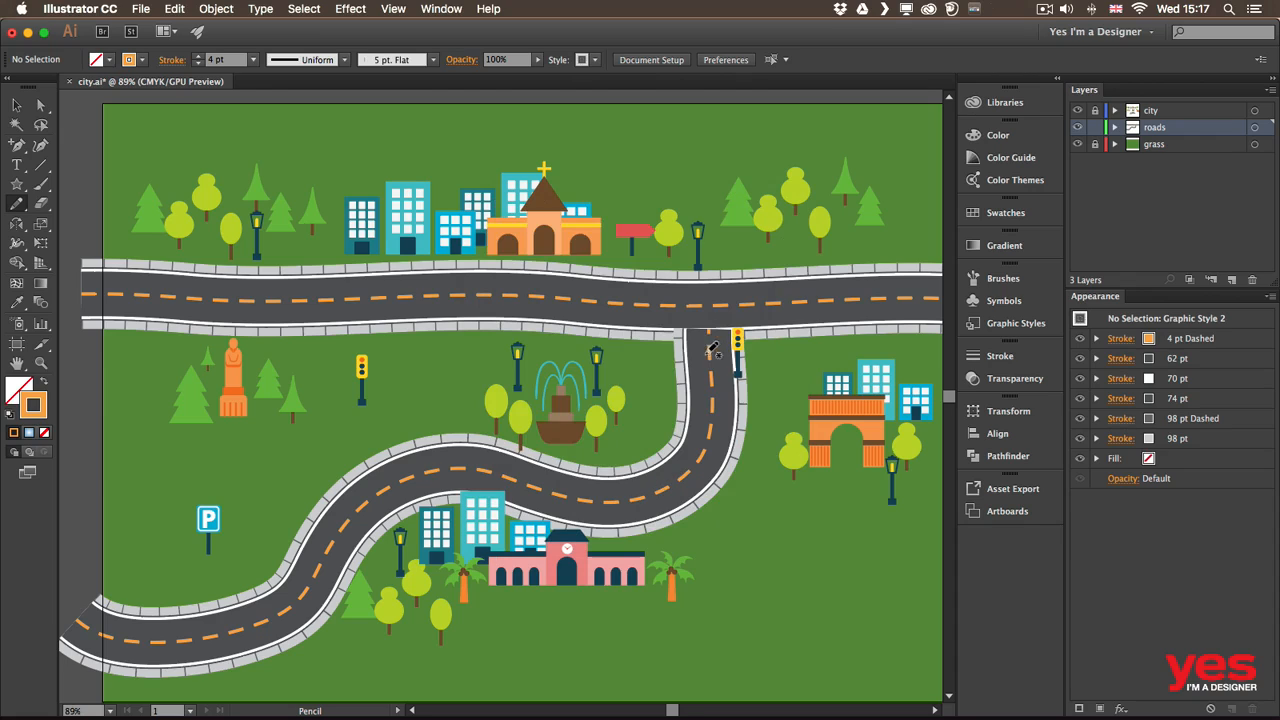
Step: Shift the winding road slightly upward at its junction with the main road and deselect it
{"action": "key", "text": "v"}
{"action": "left_click", "coordinate": [712, 379]}
{"action": "left_click", "coordinate": [712, 379]}
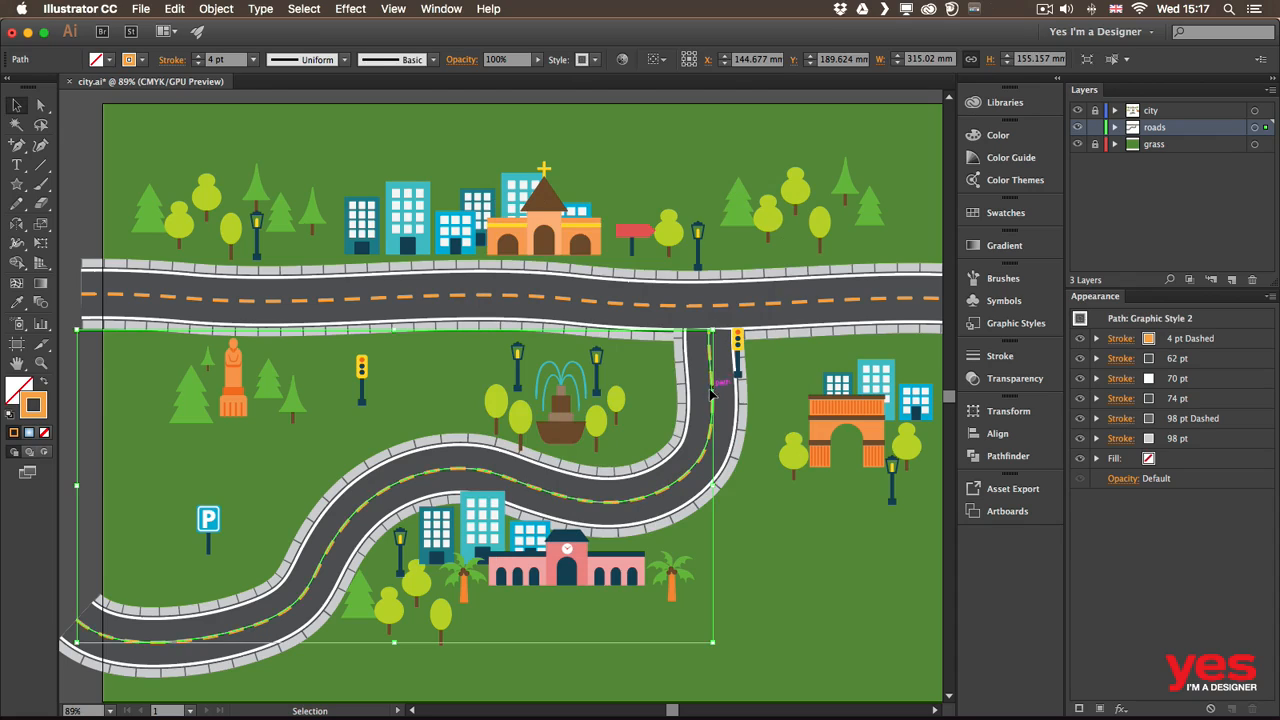
{"action": "left_click", "coordinate": [72, 550]}
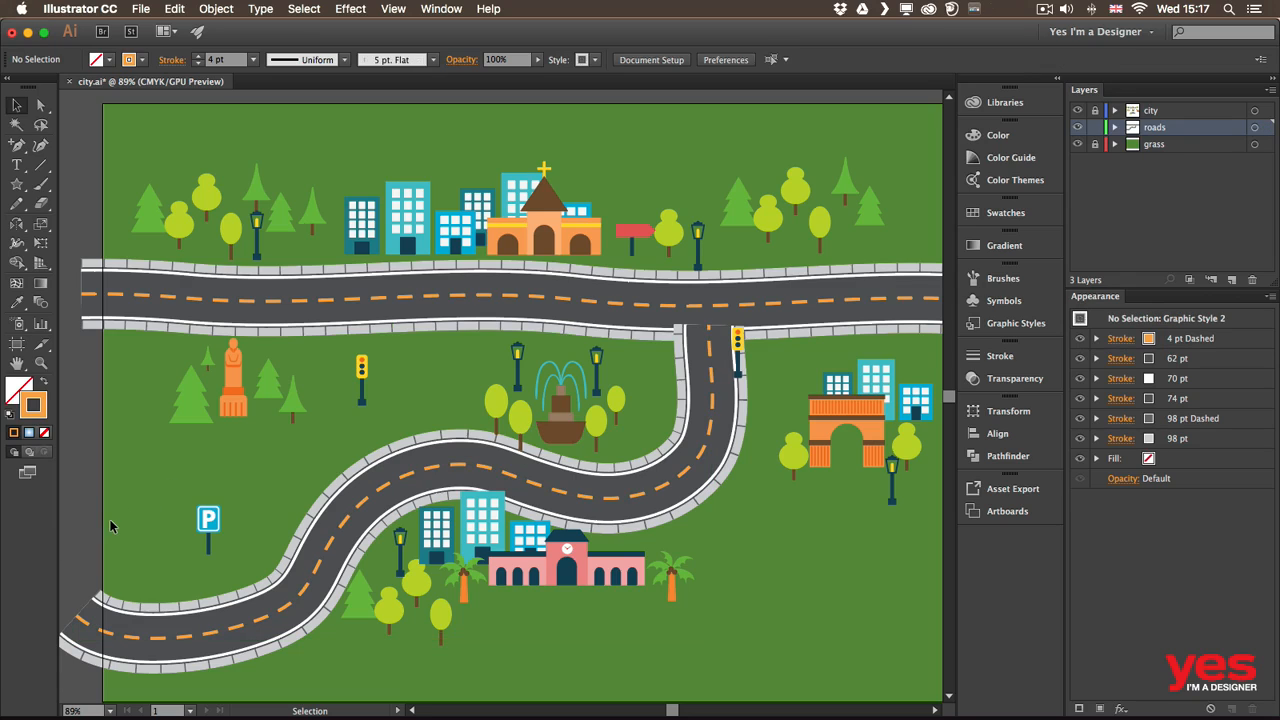
Step: Draw a short branch path about 52 by 38 mm from the winding road's right bend and apply Graphic Style 2
{"action": "key", "text": "n"}
{"action": "left_click_drag", "start_coordinate": [692, 483], "coordinate": [798, 560]}
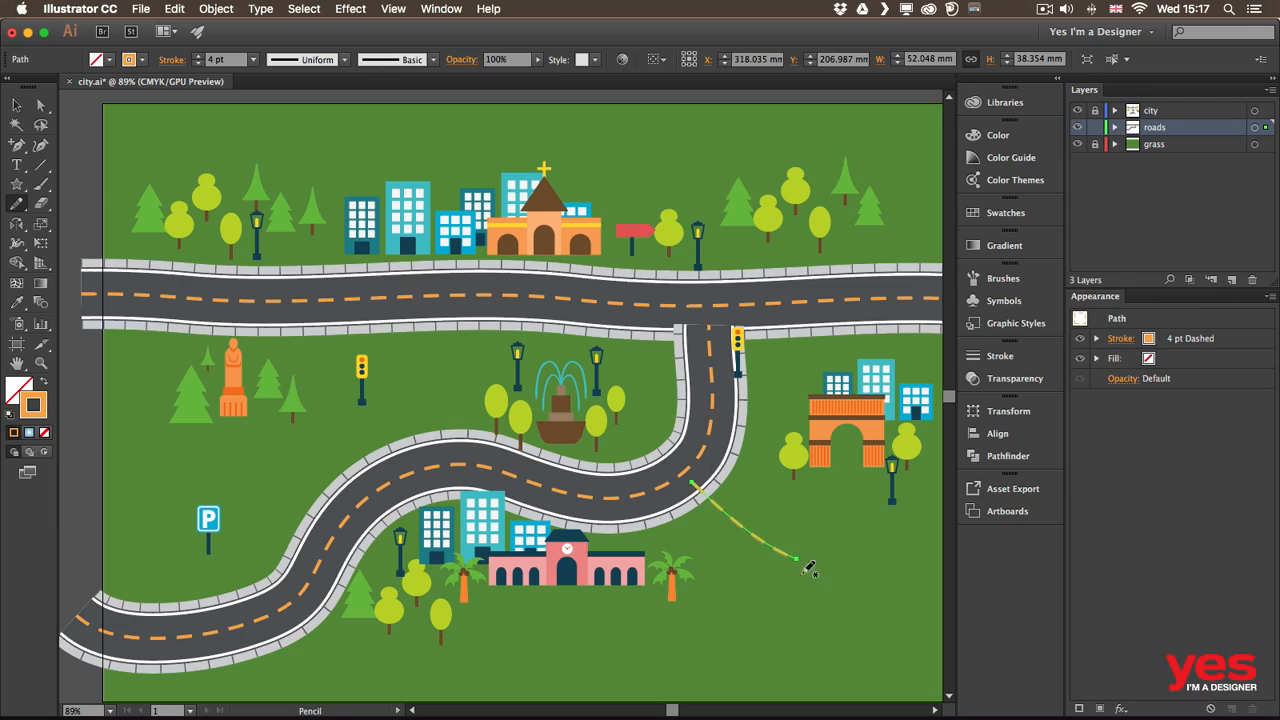
{"action": "left_click", "coordinate": [1010, 323]}
{"action": "left_click", "coordinate": [829, 532]}
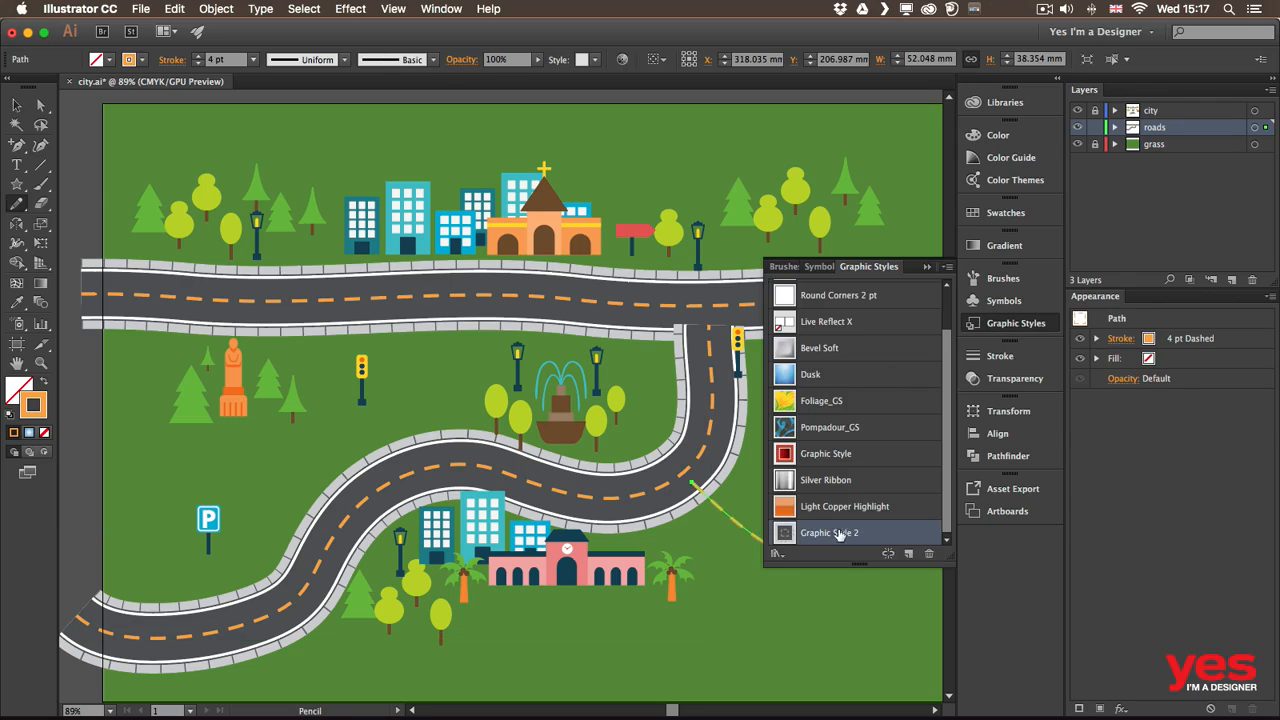
{"action": "left_click", "coordinate": [1010, 323]}
Step: Extend the branch road past the artboard's right edge, about 141 mm wide overall, and shift it slightly right at the junction
{"action": "key", "text": "space"}
{"action": "mouse_move", "coordinate": [808, 504]}
{"action": "left_mouse_down"}
{"action": "mouse_move", "coordinate": [702, 426]}
{"action": "mouse_move", "coordinate": [760, 488]}
{"action": "mouse_move", "coordinate": [862, 493]}
{"action": "left_mouse_up"}
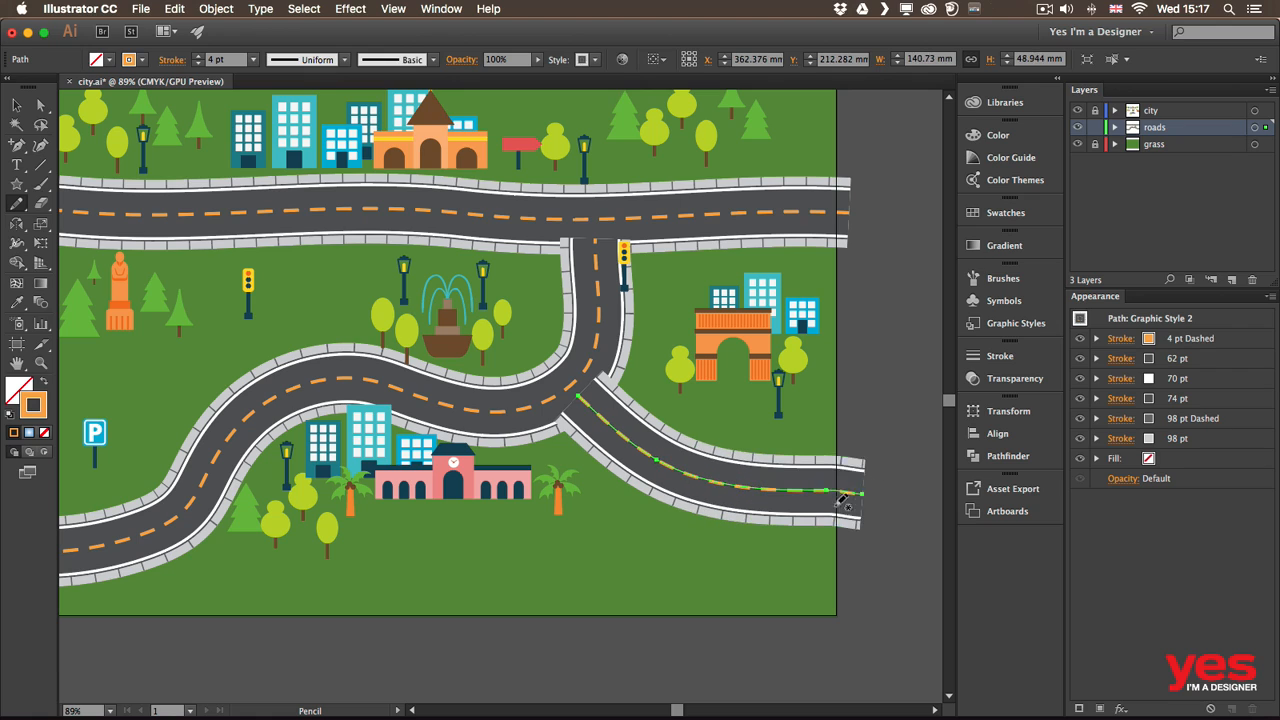
{"action": "key", "text": "v"}
{"action": "left_click_drag", "start_coordinate": [652, 460], "coordinate": [660, 462]}
{"action": "left_click", "coordinate": [934, 372]}
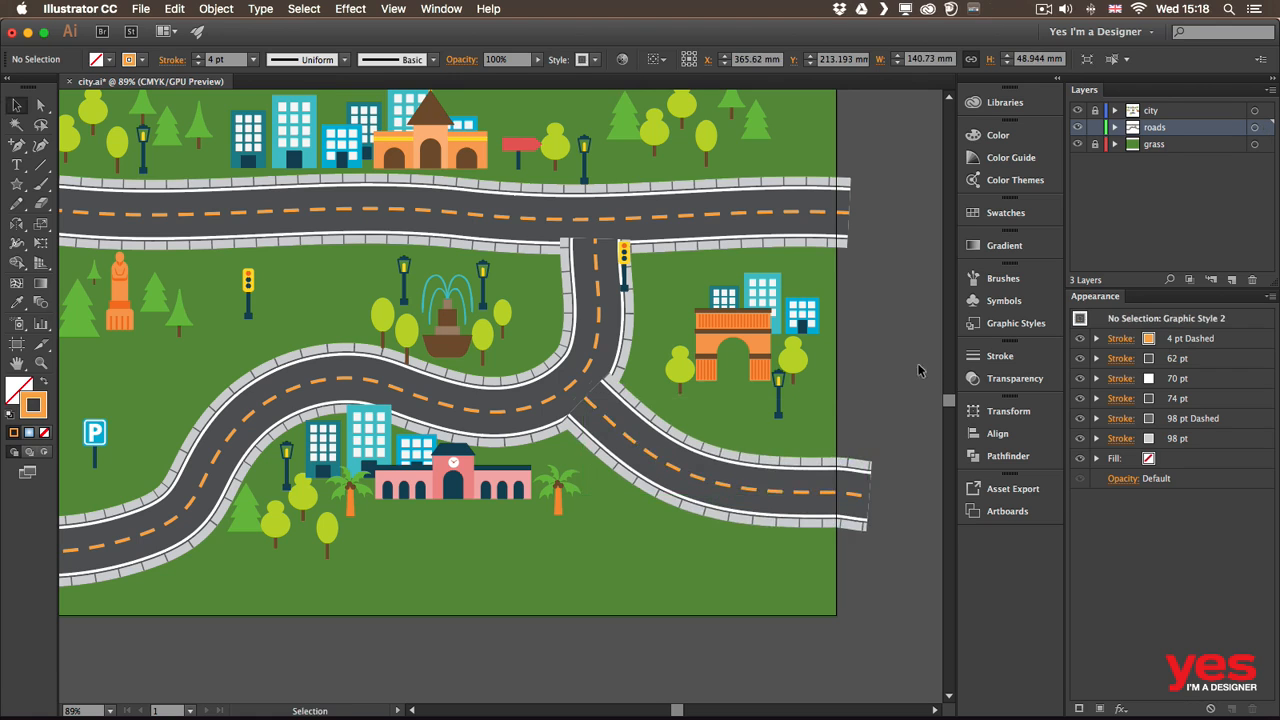